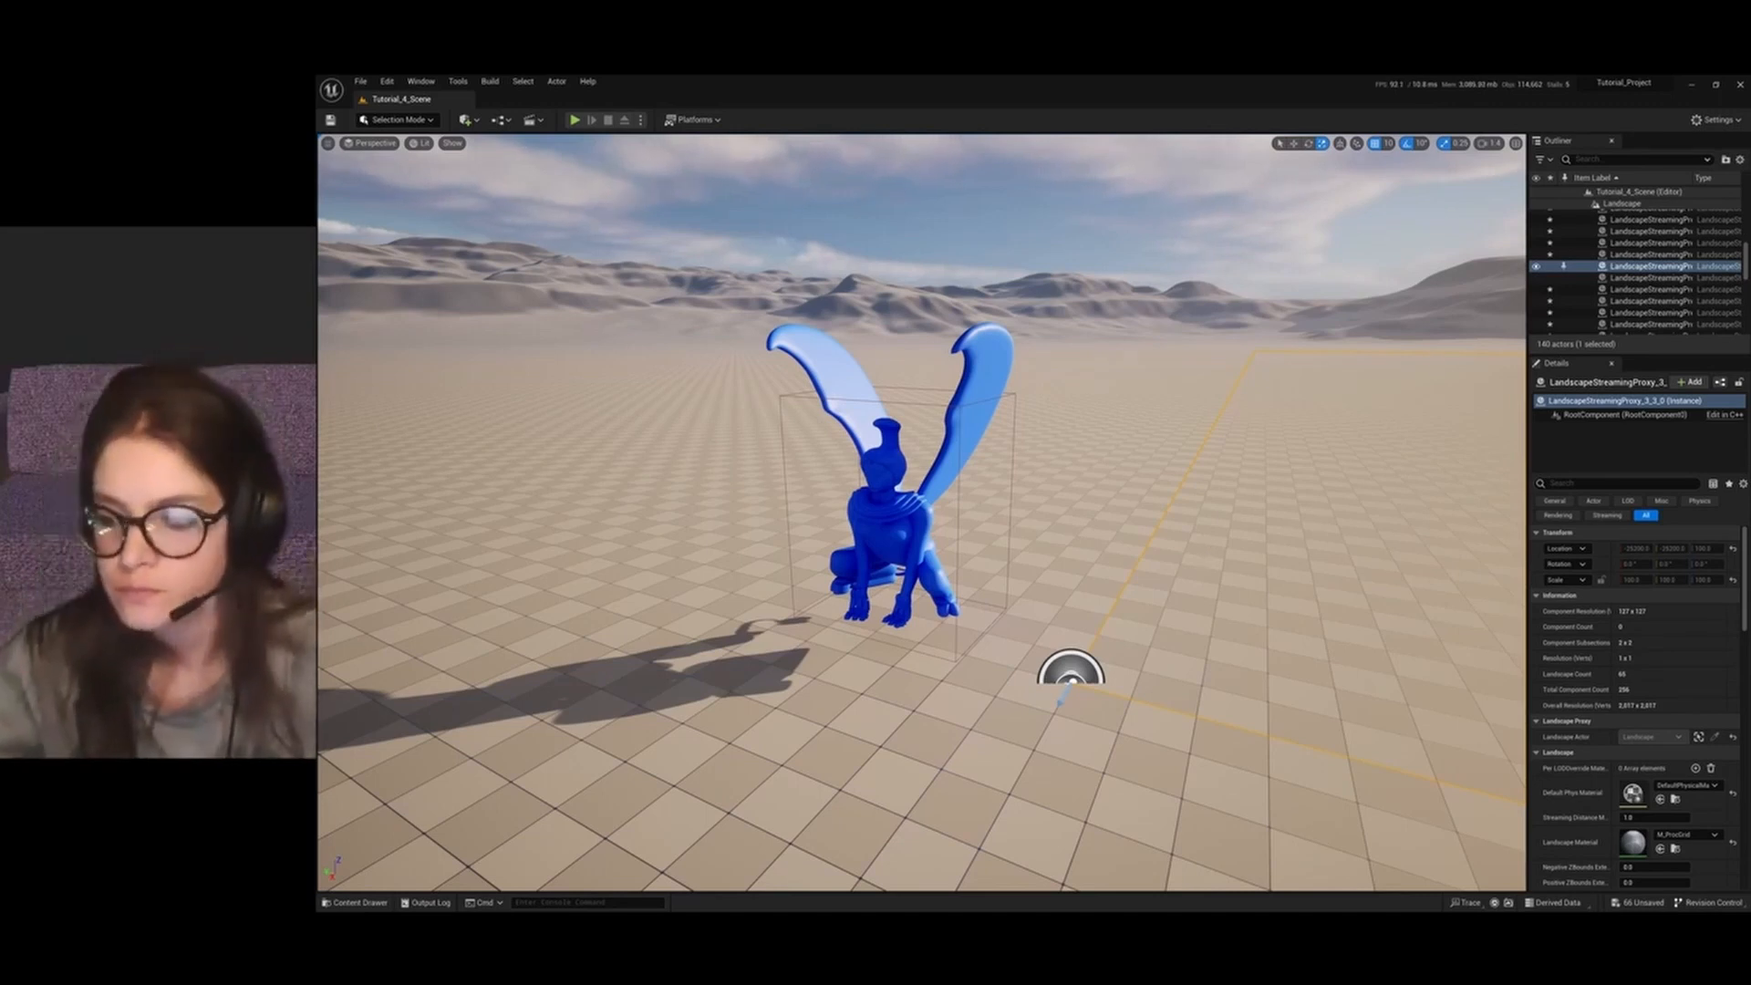
# Open the Ball_Bp blueprint from the Actors folder at its Event Graph
pyautogui.click(370, 904)
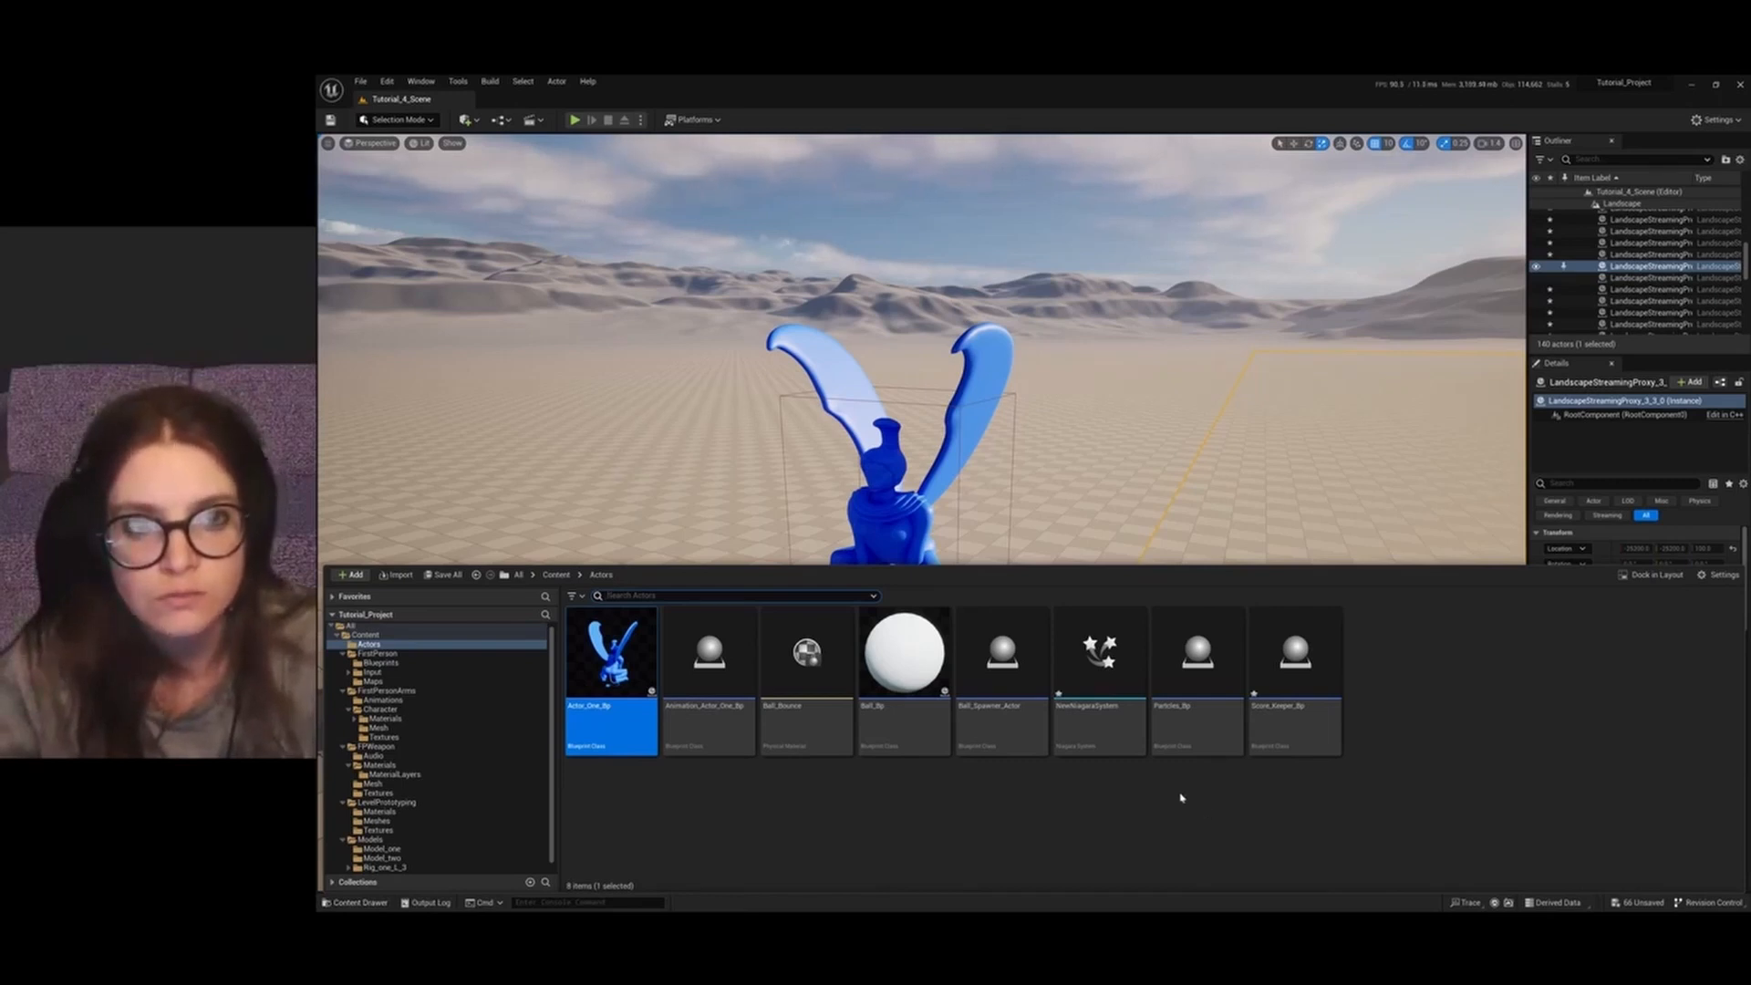
pyautogui.doubleClick(903, 725)
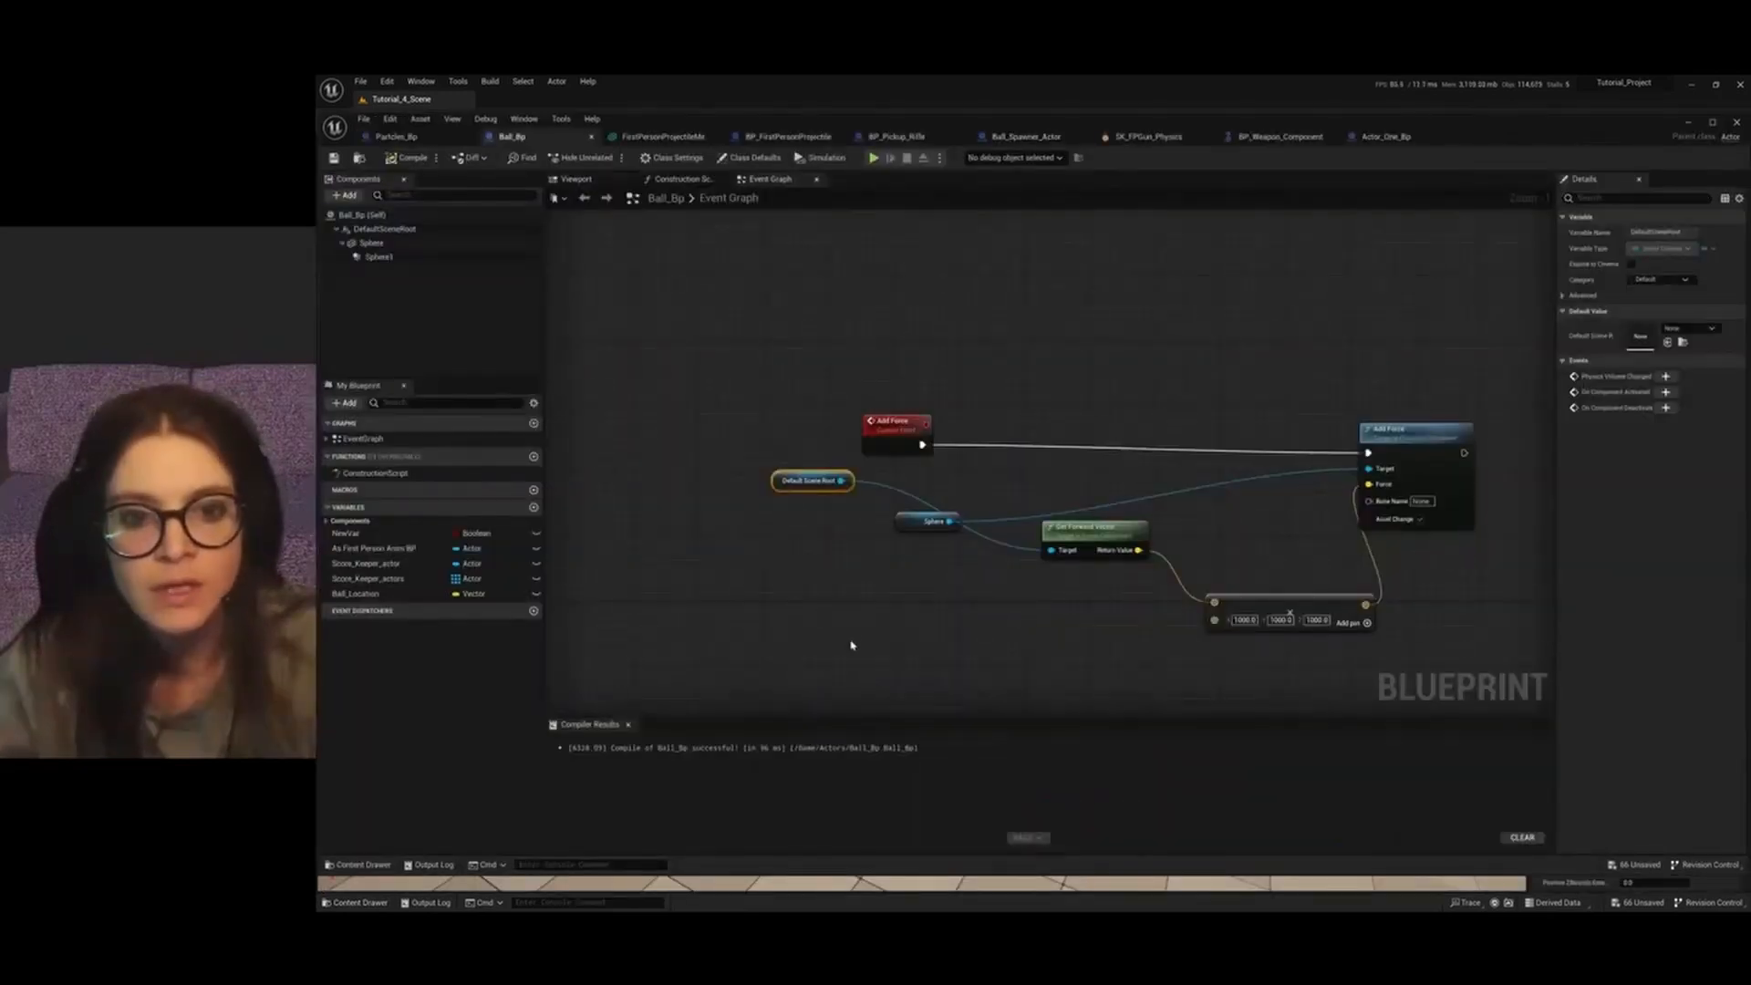
pyautogui.scroll(-12, 852, 645)
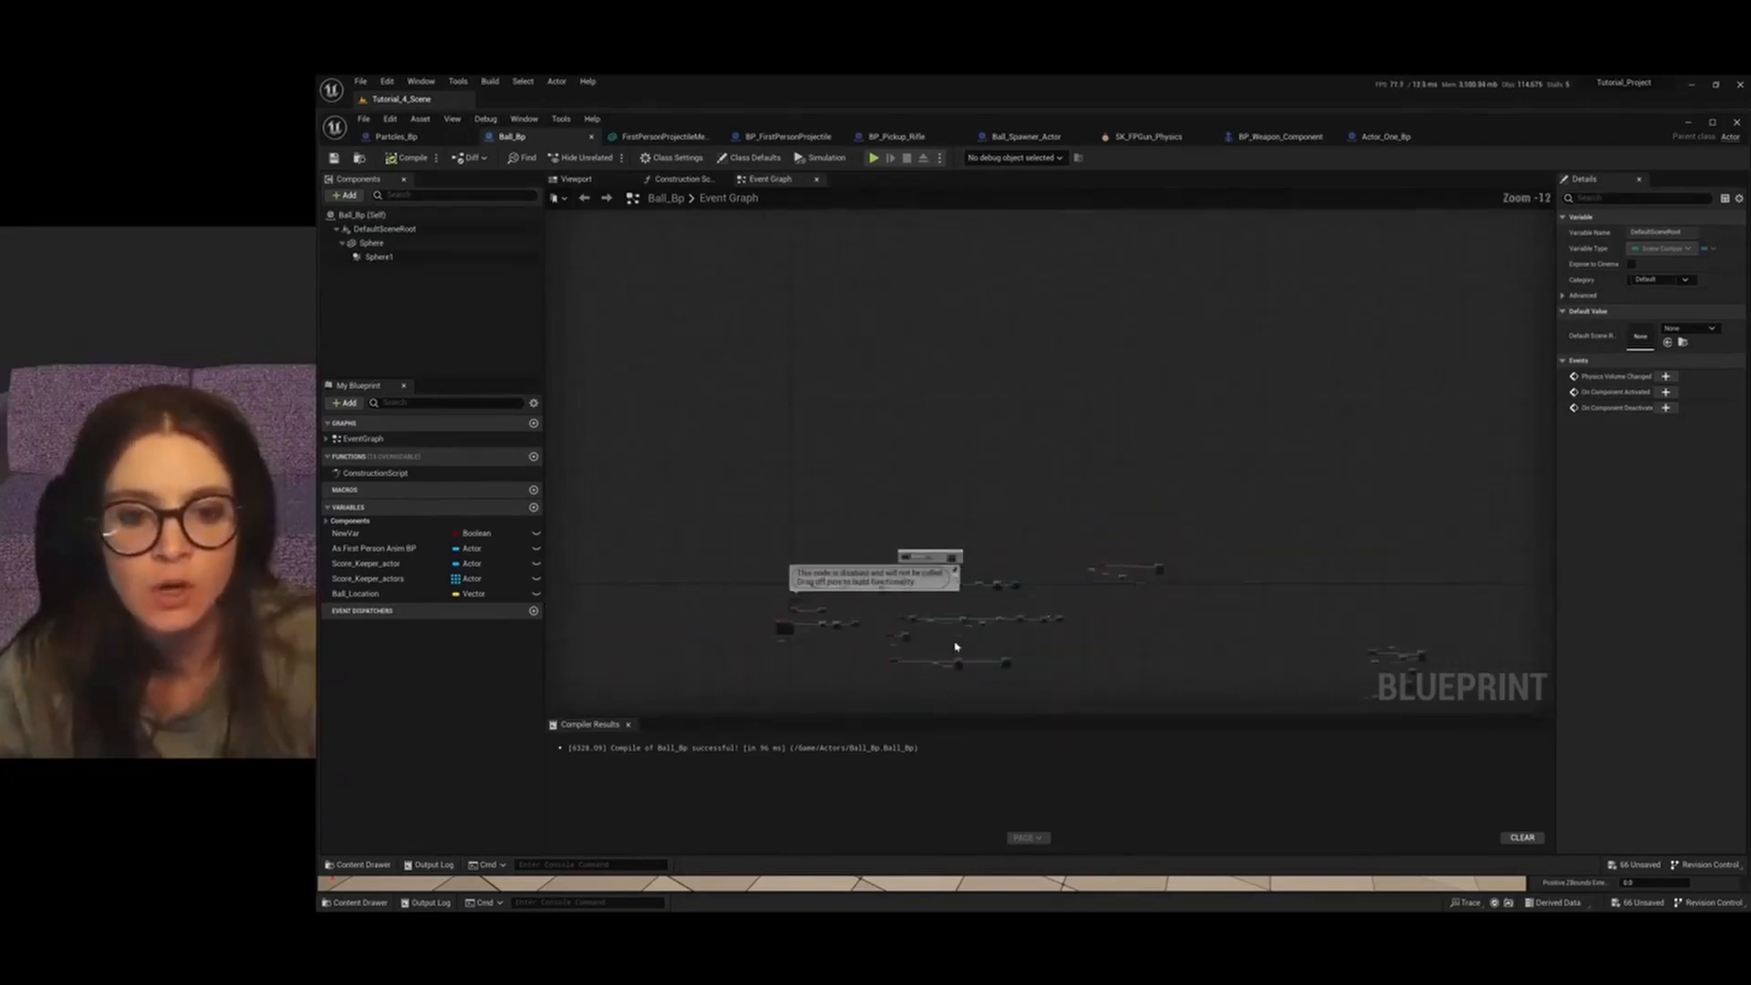
pyautogui.scroll(8, 912, 675)
pyautogui.scroll(-2, 852, 559)
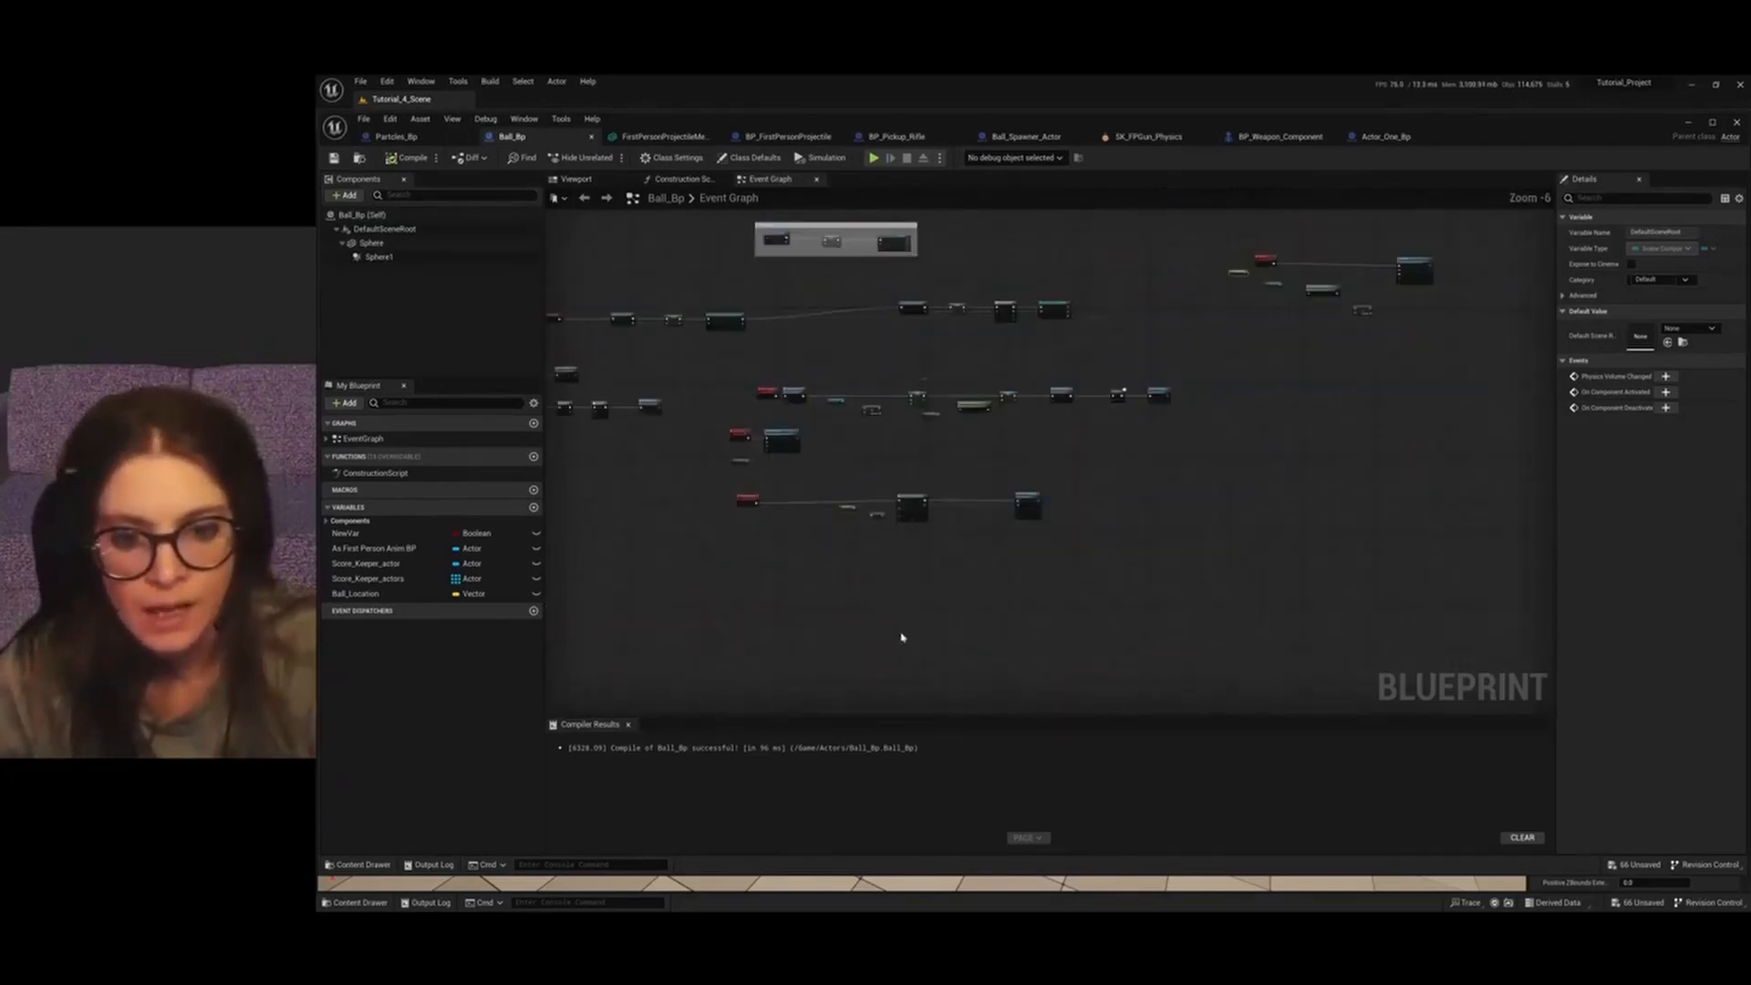
pyautogui.scroll(6, 903, 635)
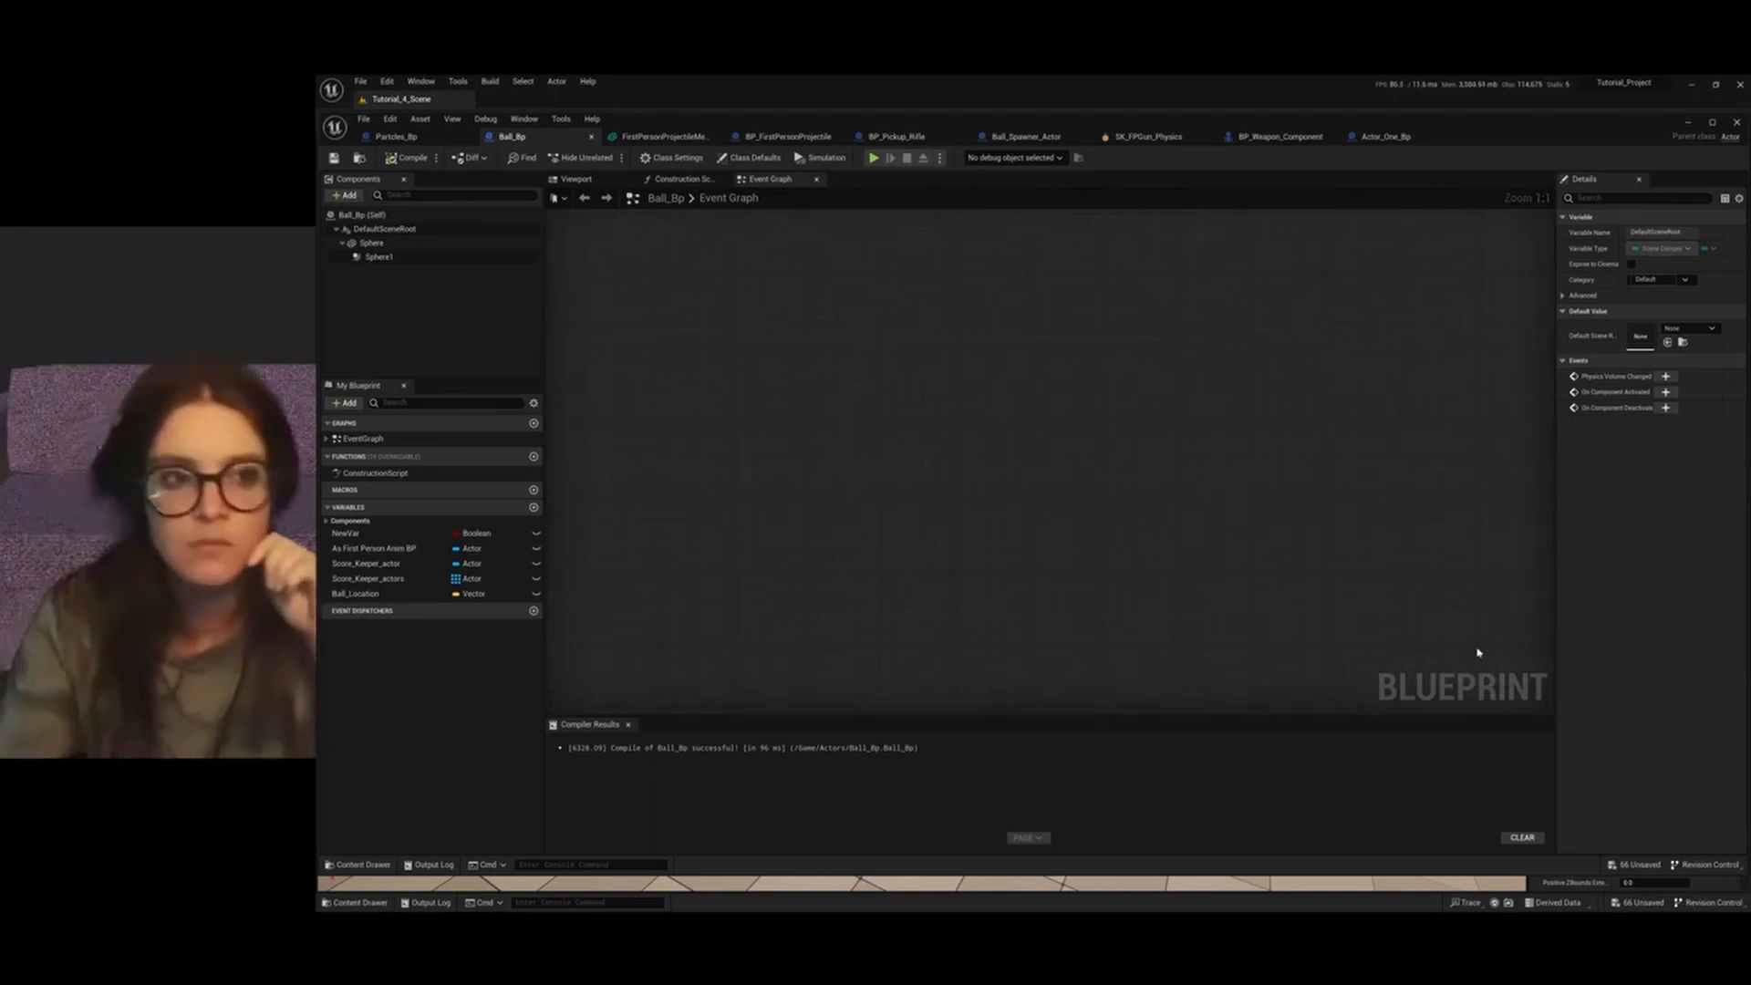
# Add a custom event named "Add Force_Event" in an empty area of the Event Graph
pyautogui.rightClick(861, 411)
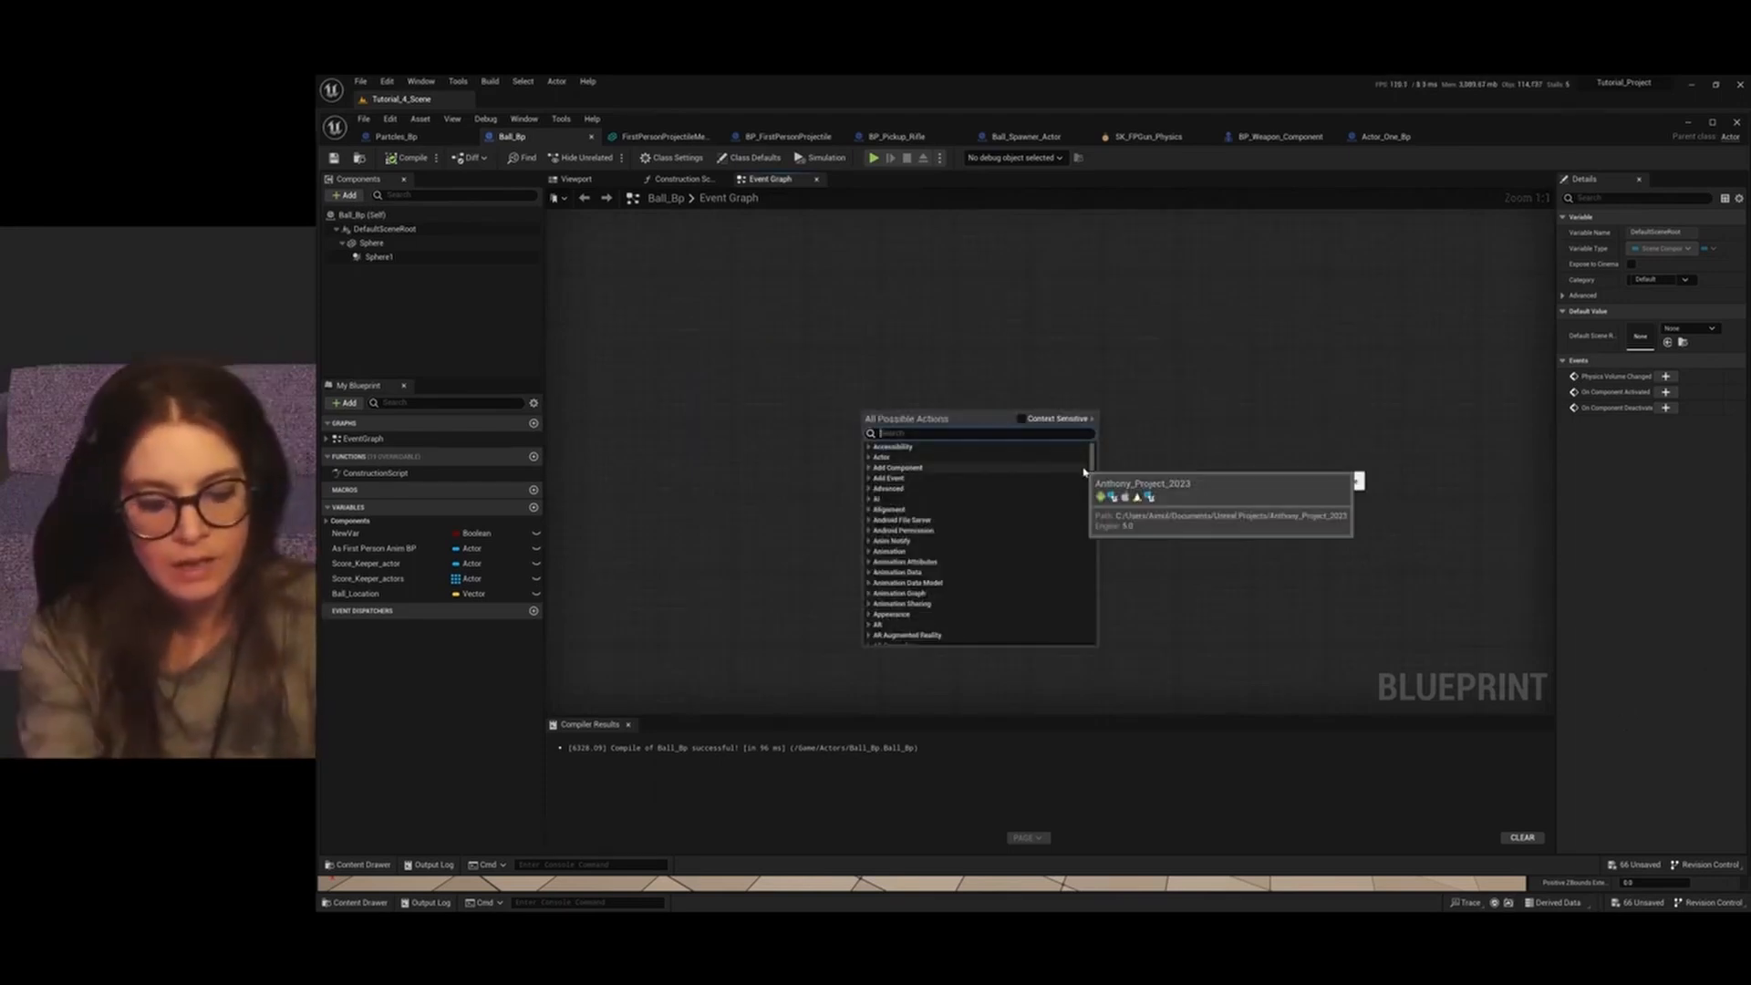
pyautogui.write('cust')
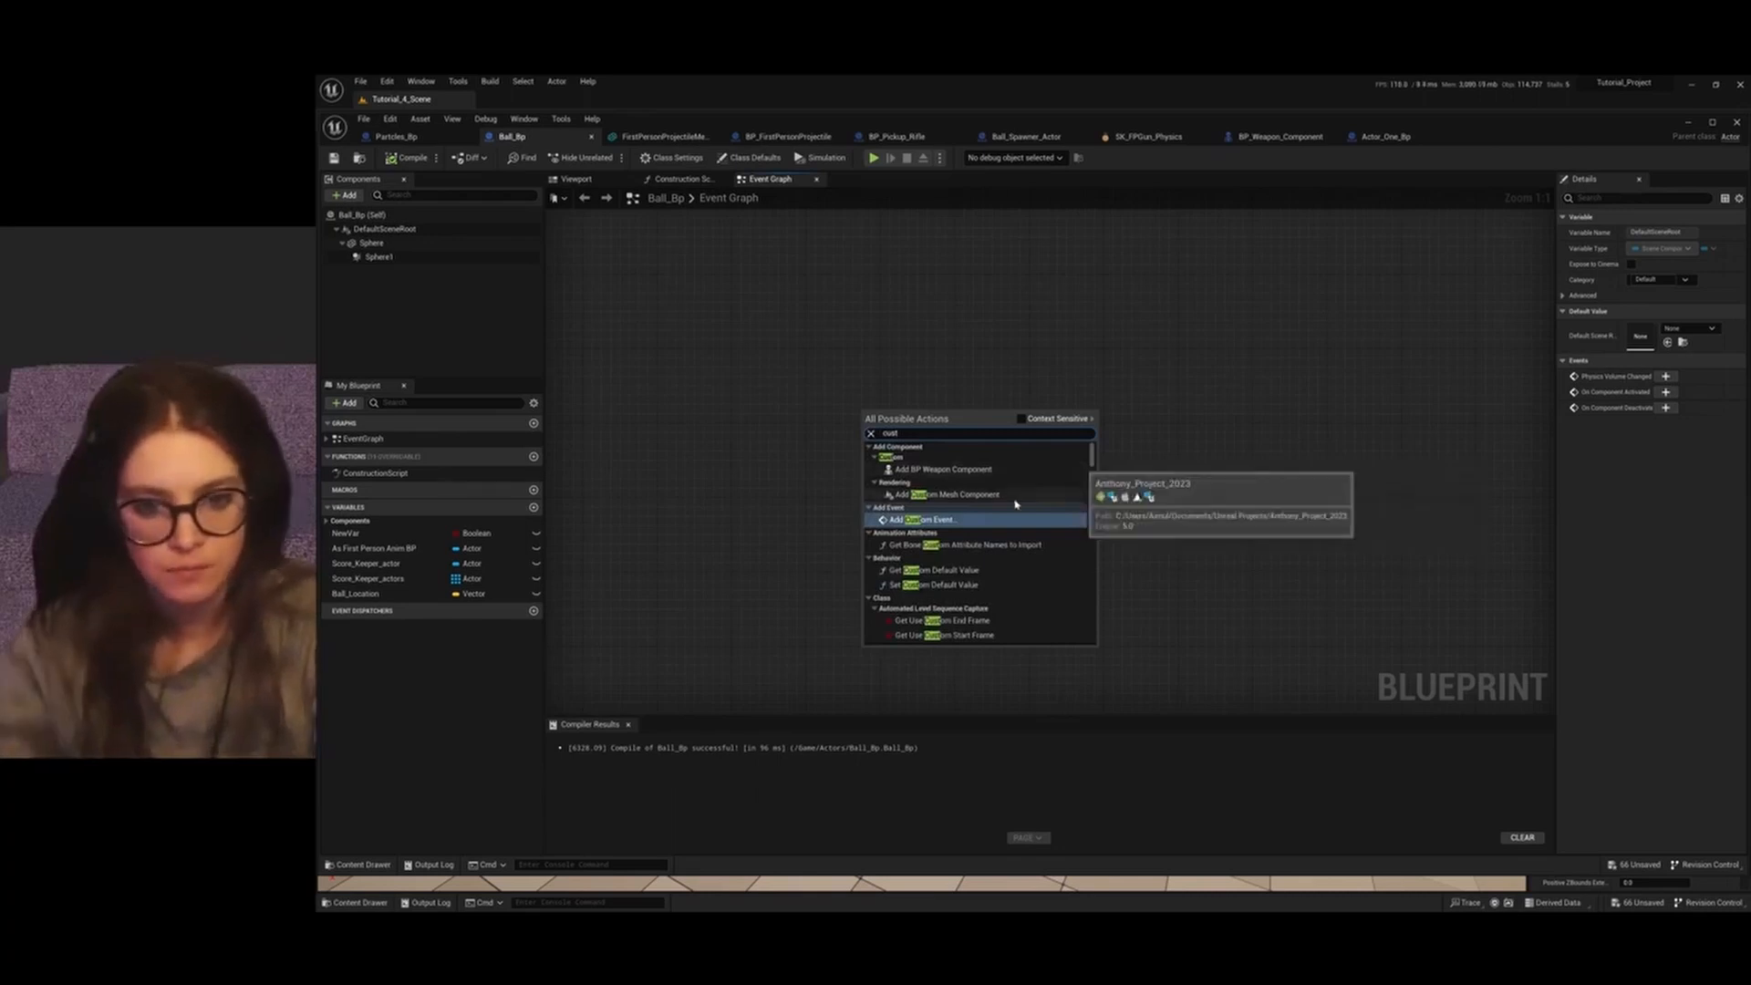
pyautogui.click(940, 519)
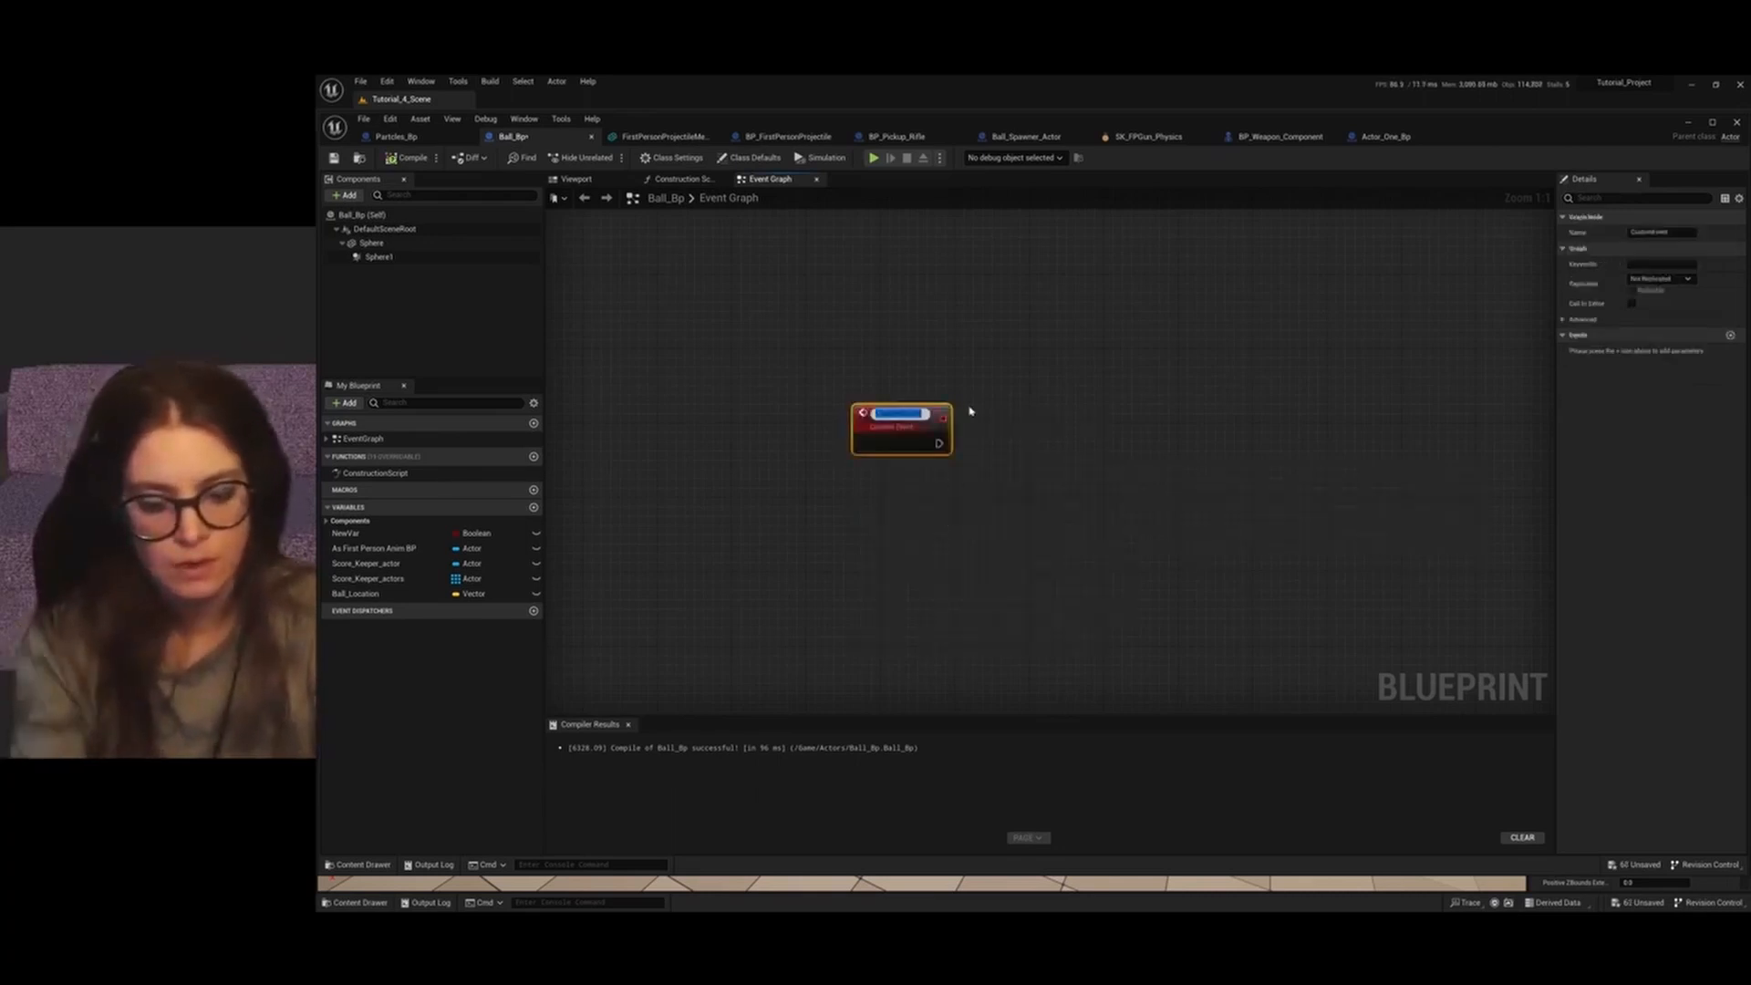
pyautogui.write('Add Floo')
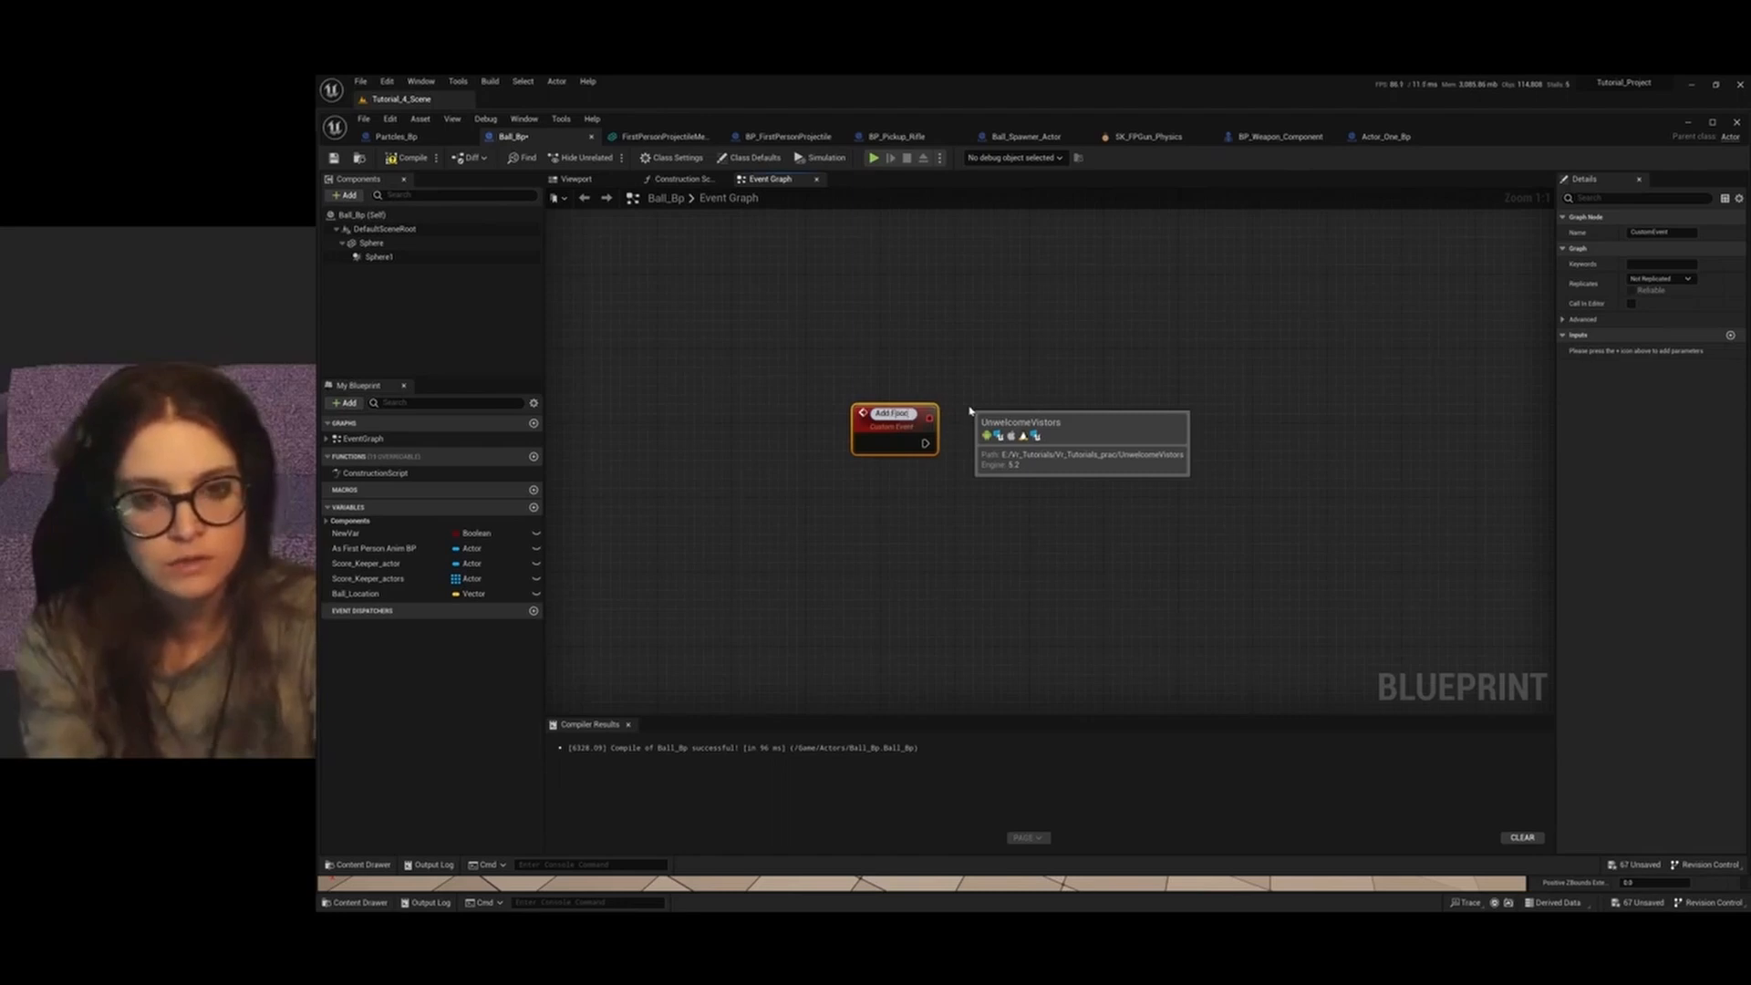
pyautogui.press('BackSpace')
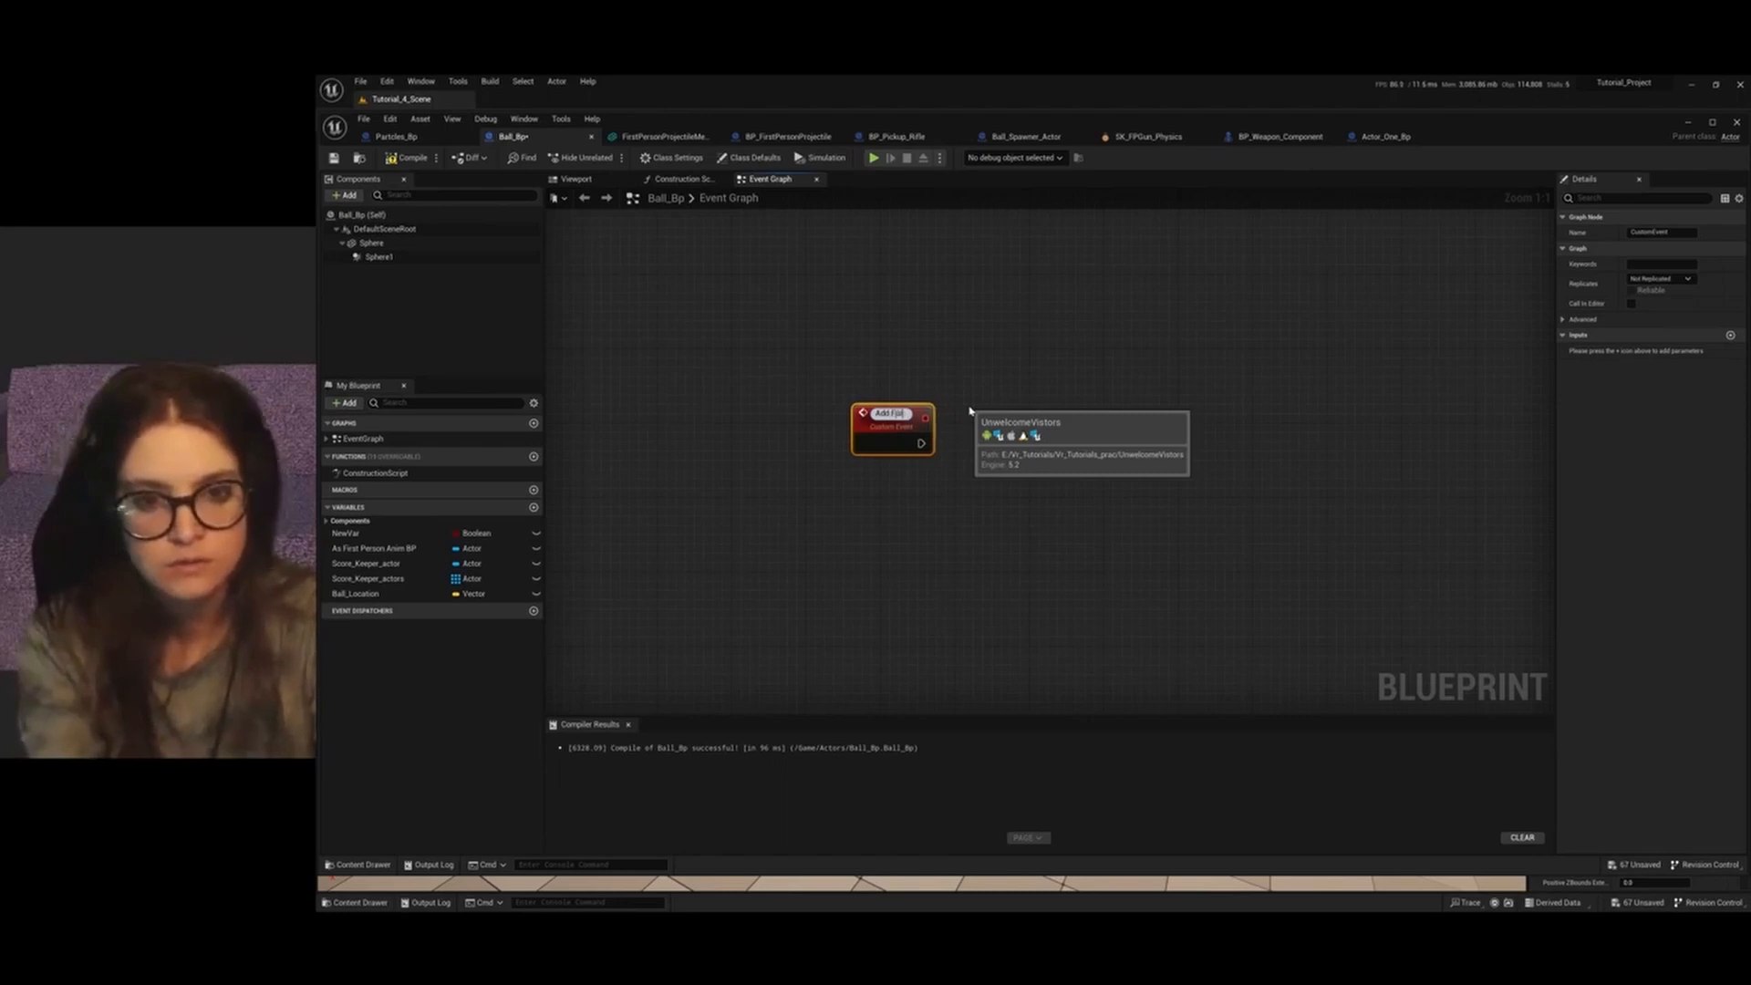
pyautogui.write('rce')
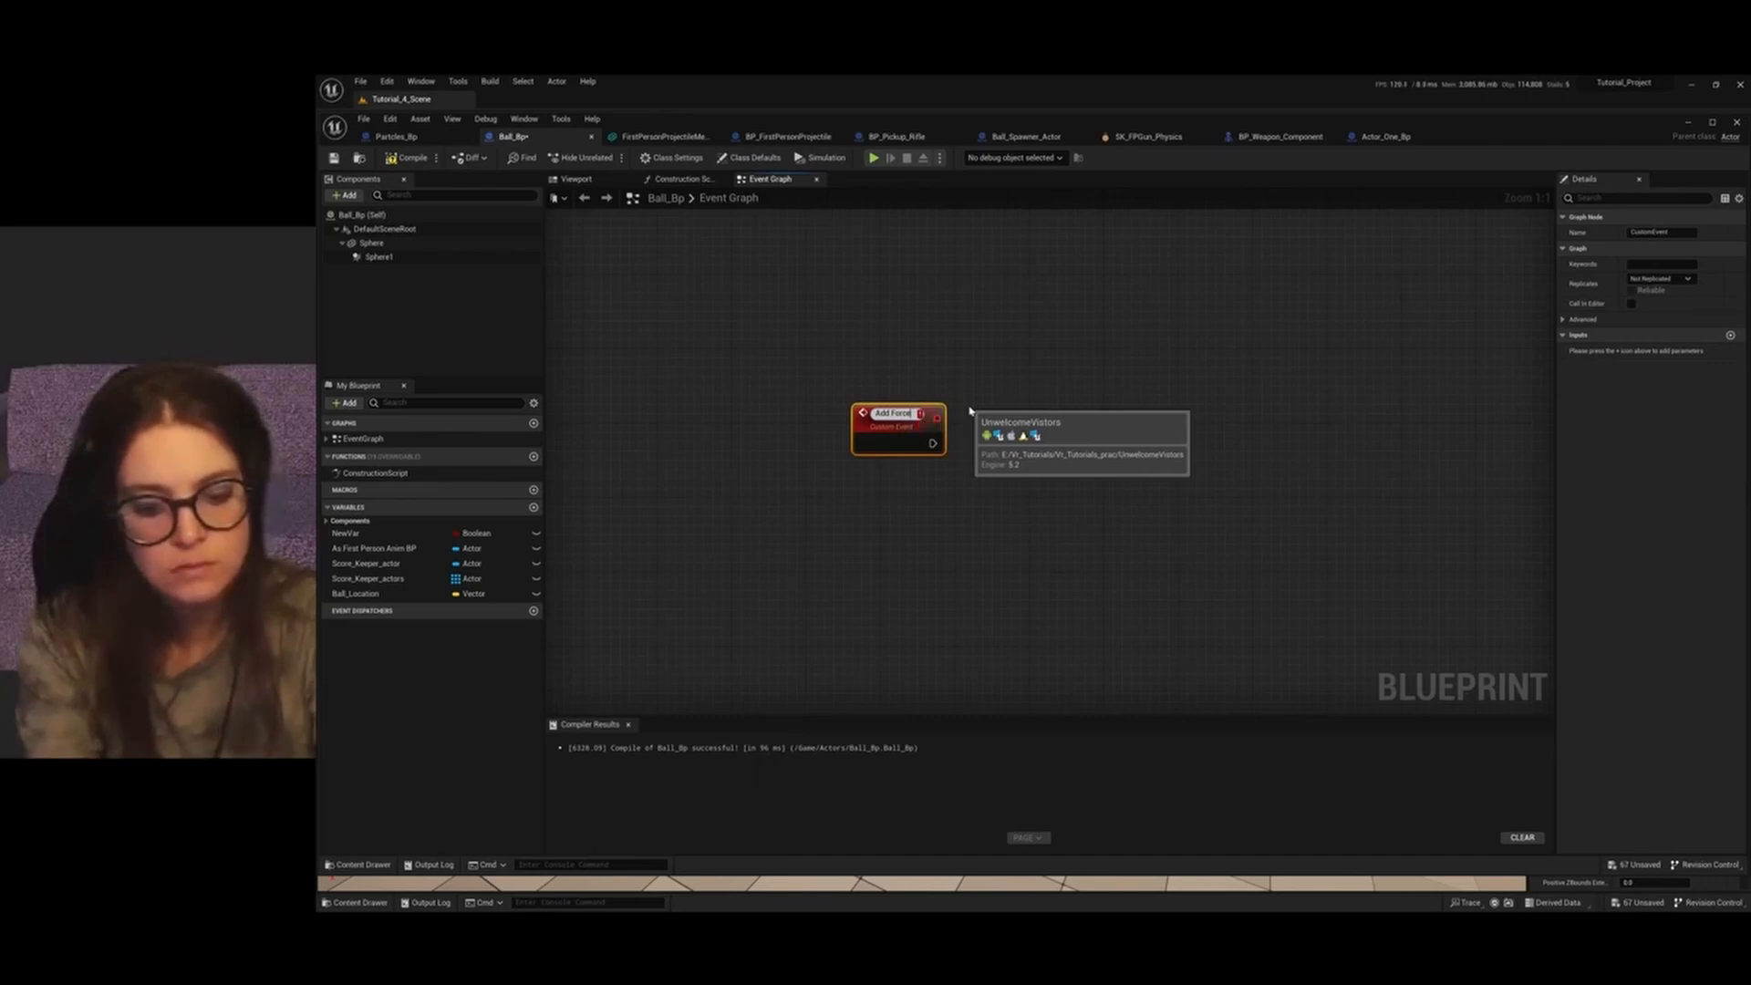
pyautogui.write('_Event')
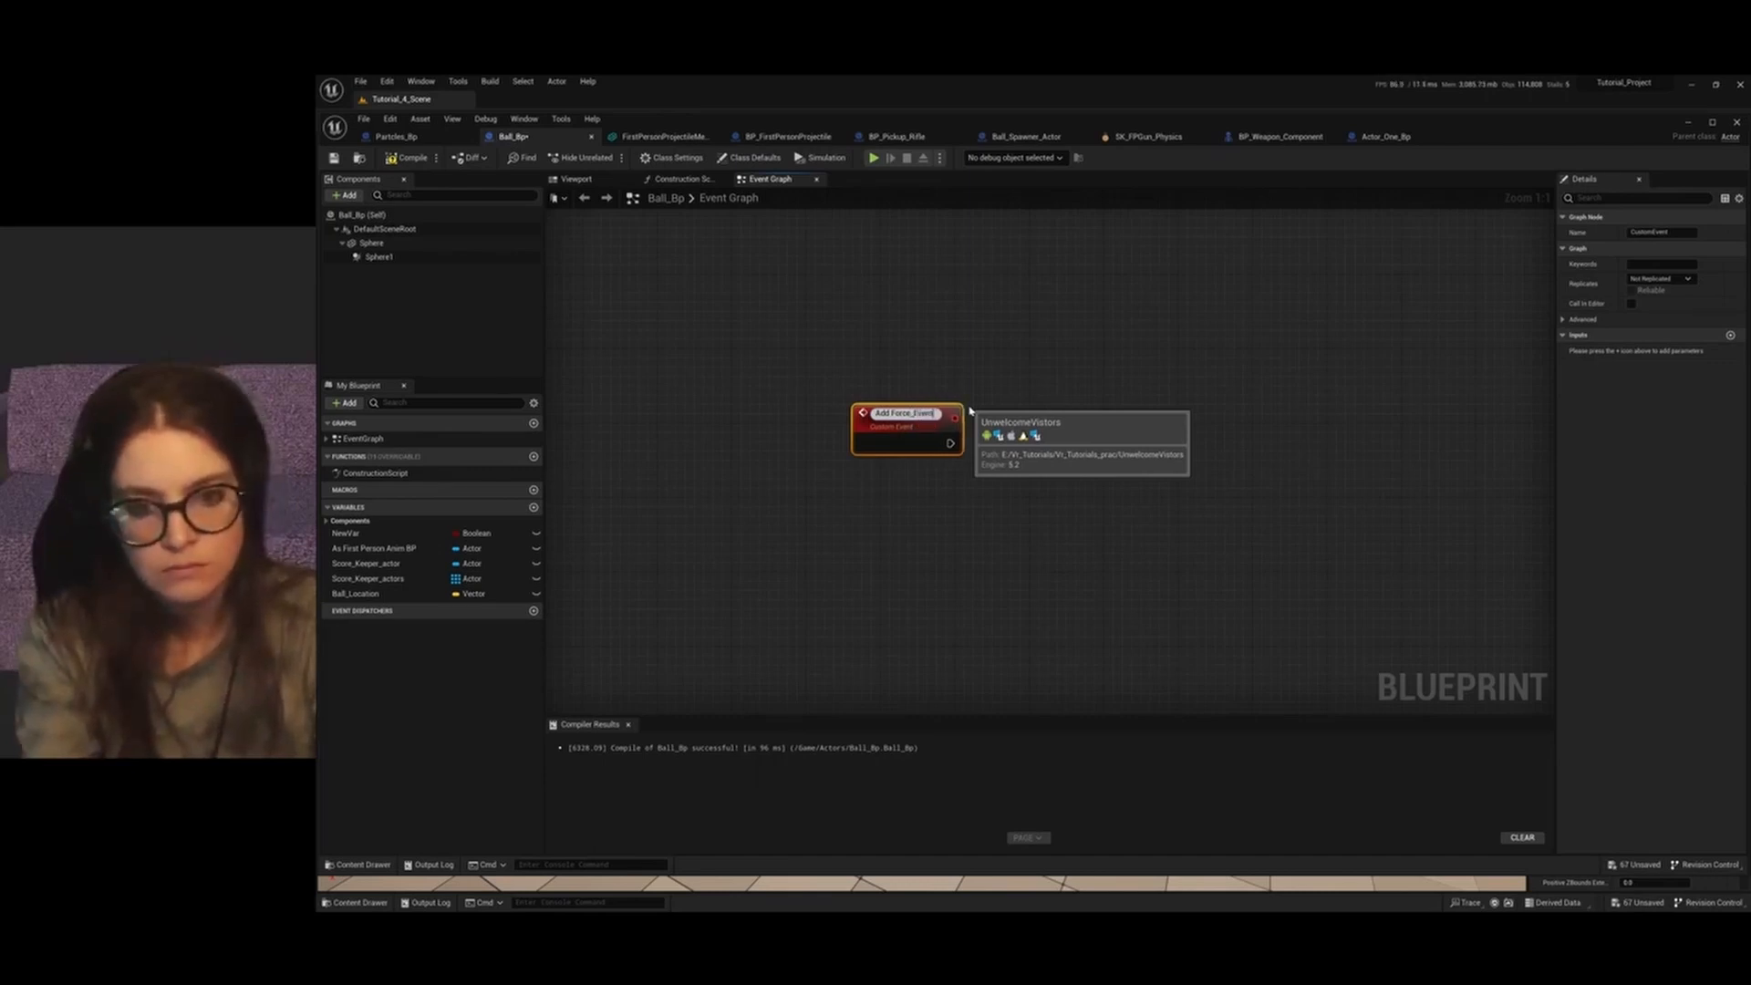
pyautogui.press('Return')
pyautogui.moveTo(935, 439); pyautogui.dragTo(1178, 447)
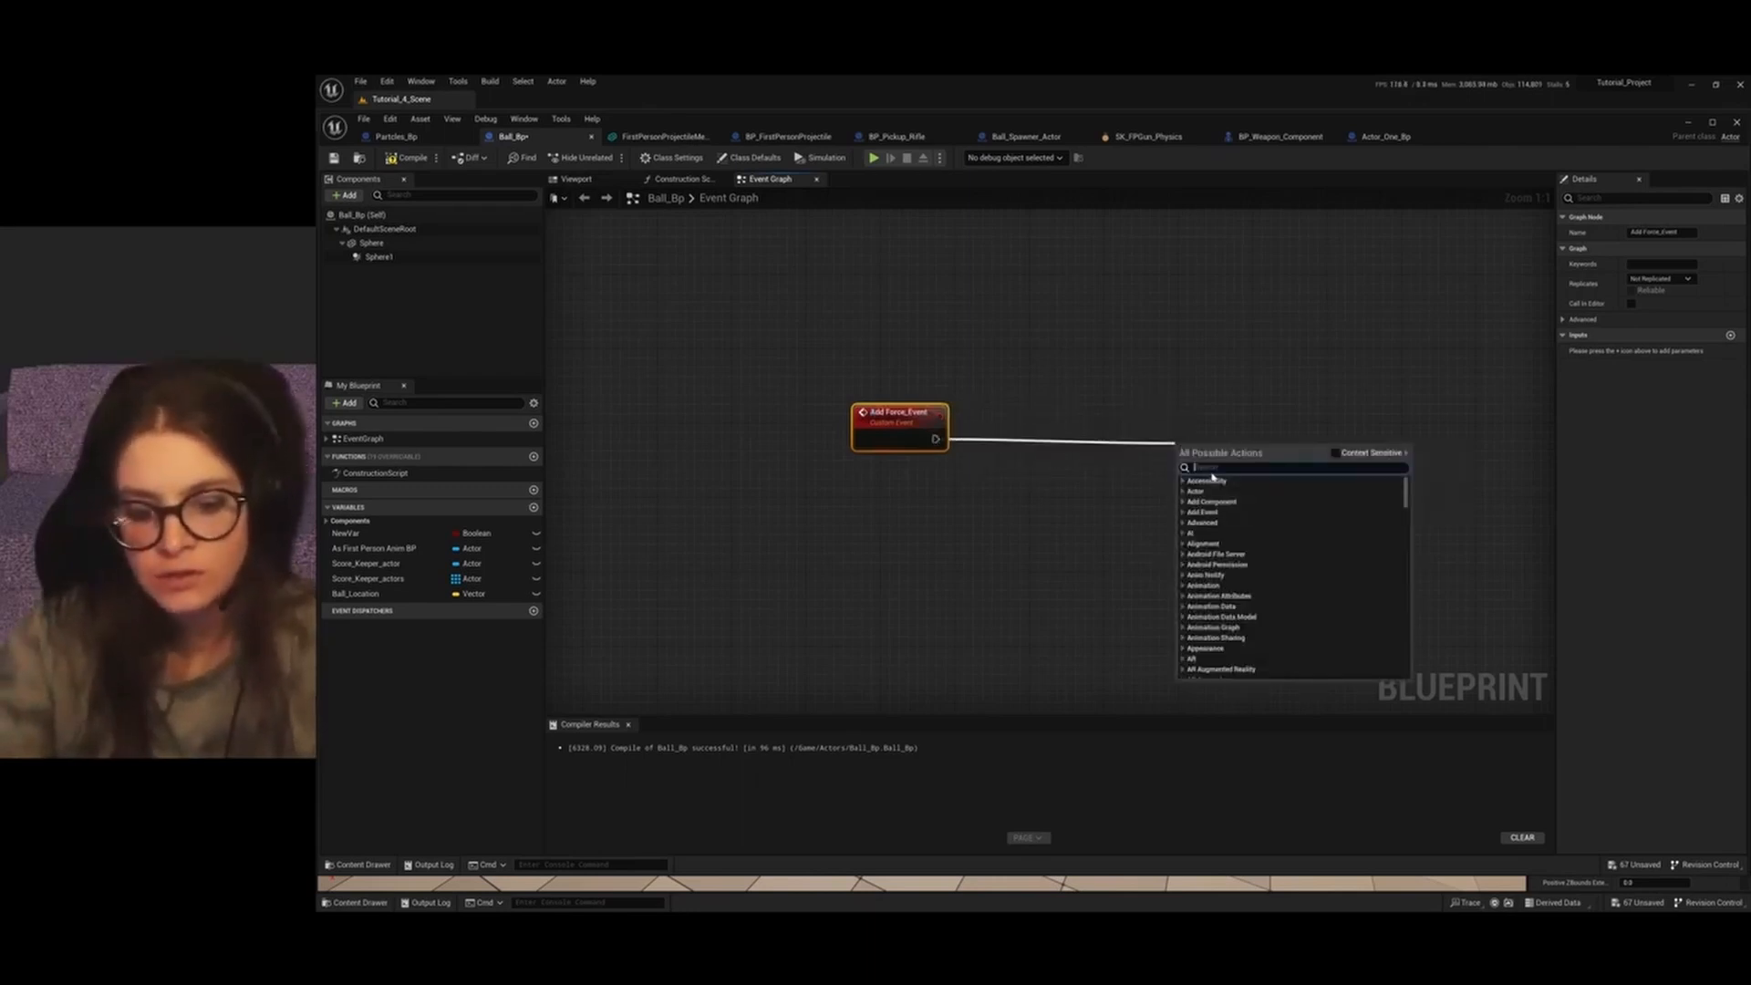
pyautogui.write('get forward')
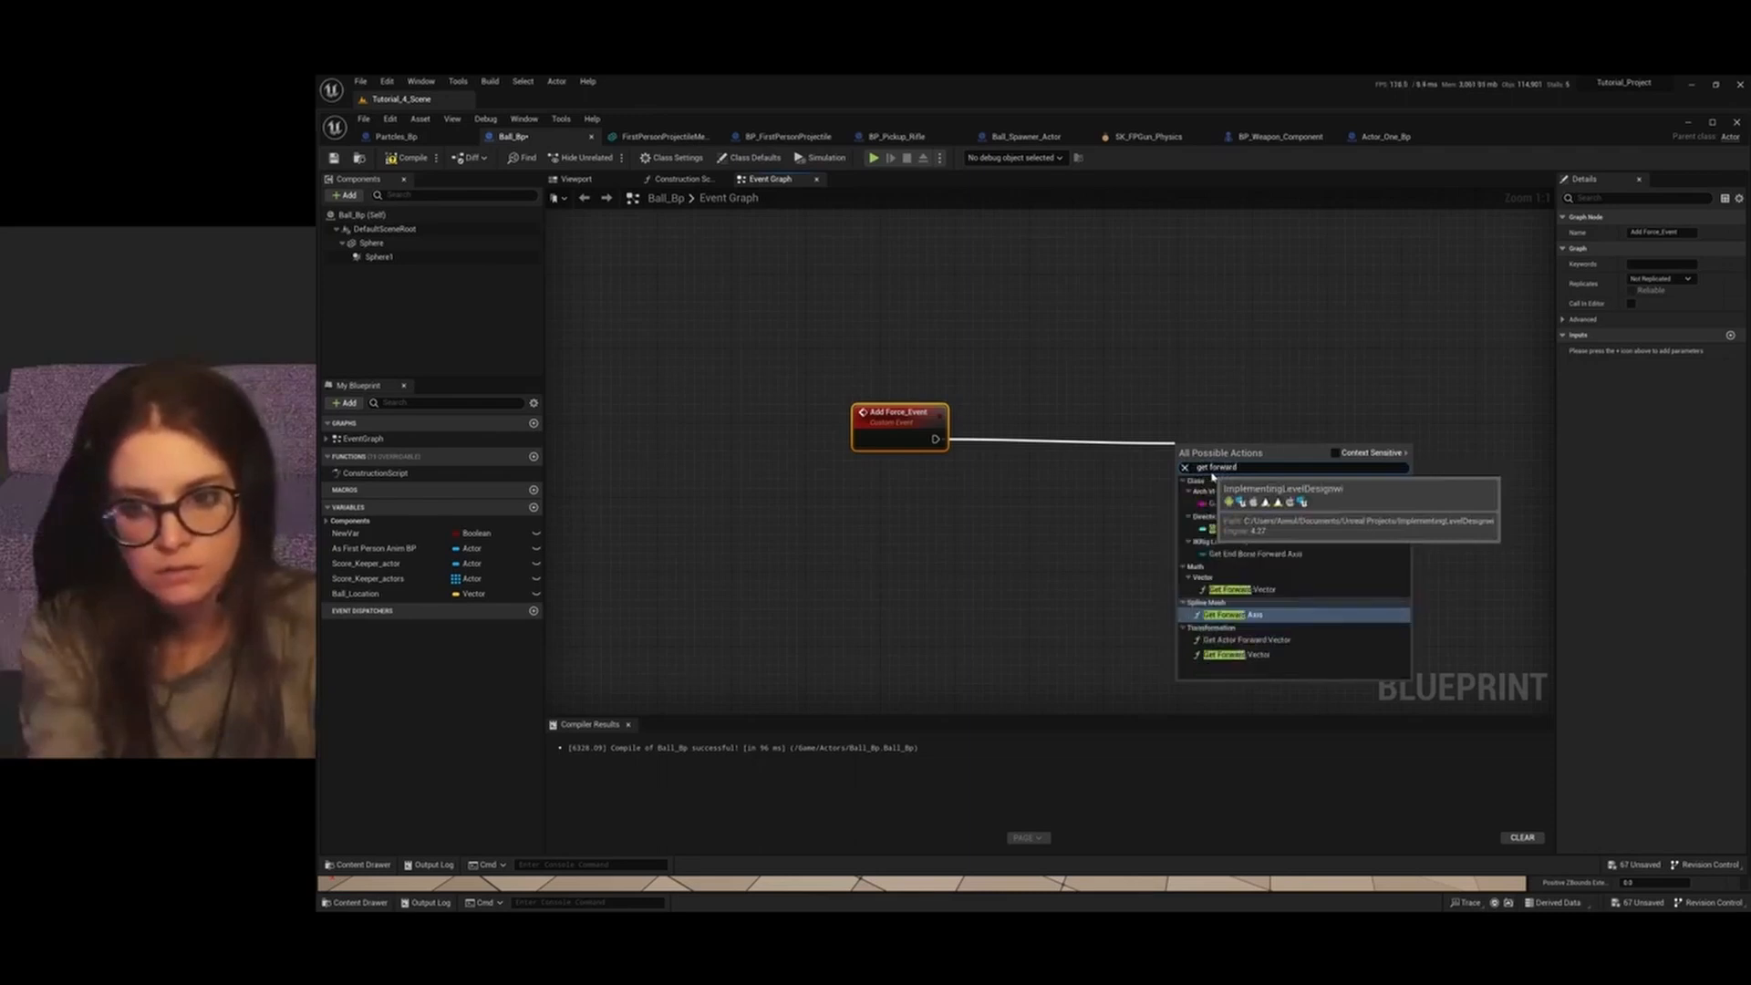
pyautogui.click(1272, 591)
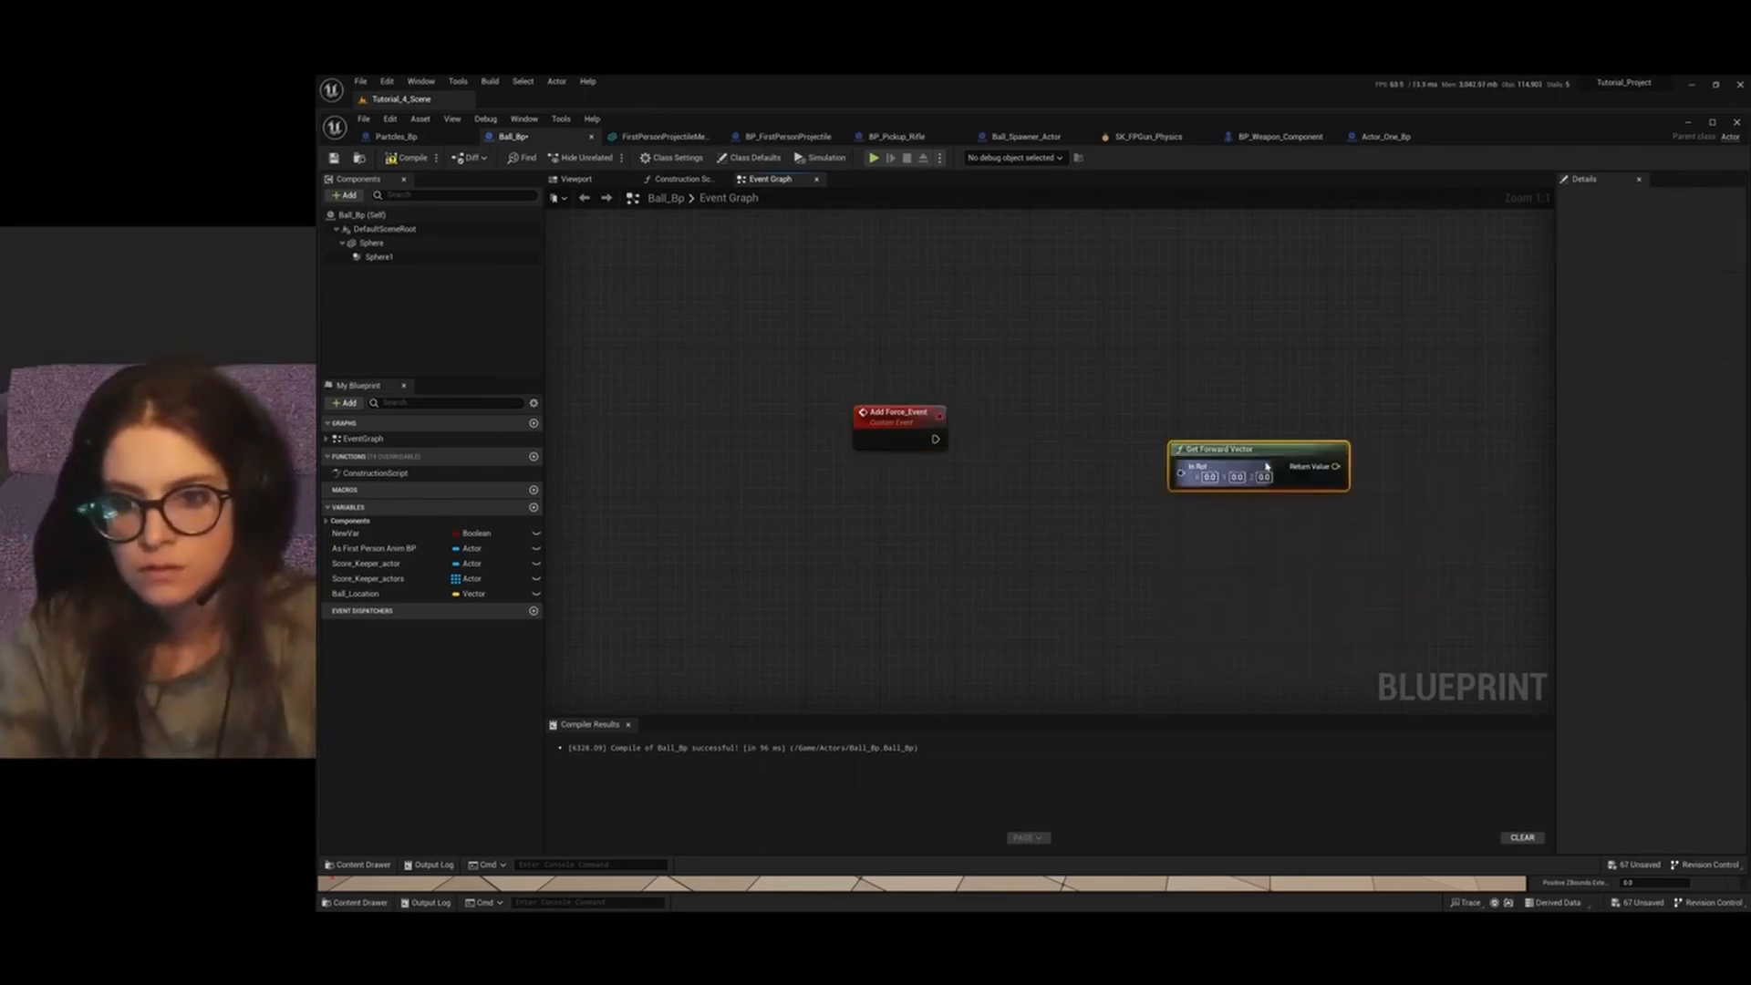
pyautogui.press('Delete')
# Add the scene component version of the Get Forward Vector node and connect a Sphere component reference to its Target
pyautogui.moveTo(935, 439); pyautogui.dragTo(1193, 463)
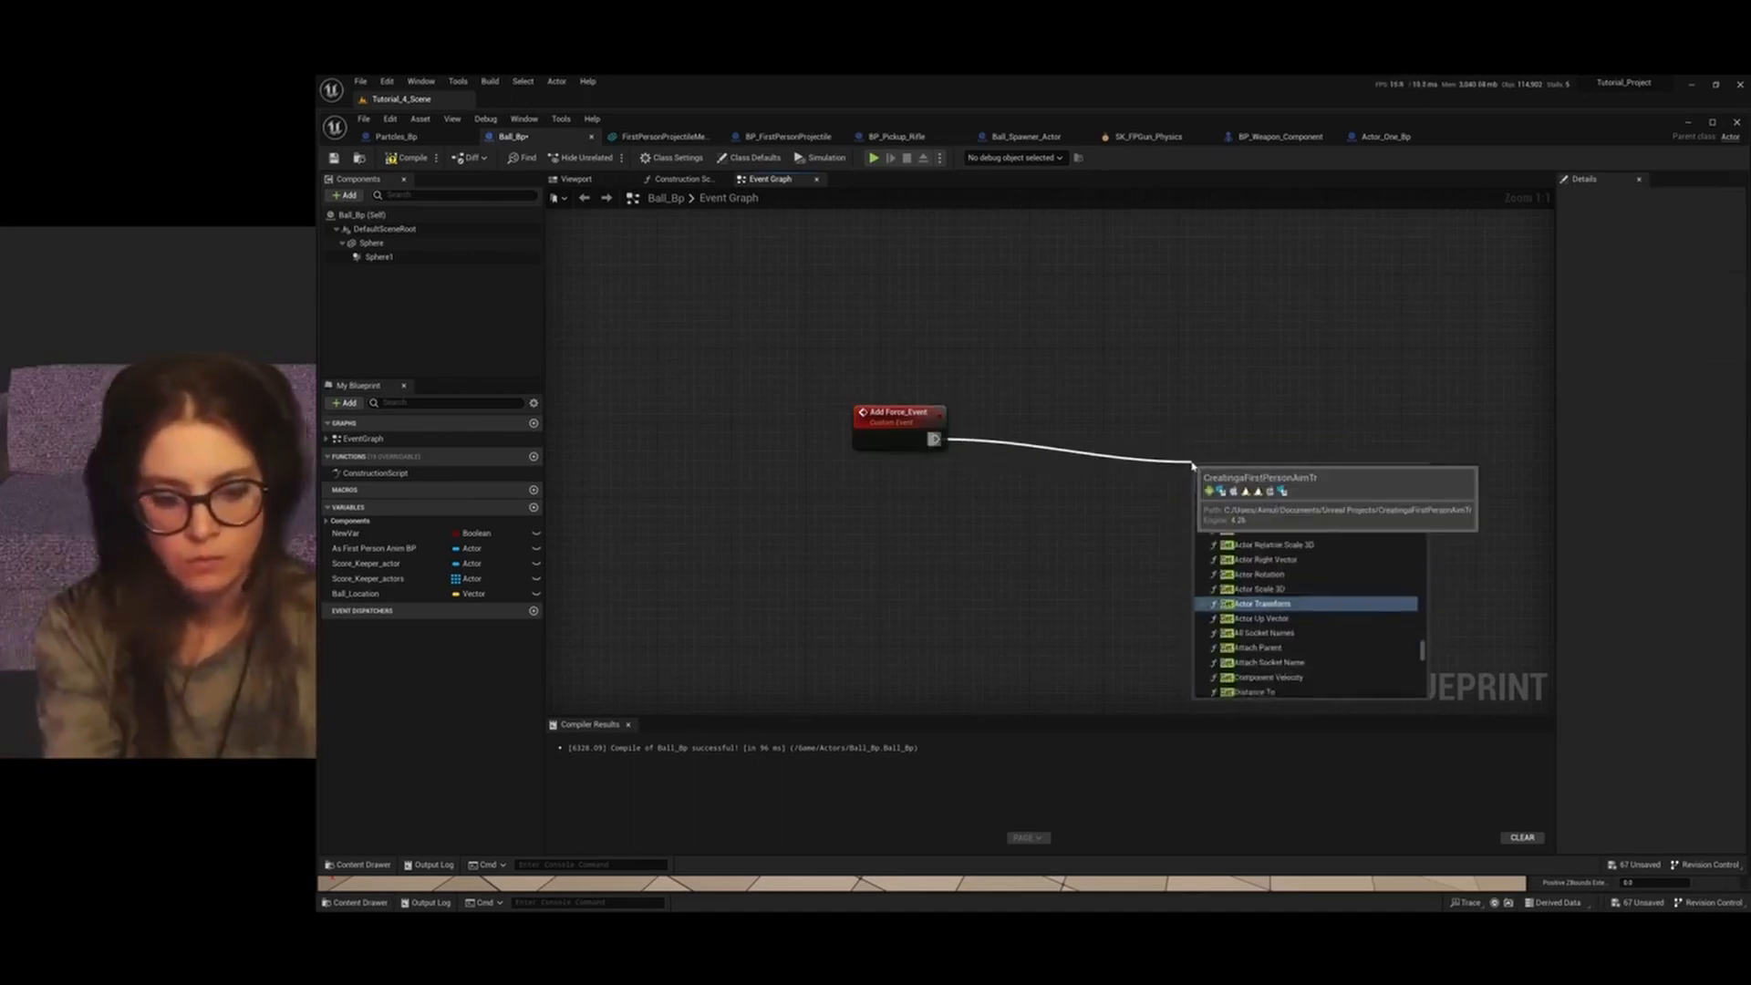
pyautogui.press('BackSpace')
pyautogui.press('BackSpace')
pyautogui.write('forwar')
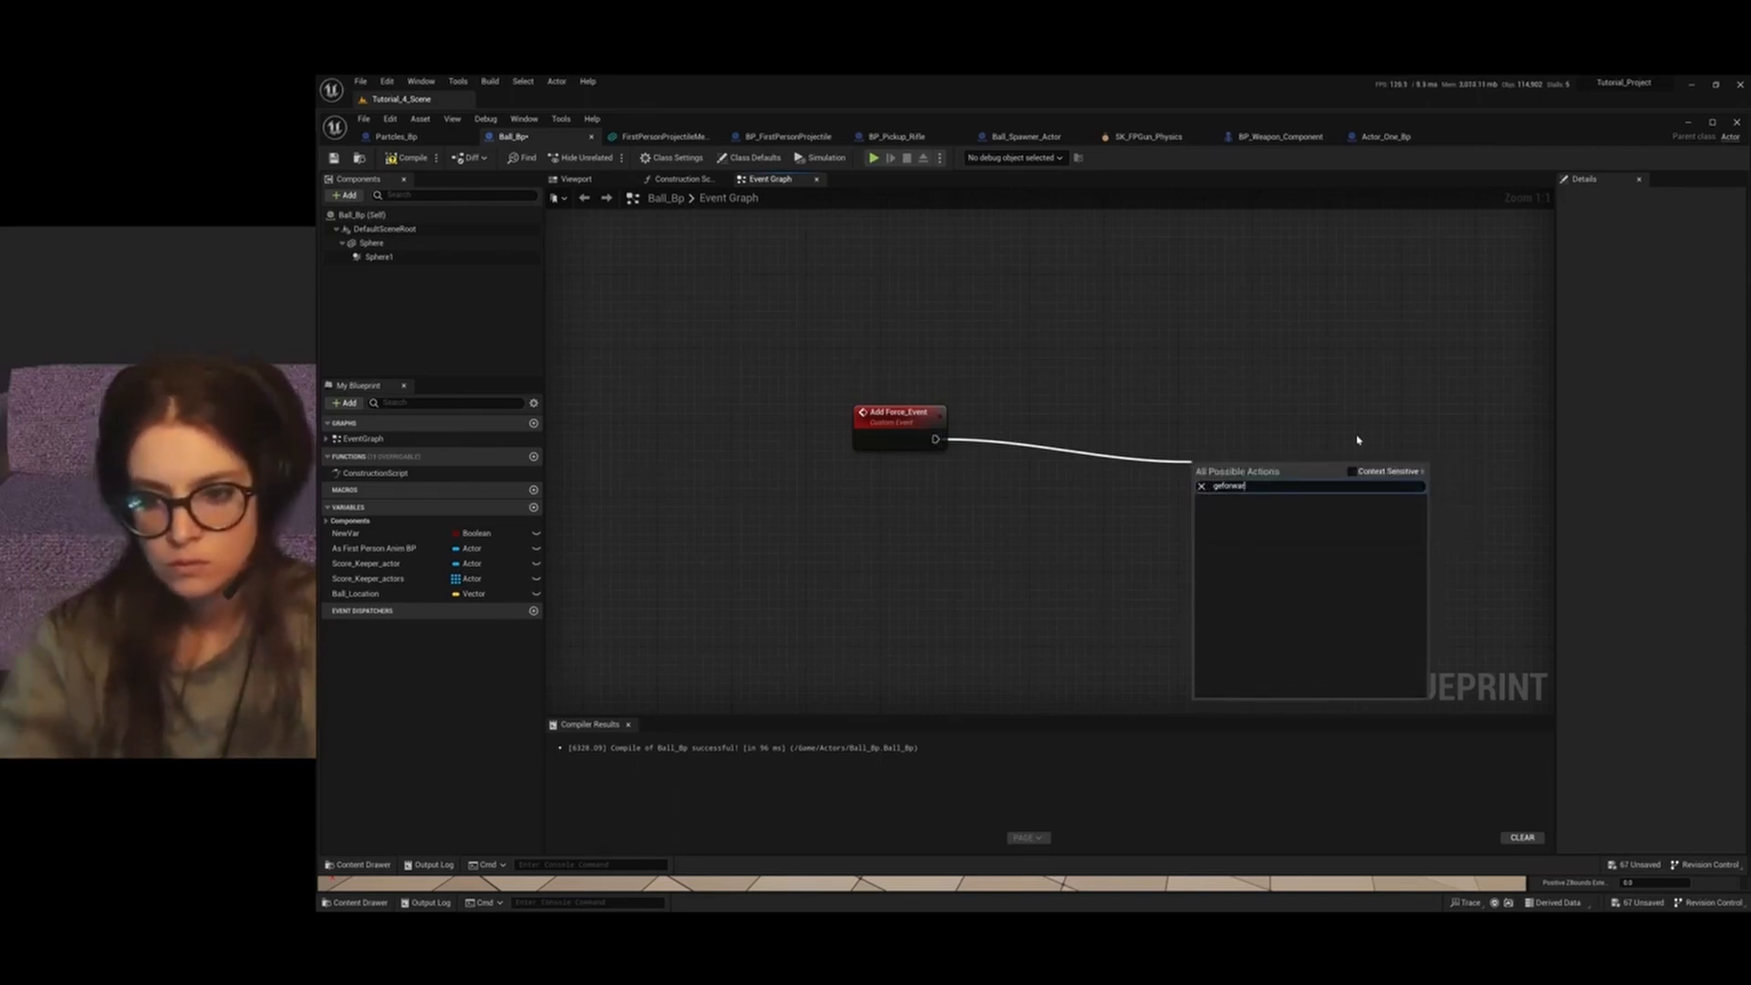
pyautogui.click(1222, 486)
pyautogui.write('t forwar')
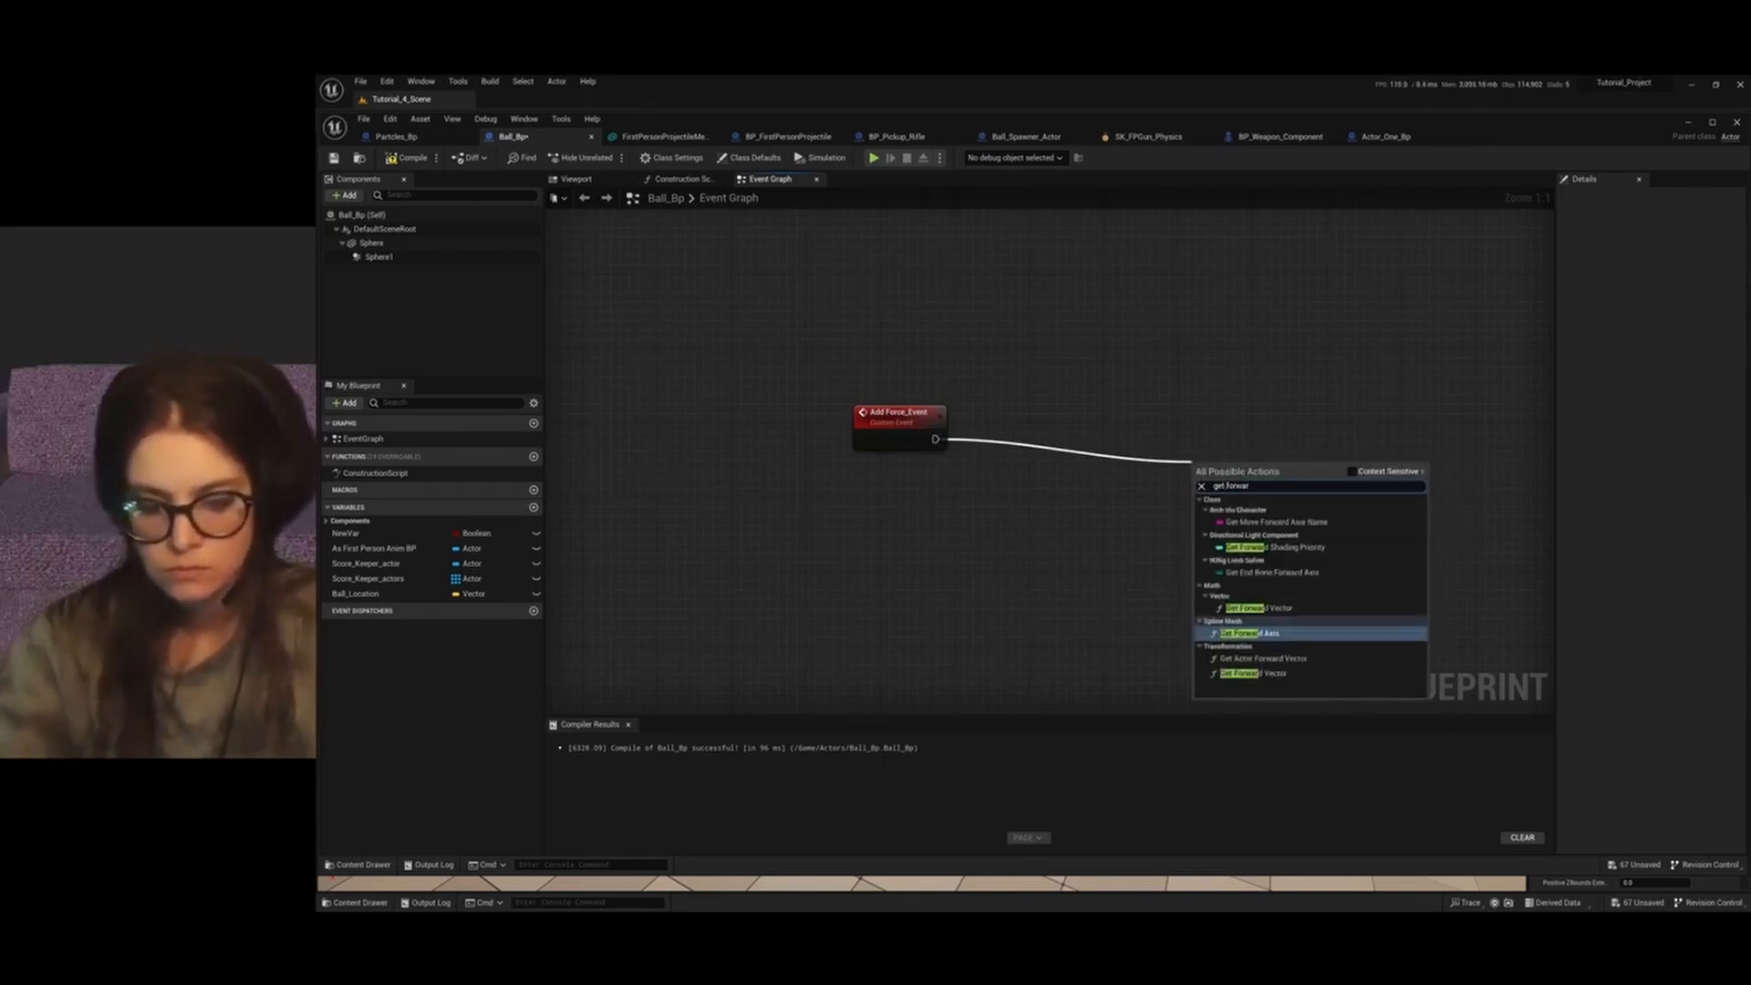
pyautogui.write('d')
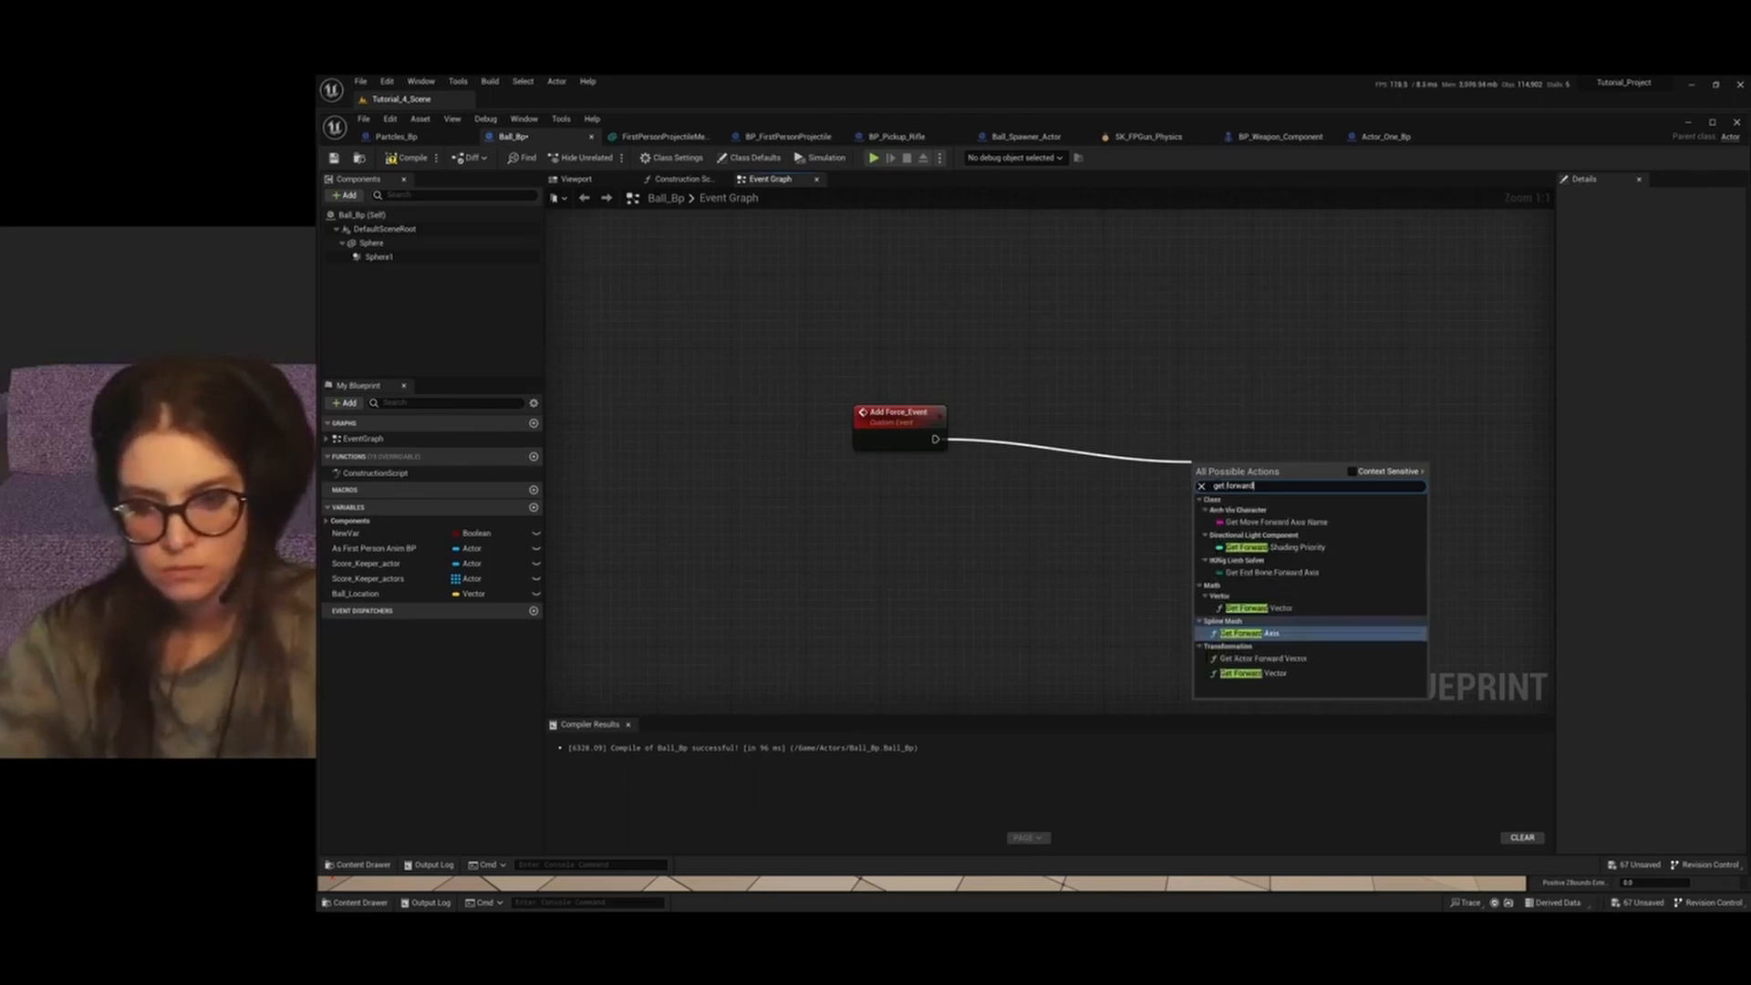
pyautogui.write(' vector')
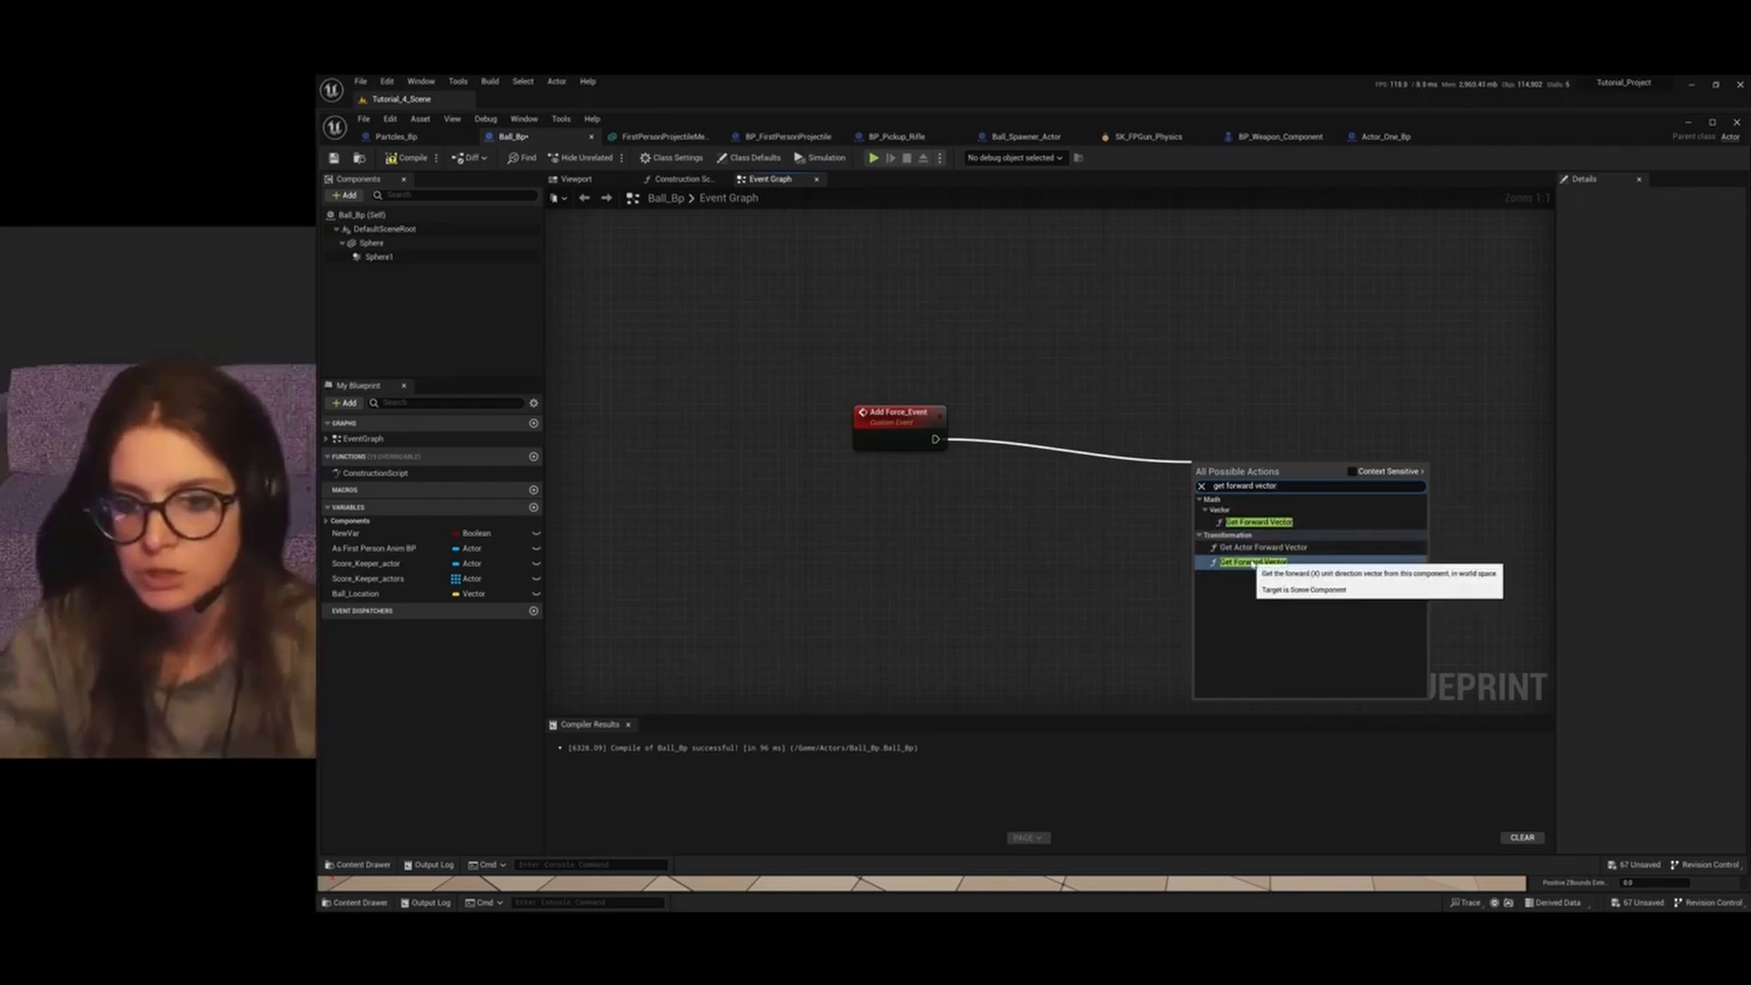
pyautogui.click(1254, 563)
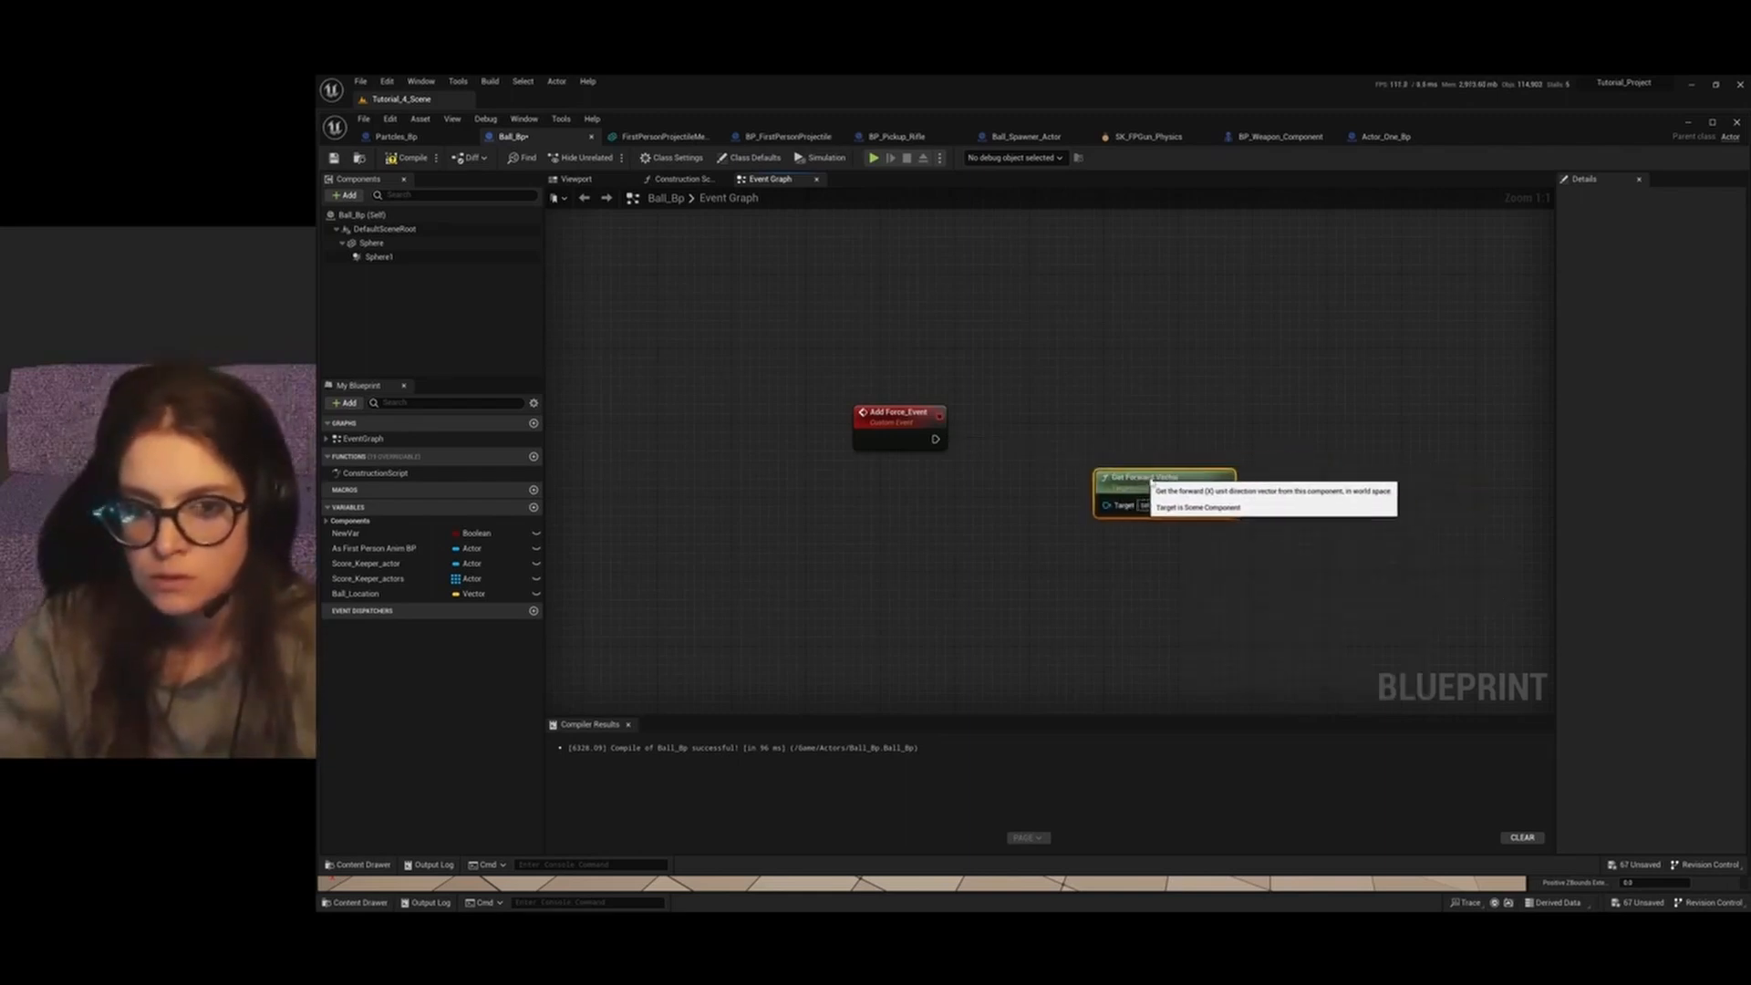
pyautogui.click(354, 243)
pyautogui.moveTo(354, 243); pyautogui.dragTo(1115, 504)
# Add a Multiply node fed by the forward vector's Return Value and place it slightly below that node
pyautogui.moveTo(961, 448); pyautogui.dragTo(851, 453, button='right')
pyautogui.moveTo(1103, 509); pyautogui.dragTo(1240, 501)
pyautogui.write('mult')
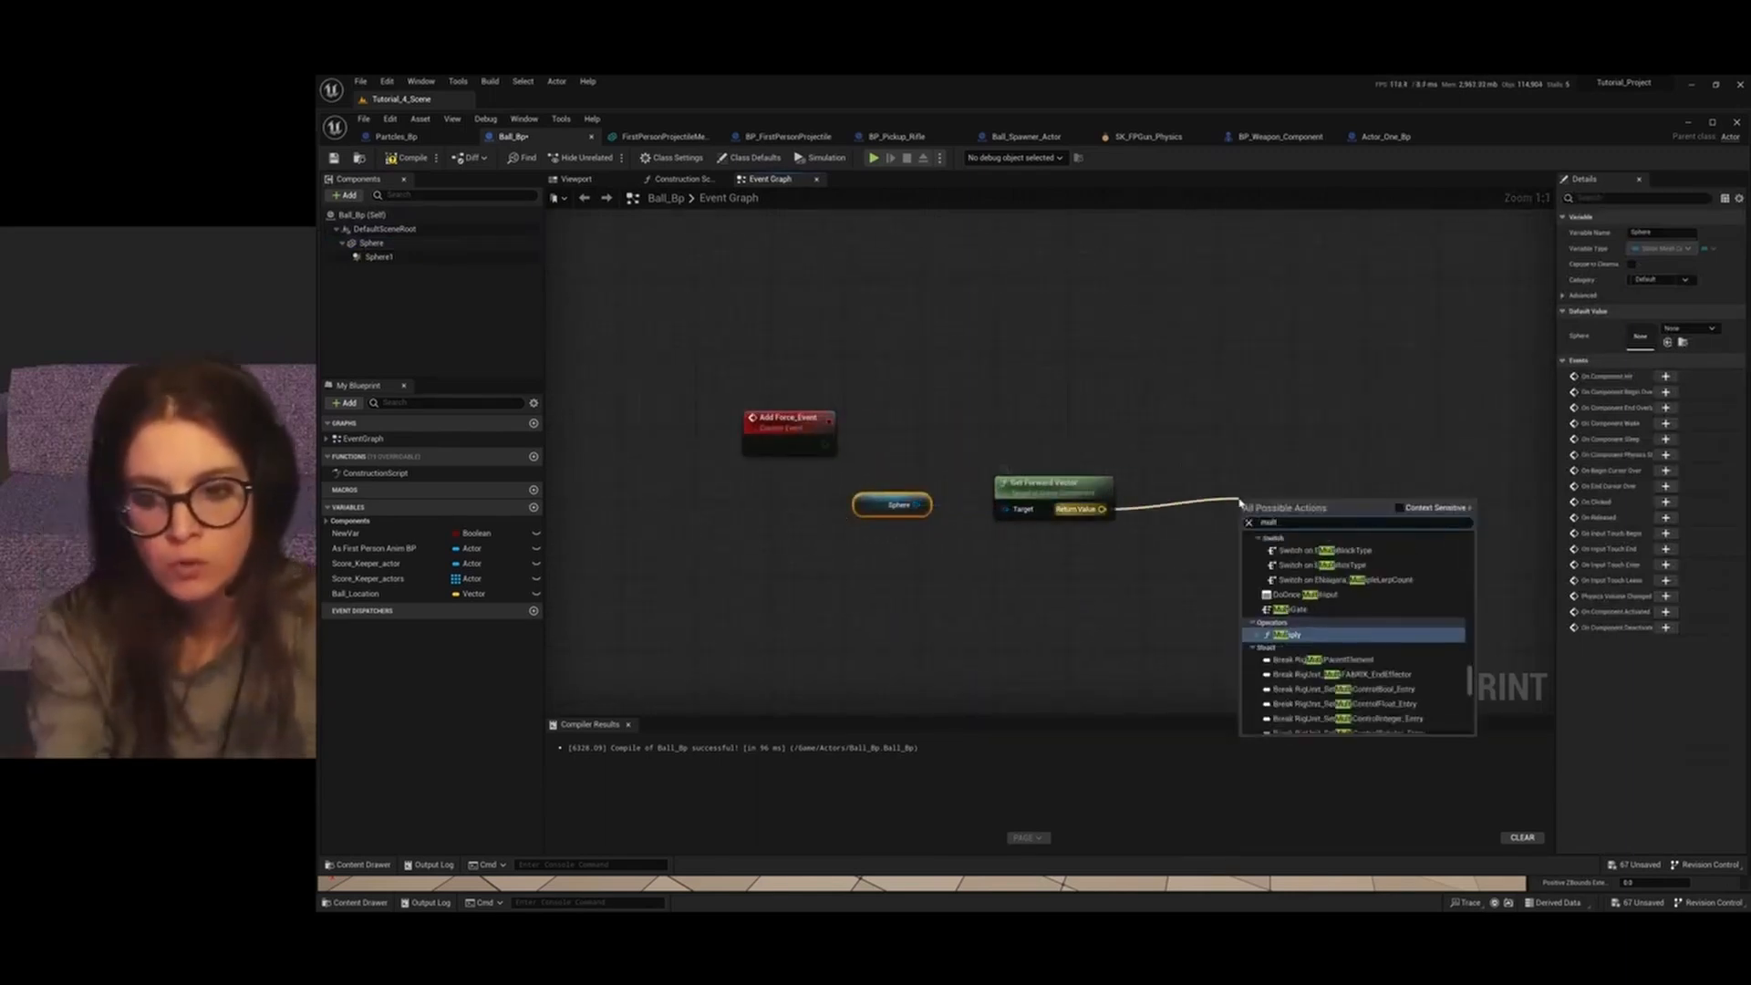
pyautogui.press('Return')
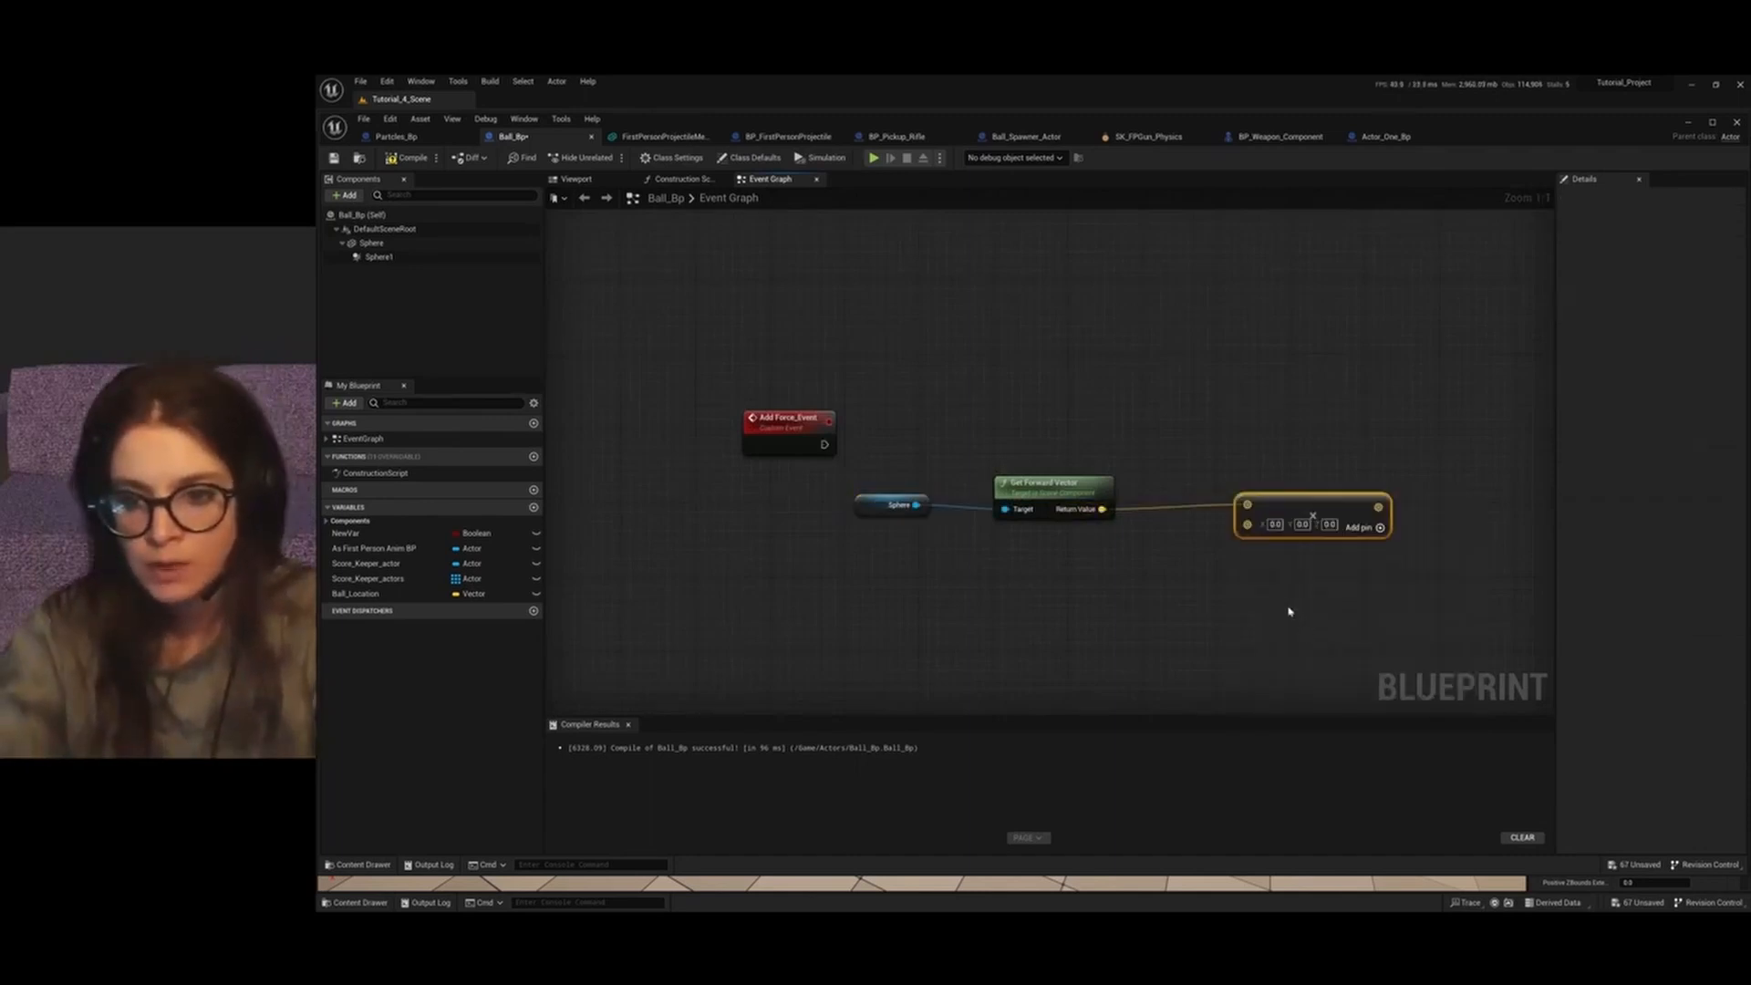
pyautogui.moveTo(1287, 507); pyautogui.dragTo(1231, 536)
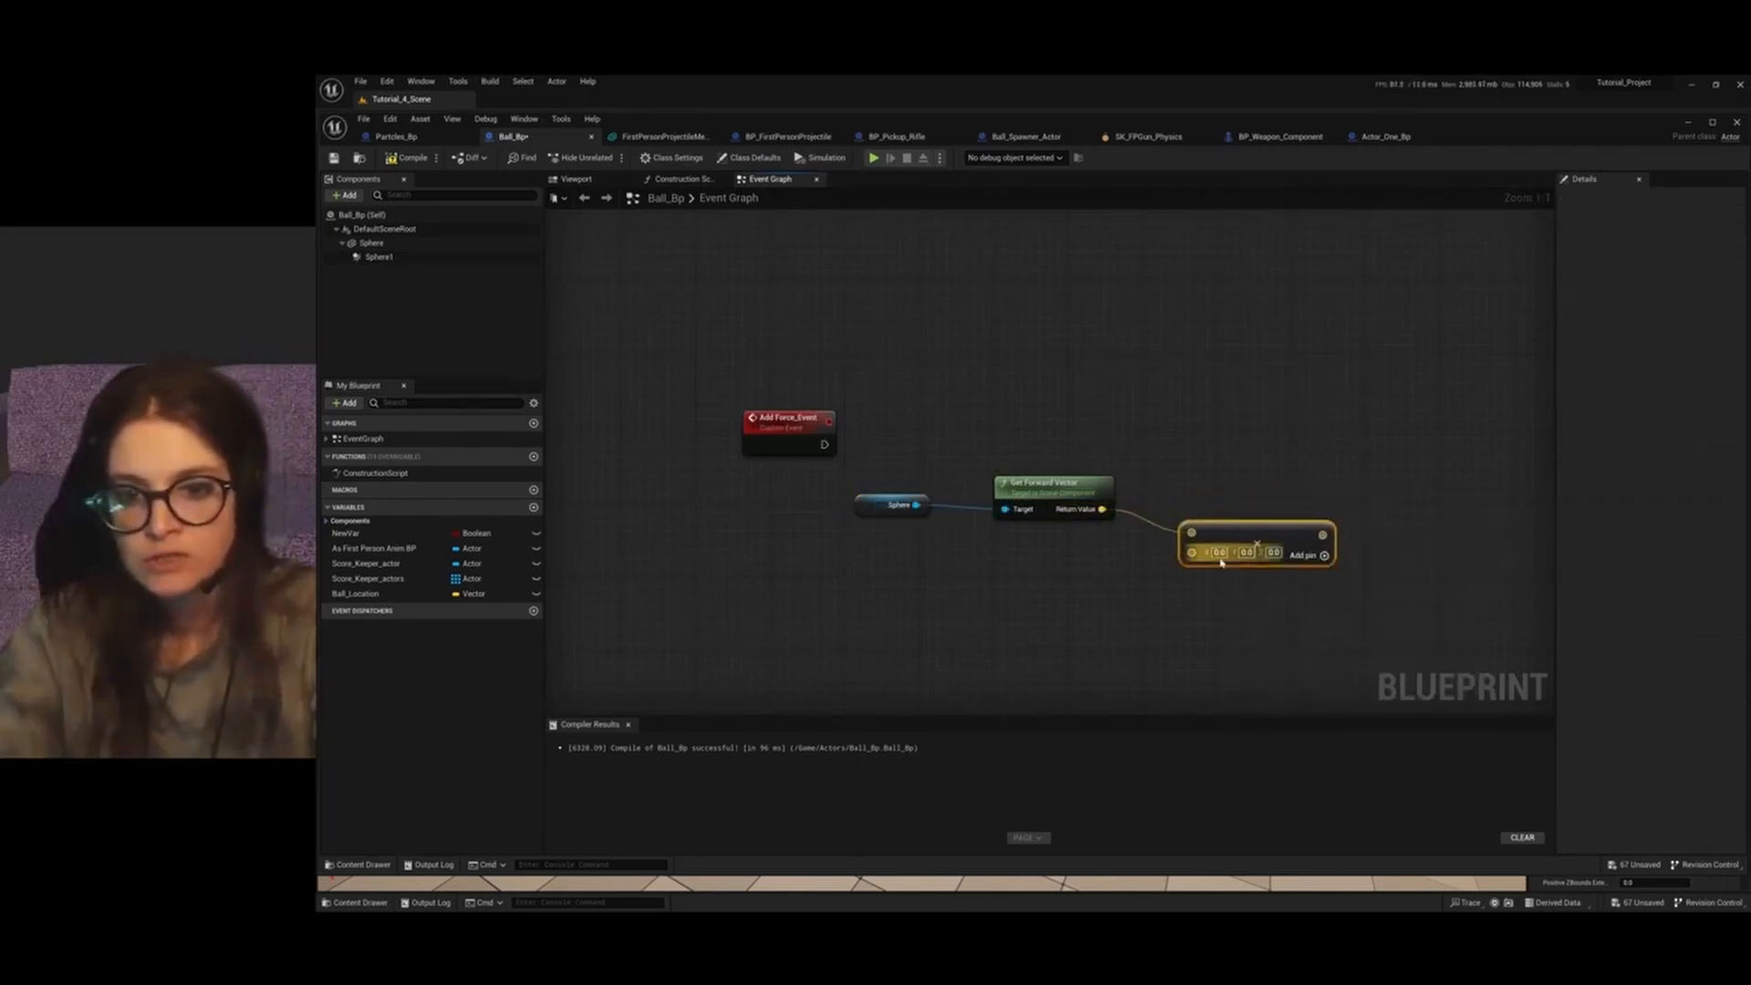
# Set the Multiply node's second input to 1000 for X, Y and Z
pyautogui.click(1219, 554)
pyautogui.write('1000')
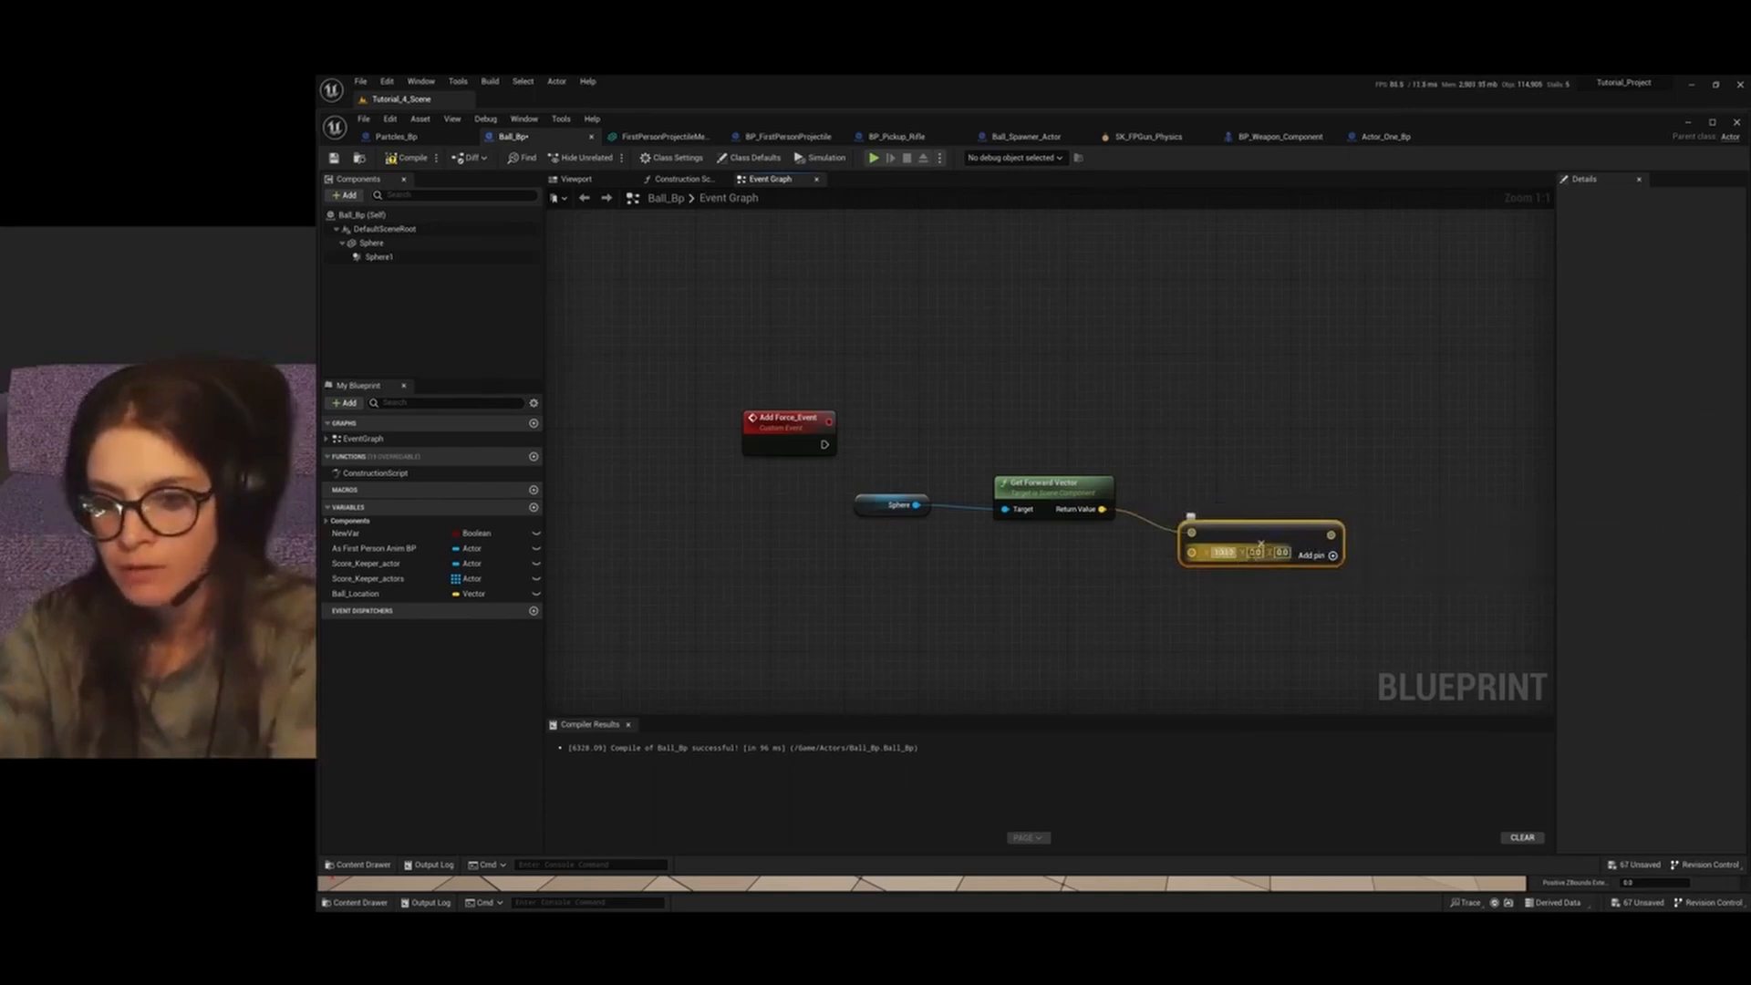
pyautogui.press('Return')
pyautogui.click(1263, 551)
pyautogui.write('1000')
pyautogui.press('Return')
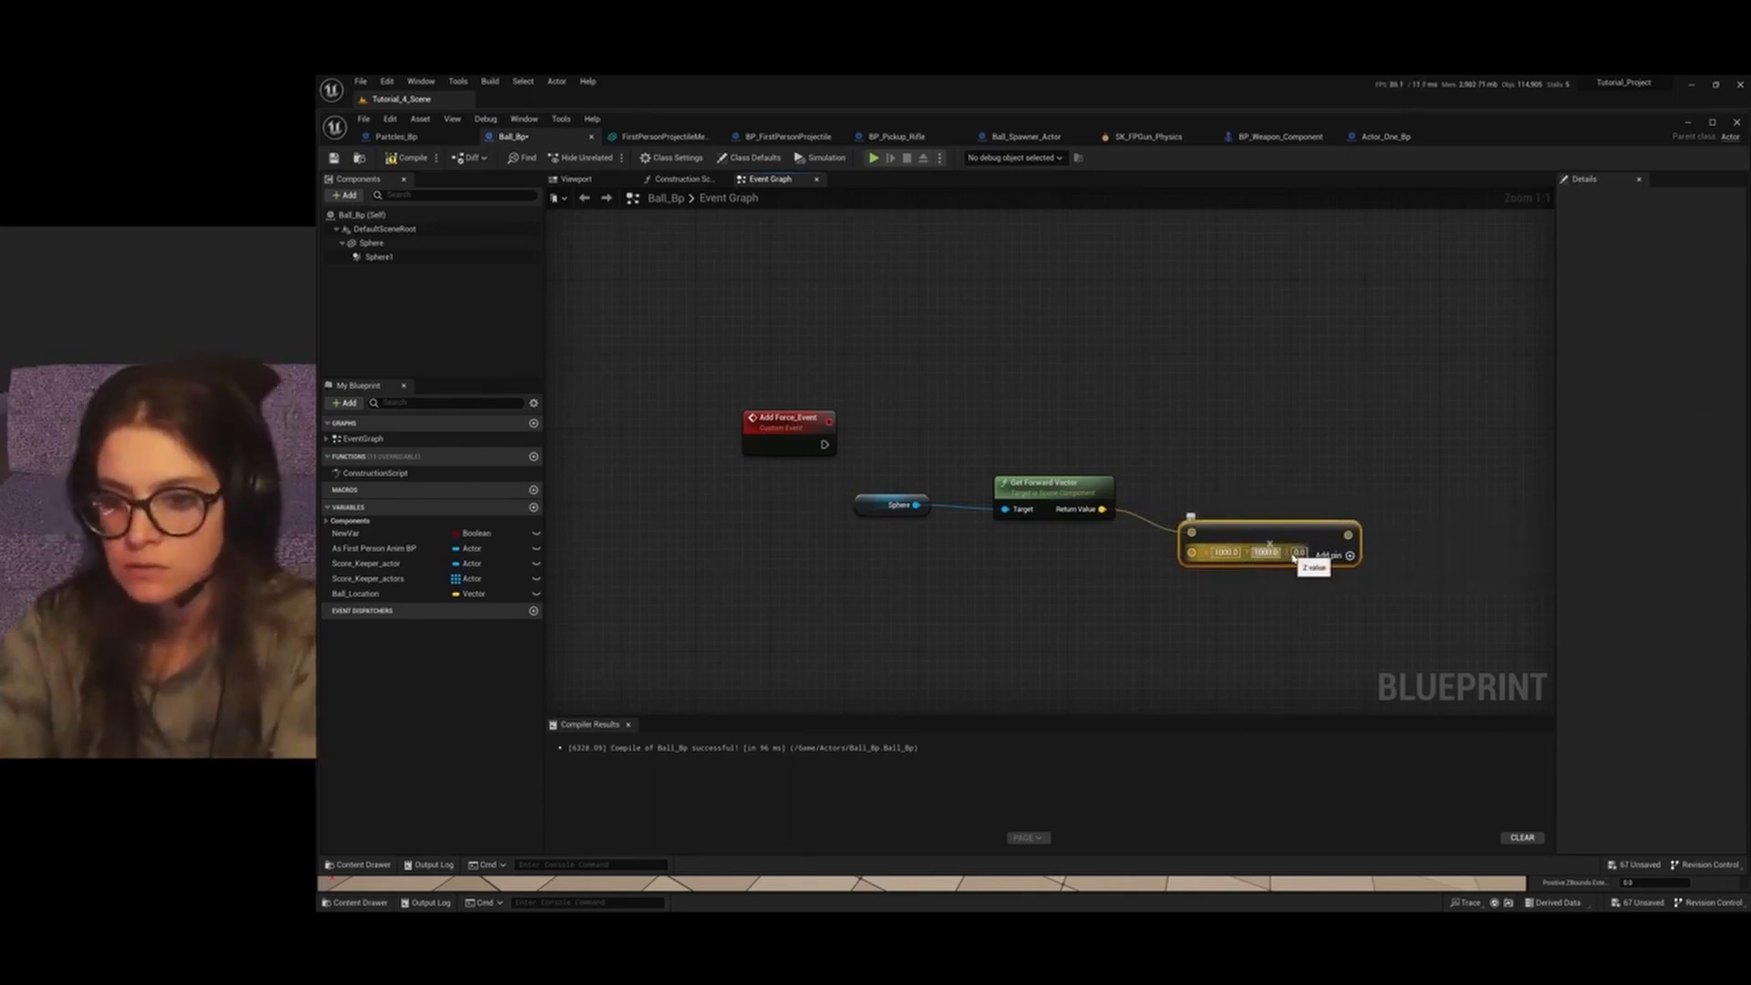
pyautogui.write('1000')
pyautogui.click(1290, 600)
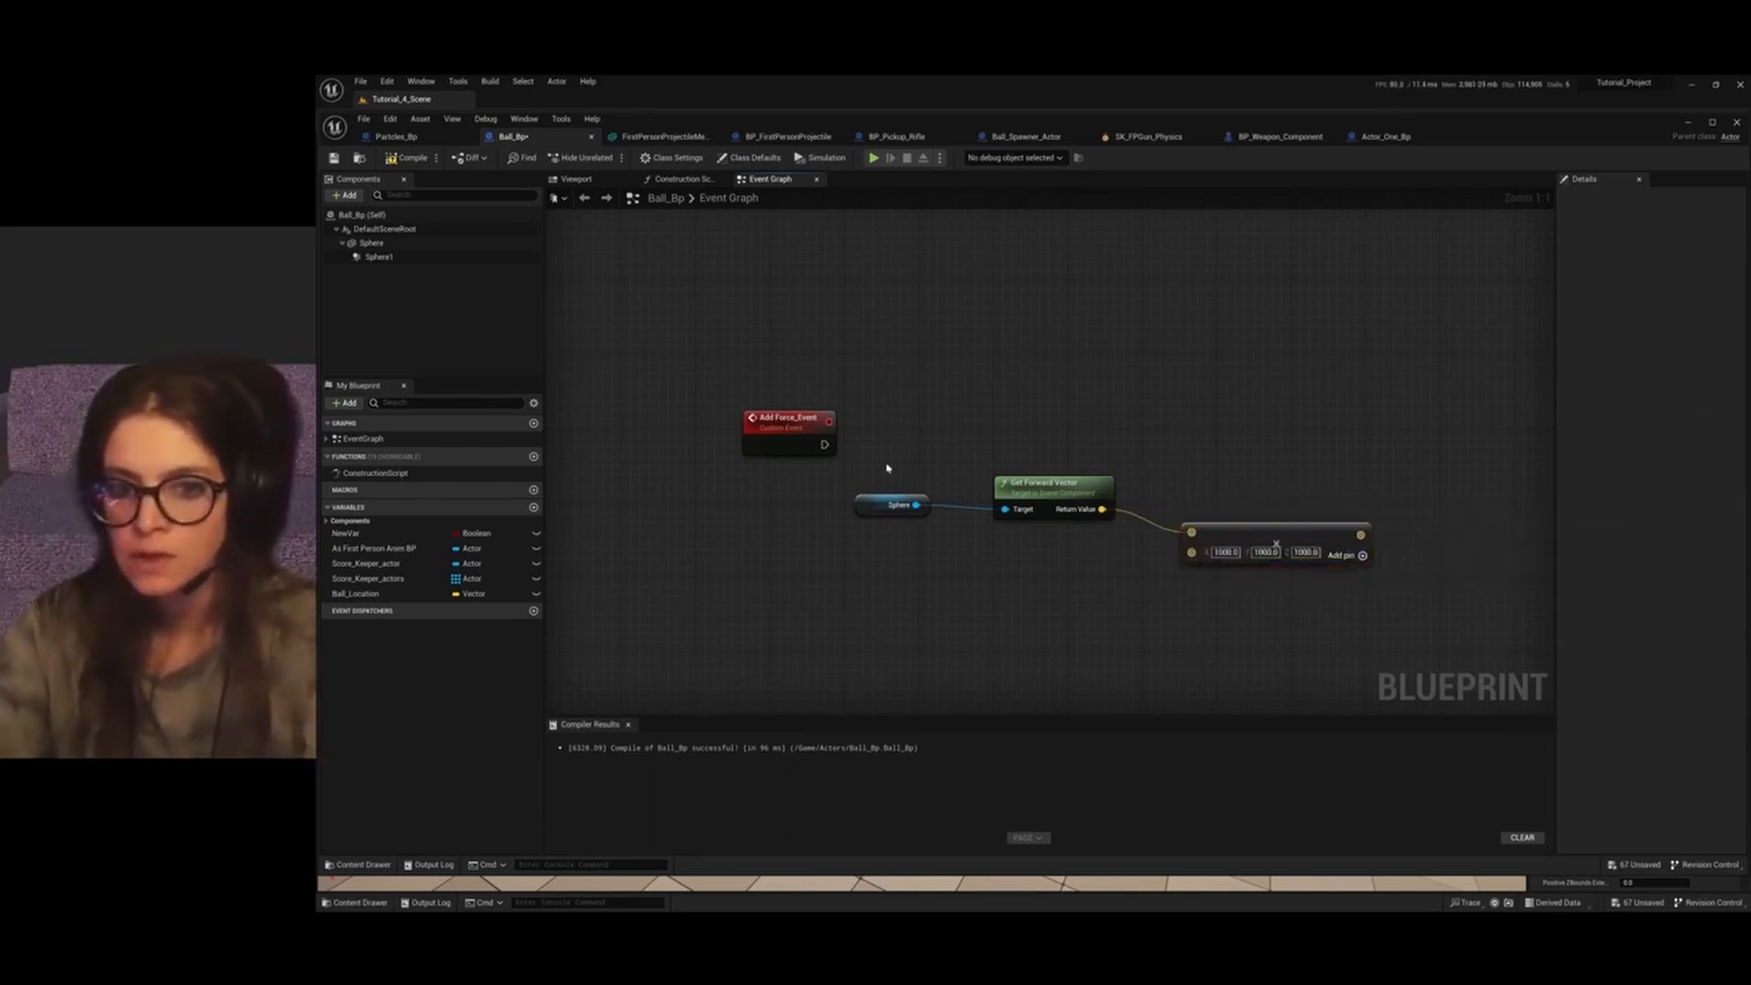
# Add the physics Add Force node to the custom event's execution output and align it with the event
pyautogui.moveTo(825, 444); pyautogui.dragTo(1438, 452)
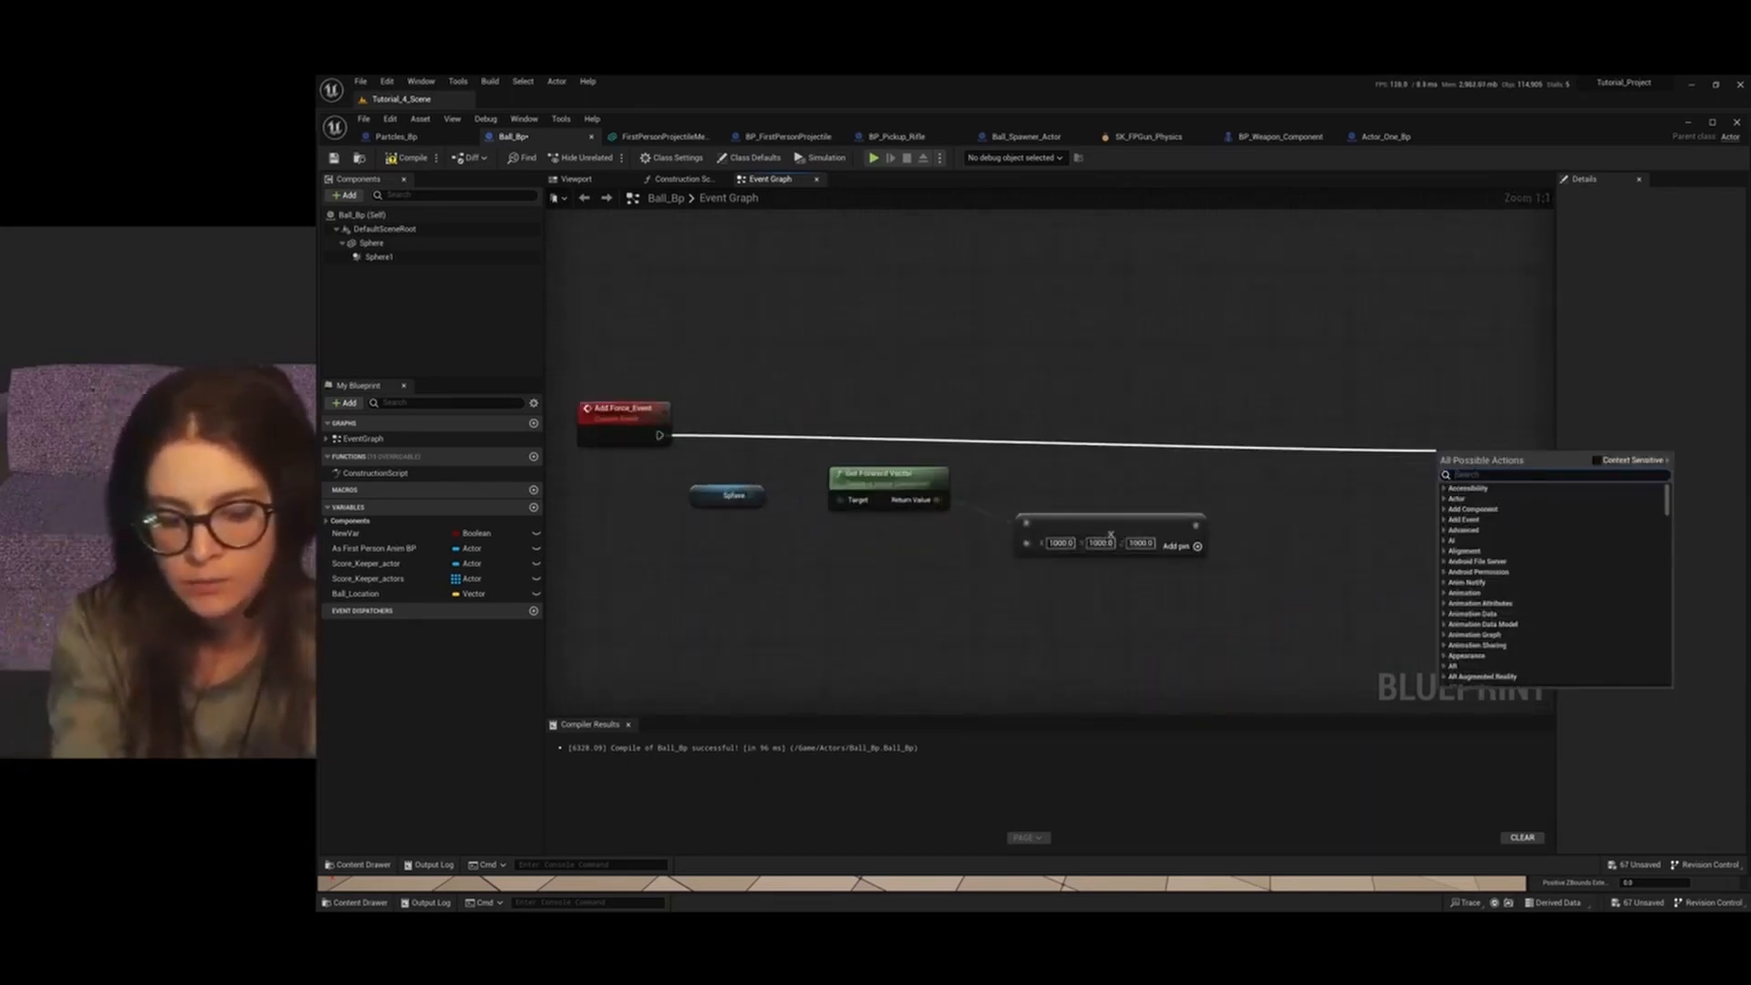
pyautogui.write('add fo')
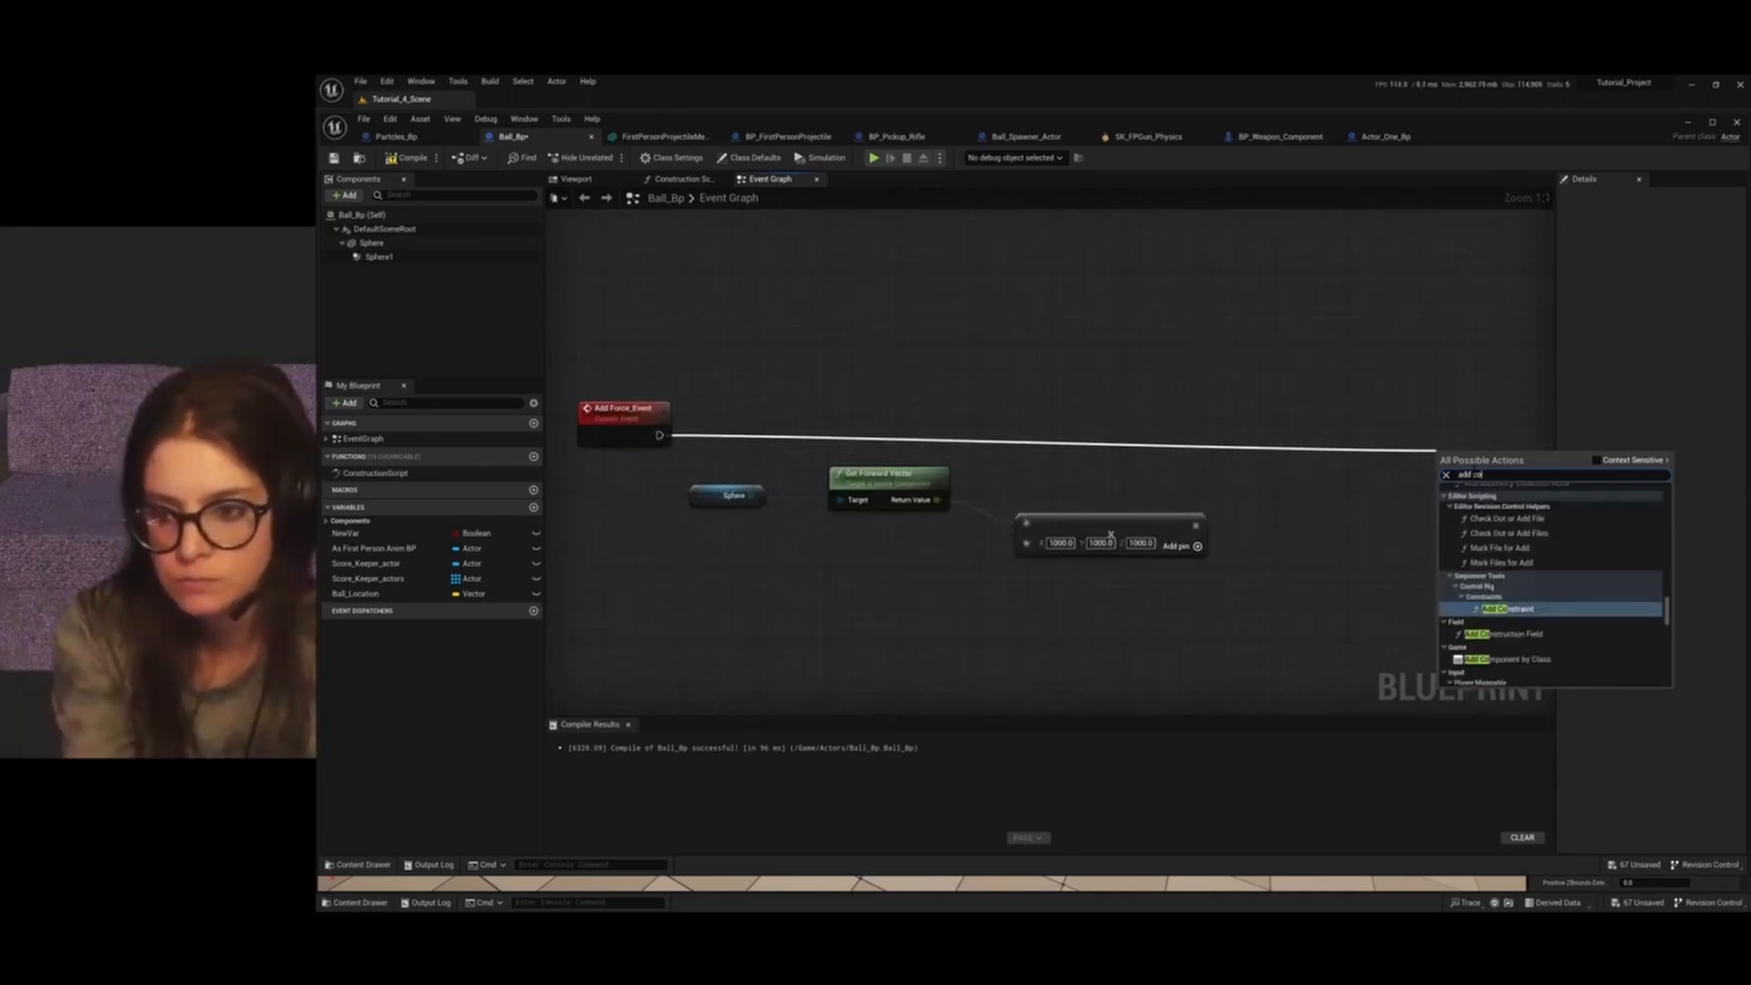
pyautogui.write('rce')
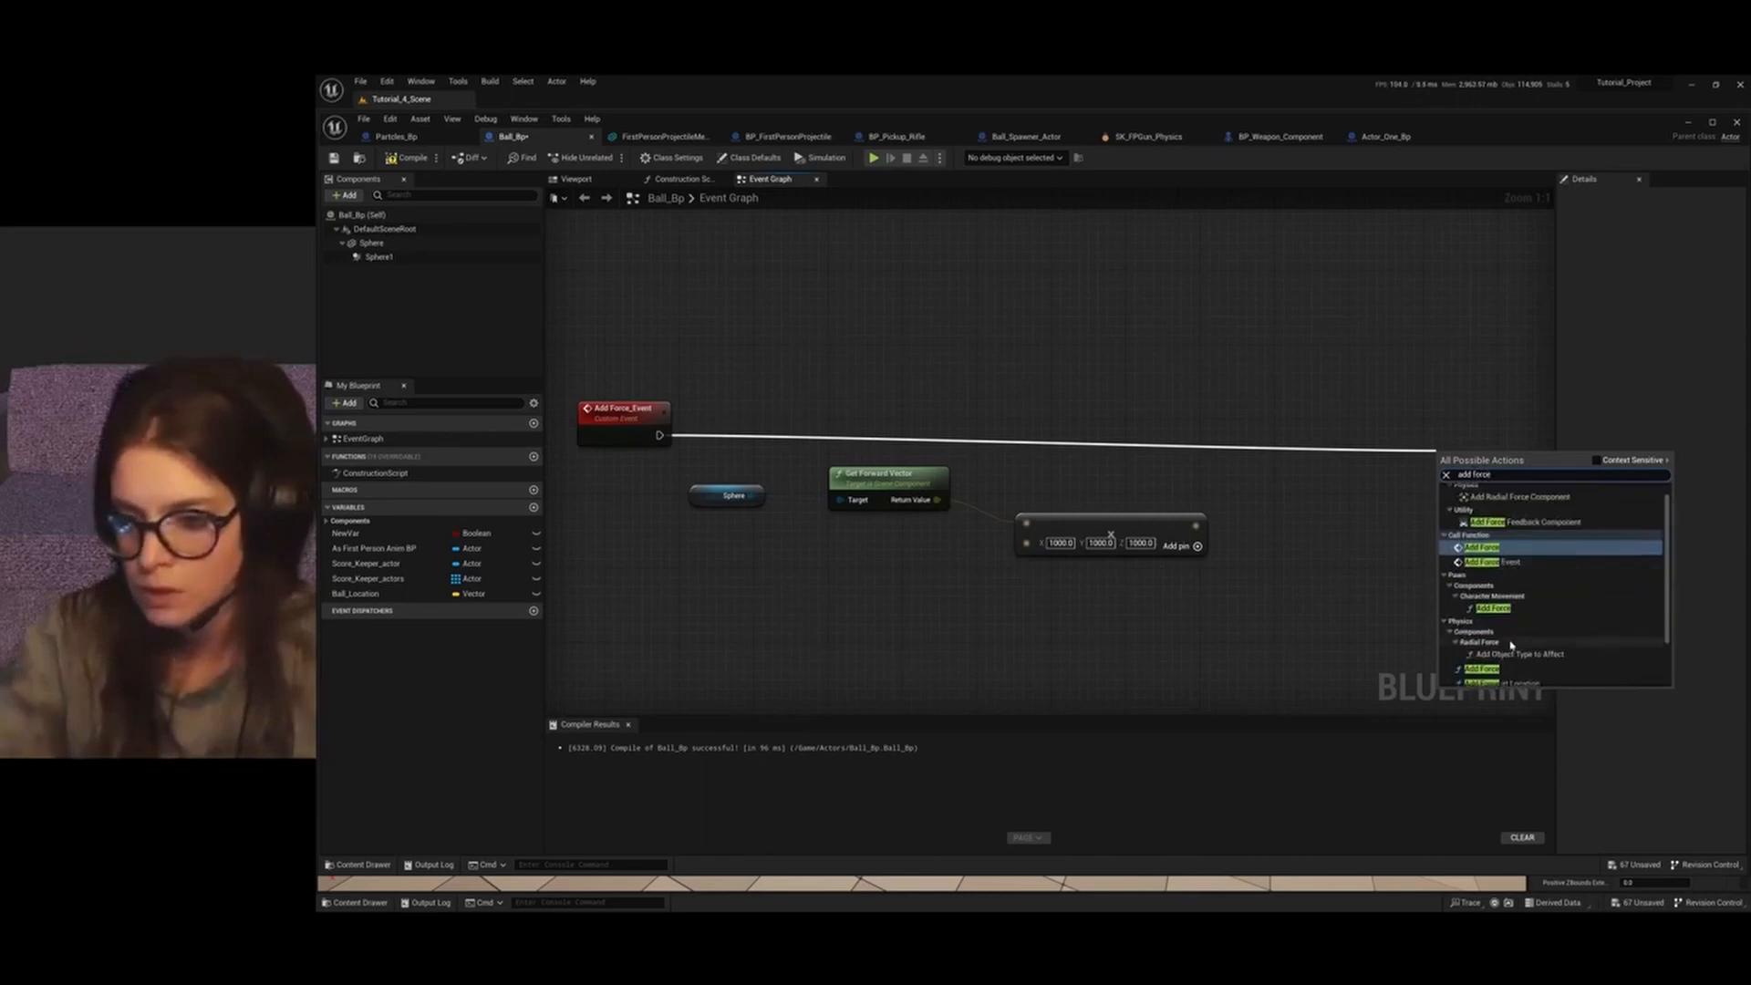
pyautogui.scroll(-1, 1513, 656)
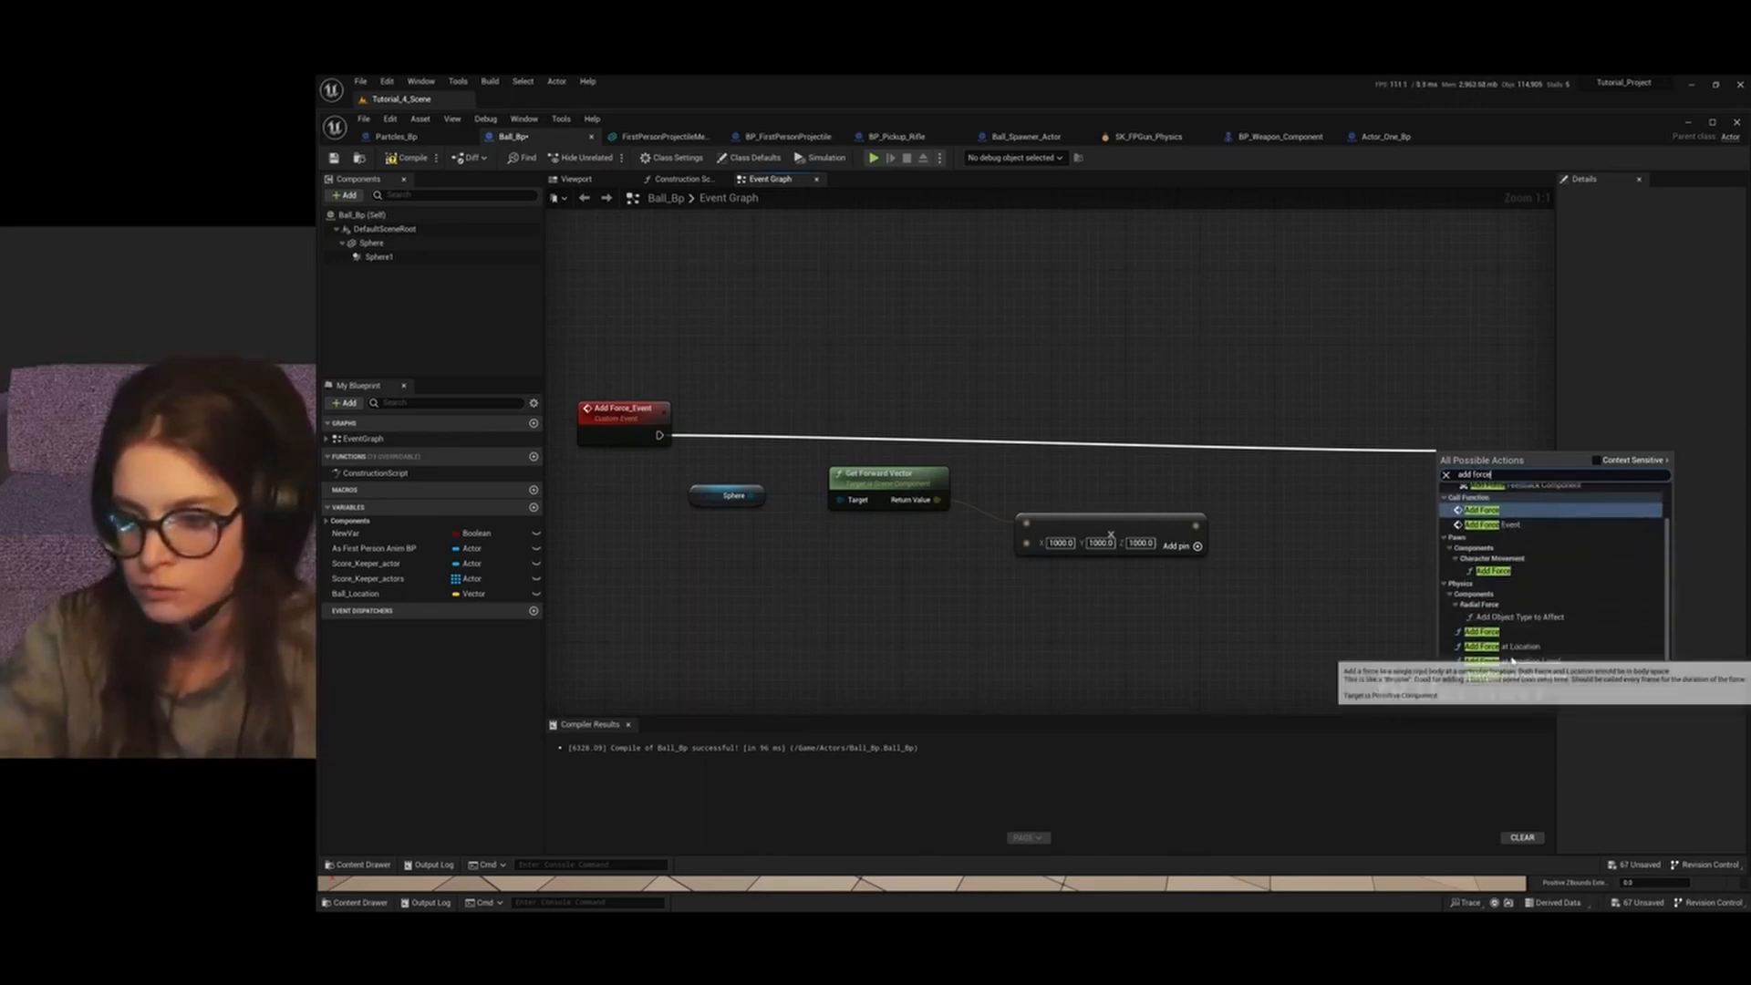
pyautogui.click(1498, 632)
pyautogui.moveTo(1366, 474); pyautogui.dragTo(1480, 440)
pyautogui.click(1264, 572)
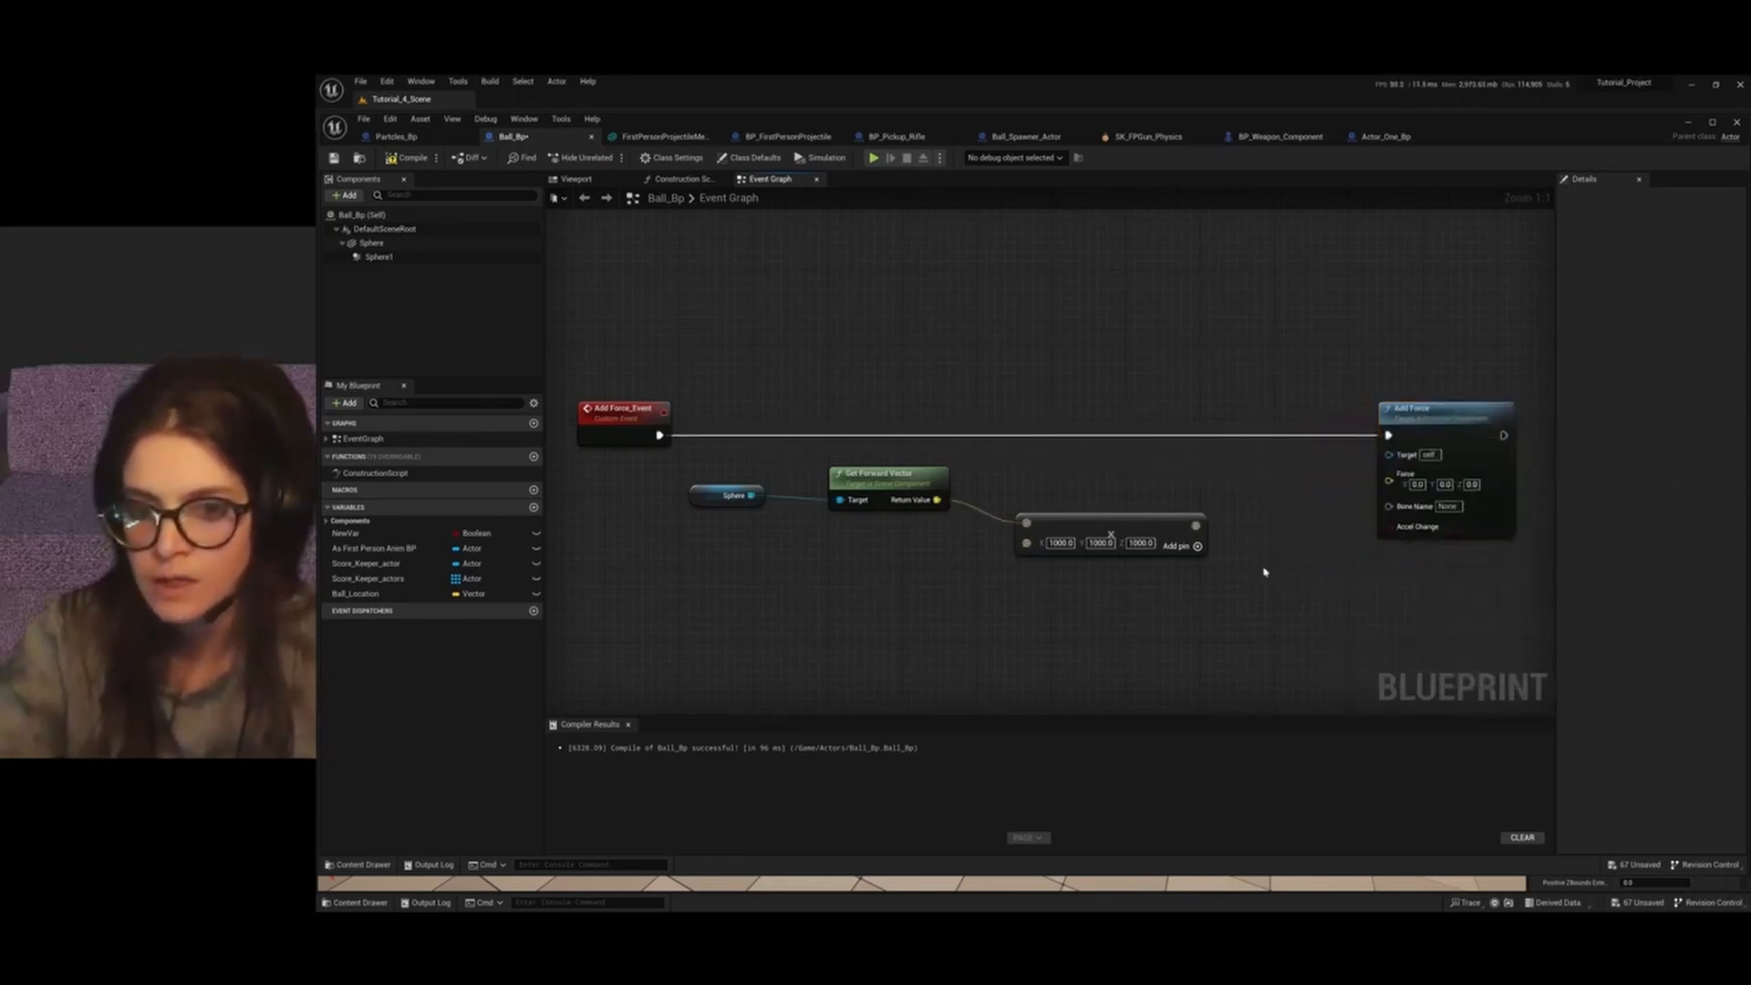
# Connect the Multiply result to Force and Sphere to Target on Add Force, enable Accel Change, and compile the blueprint
pyautogui.moveTo(1193, 525); pyautogui.dragTo(1390, 480)
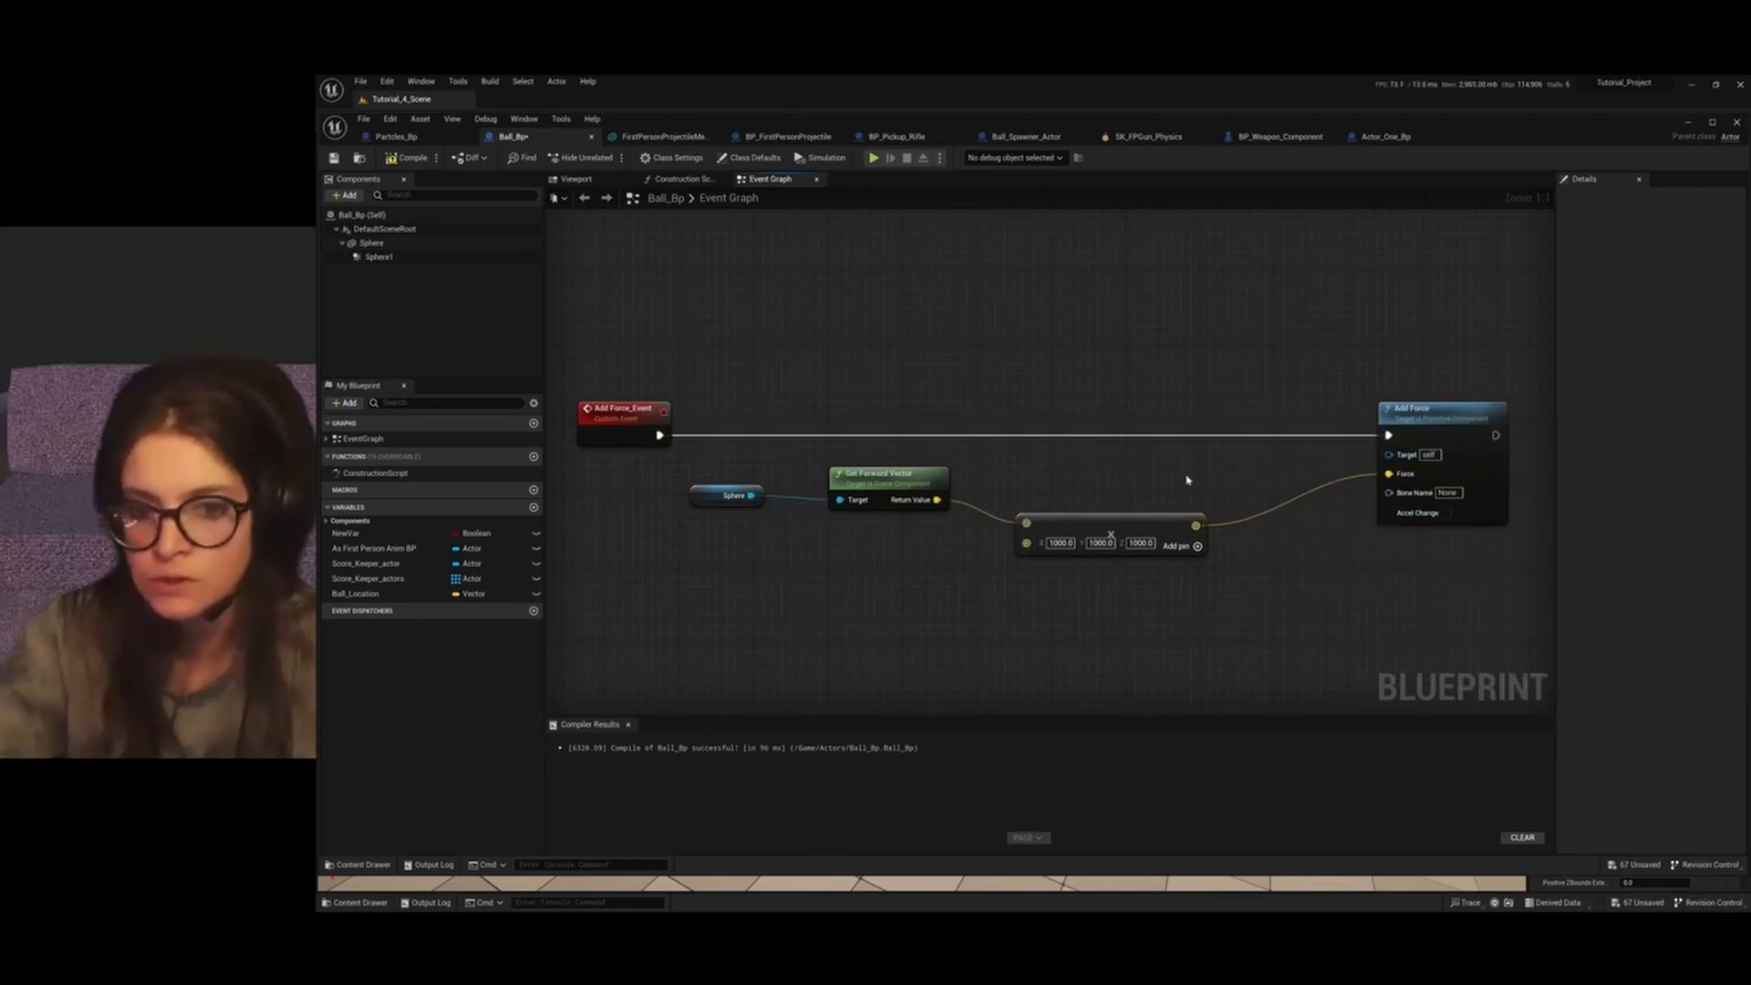
pyautogui.moveTo(750, 495); pyautogui.dragTo(1389, 453)
pyautogui.click(1448, 510)
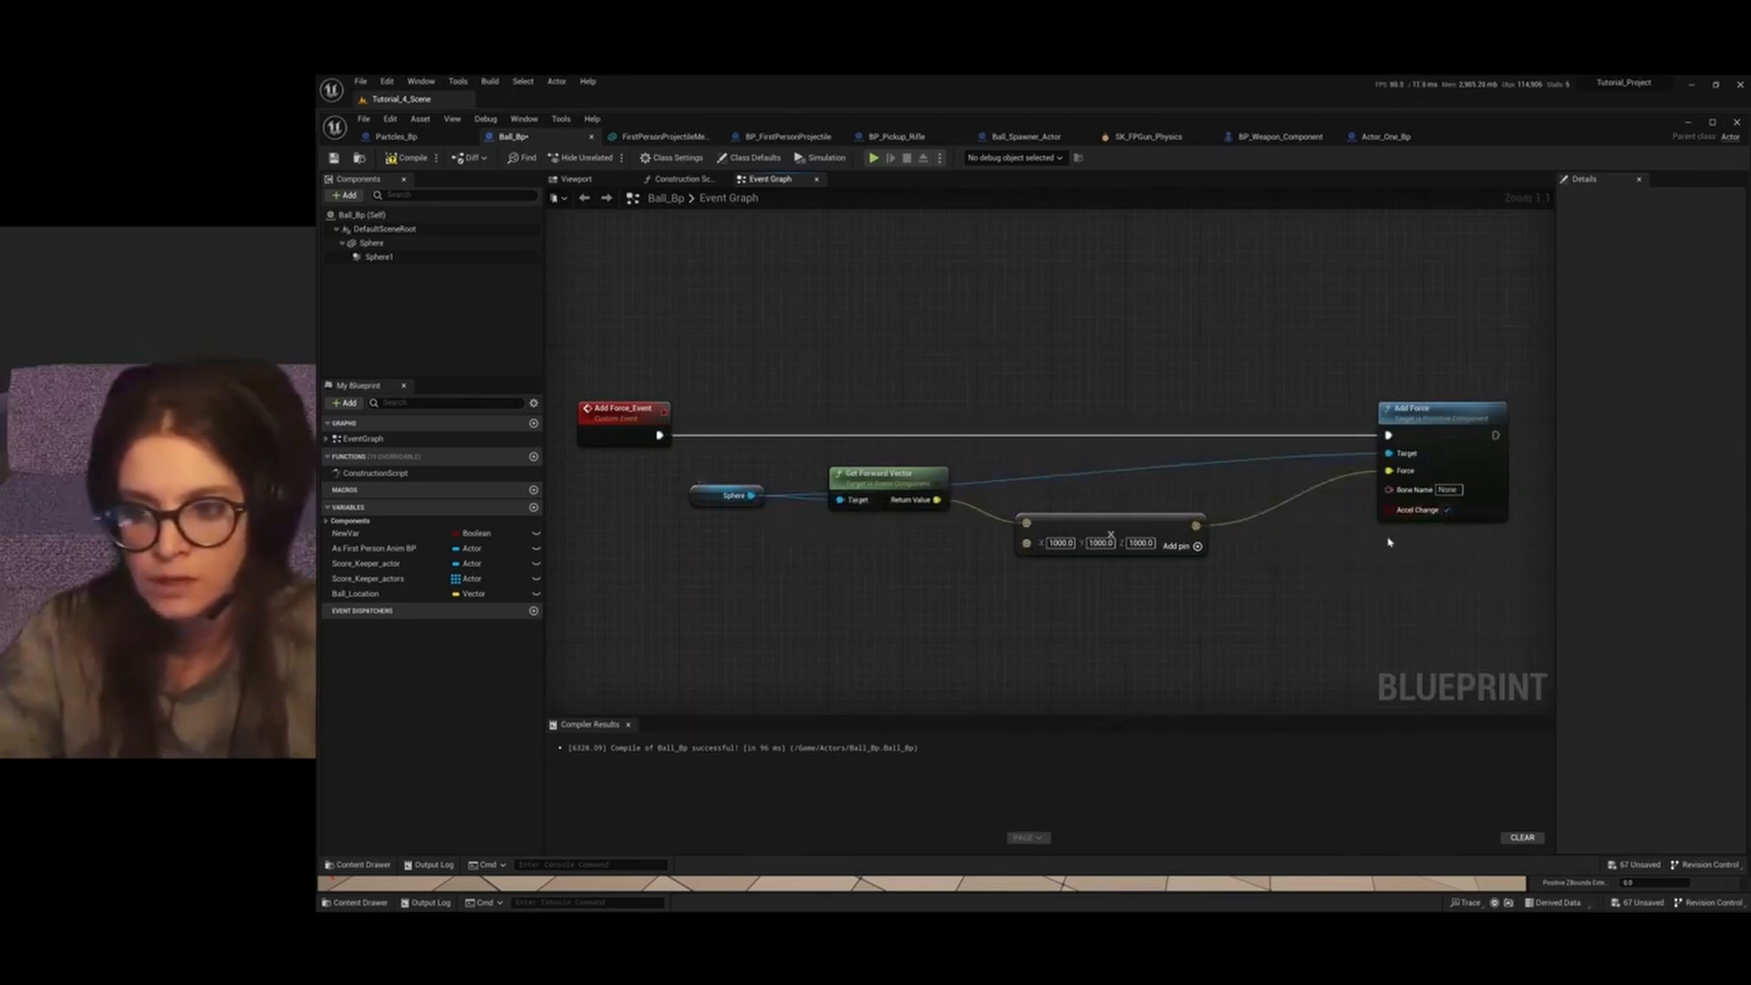
pyautogui.click(406, 160)
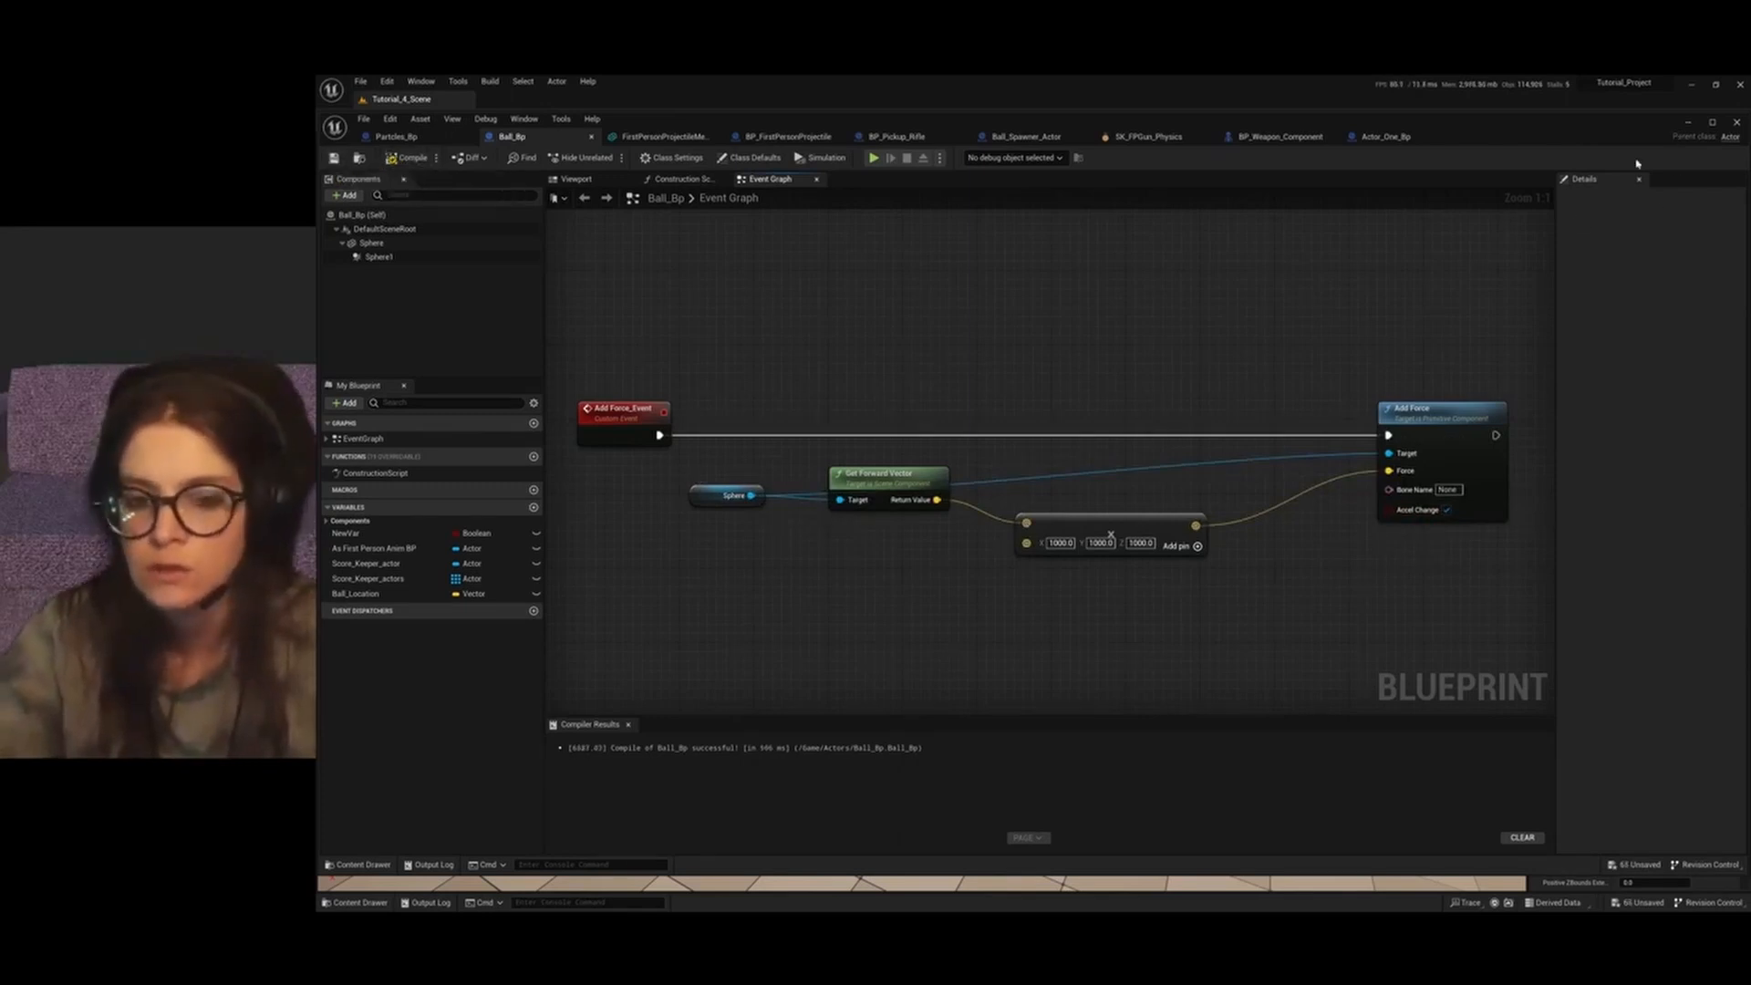
# Add a call node for the Add Force_Event custom event and place it in the empty space above that event
pyautogui.scroll(-2, 1139, 488)
pyautogui.rightClick(716, 432)
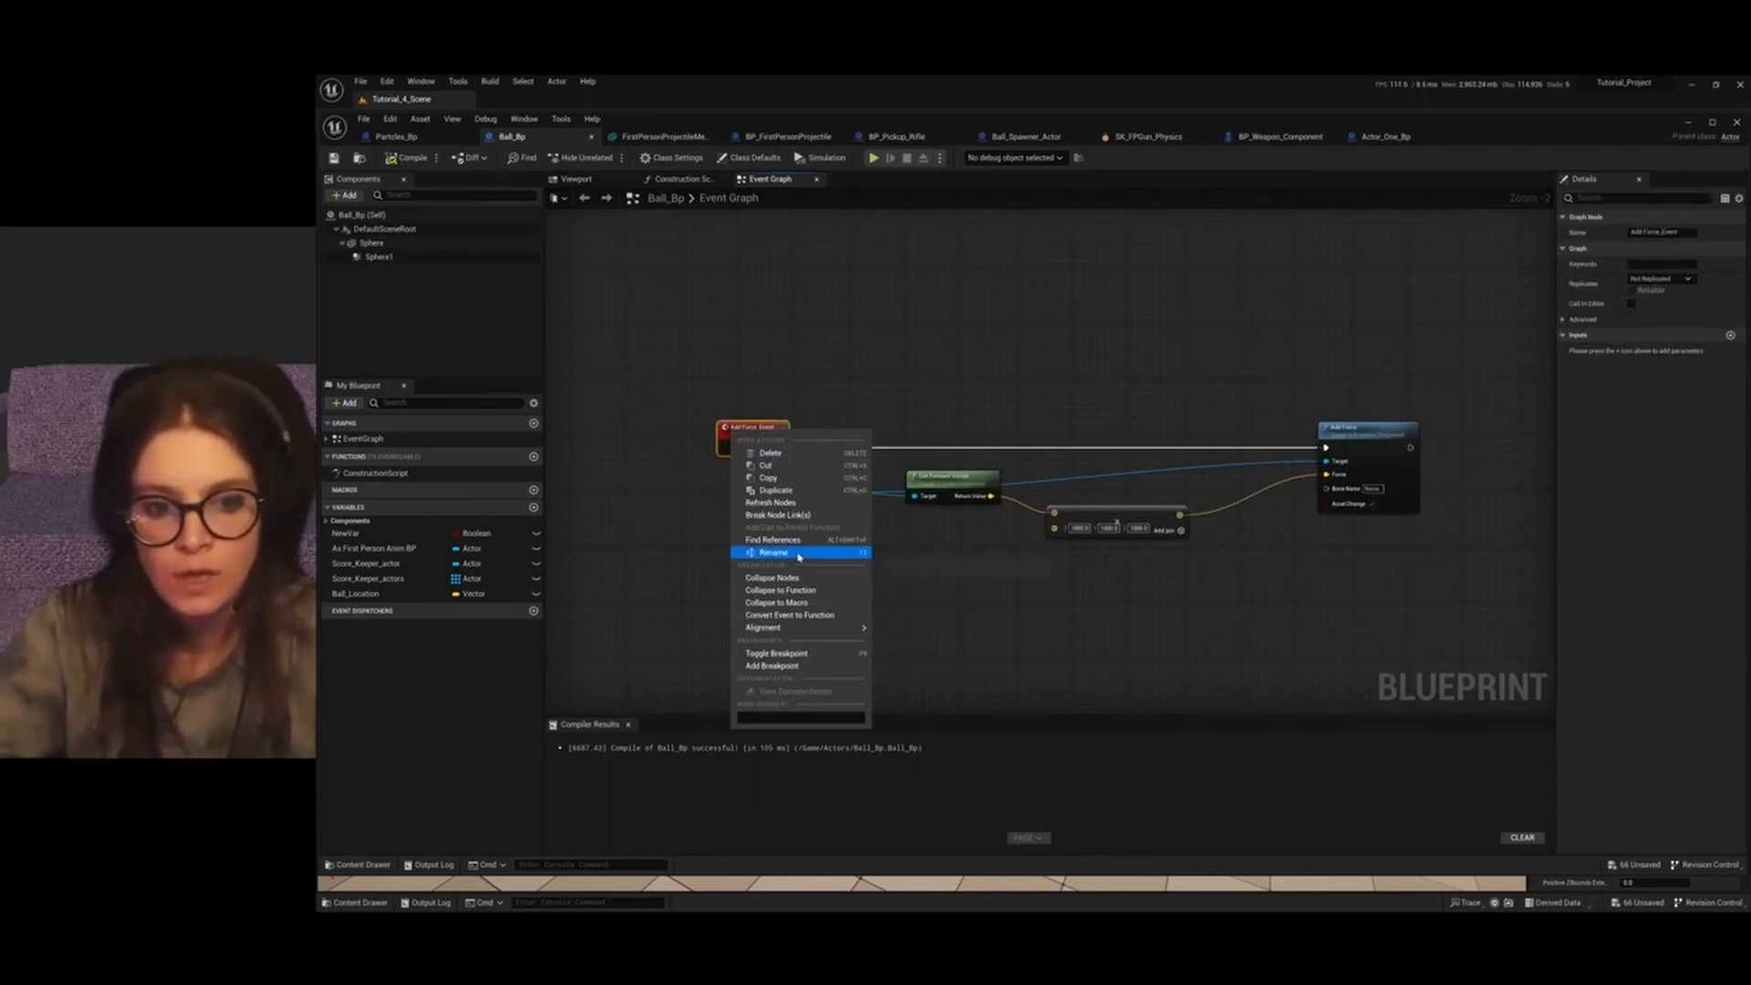
pyautogui.click(797, 550)
pyautogui.rightClick(821, 367)
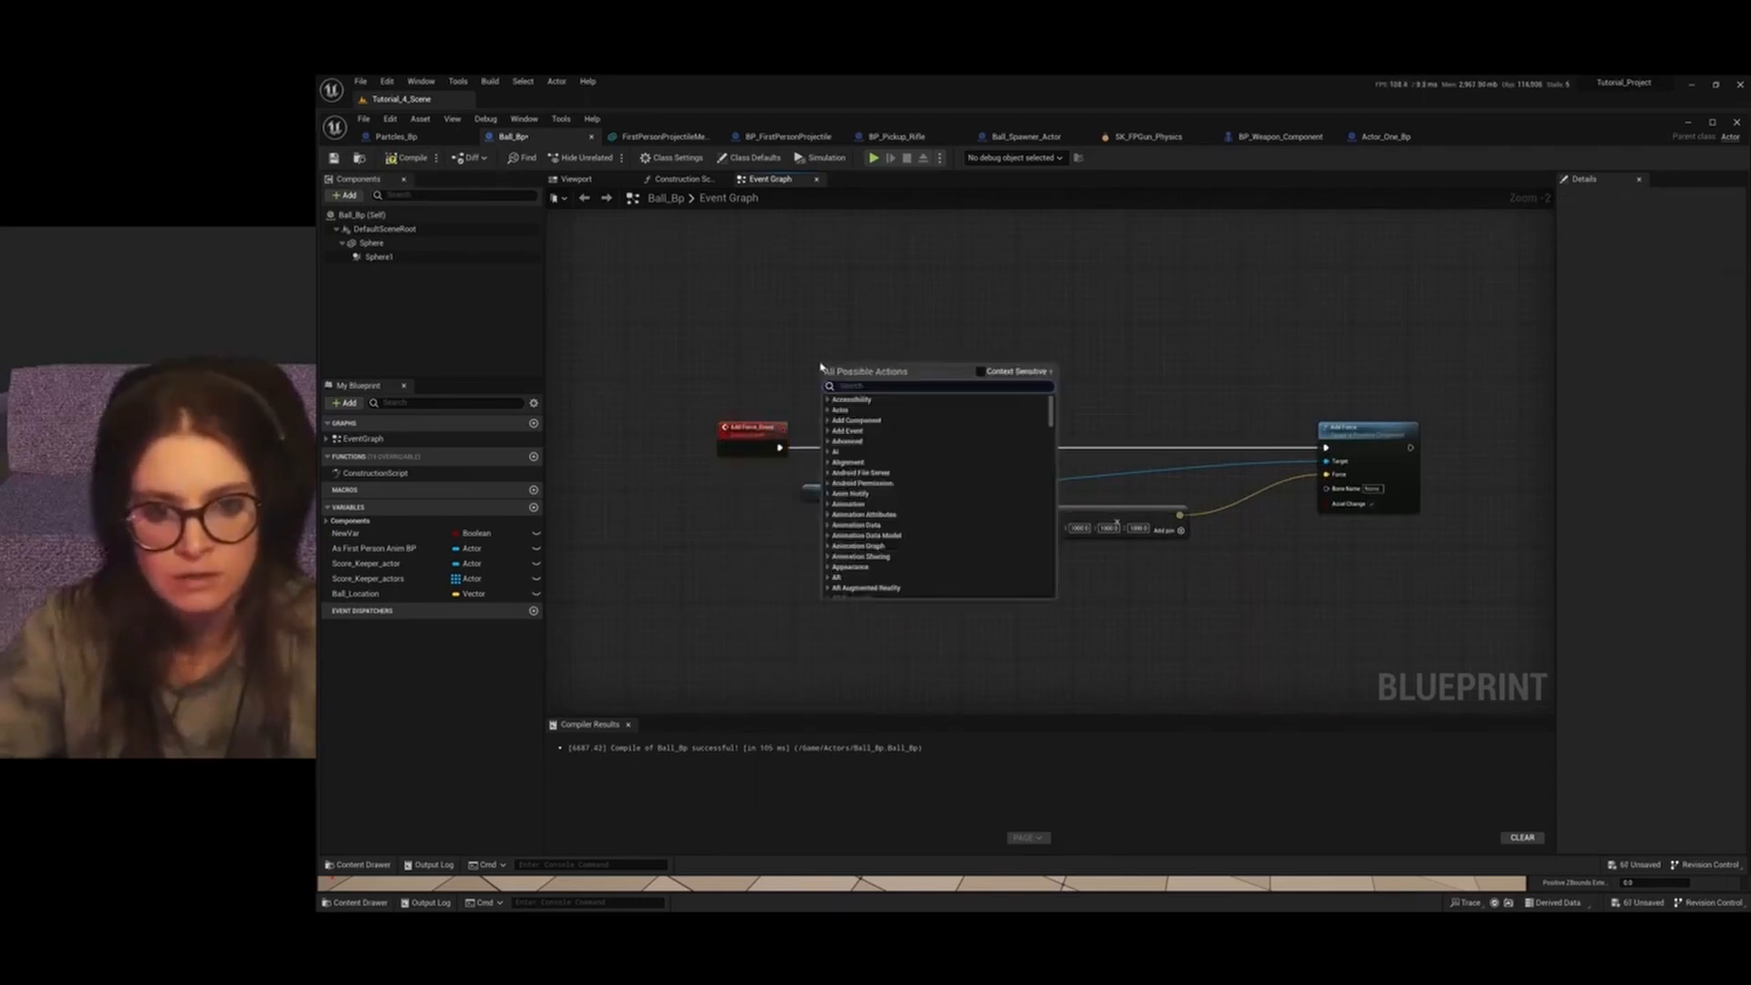
pyautogui.write('add force event')
pyautogui.click(873, 402)
pyautogui.scroll(-3, 993, 387)
pyautogui.scroll(2, 892, 414)
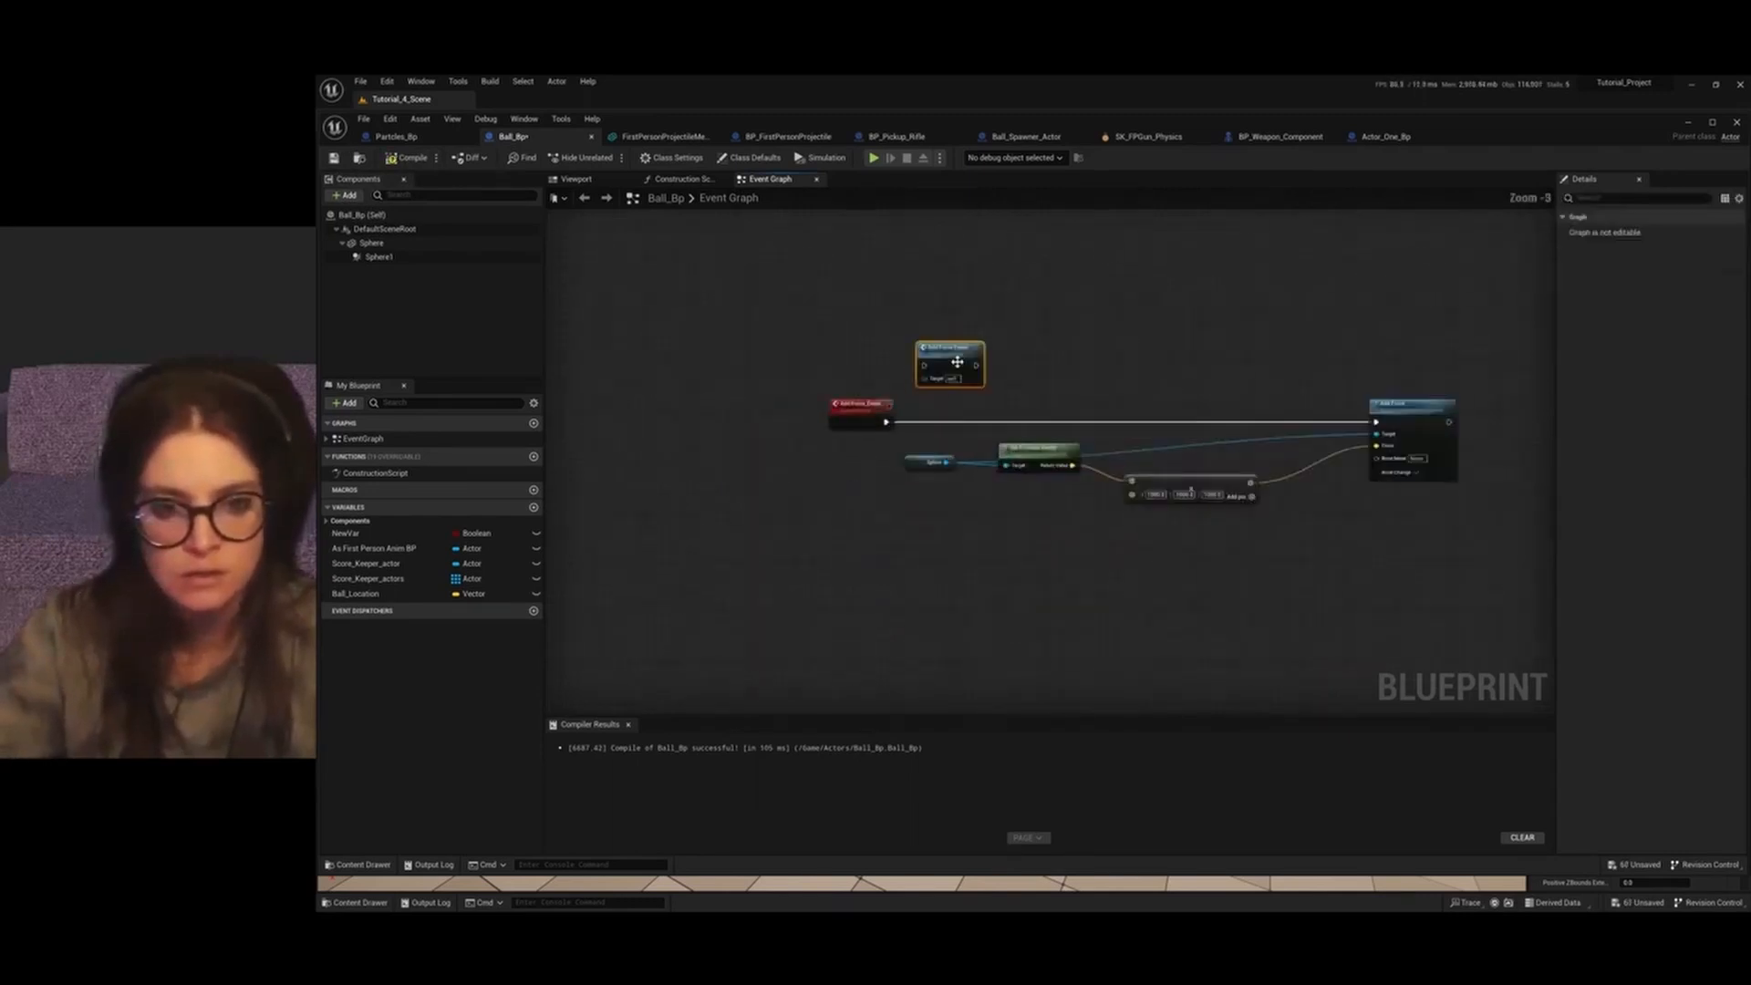
pyautogui.moveTo(957, 363); pyautogui.dragTo(946, 312)
pyautogui.scroll(-2, 1049, 511)
pyautogui.scroll(3, 938, 368)
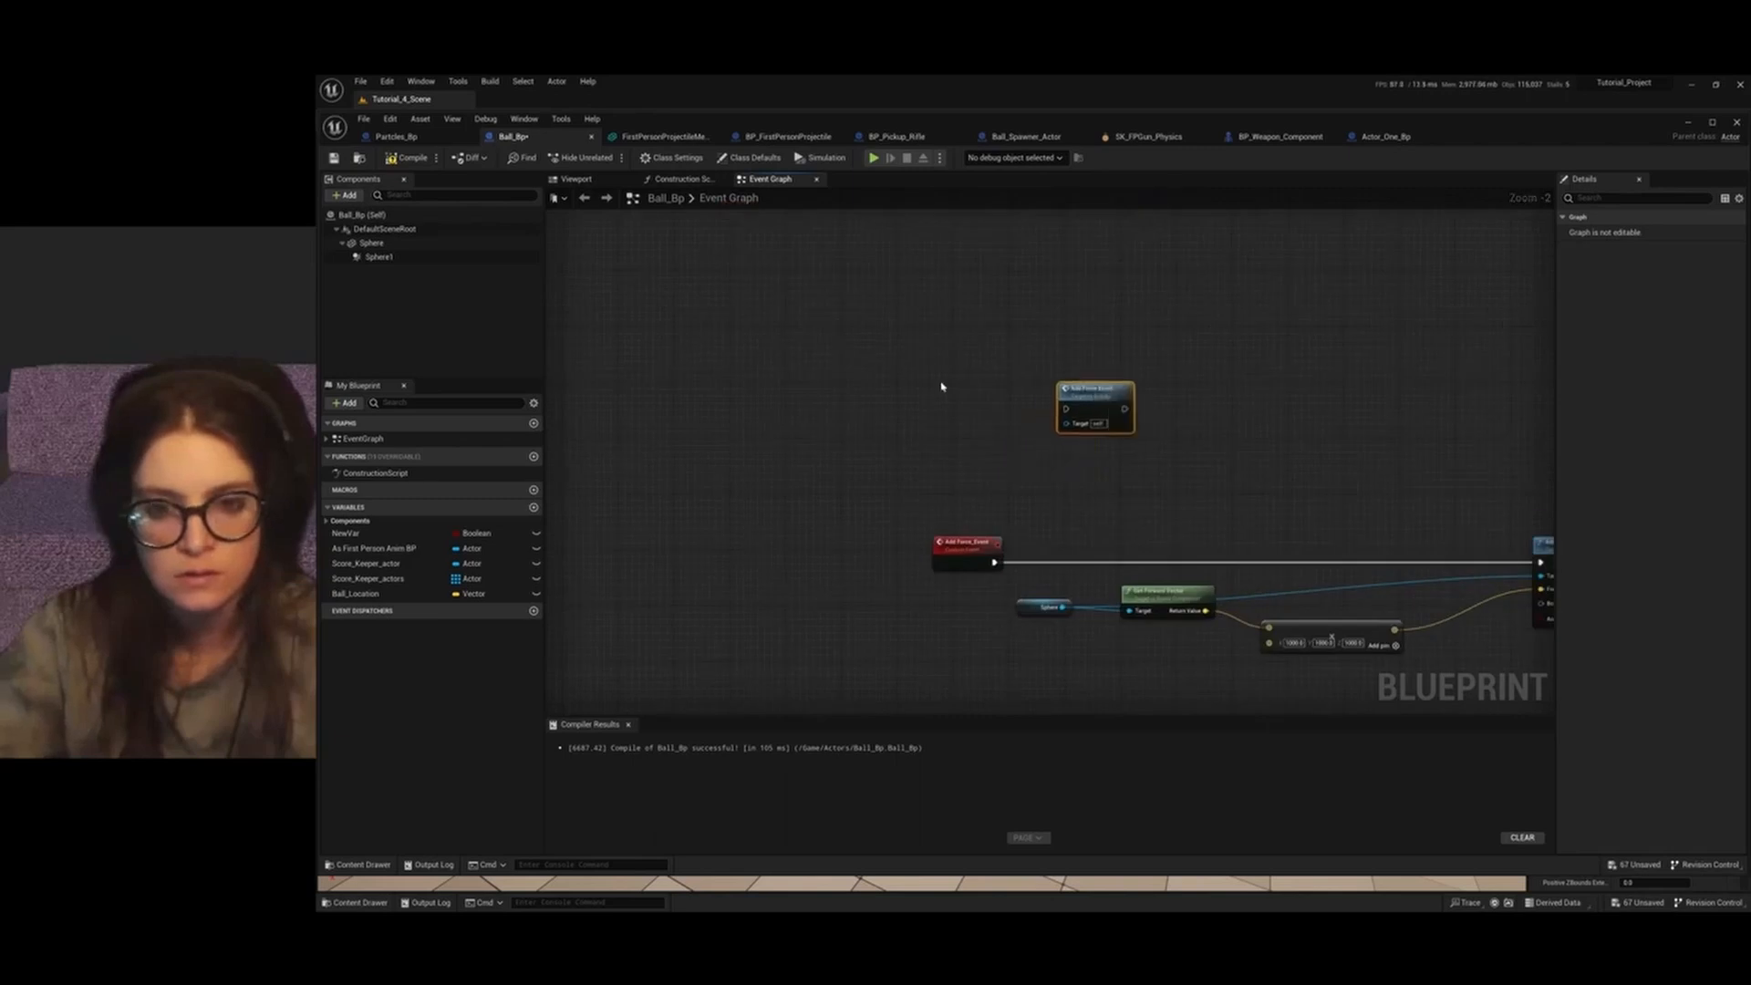
pyautogui.scroll(2, 1074, 464)
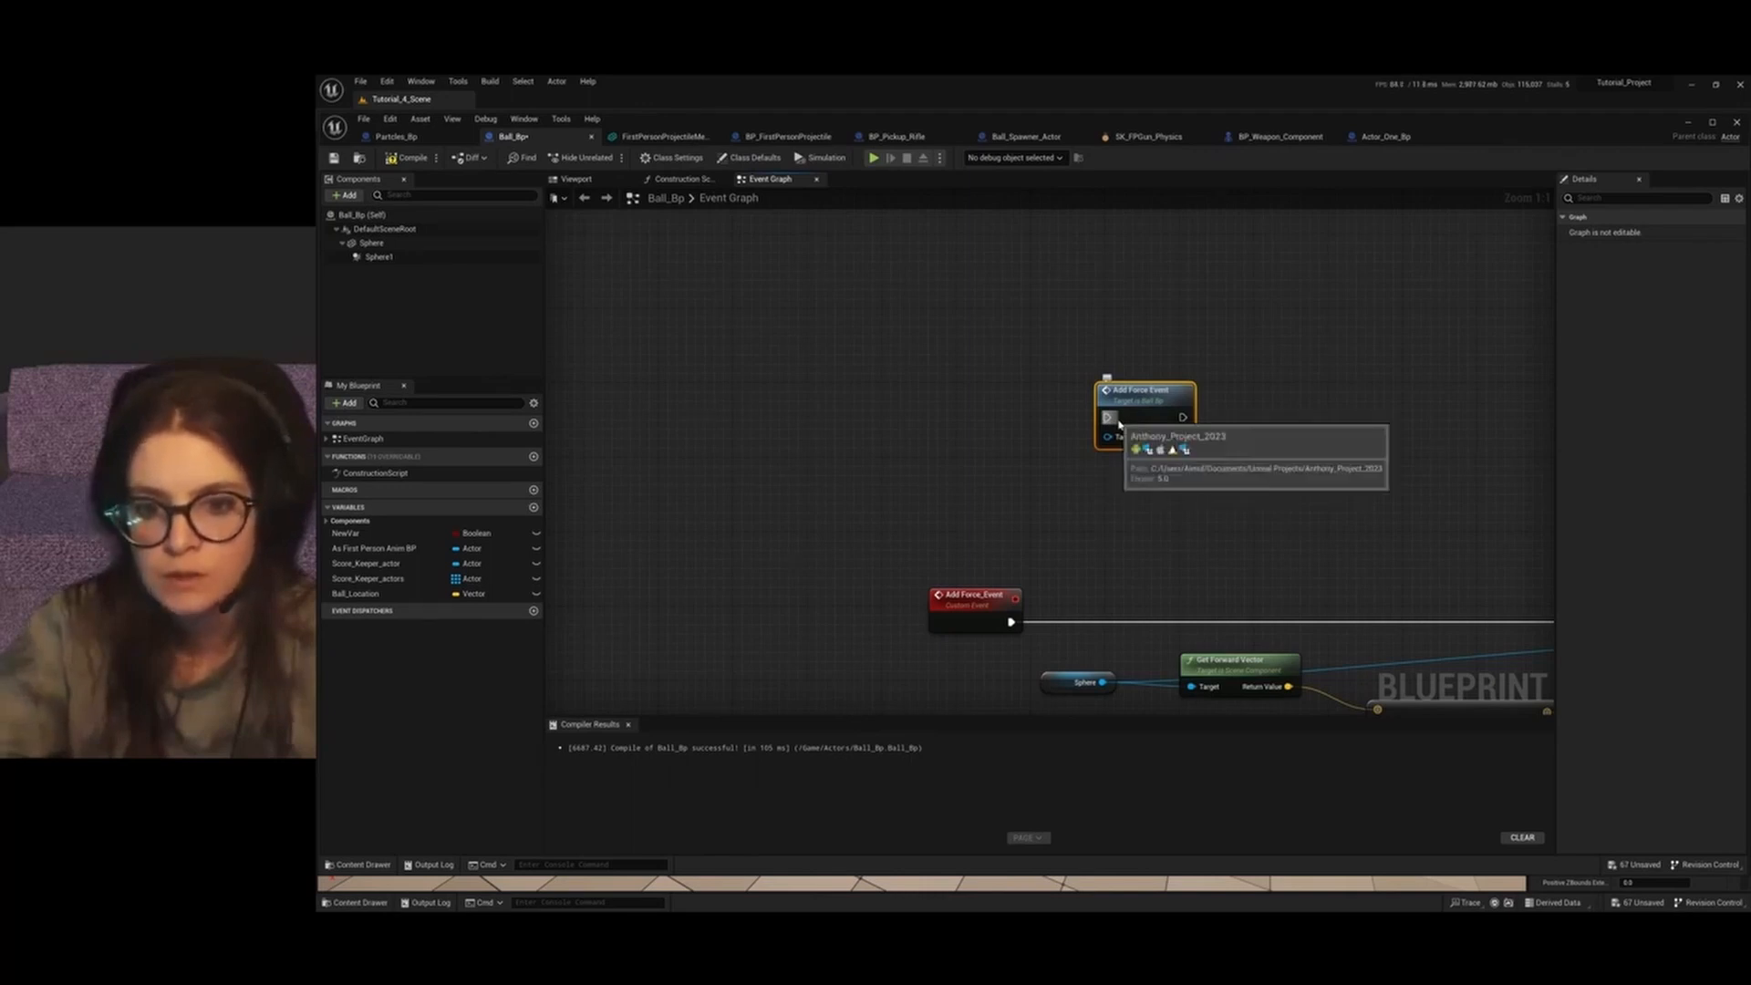
pyautogui.moveTo(1118, 422); pyautogui.dragTo(995, 423)
pyautogui.click(993, 371)
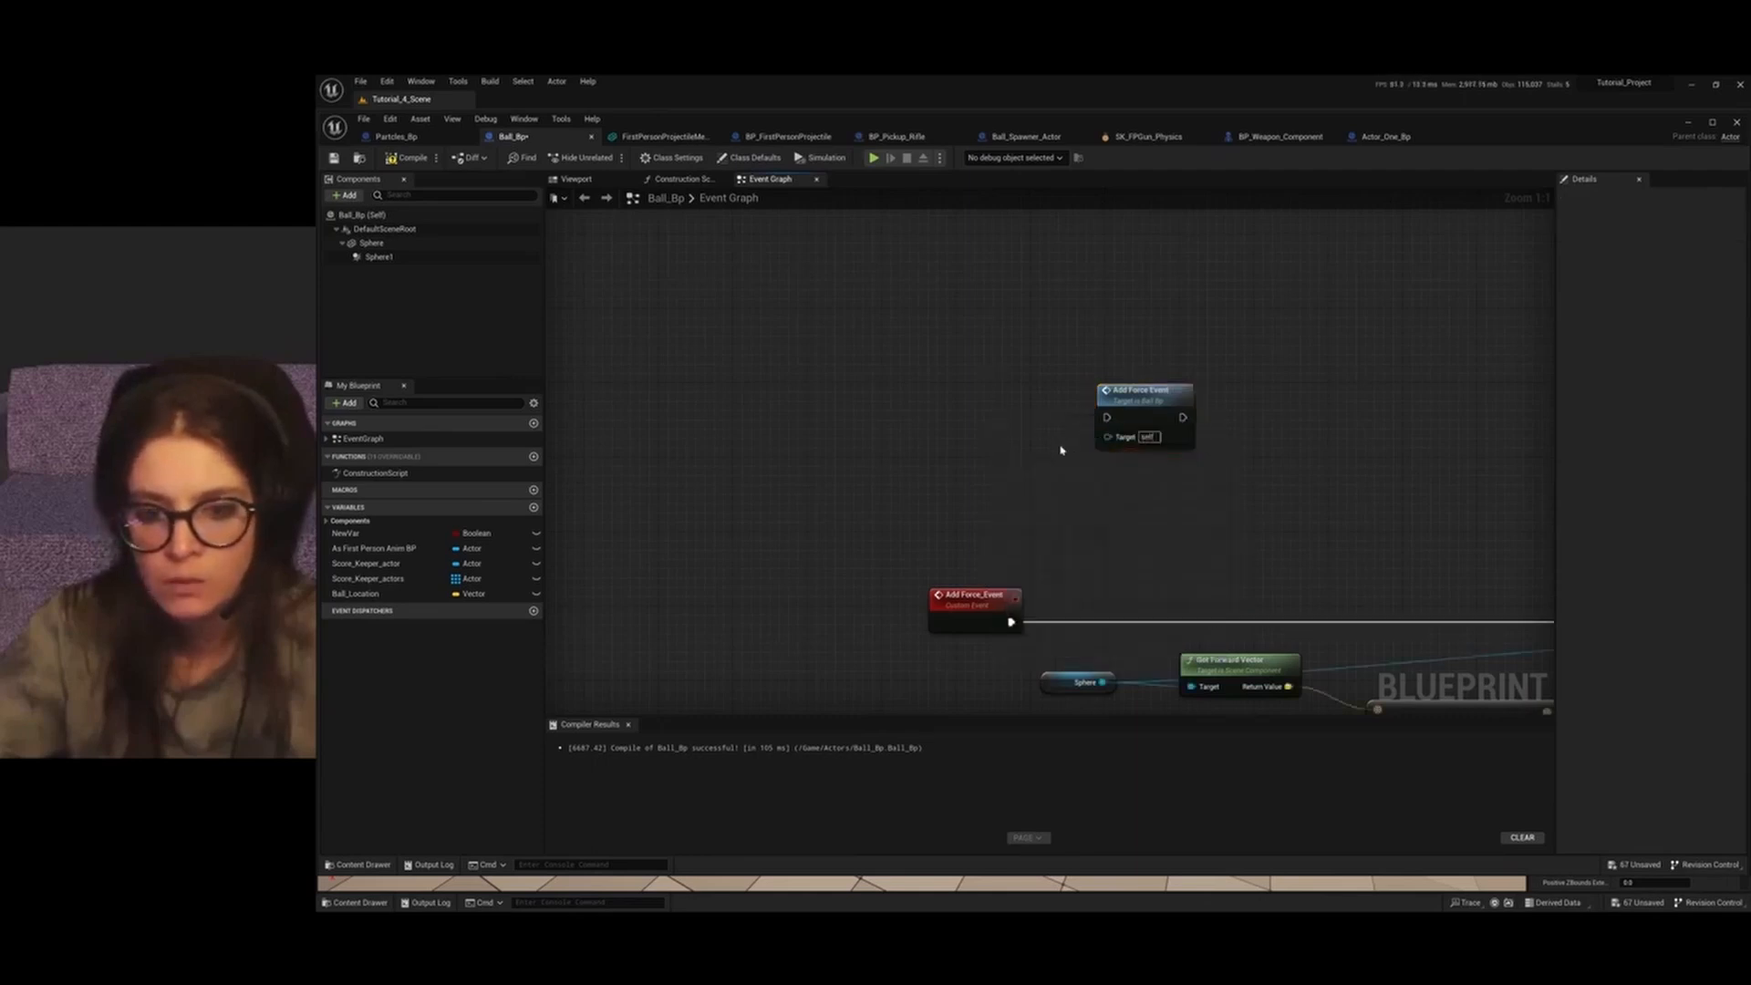
pyautogui.scroll(-3, 1087, 473)
pyautogui.scroll(3, 1088, 474)
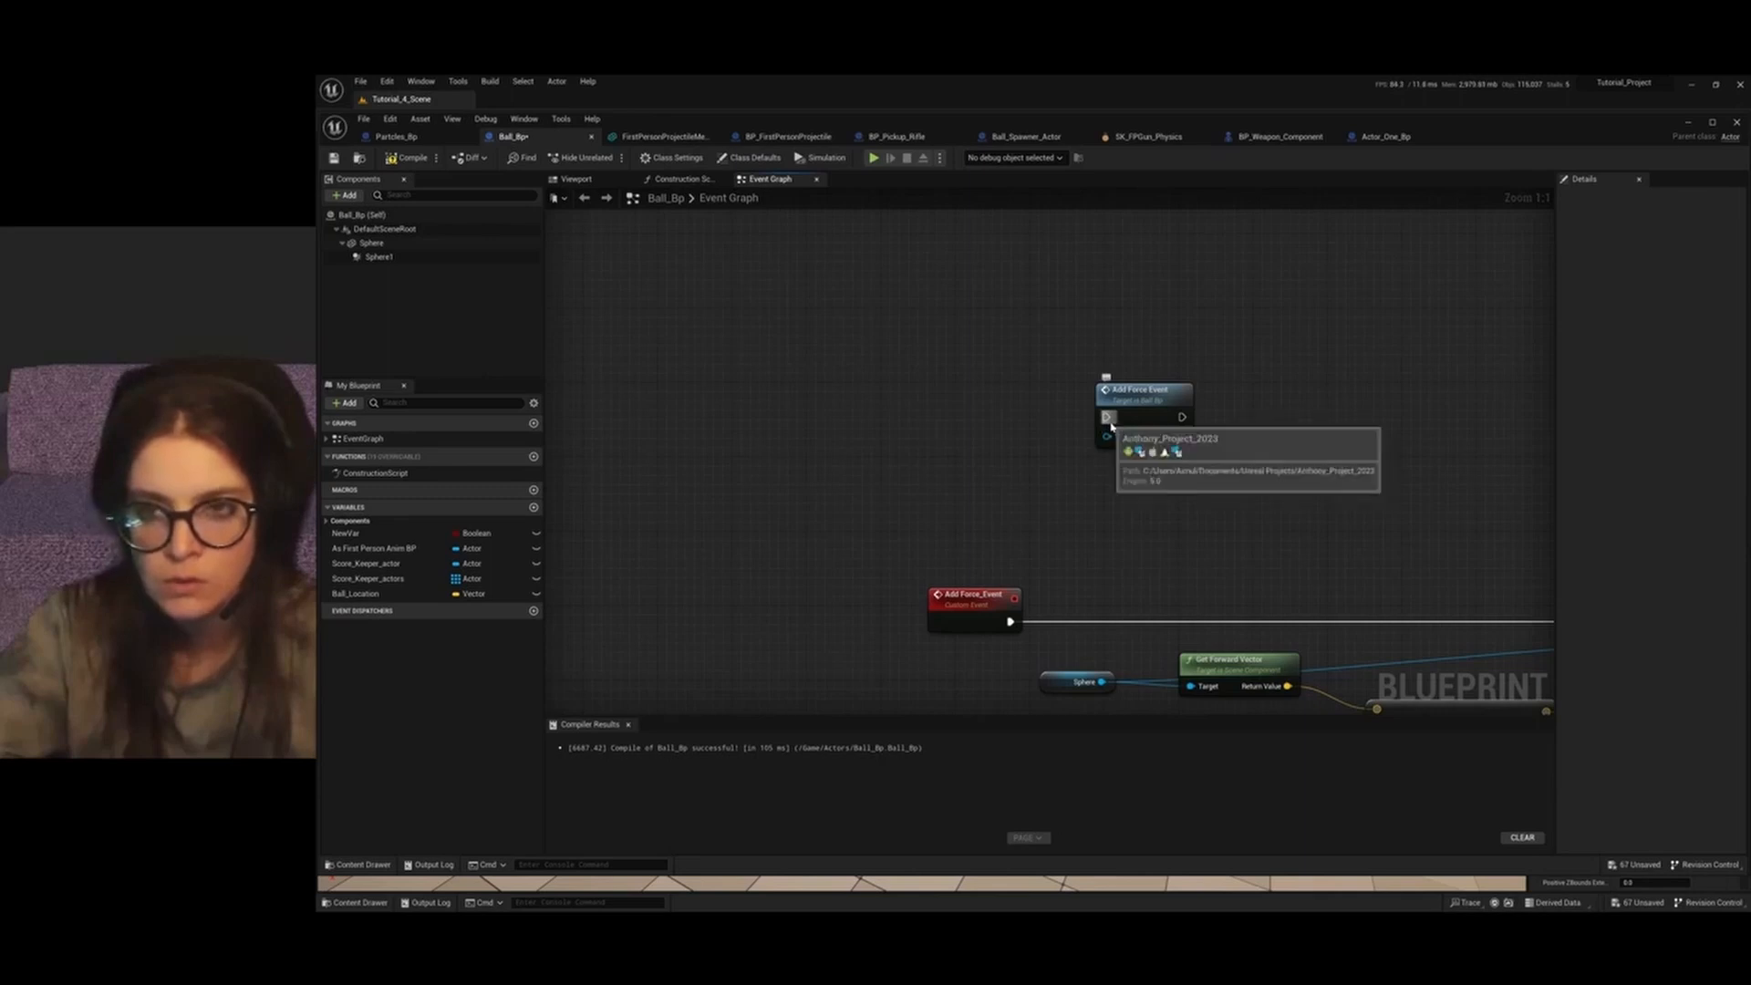
# Create a variable named Add_Force_Force and set its type to Boolean
pyautogui.scroll(-2, 1111, 427)
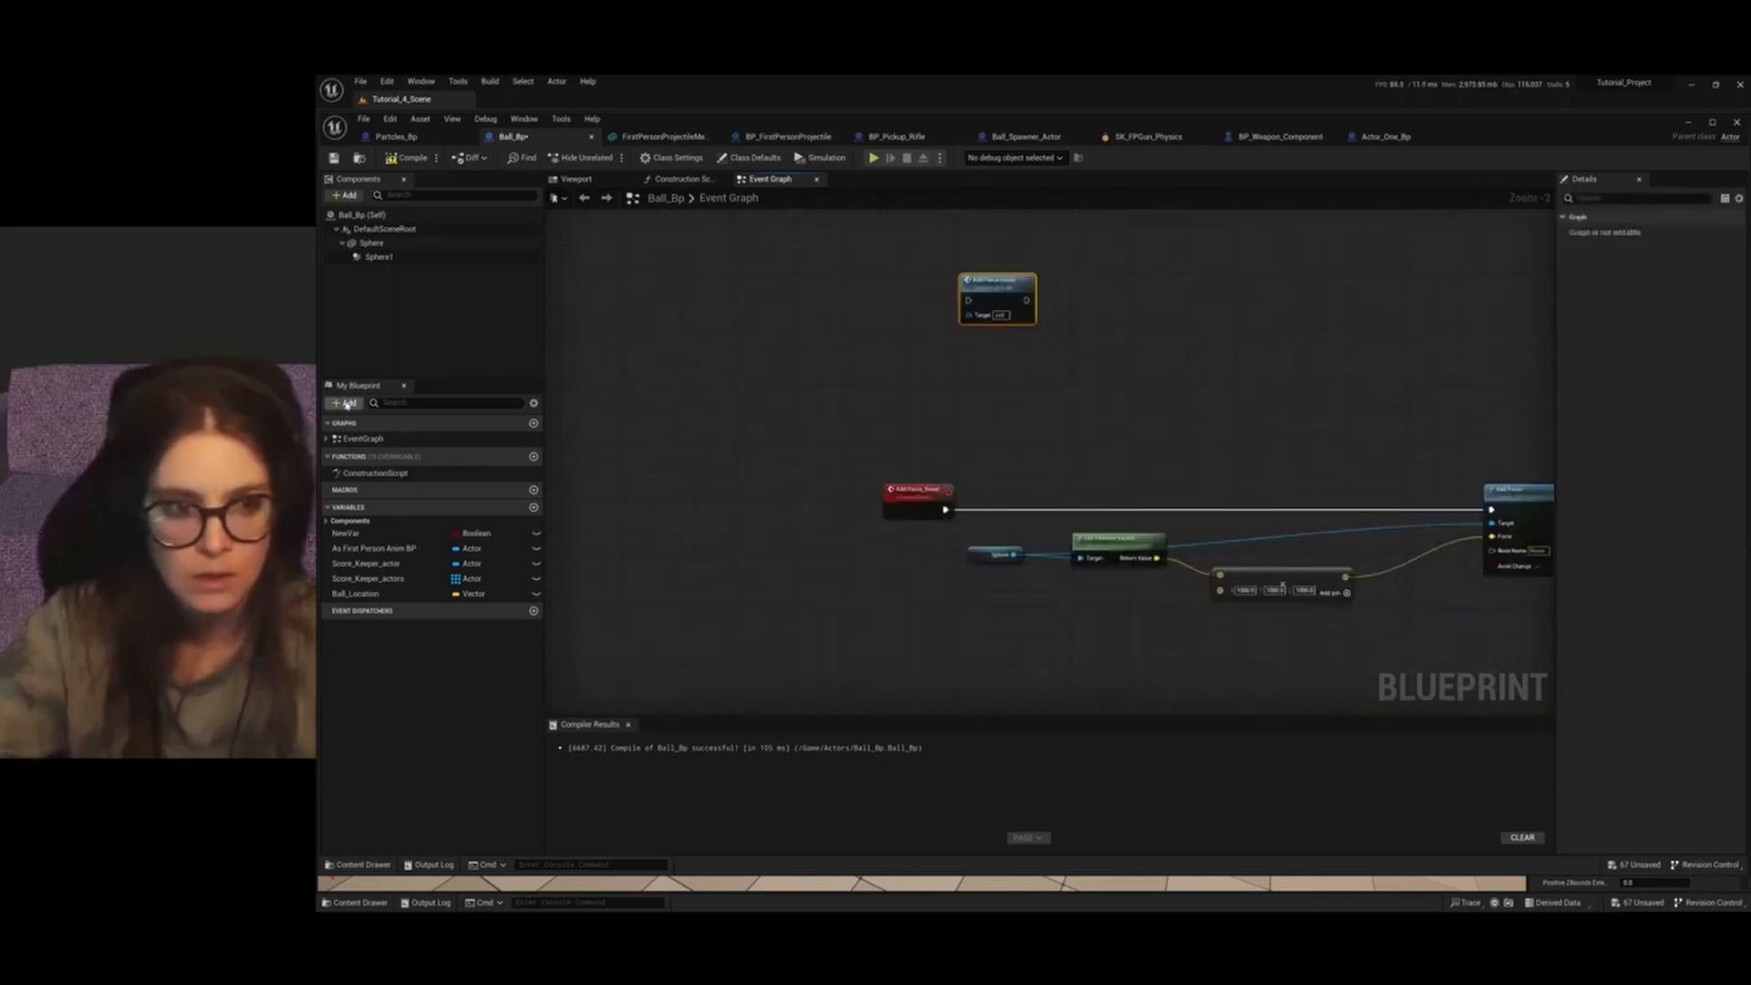
pyautogui.click(345, 402)
pyautogui.click(381, 444)
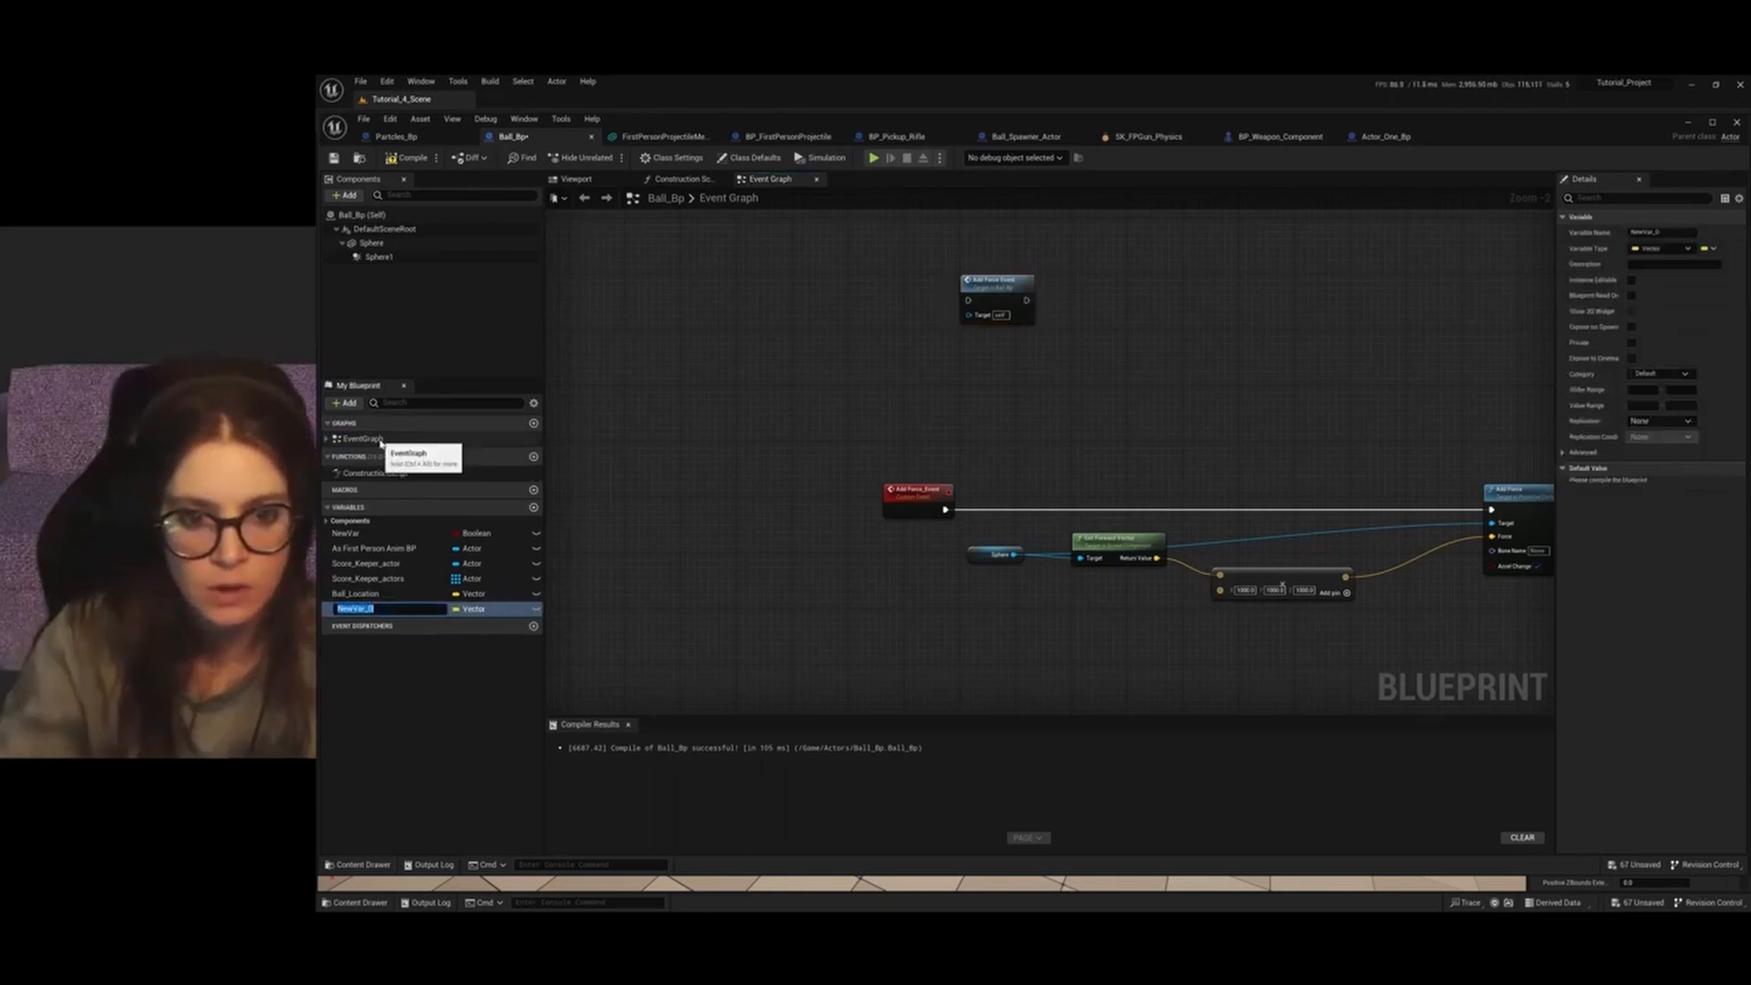
pyautogui.write('Add_Force')
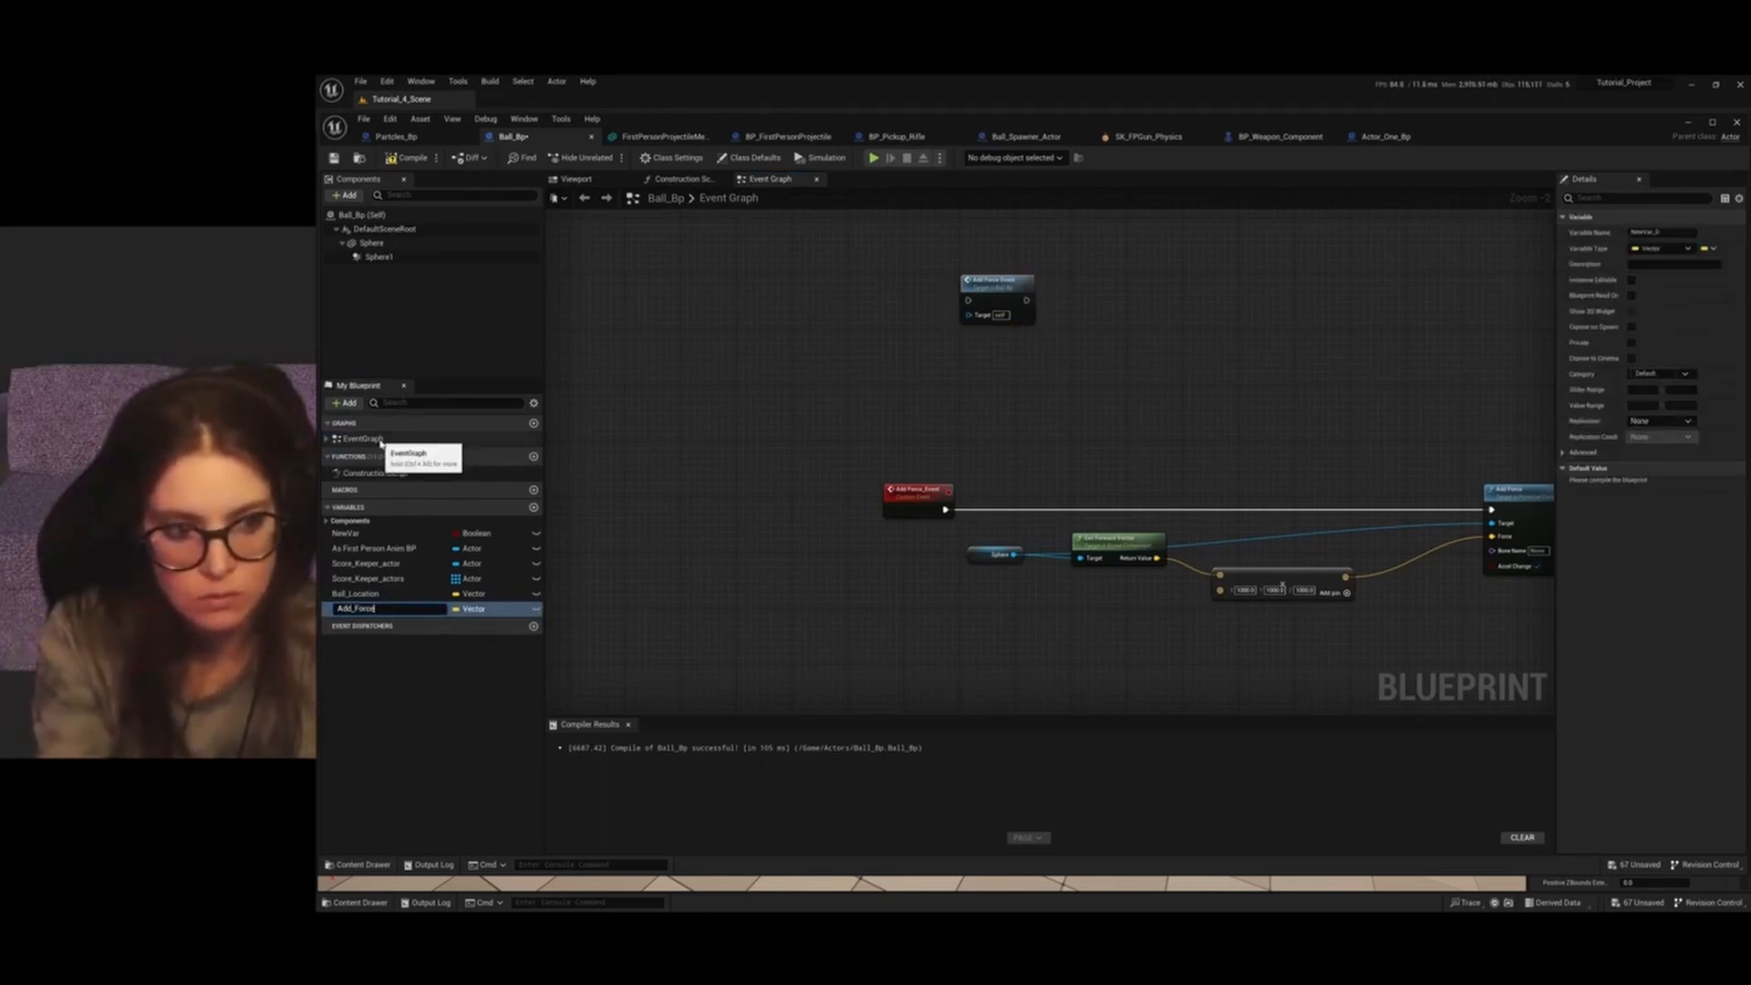
pyautogui.write('_Forc')
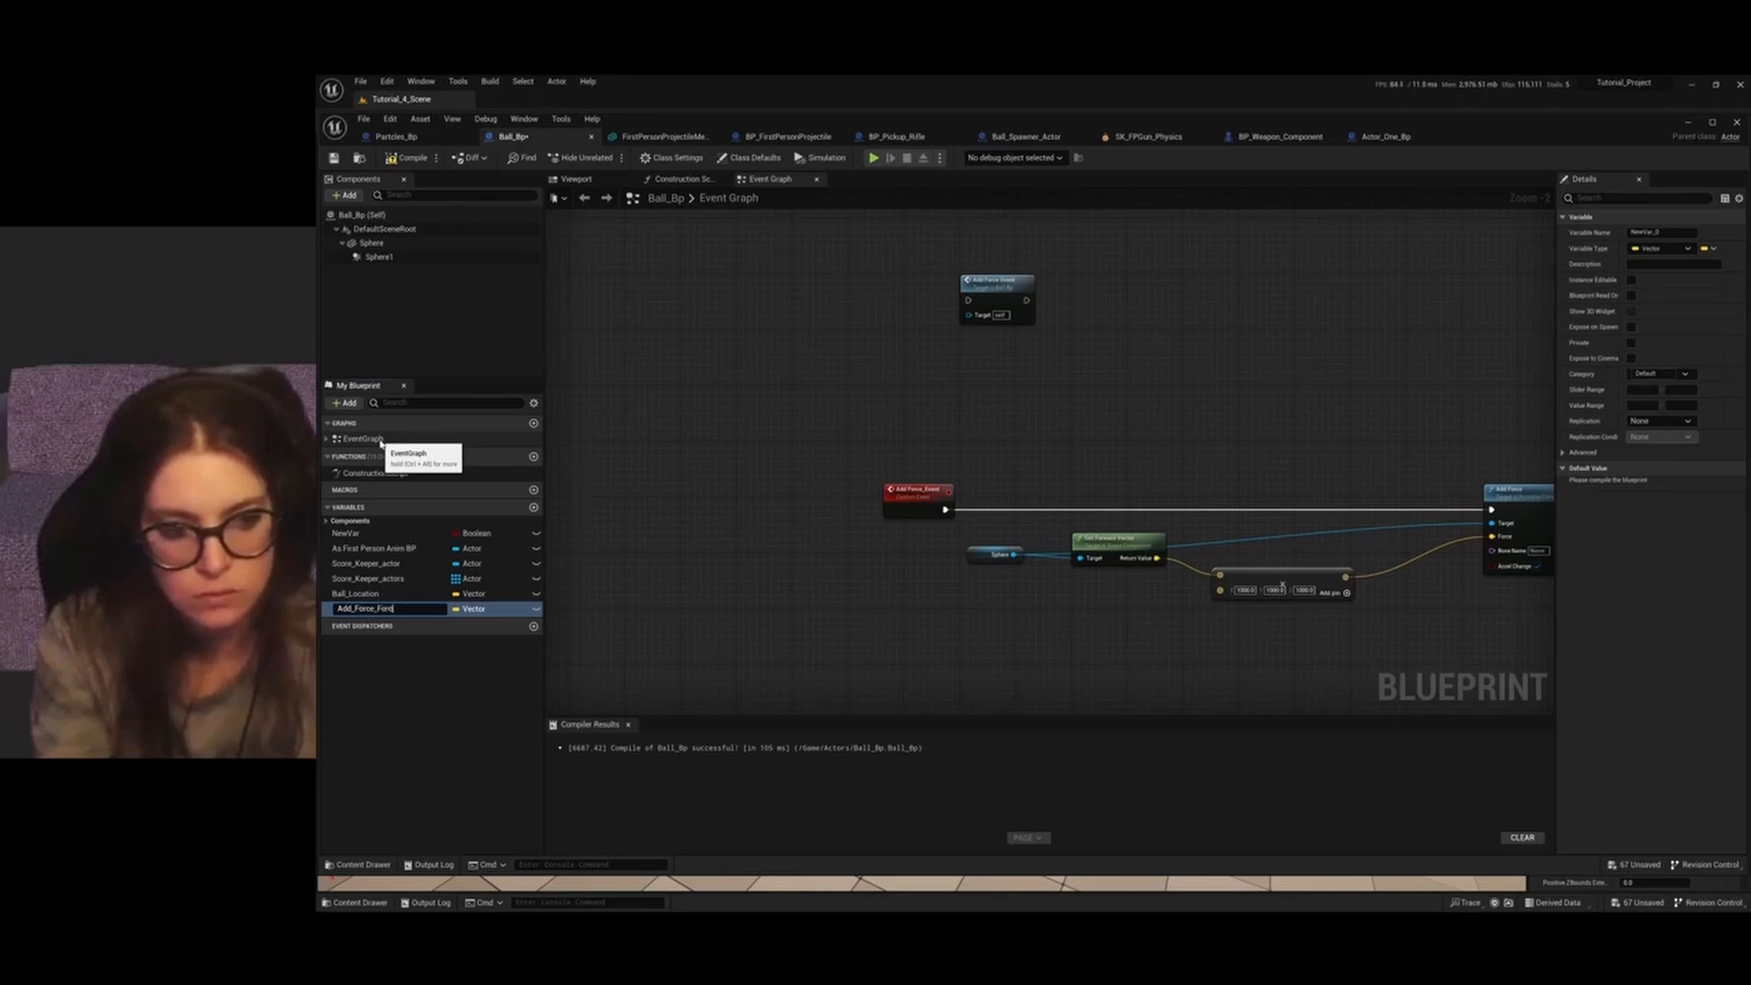
pyautogui.write('e')
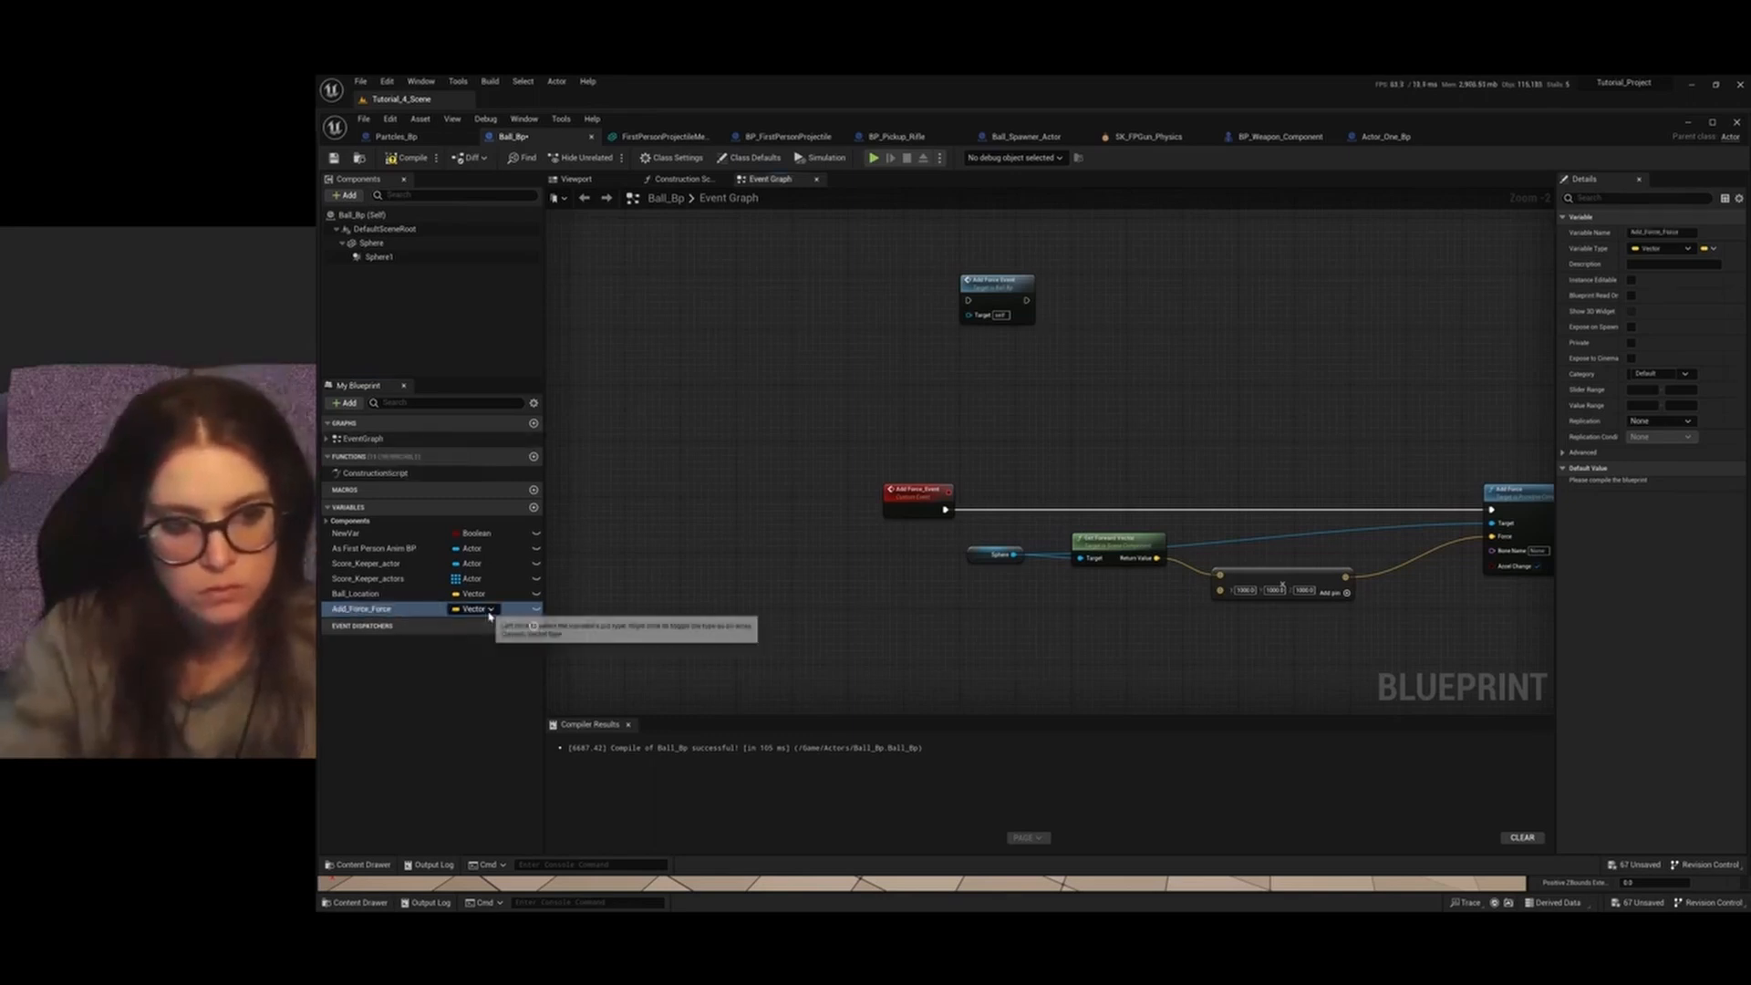
pyautogui.click(490, 611)
pyautogui.click(492, 640)
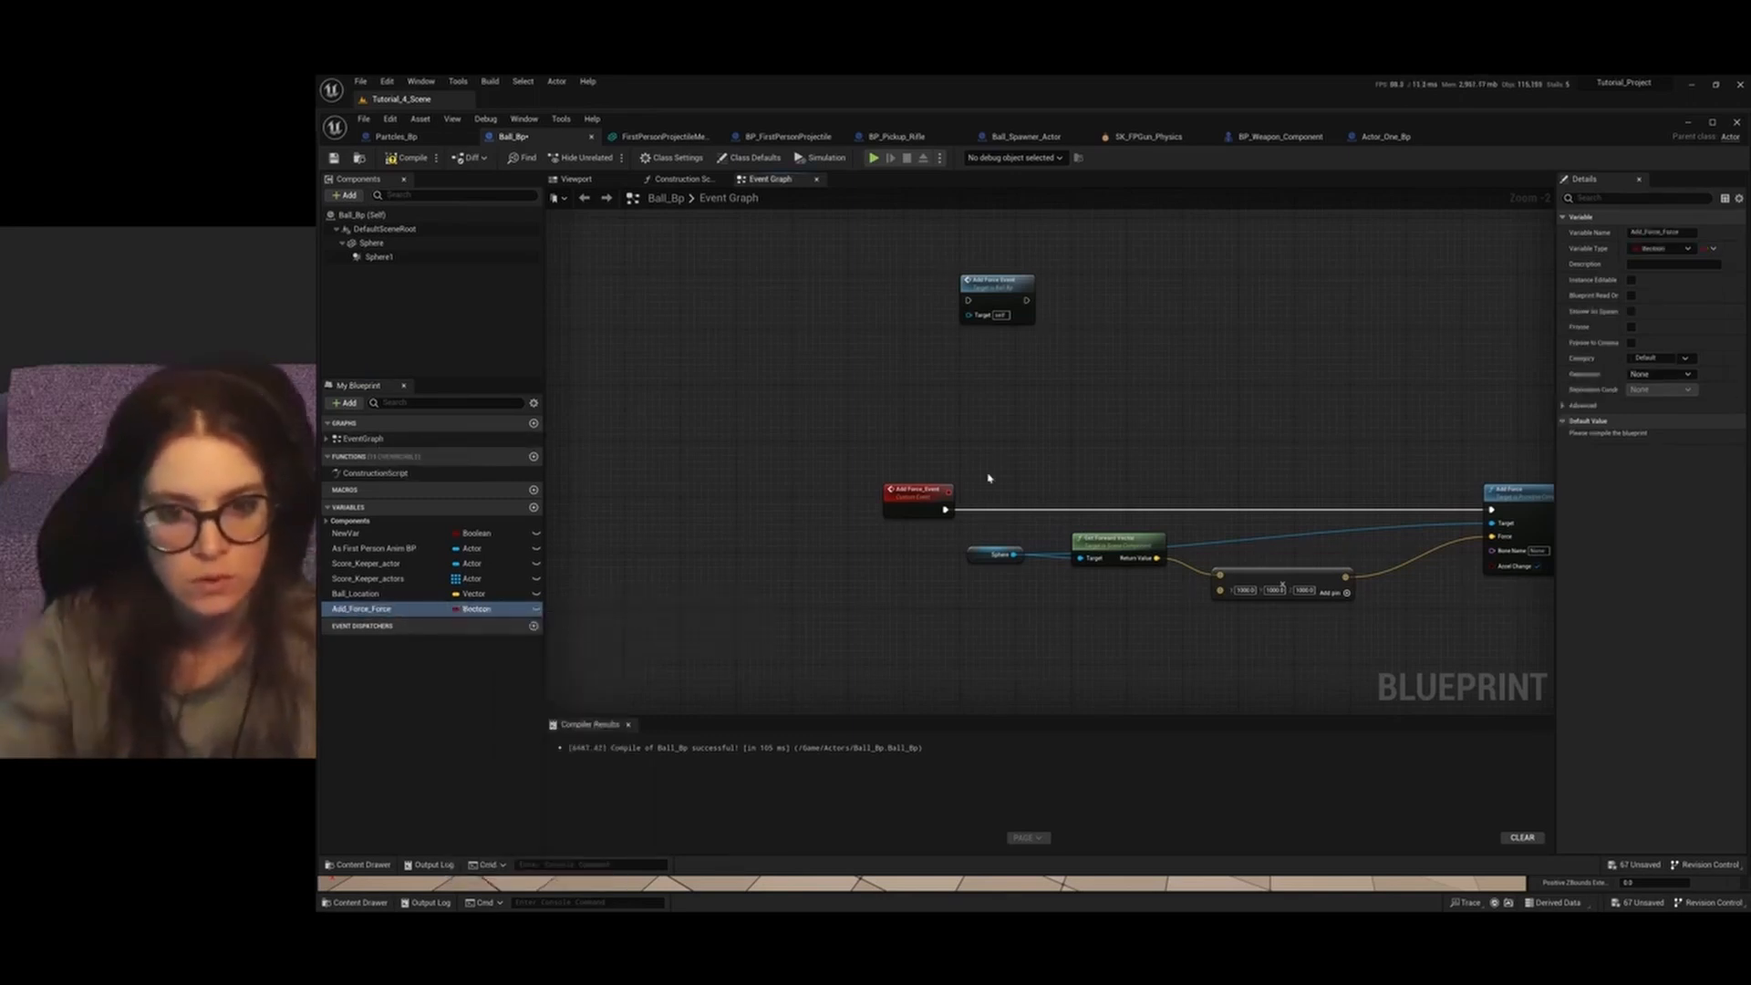
# Place an Add_Force_Force getter beside the custom event and add a Branch node to the event's execution output
pyautogui.moveTo(909, 500); pyautogui.dragTo(827, 492)
pyautogui.moveTo(412, 610); pyautogui.dragTo(1020, 489)
pyautogui.click(949, 461)
pyautogui.write('bran')
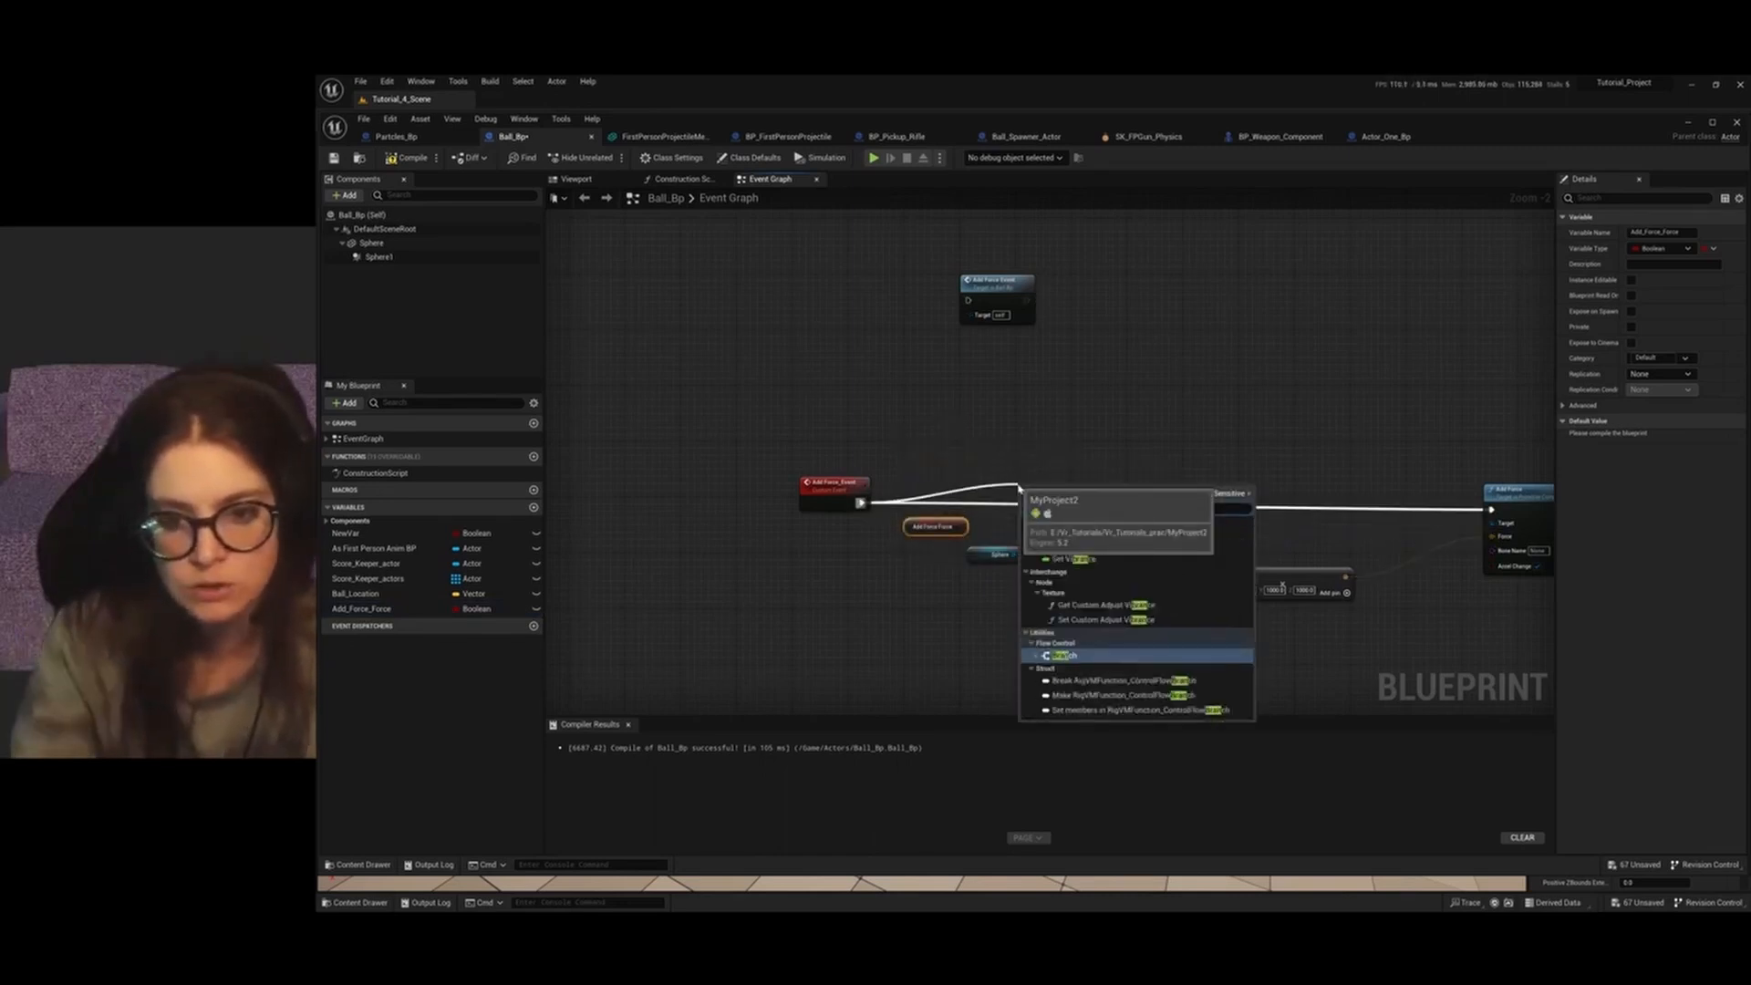
pyautogui.press('Return')
pyautogui.moveTo(1063, 487); pyautogui.dragTo(1056, 473)
# Connect the getter to the Branch's Condition, link only its False output to Add Force, and align the Branch with the custom event
pyautogui.moveTo(964, 526); pyautogui.dragTo(1428, 509)
pyautogui.scroll(-1, 875, 479)
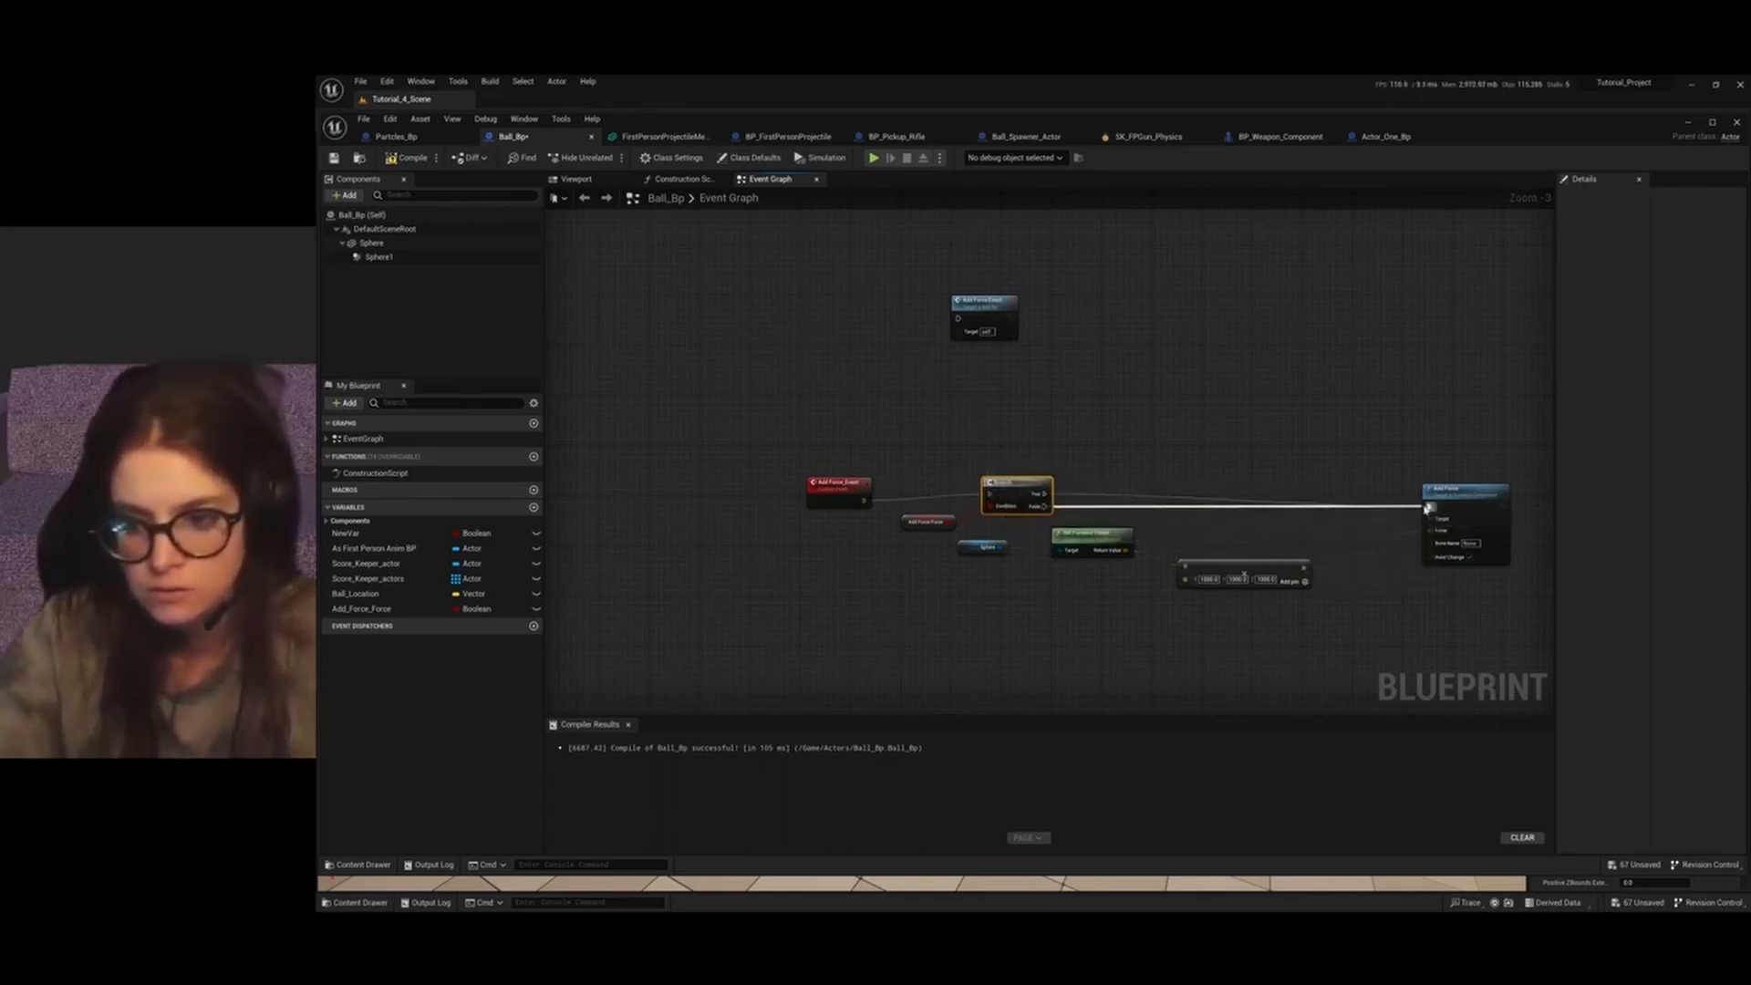
pyautogui.keyDown('alt'); pyautogui.click(1088, 495); pyautogui.keyUp('alt')
pyautogui.click(919, 434)
pyautogui.scroll(-3, 918, 434)
pyautogui.scroll(3, 1228, 462)
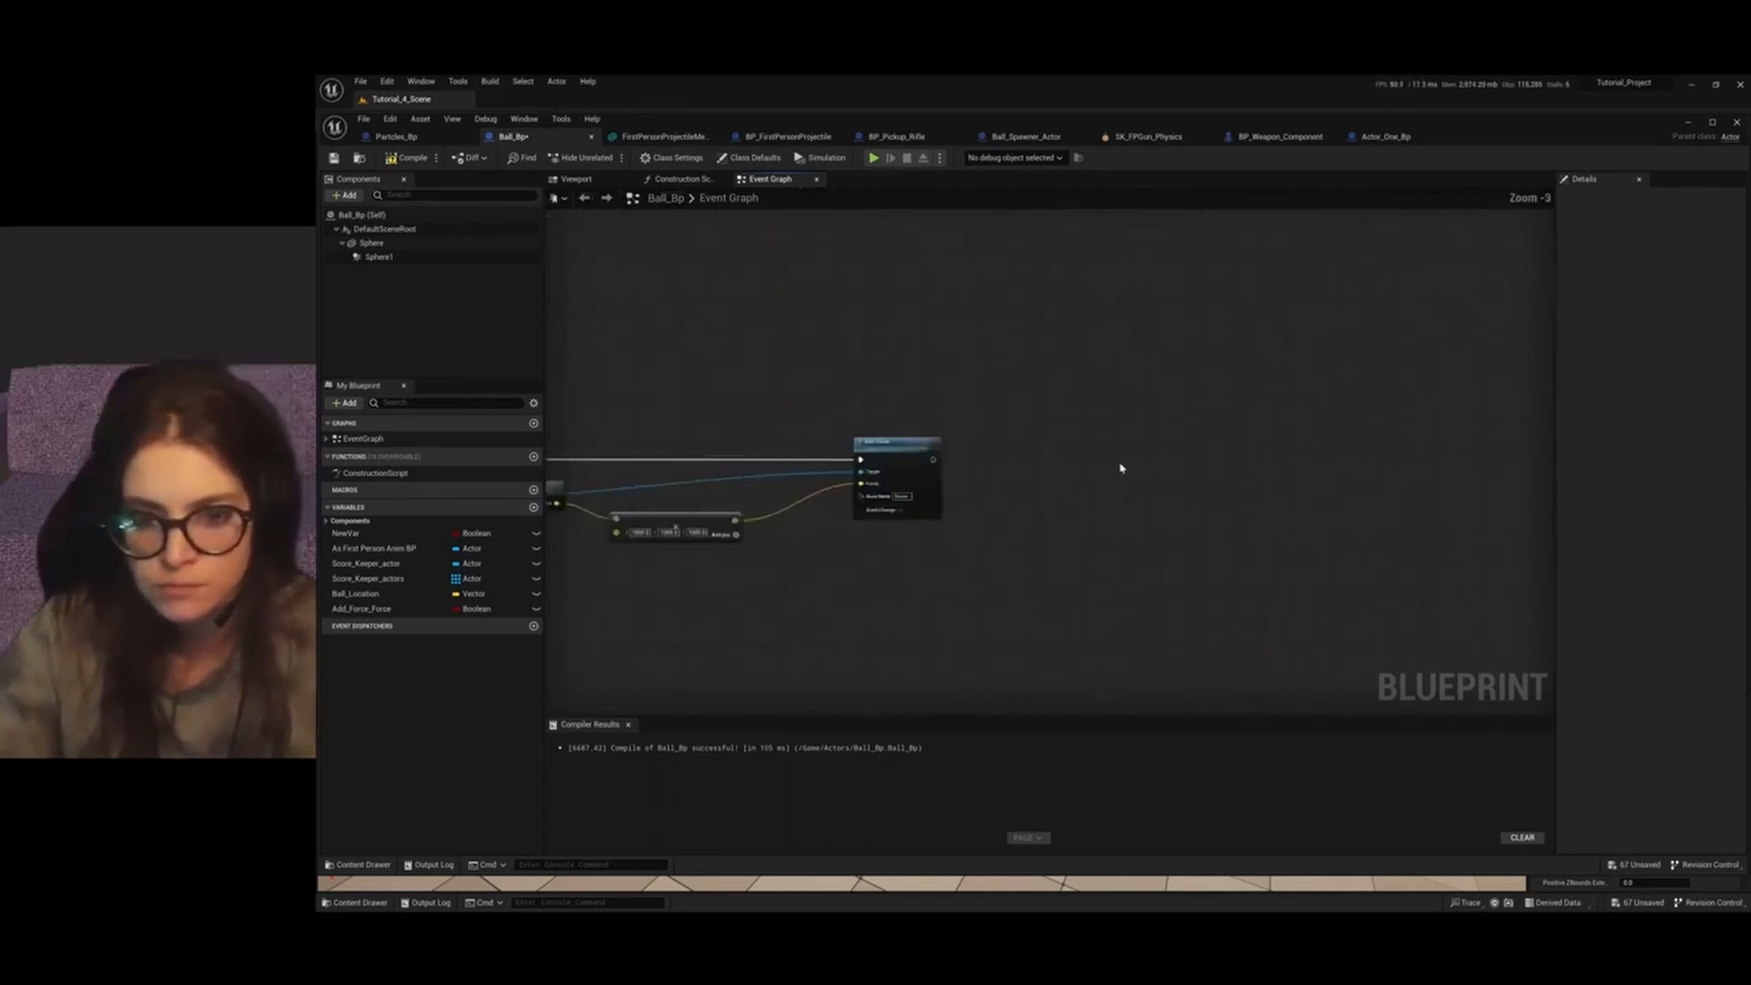
pyautogui.scroll(-2, 1122, 468)
pyautogui.scroll(2, 957, 477)
pyautogui.scroll(-2, 1160, 497)
pyautogui.scroll(2, 958, 480)
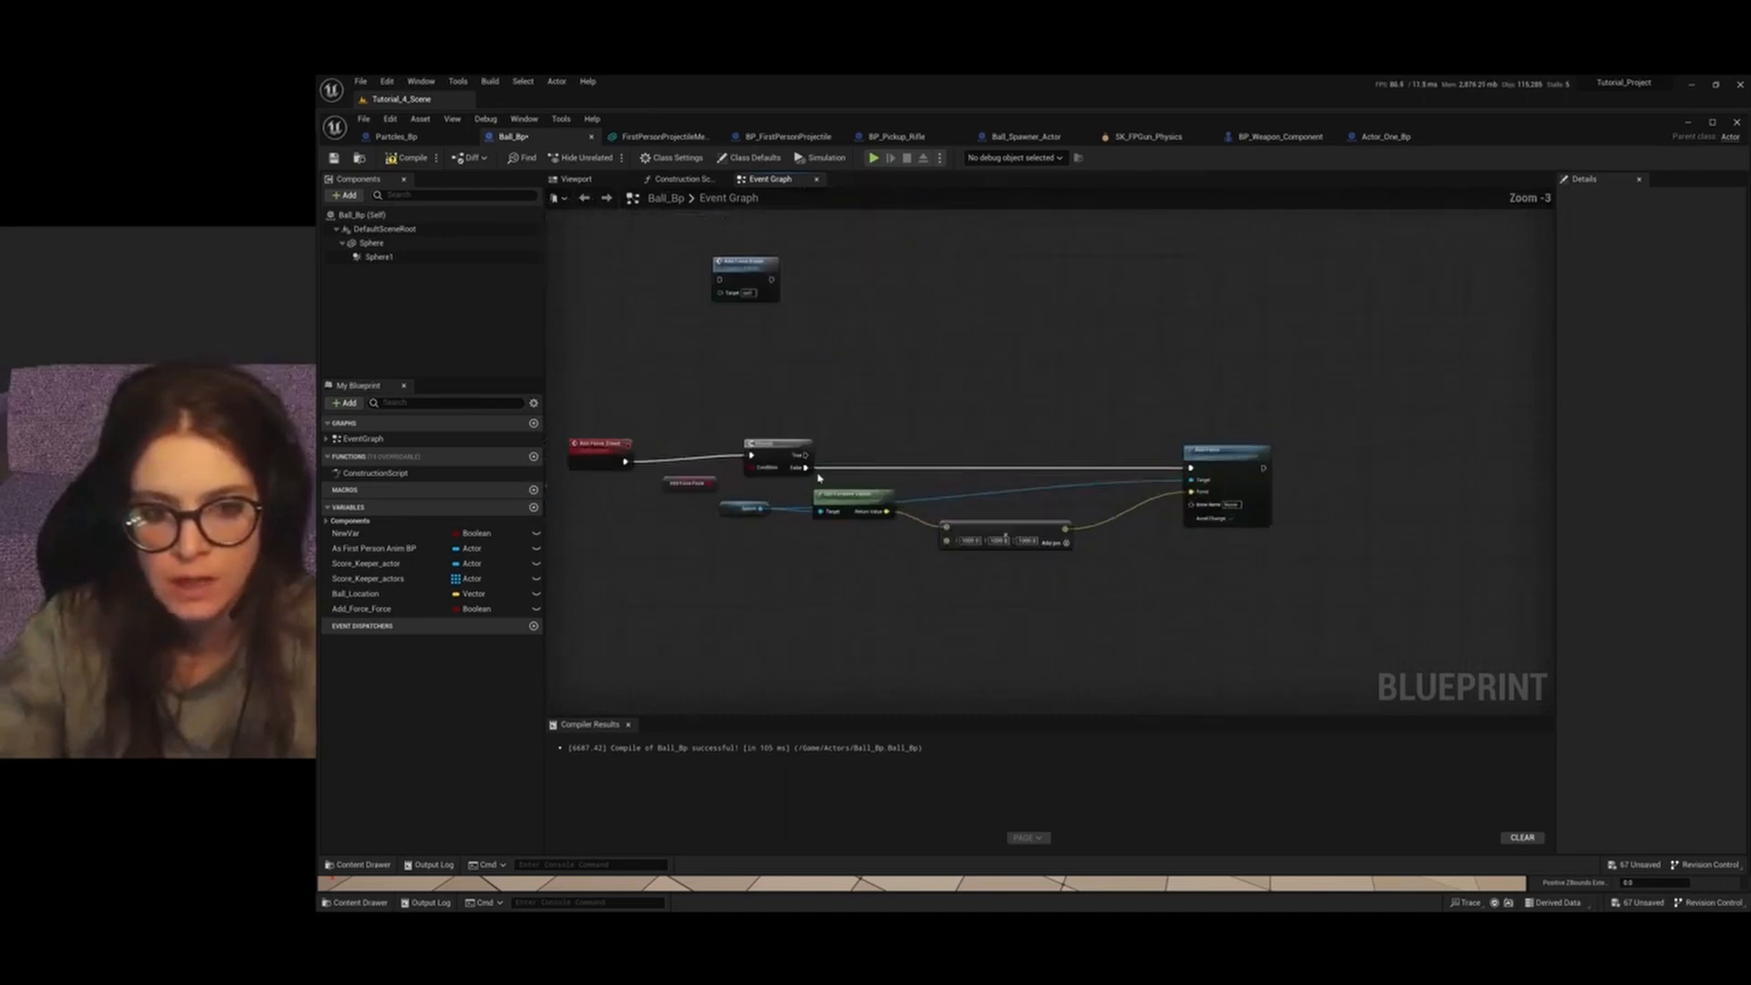
pyautogui.moveTo(768, 460); pyautogui.dragTo(768, 466)
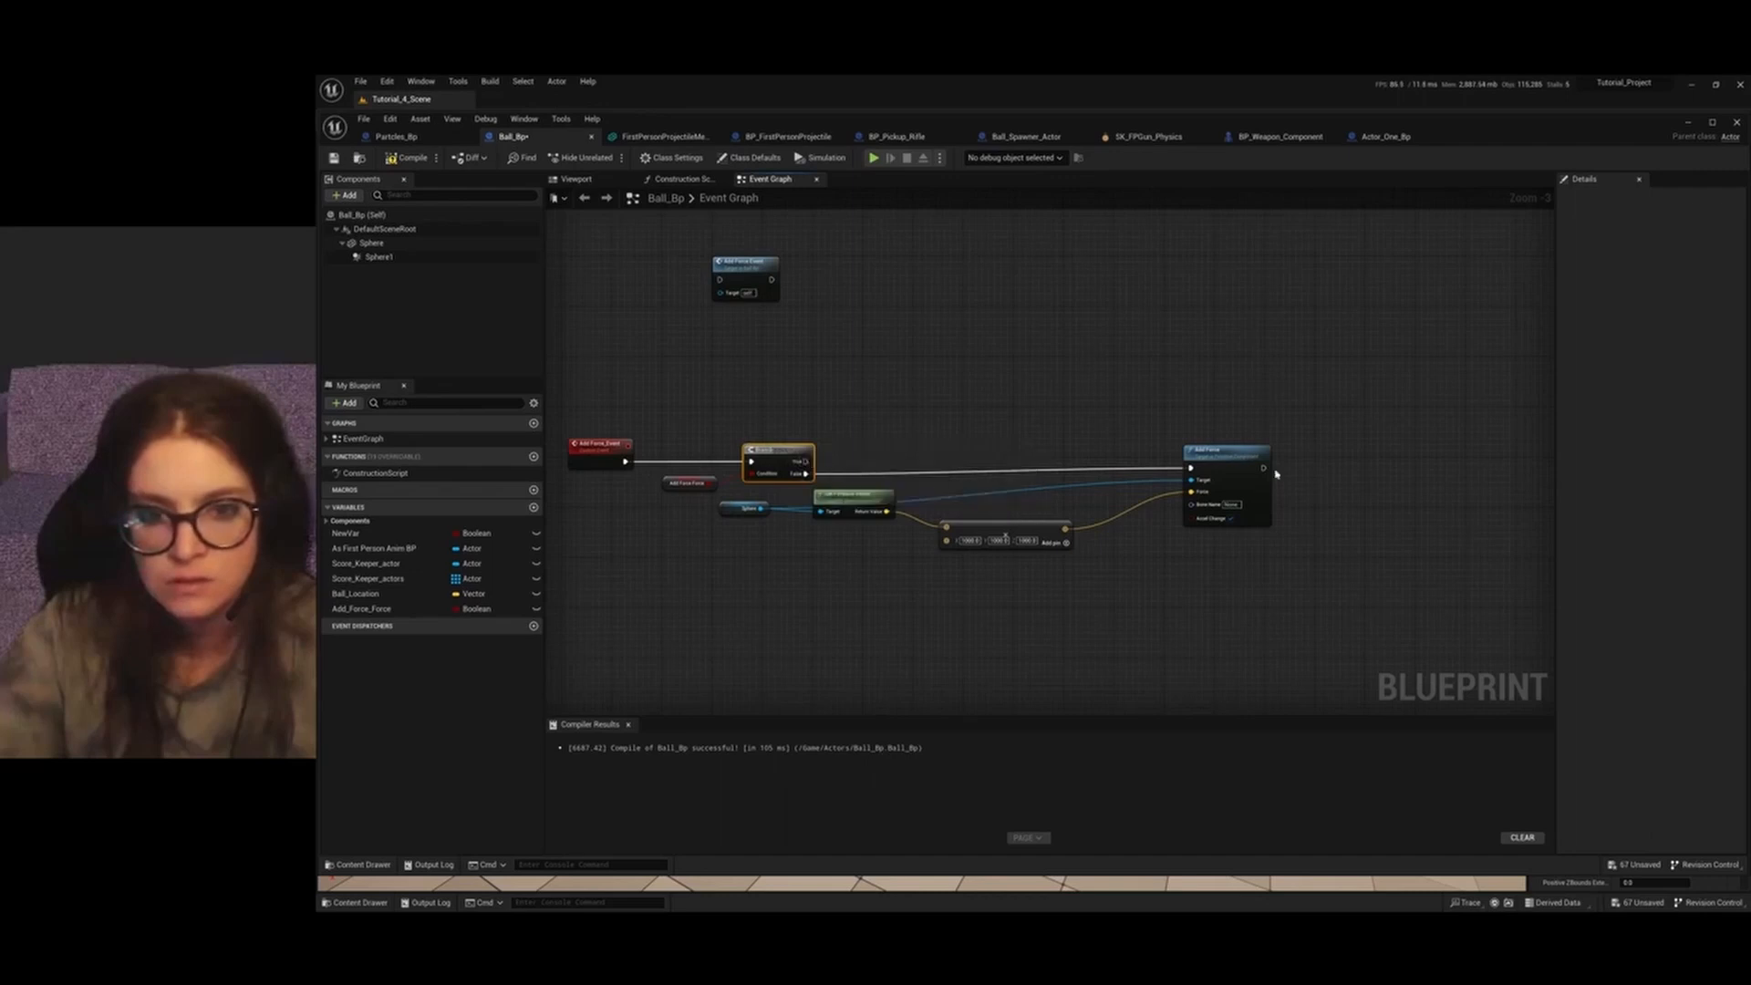
# Duplicate the Branch and Add_Force_Force getter after Add Force and connect Add Force's execution output to the copied Branch
pyautogui.moveTo(700, 471); pyautogui.dragTo(682, 465)
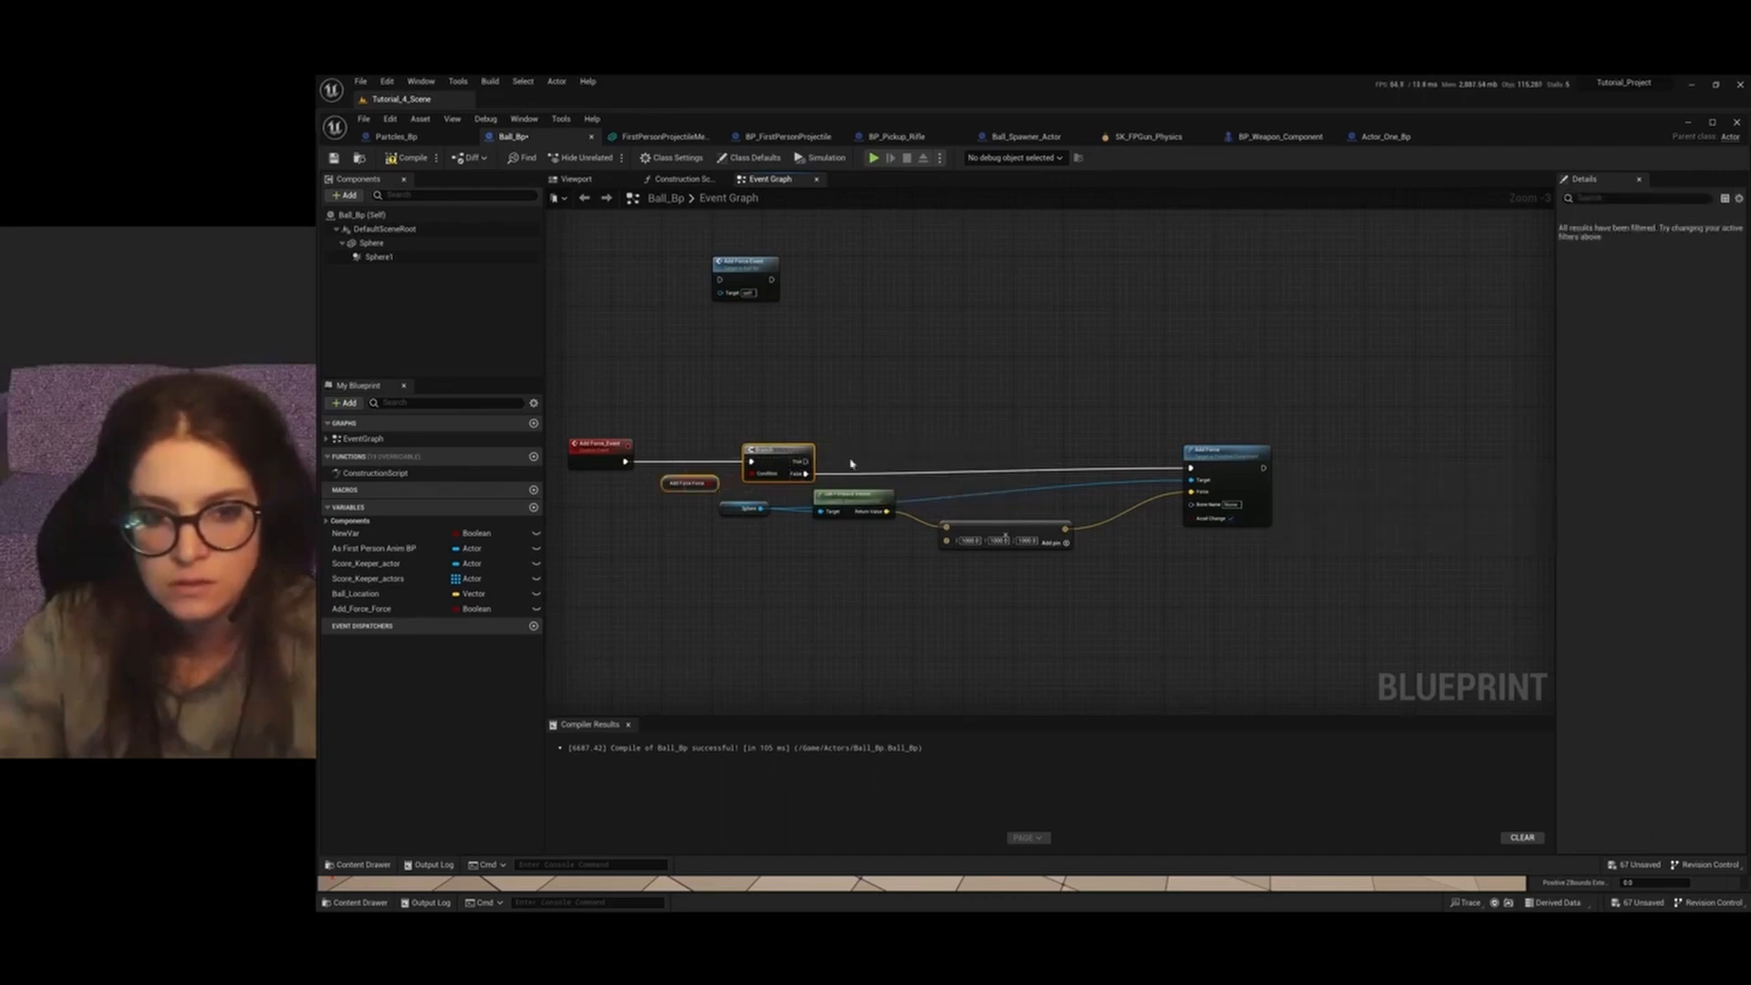
pyautogui.hotkey('ctrl', 'c')
pyautogui.hotkey('ctrl', 'v')
pyautogui.moveTo(1057, 454); pyautogui.dragTo(1434, 477)
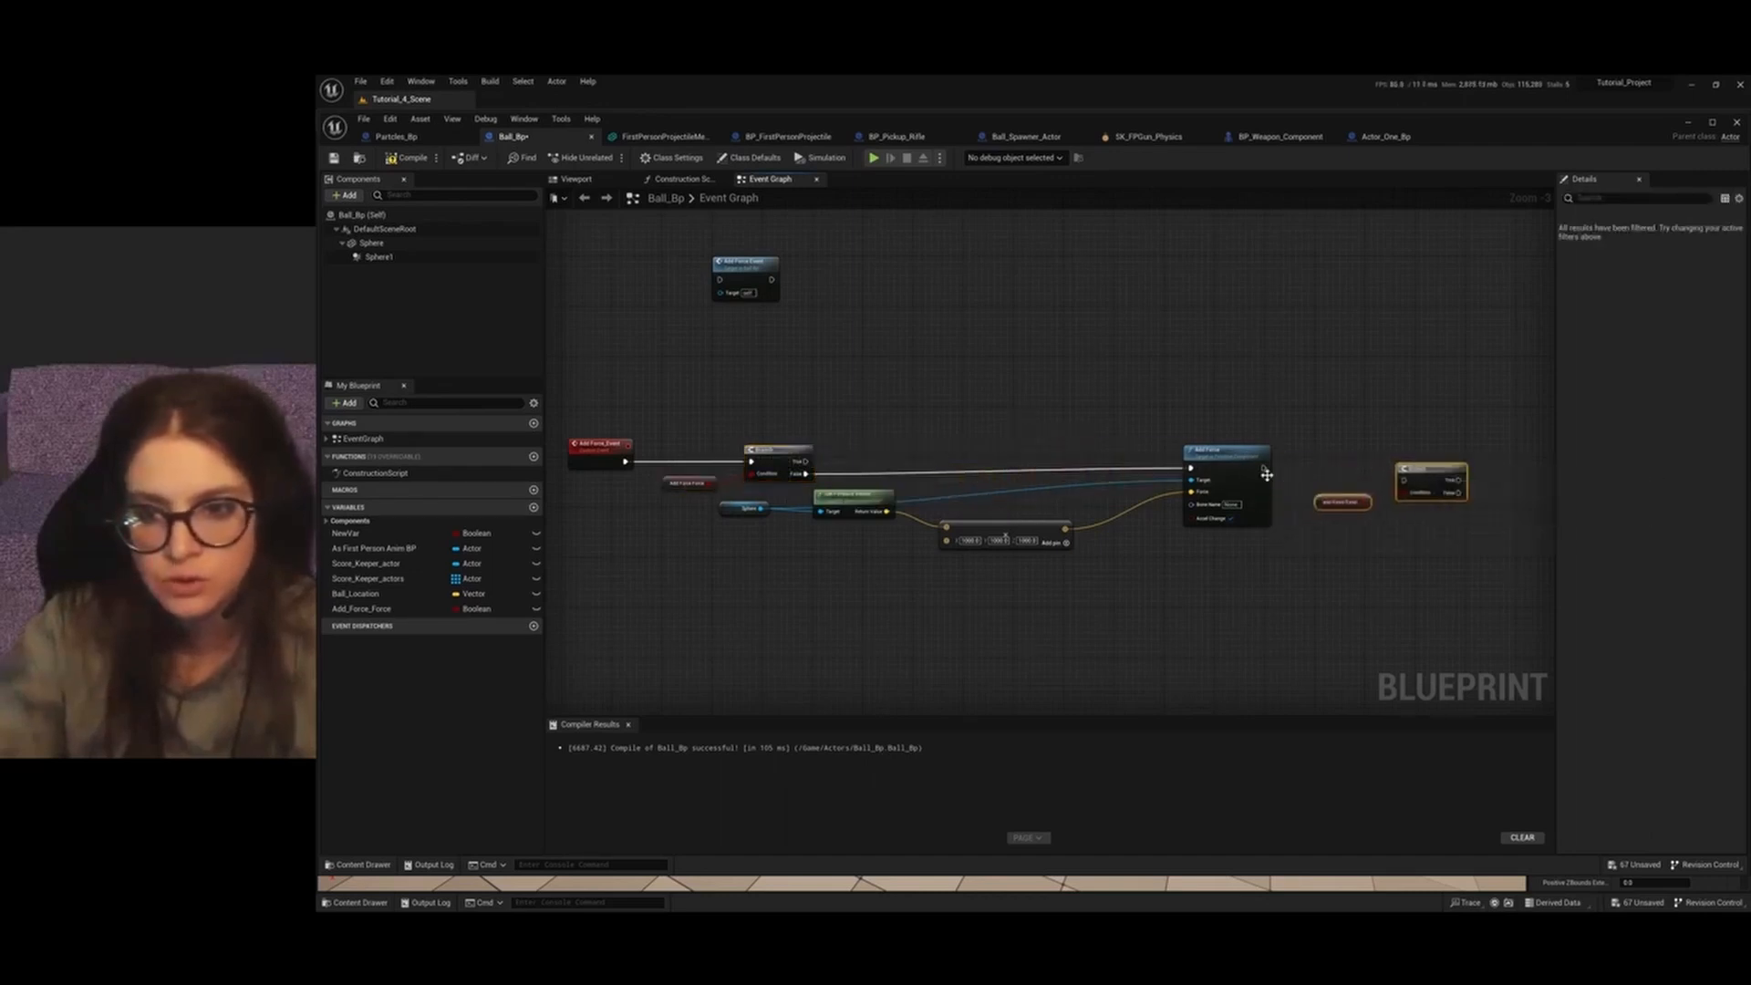
pyautogui.moveTo(1264, 468); pyautogui.dragTo(1404, 480)
pyautogui.scroll(-2, 1134, 507)
pyautogui.scroll(2, 1135, 507)
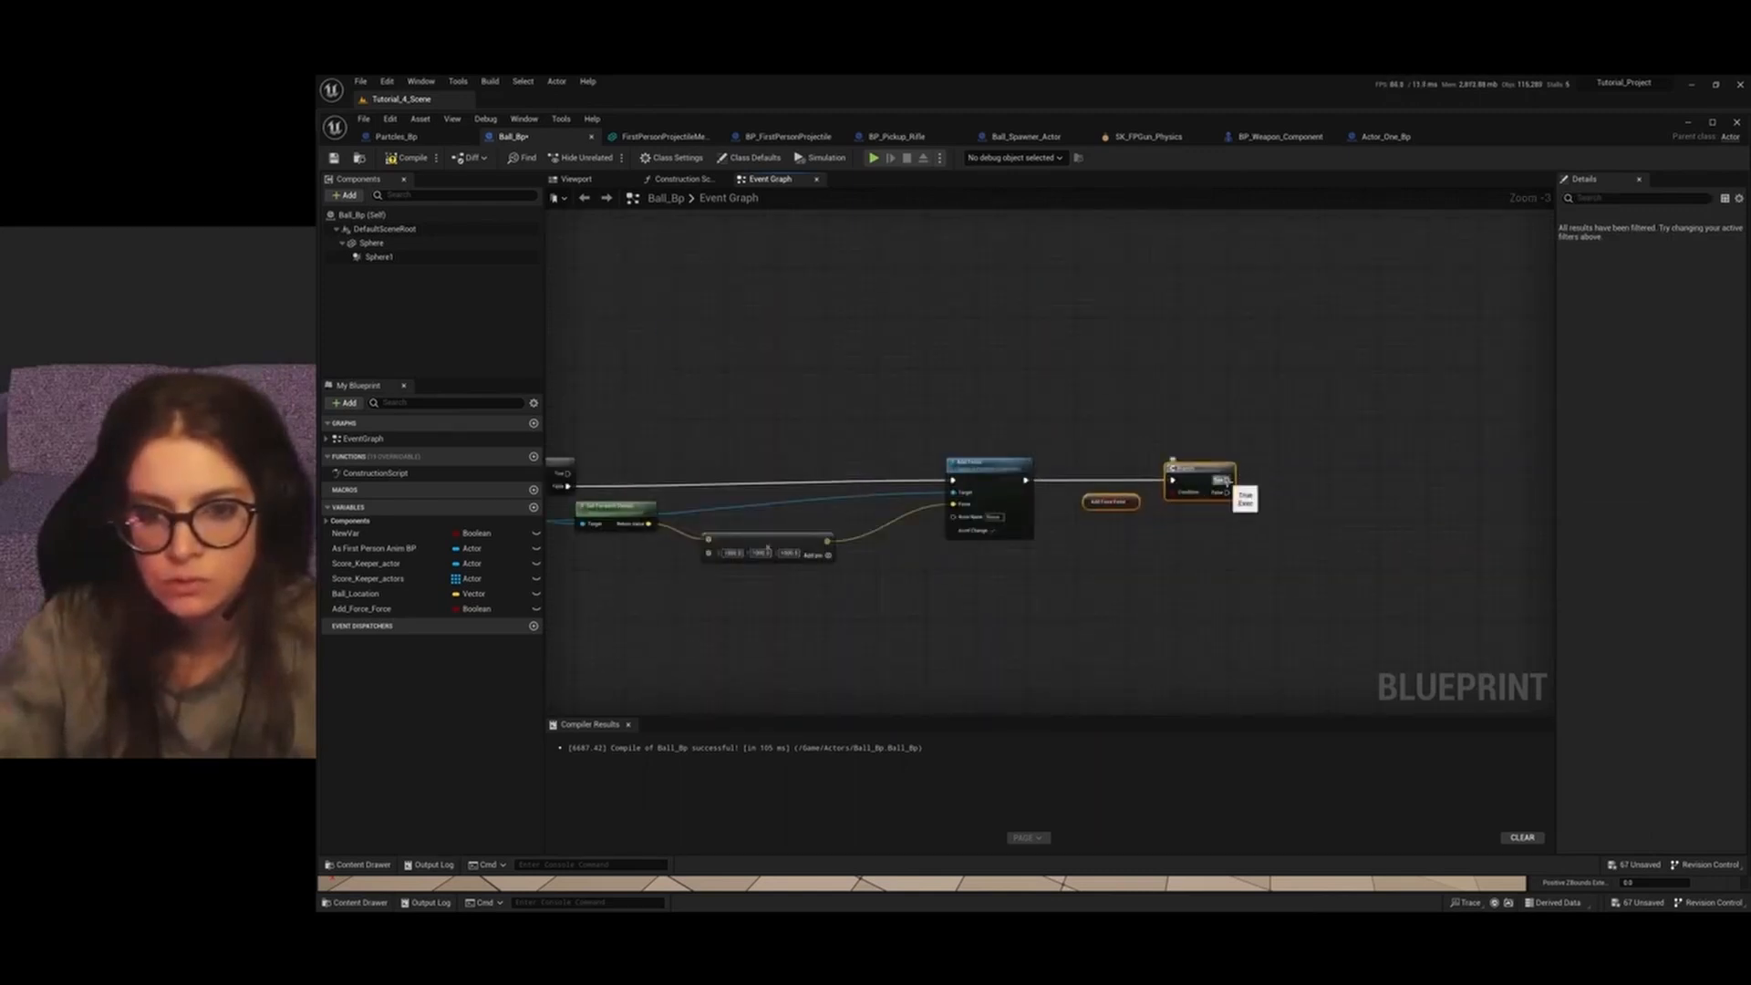
pyautogui.moveTo(1226, 481); pyautogui.dragTo(1302, 471)
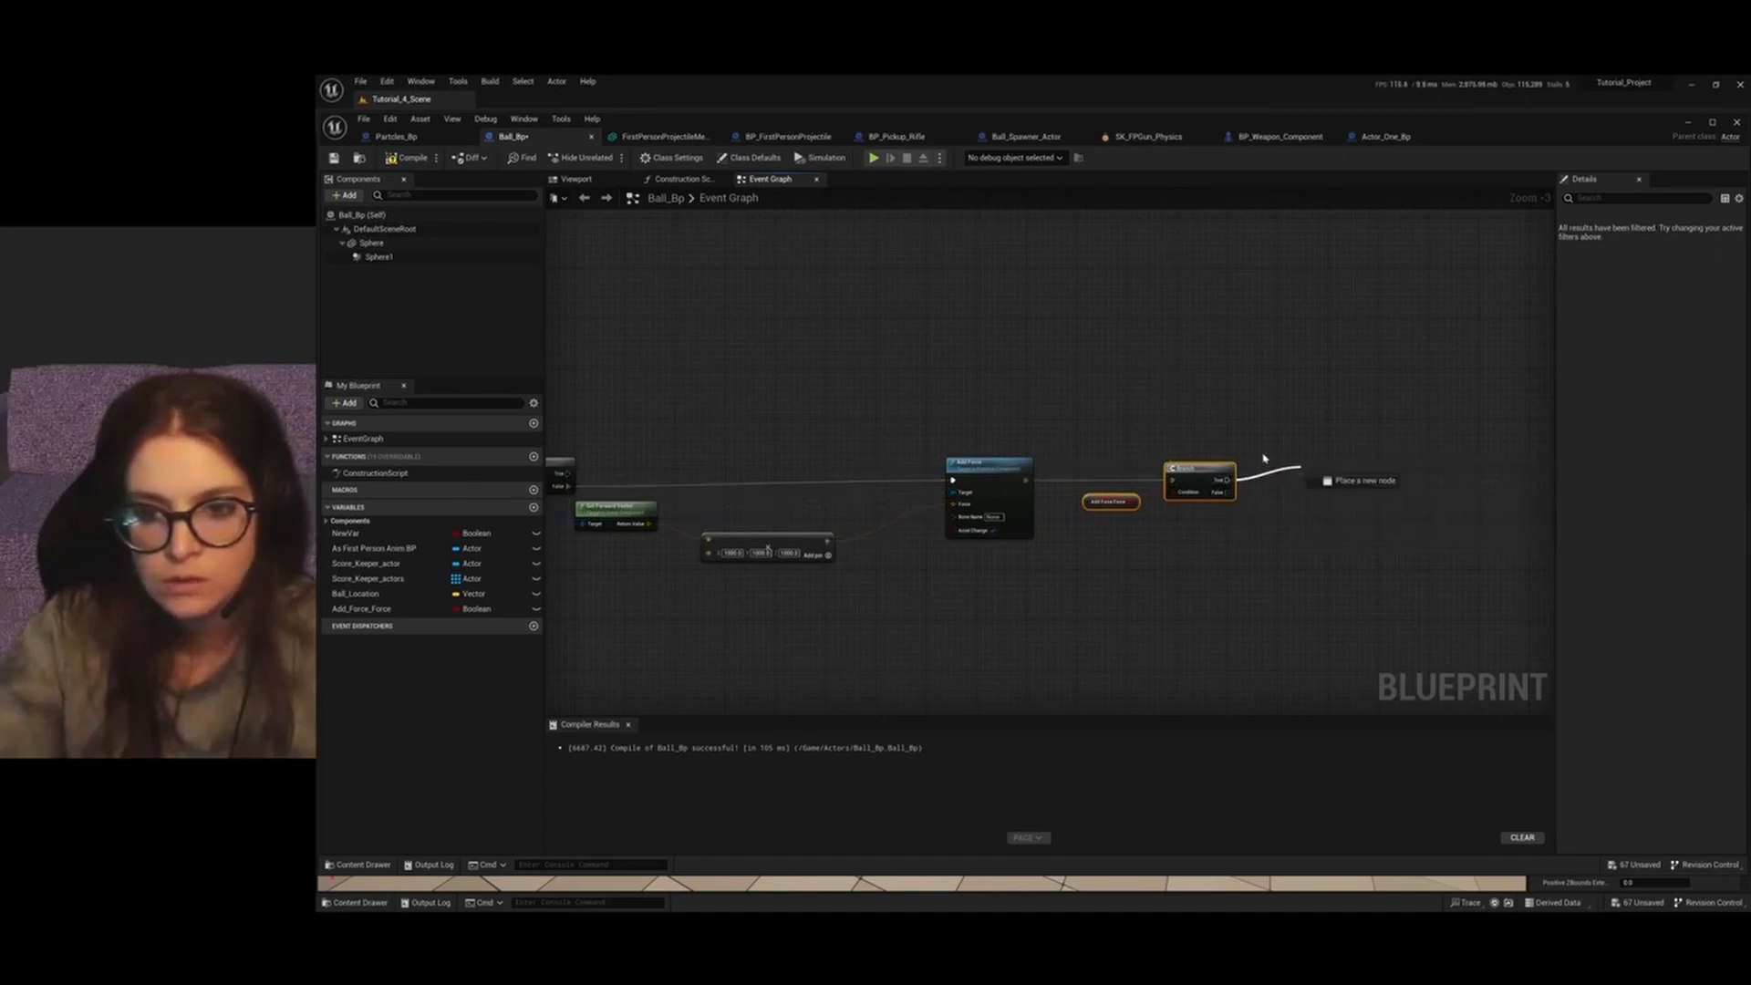
# Delete the duplicated Branch and getter after the Add Force node
pyautogui.click(1247, 552)
pyautogui.scroll(-2, 1245, 558)
pyautogui.scroll(1, 1122, 540)
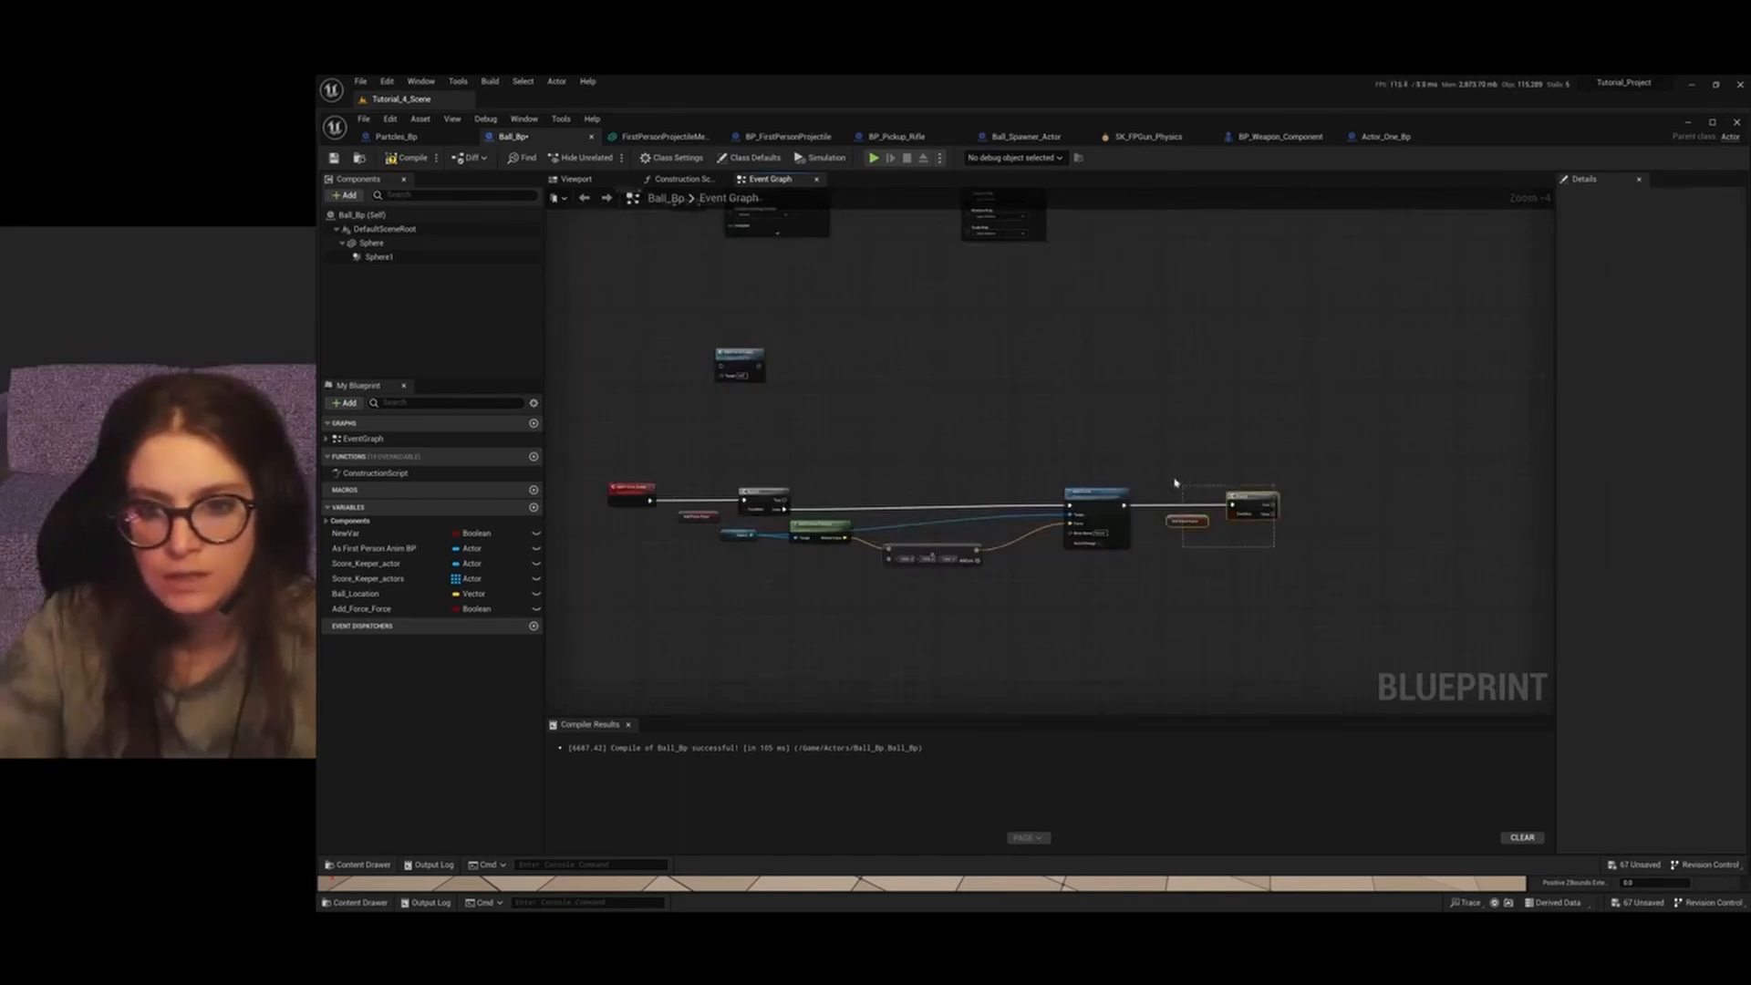
pyautogui.moveTo(1175, 483); pyautogui.dragTo(1174, 482)
pyautogui.press('Delete')
# Add a Delay node to Add Force's execution output and set its Duration to 5.0
pyautogui.scroll(2, 1122, 536)
pyautogui.scroll(-2, 1122, 535)
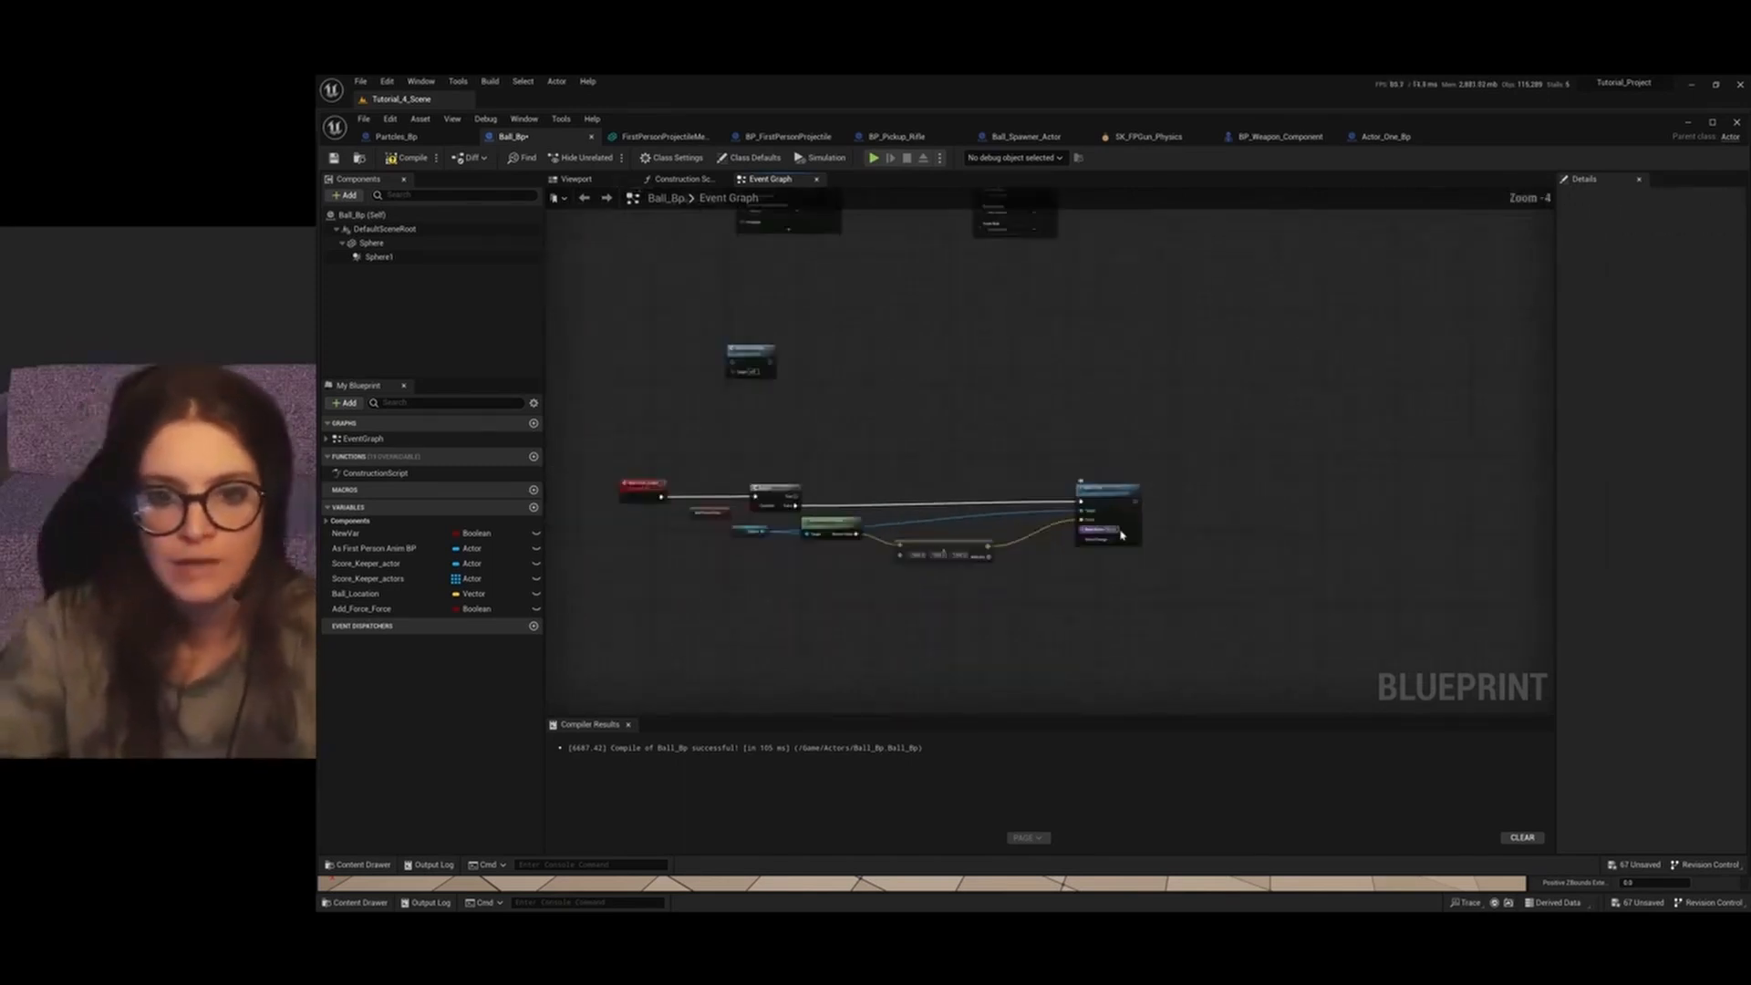
pyautogui.moveTo(1143, 499); pyautogui.dragTo(1238, 506)
pyautogui.write('delay')
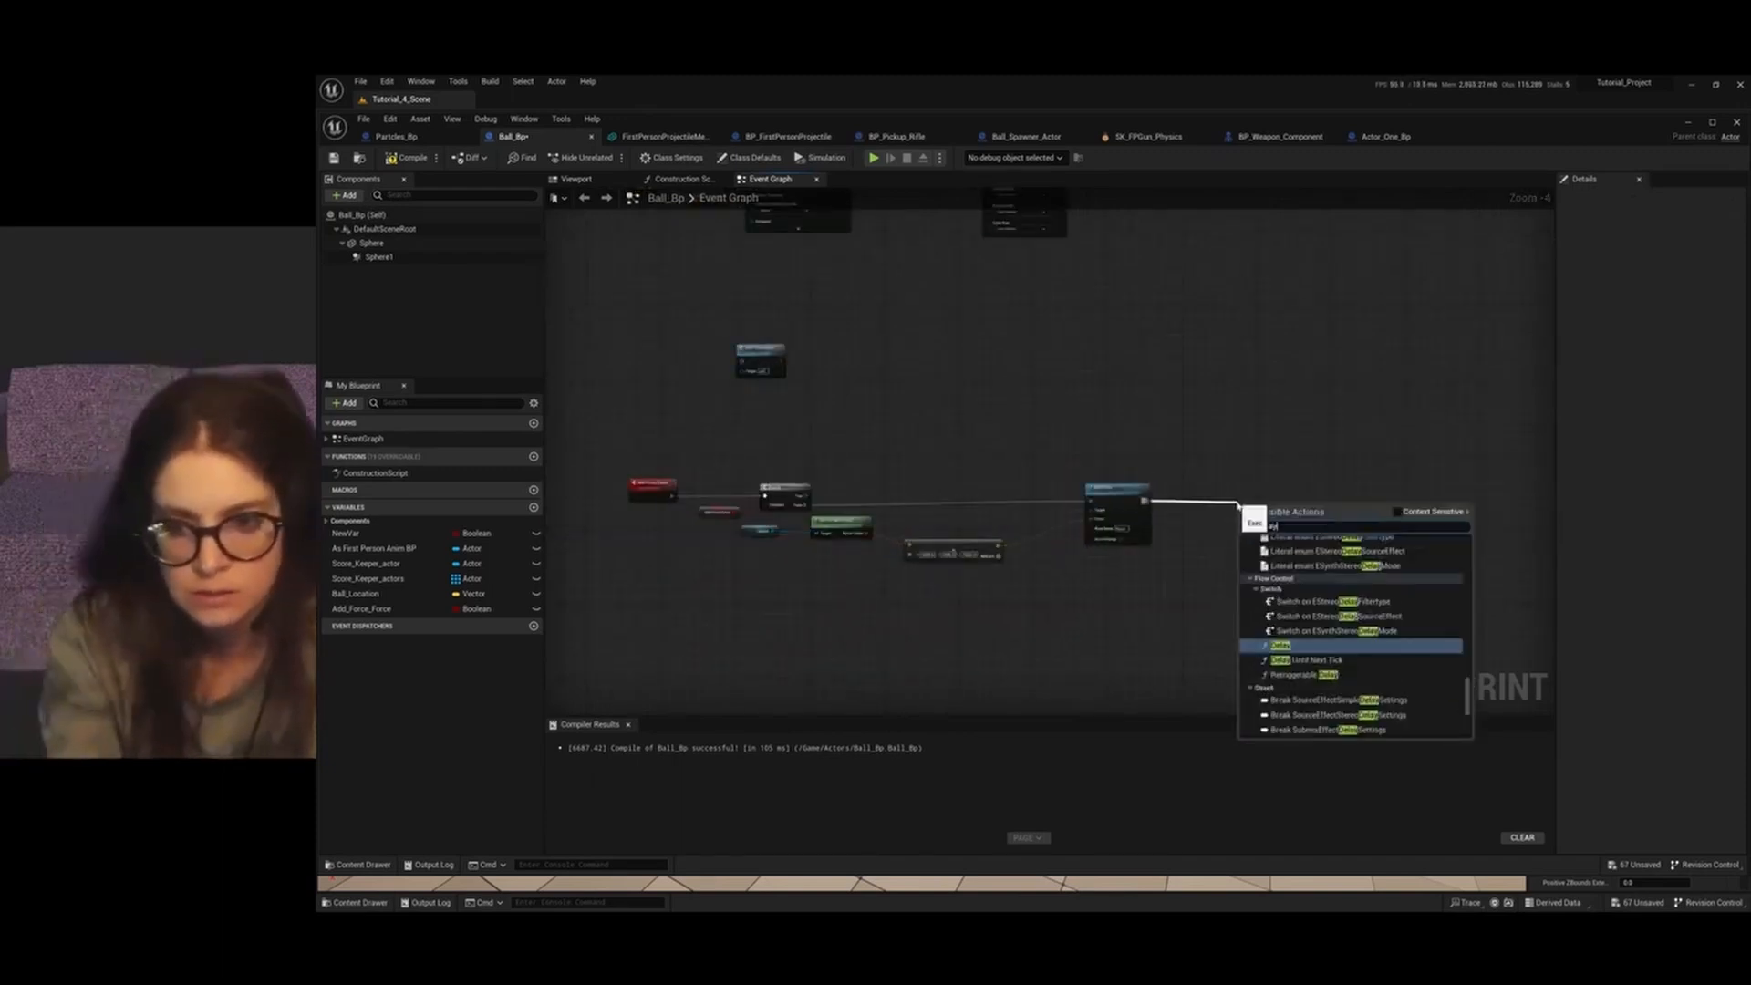
pyautogui.click(1368, 645)
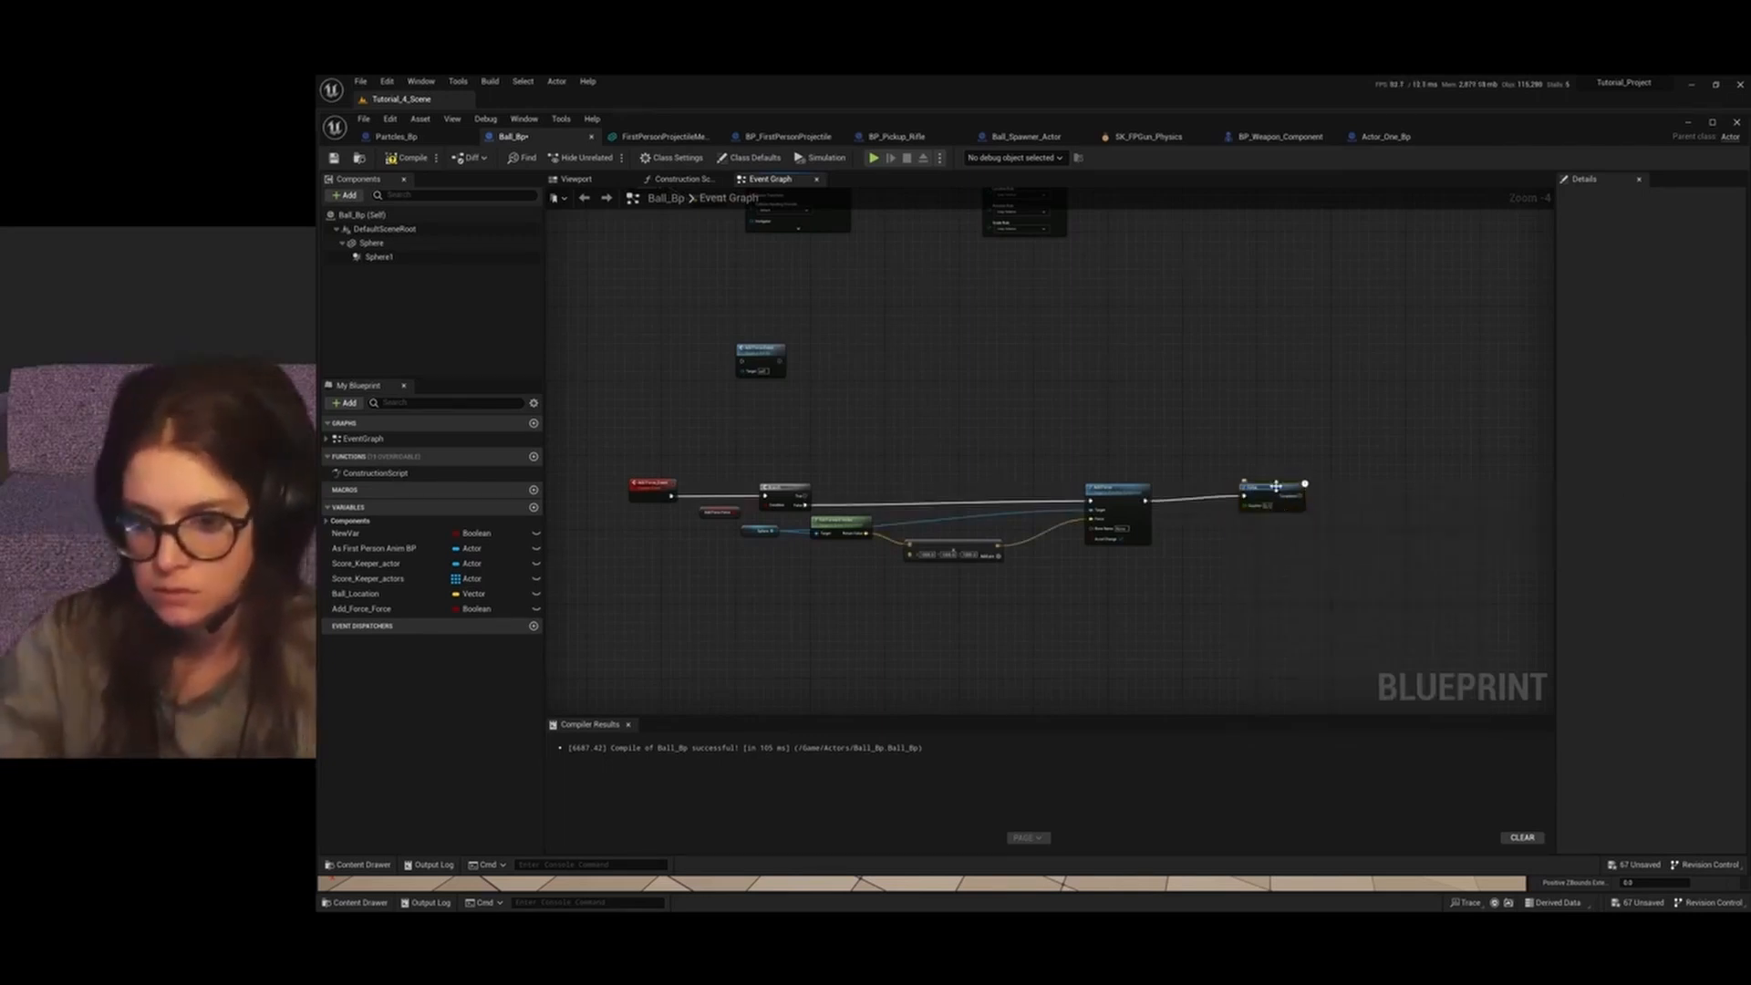
pyautogui.scroll(3, 1404, 515)
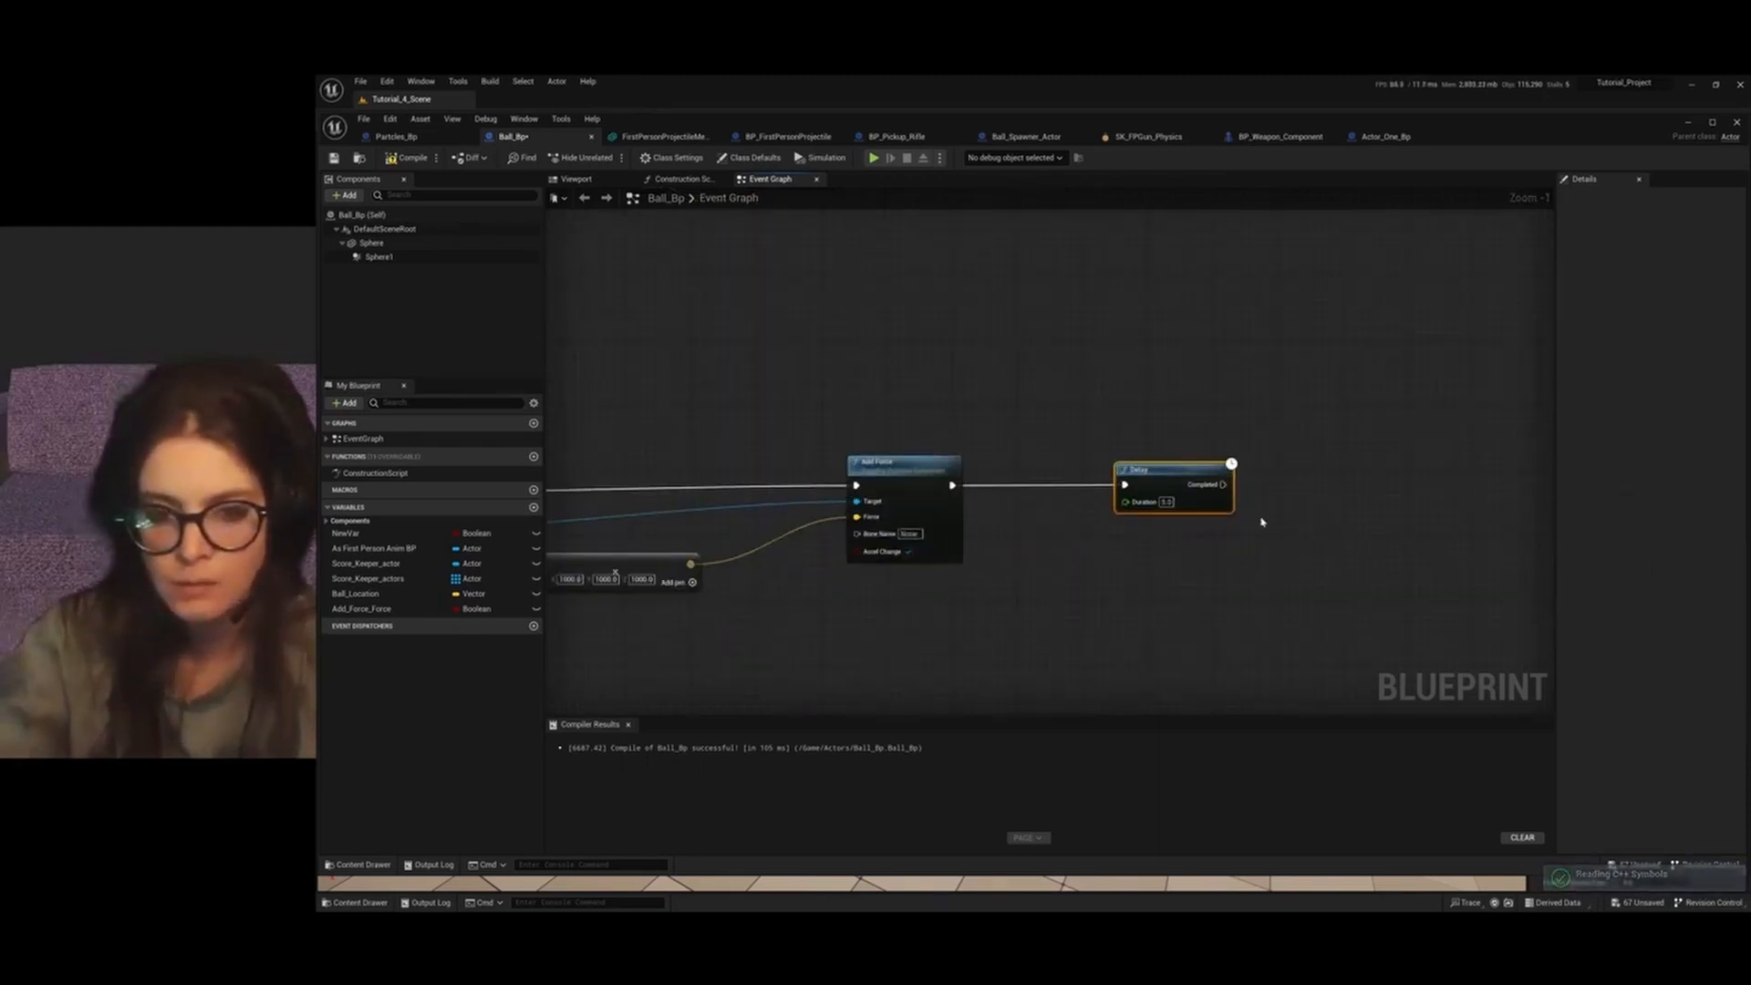
# Add a Set Add_Force_Force node, connect it to the Delay's Completed output, and enable its Boolean value
pyautogui.scroll(-4, 1262, 522)
pyautogui.moveTo(370, 608); pyautogui.dragTo(1328, 507)
pyautogui.scroll(3, 841, 493)
pyautogui.scroll(-3, 690, 548)
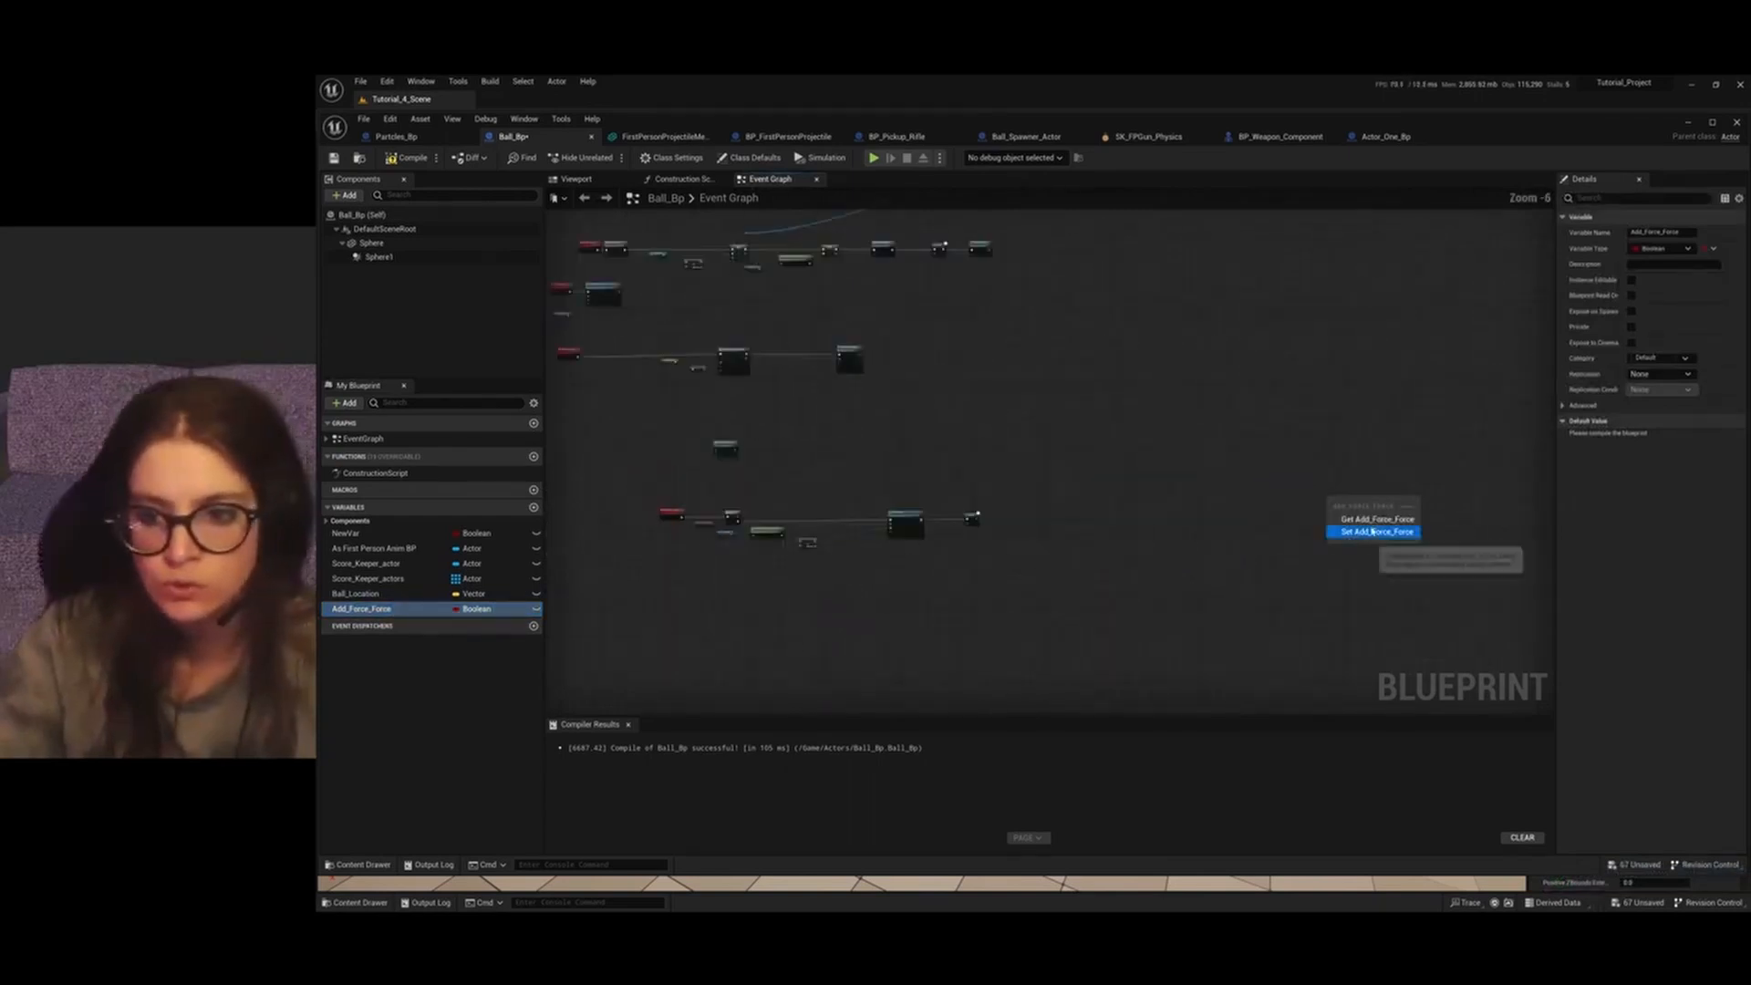
pyautogui.click(1358, 532)
pyautogui.scroll(5, 974, 518)
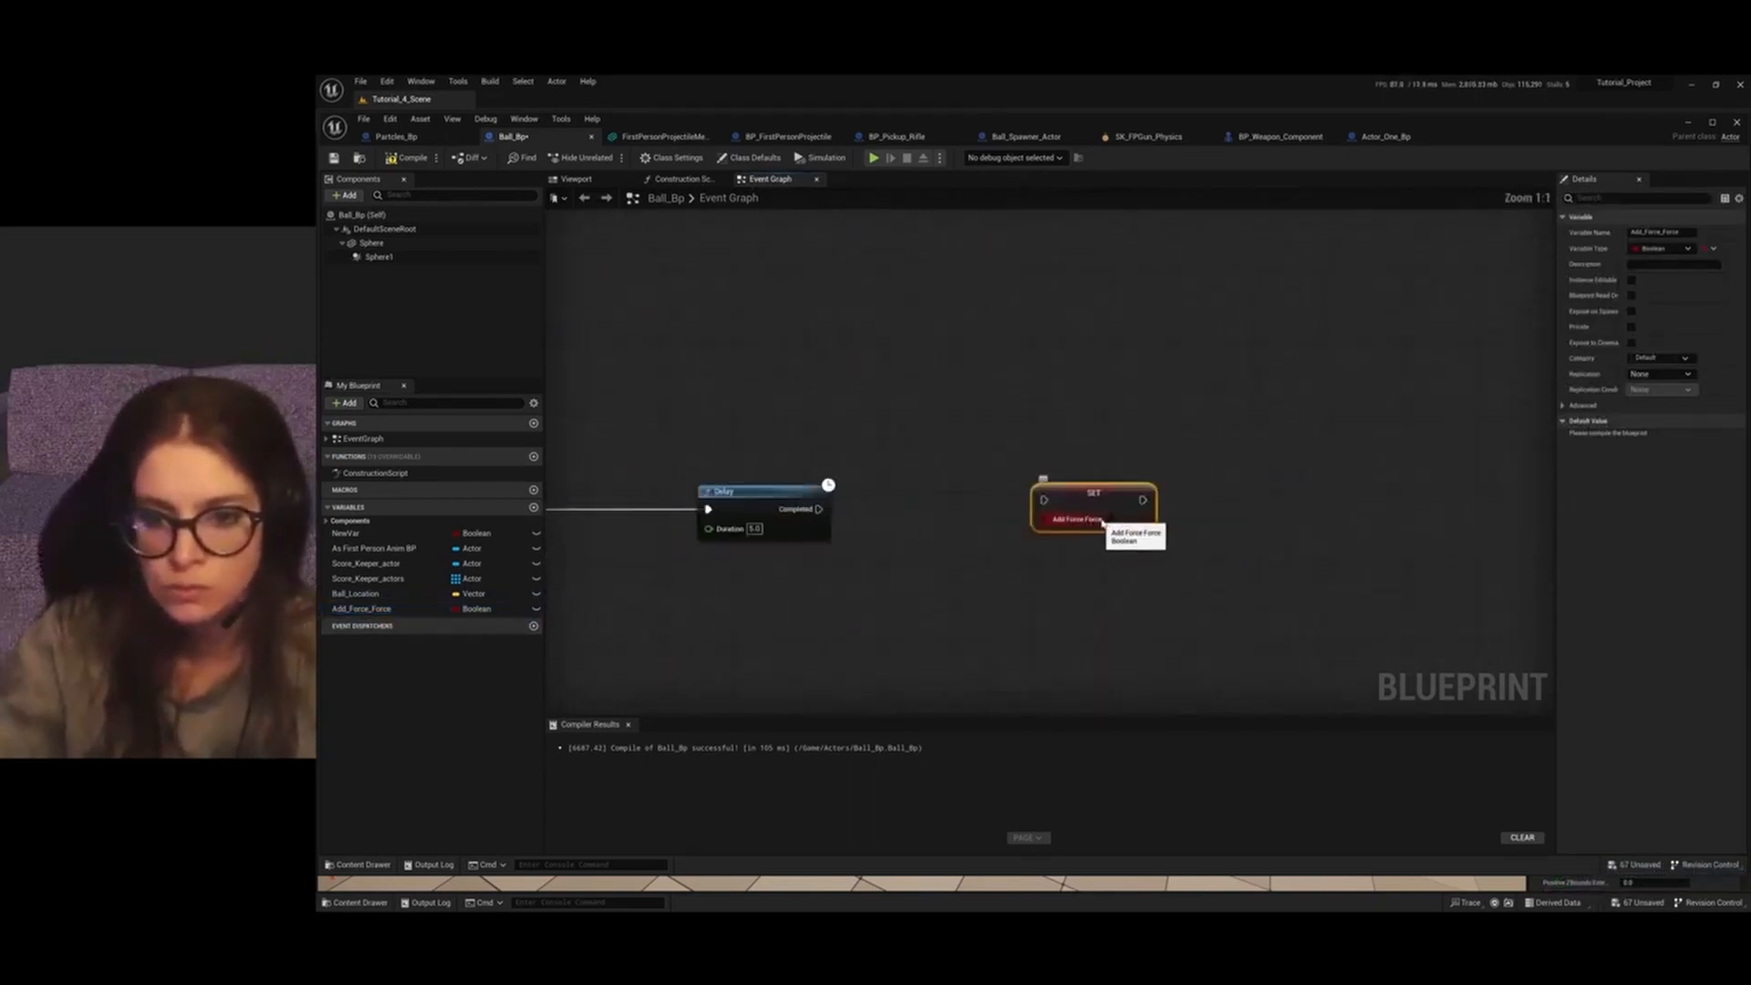
pyautogui.moveTo(817, 509); pyautogui.dragTo(1045, 502)
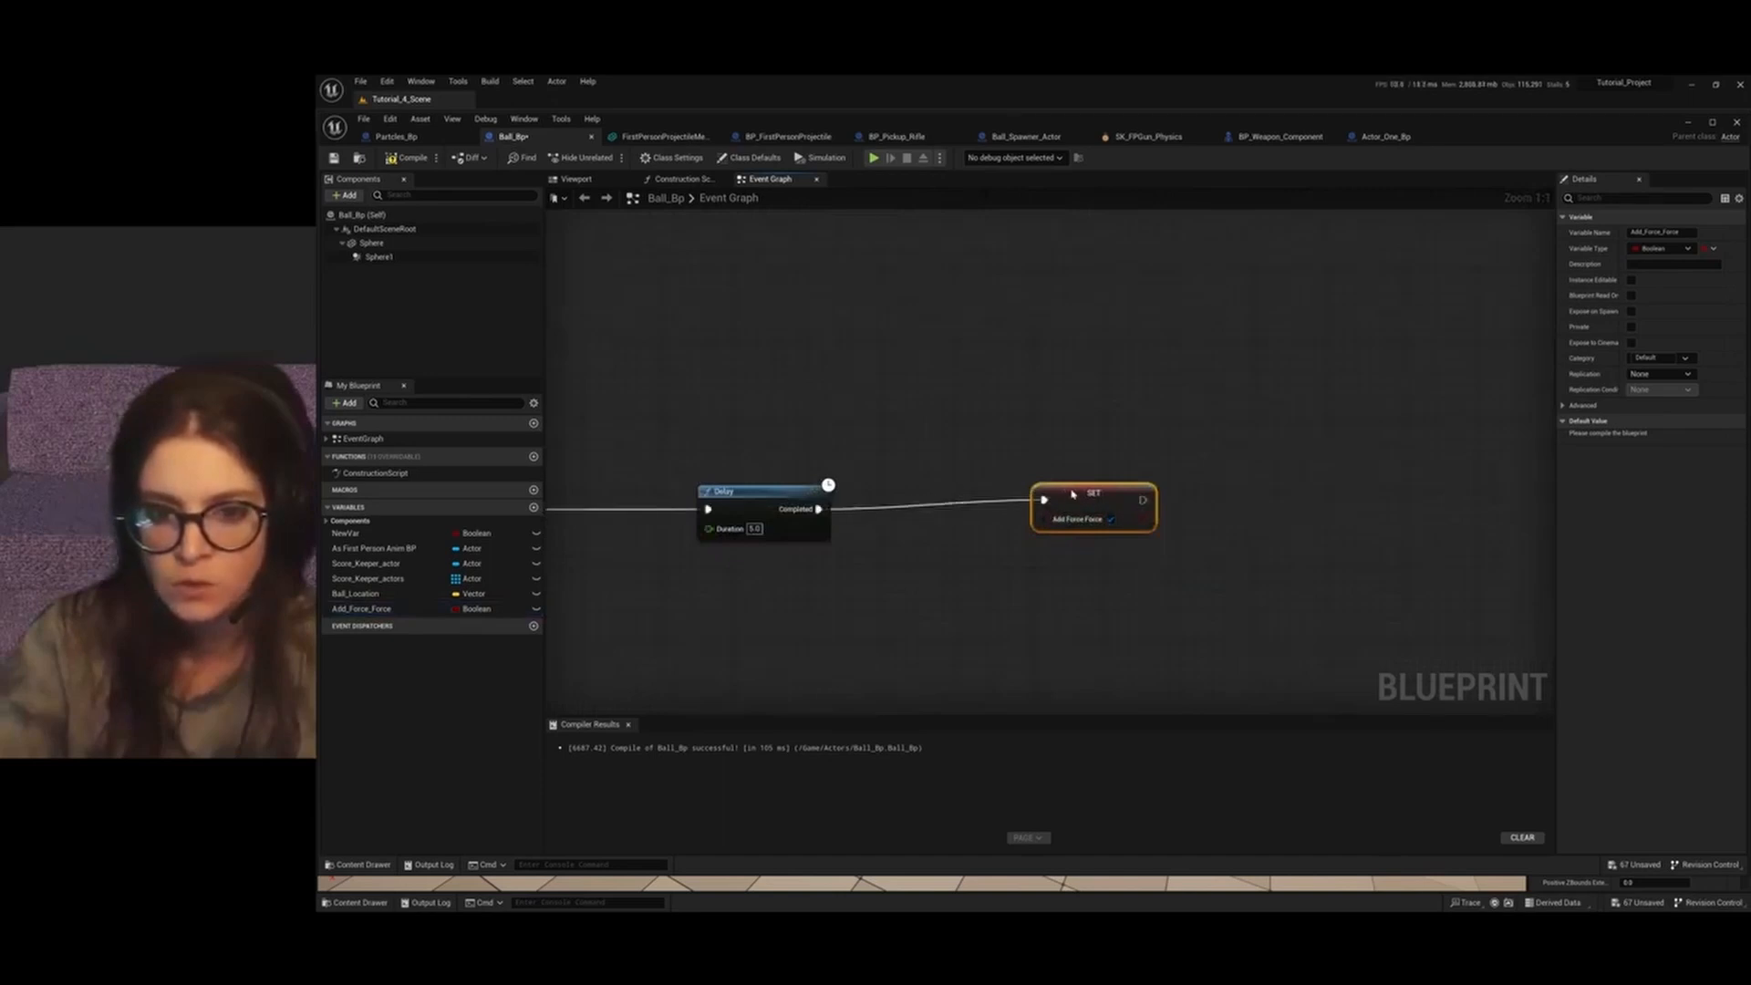
# Align the Set Add_Force_Force node with the Delay and compile the blueprint
pyautogui.scroll(-4, 1003, 511)
pyautogui.scroll(2, 956, 580)
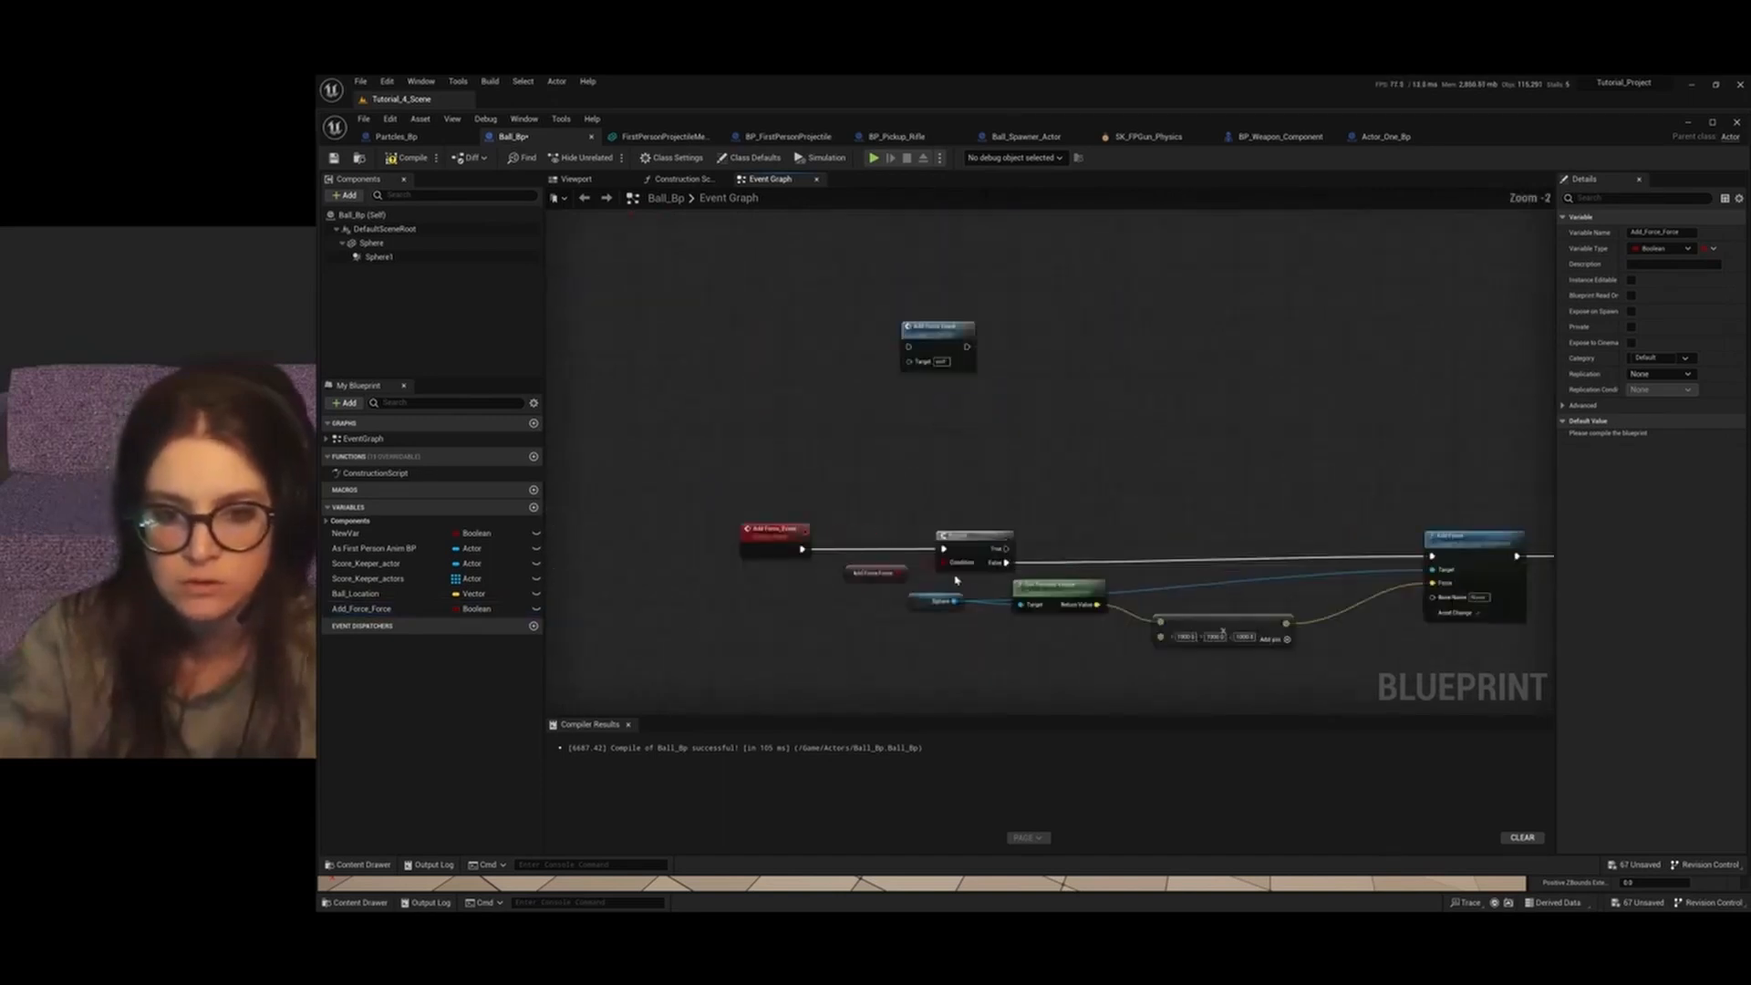
pyautogui.scroll(-3, 791, 500)
pyautogui.scroll(2, 1376, 537)
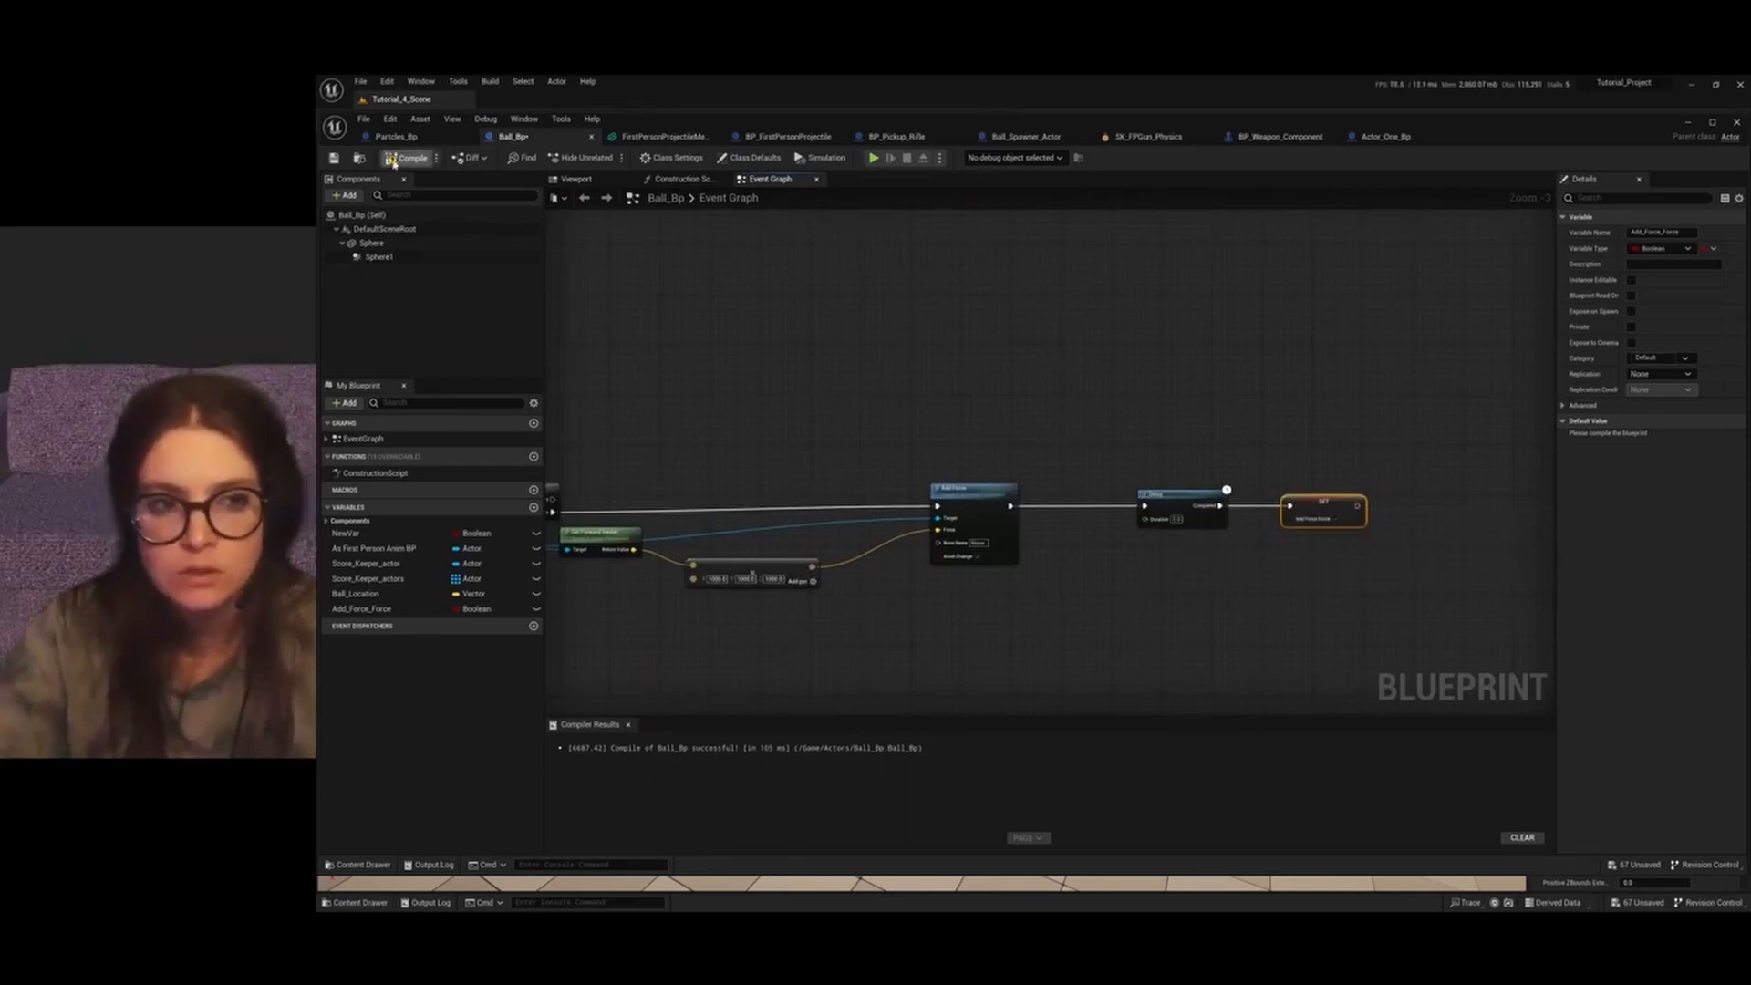
pyautogui.click(395, 158)
# Add a node that calls Add Force_Event beside the custom event in the graph
pyautogui.scroll(-3, 1221, 511)
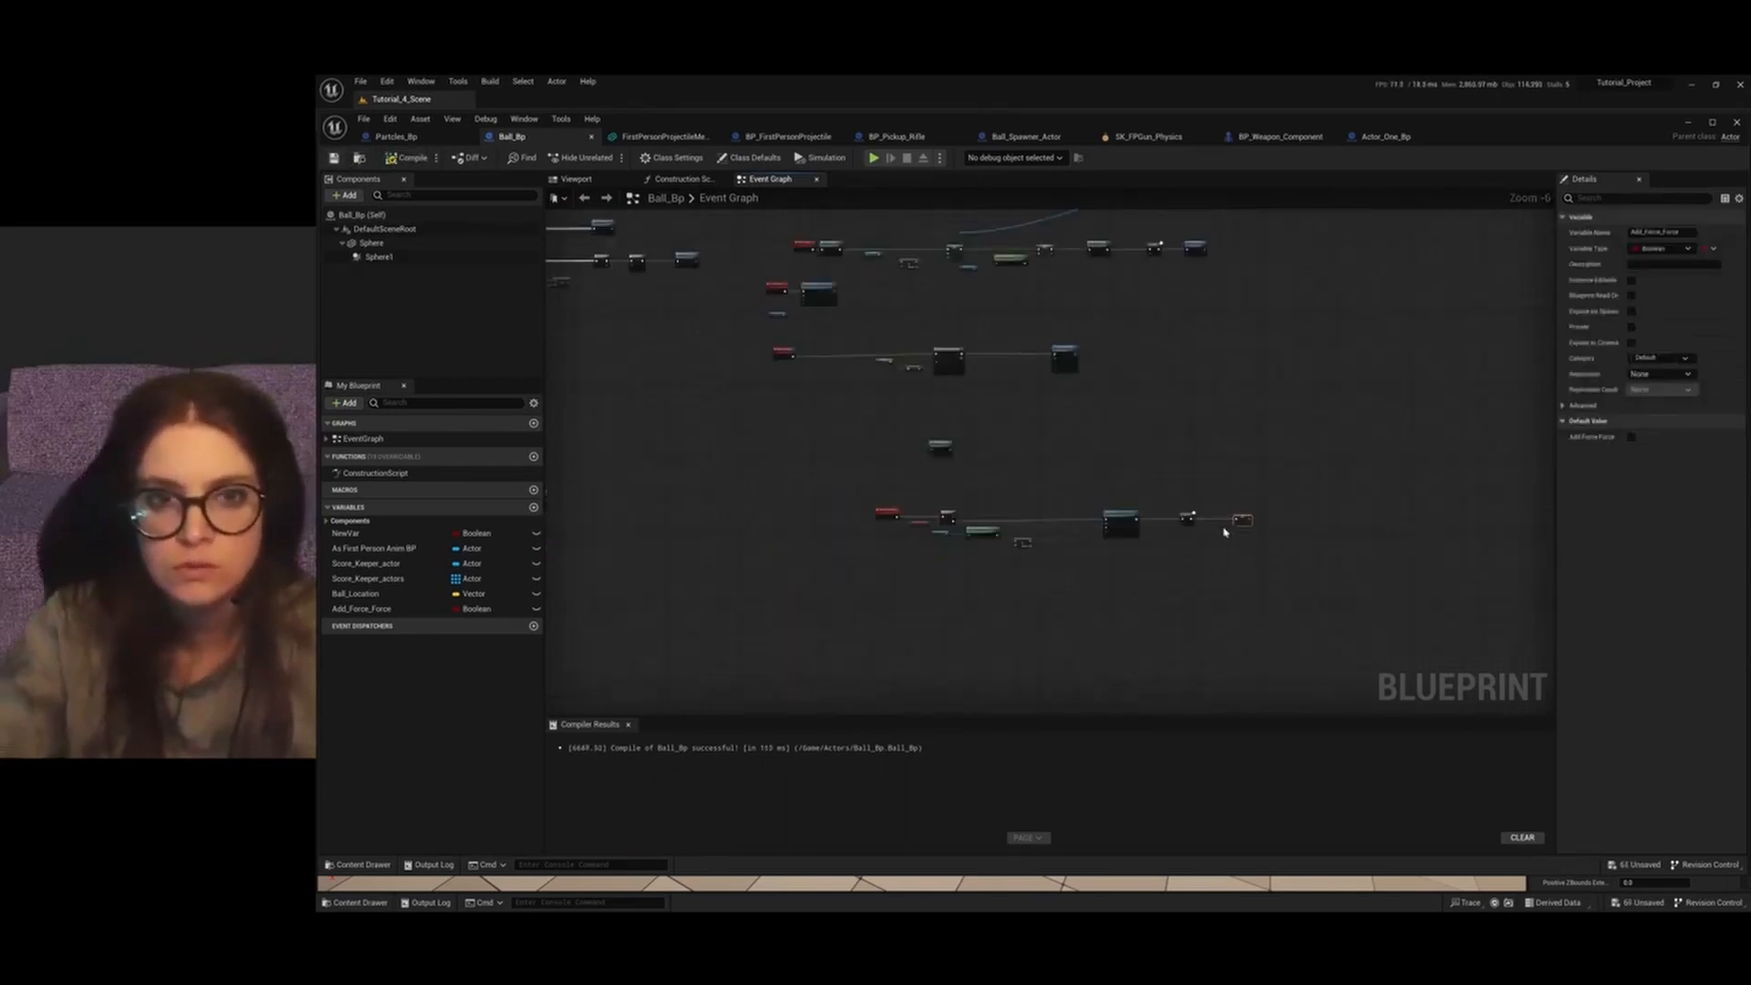
pyautogui.scroll(3, 965, 535)
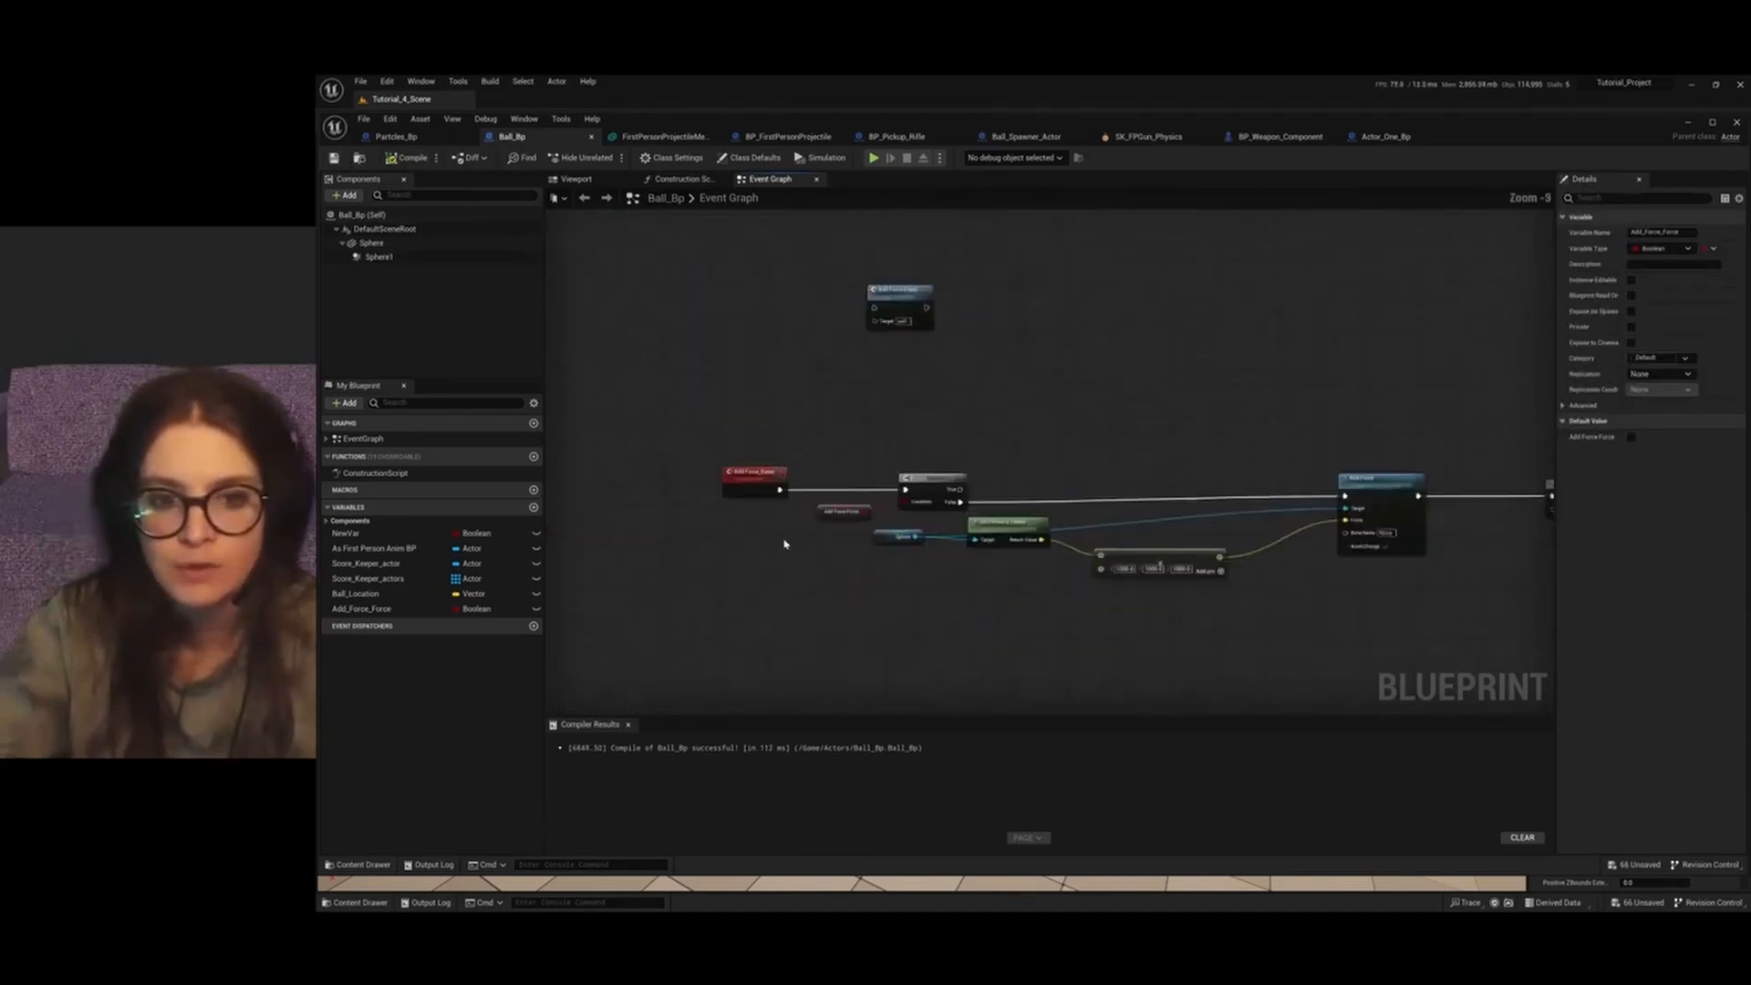
pyautogui.rightClick(741, 469)
pyautogui.click(773, 598)
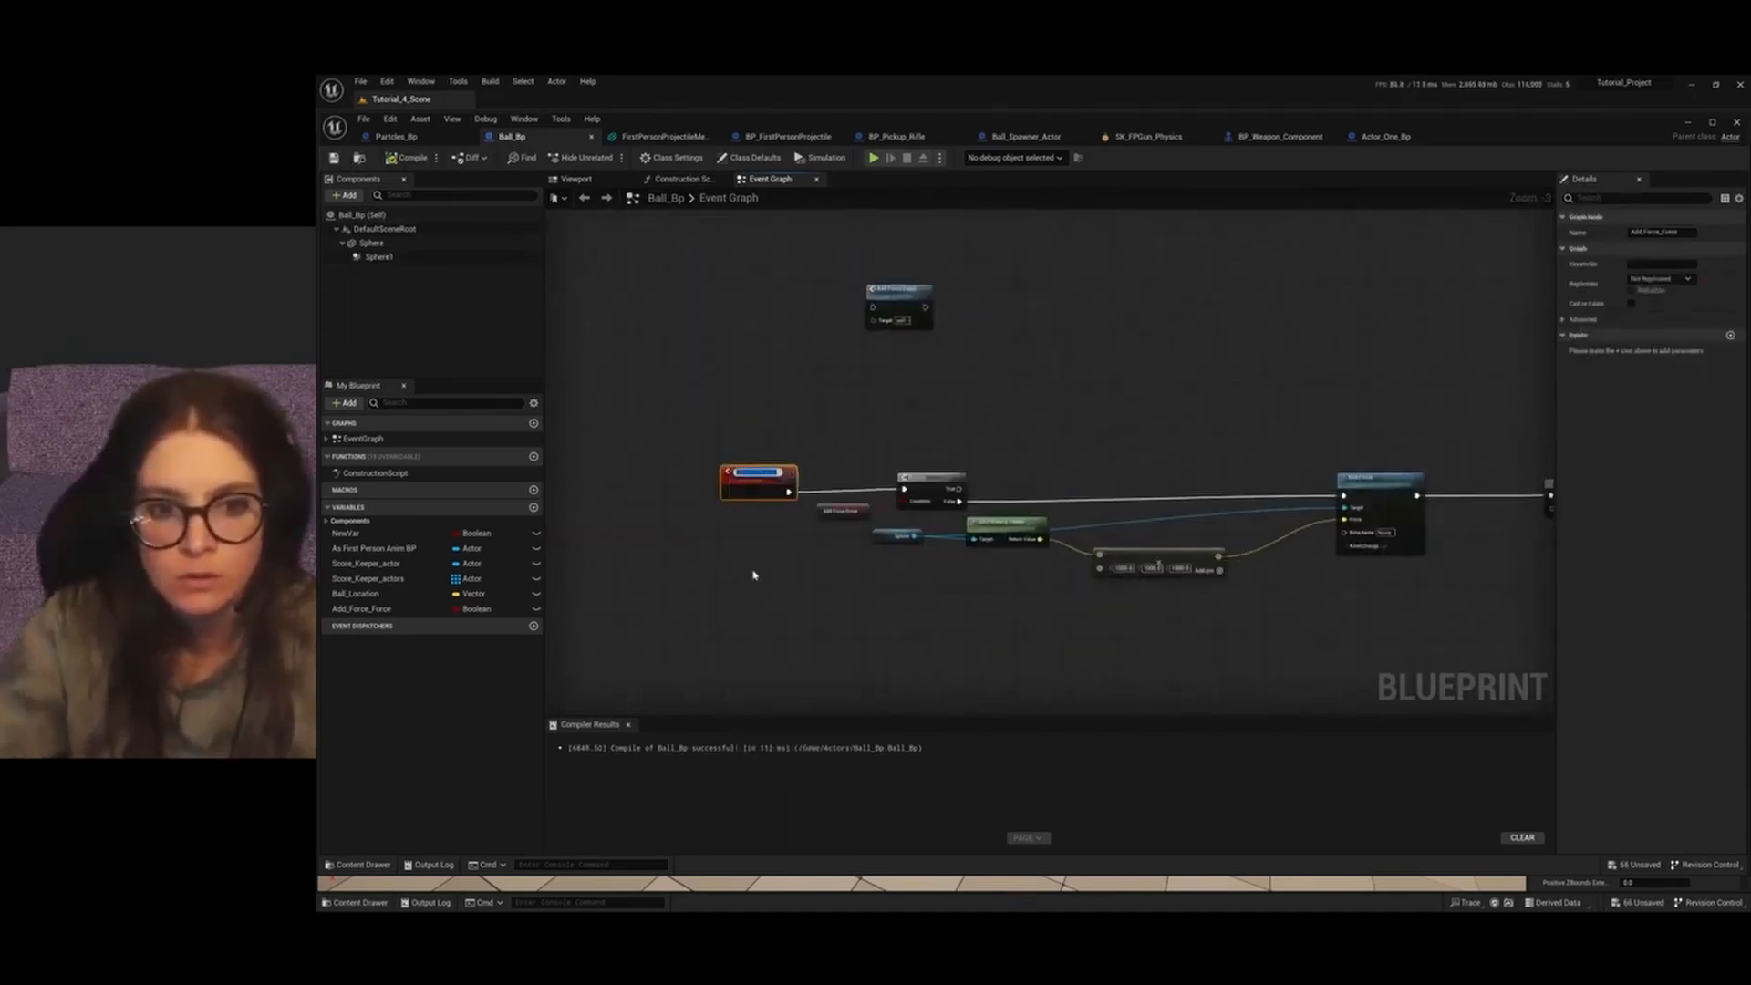
pyautogui.click(740, 555)
pyautogui.rightClick(730, 537)
pyautogui.write('Add Force_Event')
pyautogui.click(771, 580)
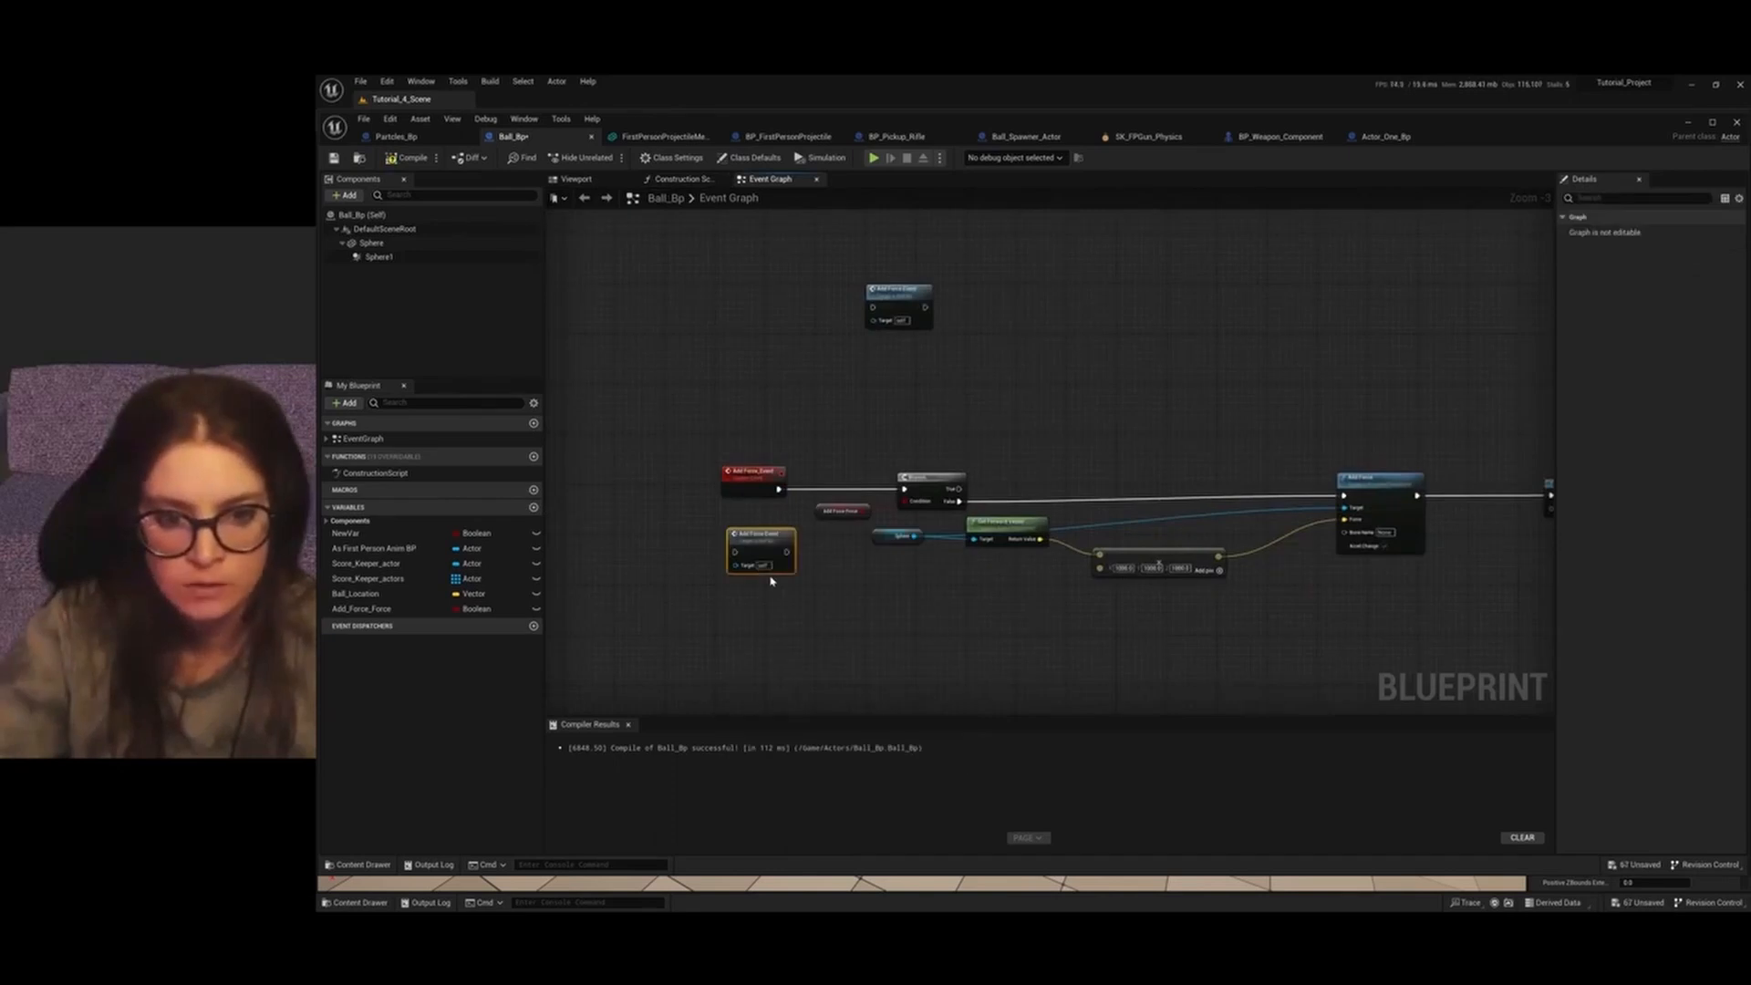
# Replace the function call on Event Tick with the new Add Force_Event call and connect it to the tick's execution output
pyautogui.moveTo(764, 555); pyautogui.dragTo(866, 584)
pyautogui.scroll(-4, 866, 584)
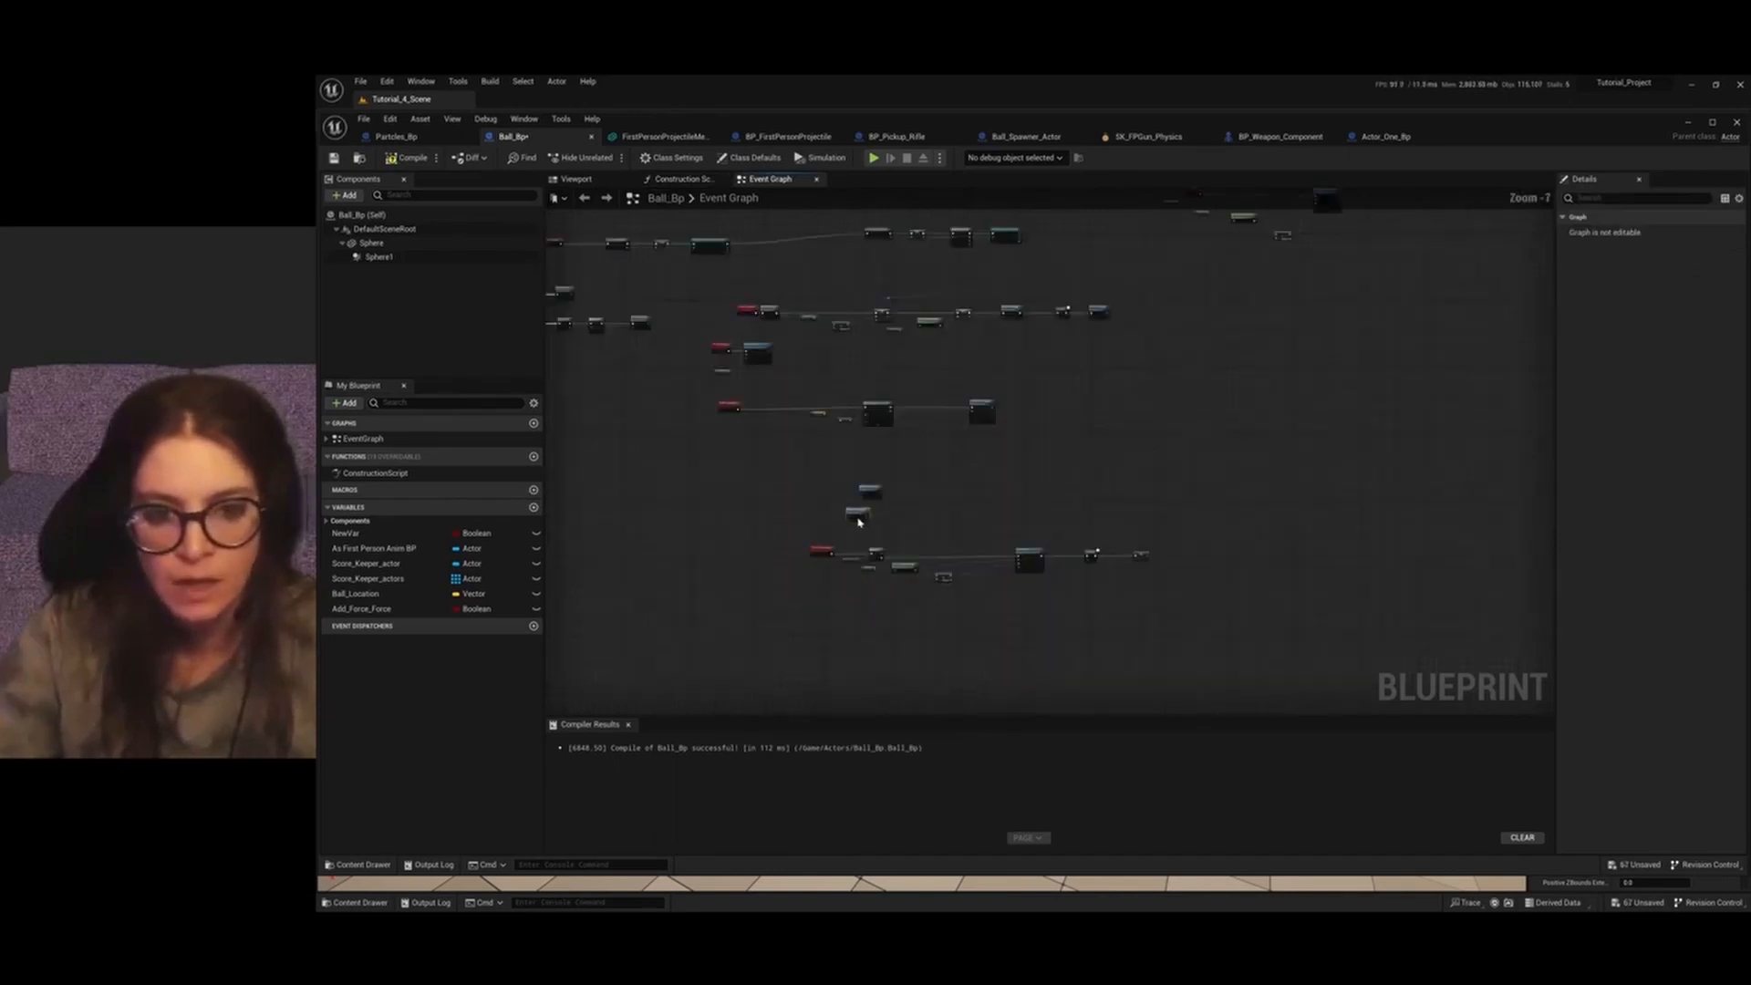
pyautogui.scroll(3, 548, 311)
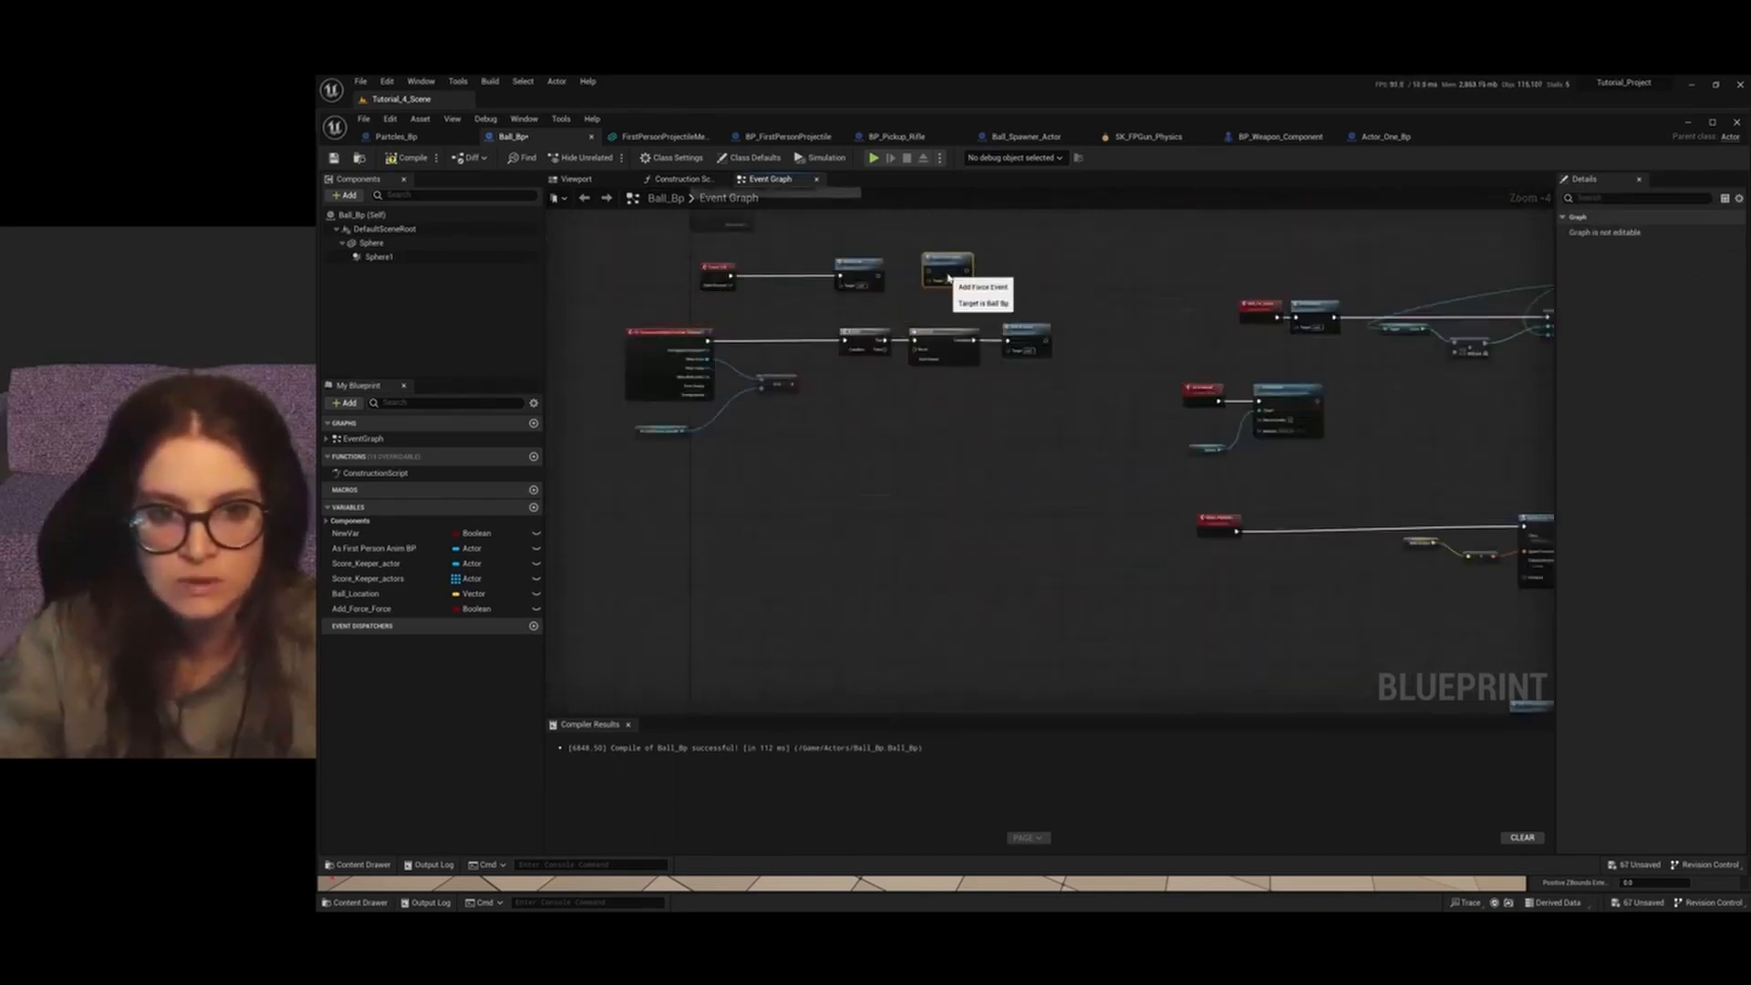
pyautogui.click(864, 271)
pyautogui.press('Delete')
pyautogui.moveTo(938, 277); pyautogui.dragTo(865, 283)
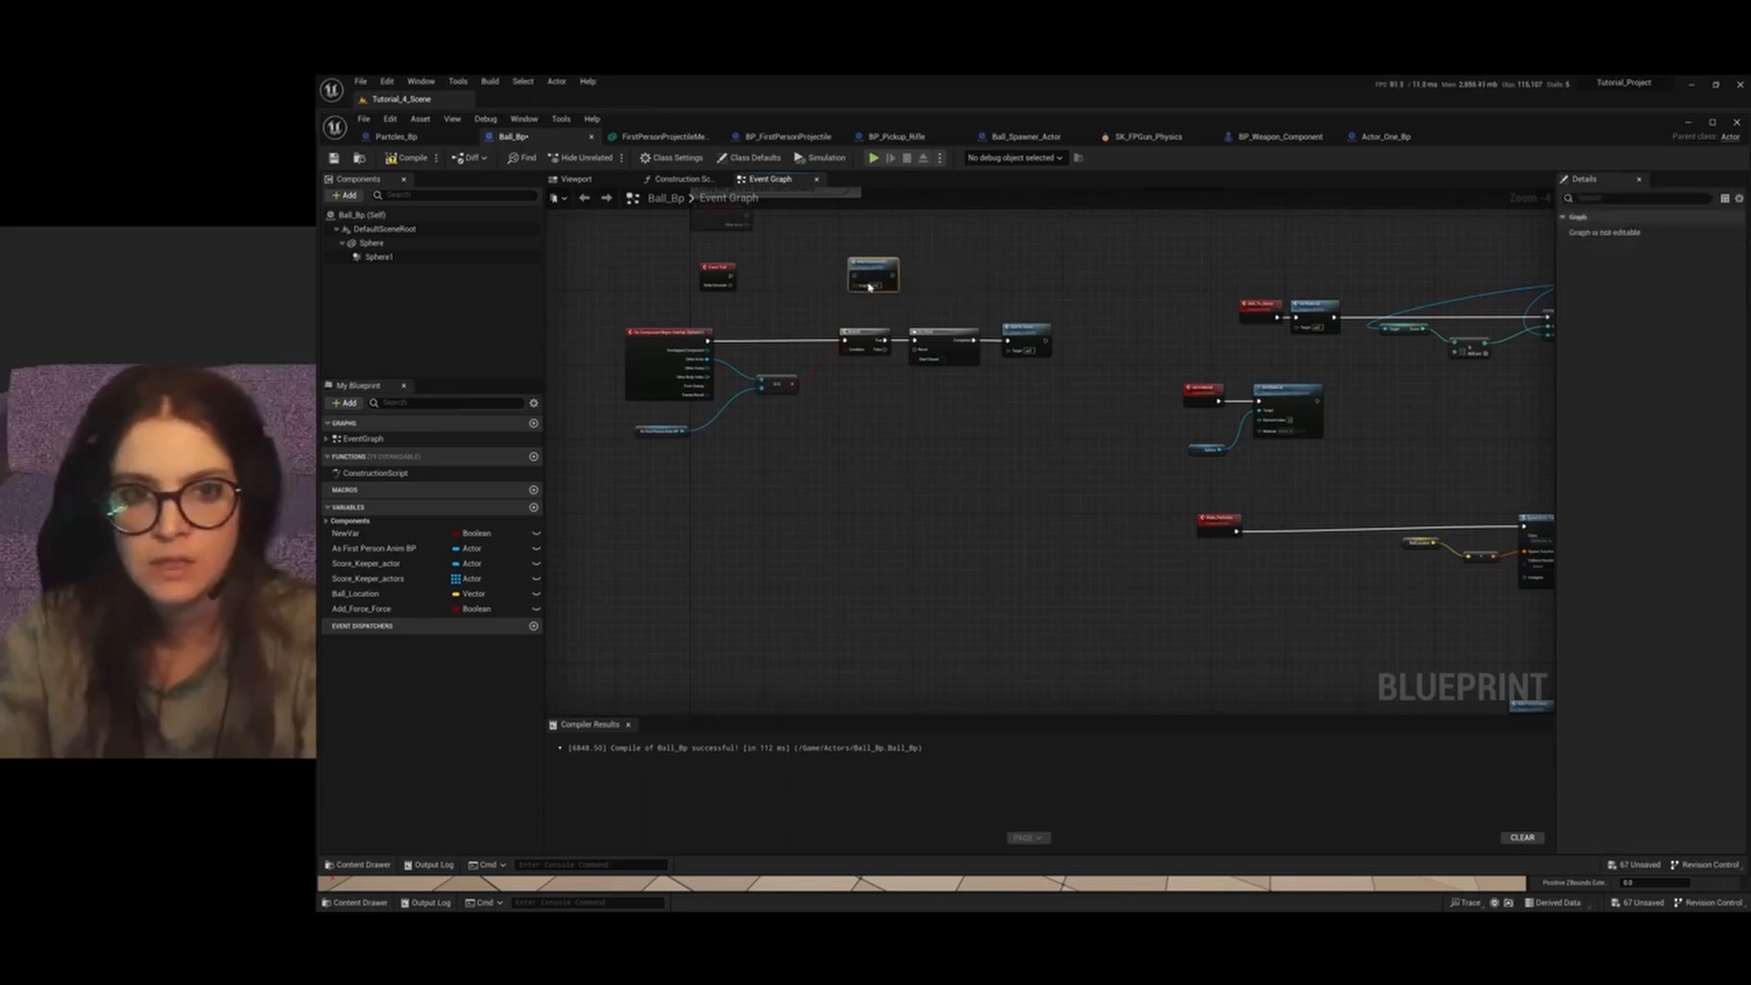
pyautogui.scroll(3, 879, 288)
pyautogui.scroll(1, 880, 287)
pyautogui.moveTo(580, 267); pyautogui.dragTo(834, 270)
# Examine the Event Tick call, the overlap event chain and the Add Force_Event node chain across the graph
pyautogui.scroll(-3, 887, 305)
pyautogui.scroll(-4, 996, 372)
pyautogui.scroll(3, 1337, 602)
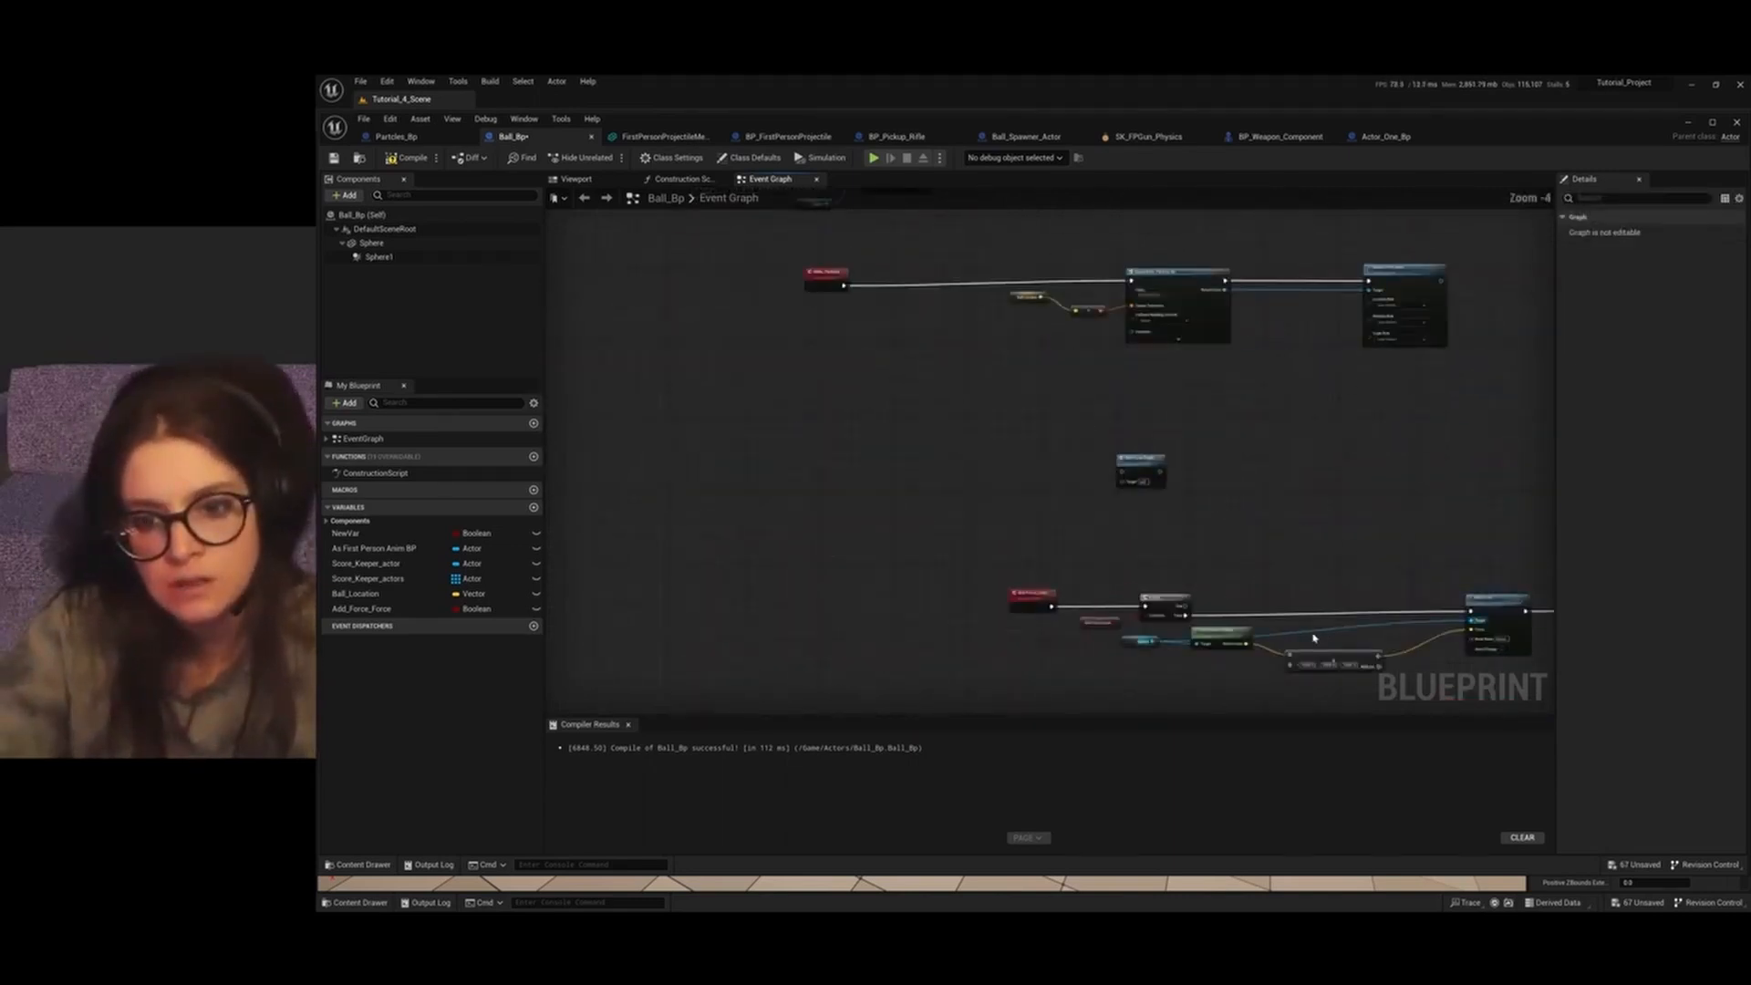
pyautogui.scroll(2, 1207, 635)
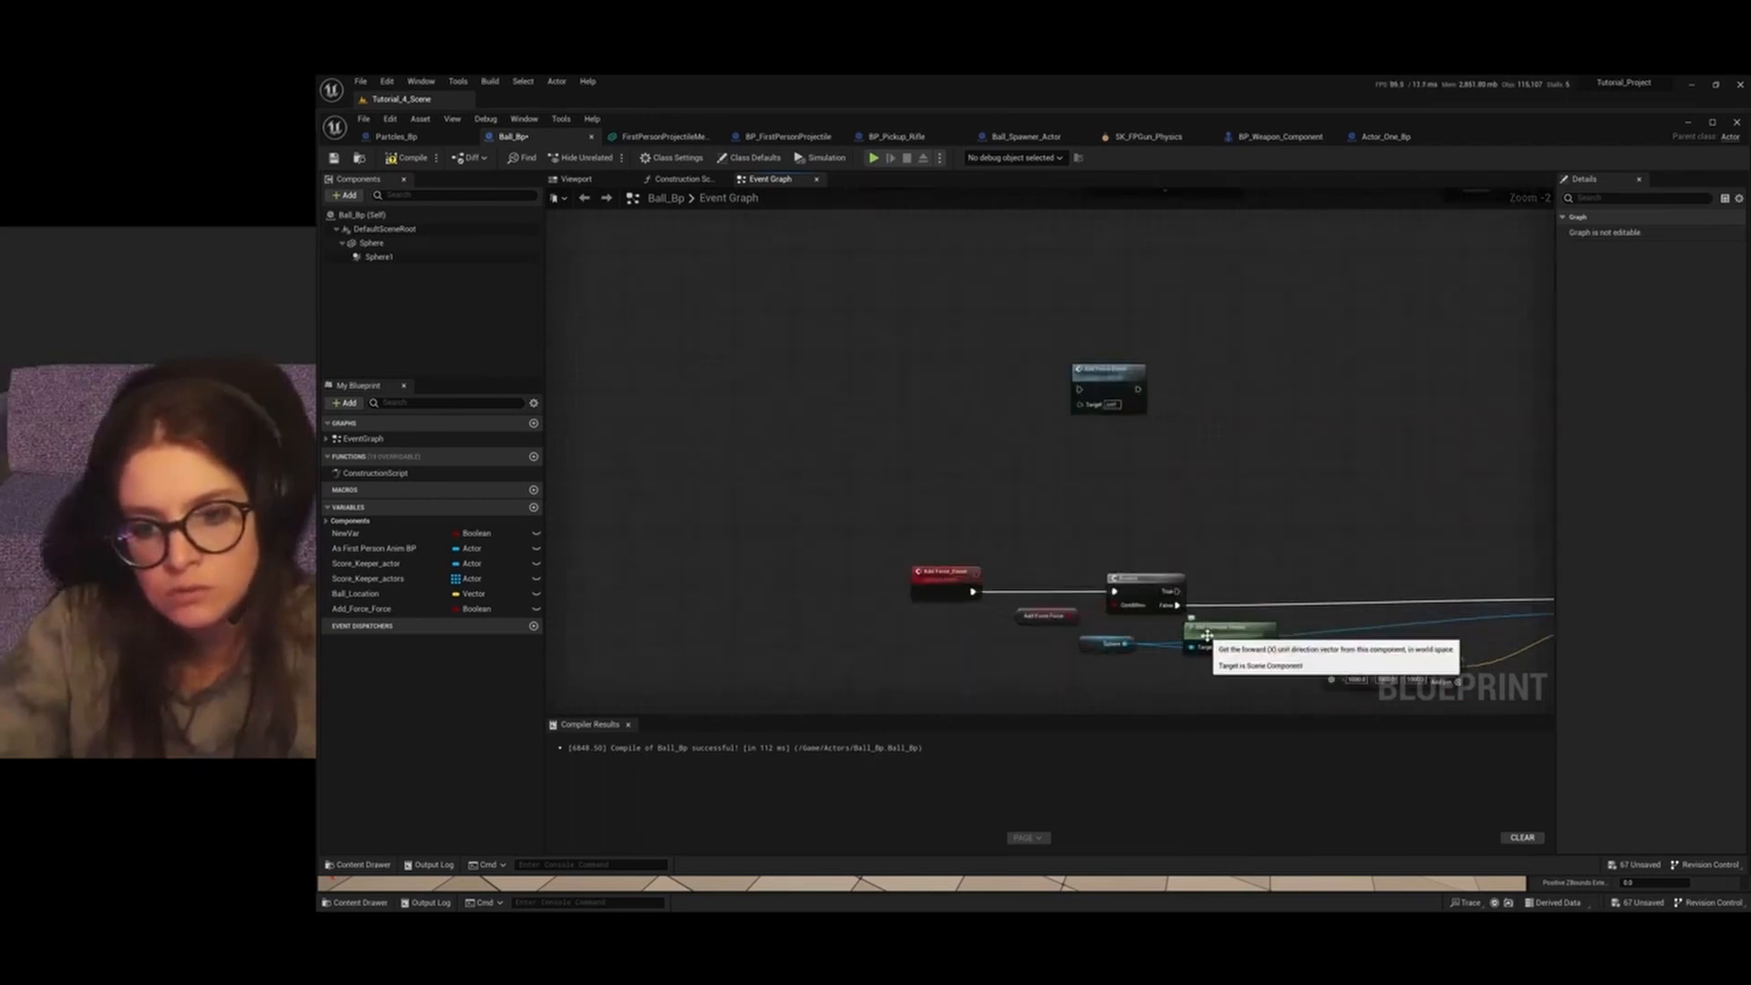
pyautogui.scroll(-7, 1209, 636)
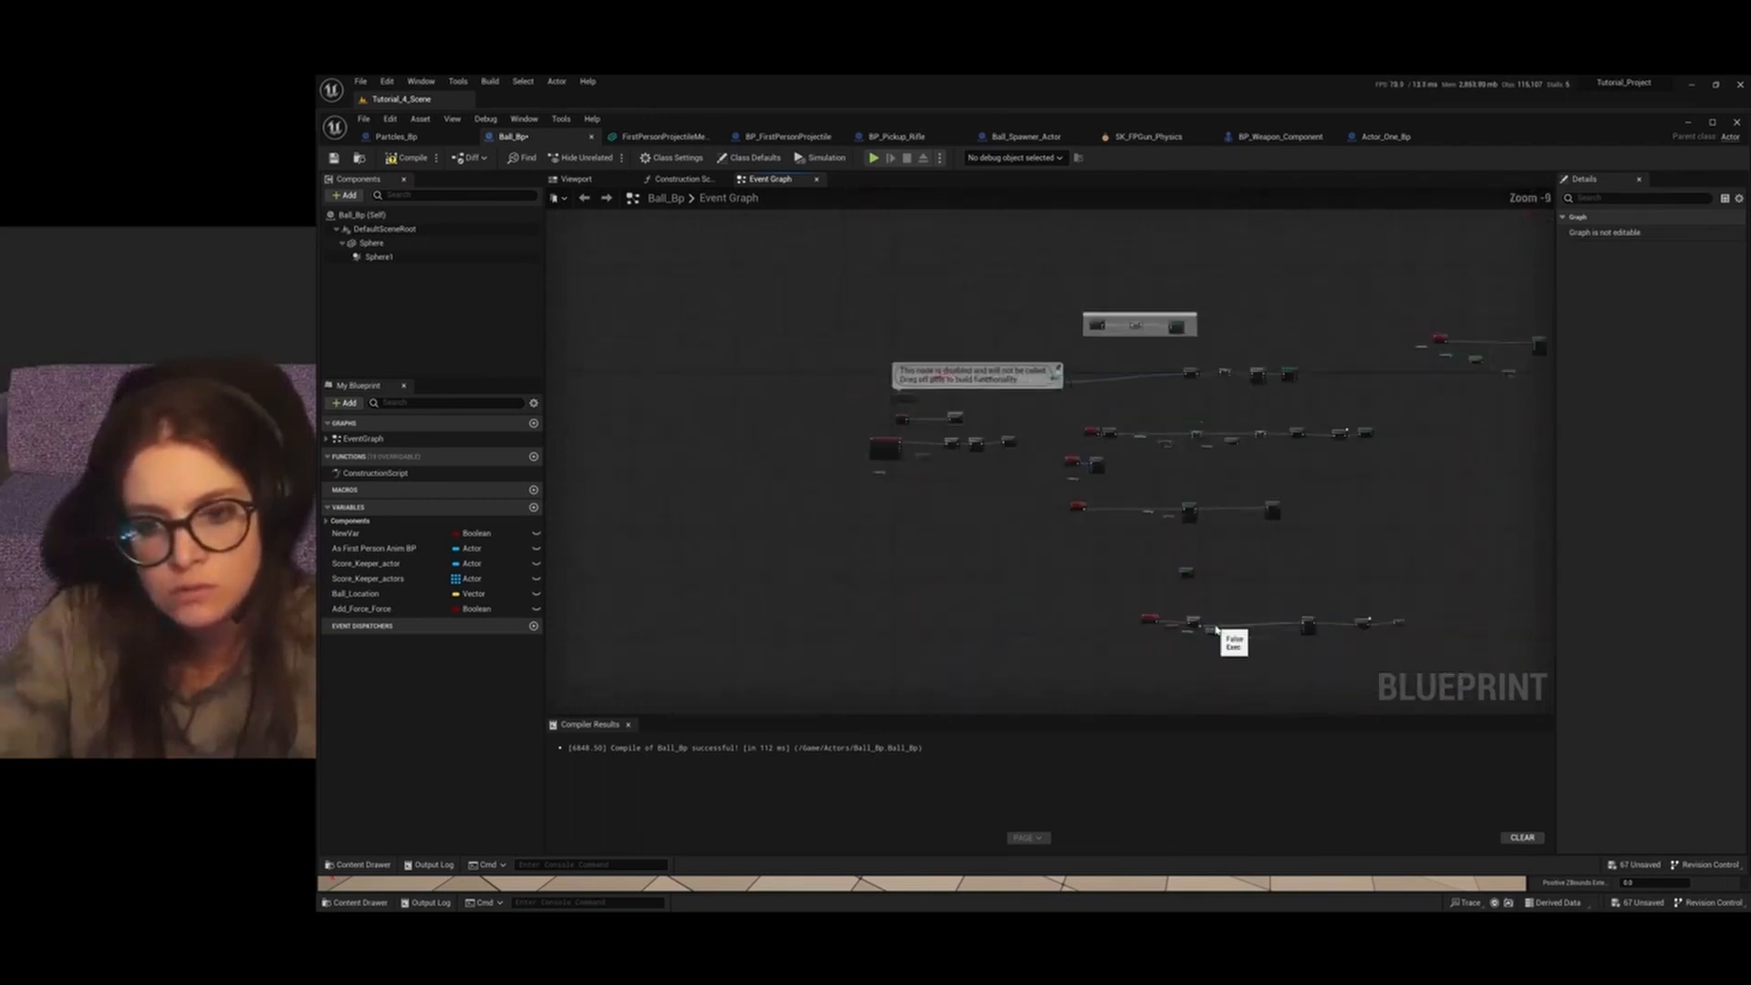
pyautogui.scroll(5, 1216, 629)
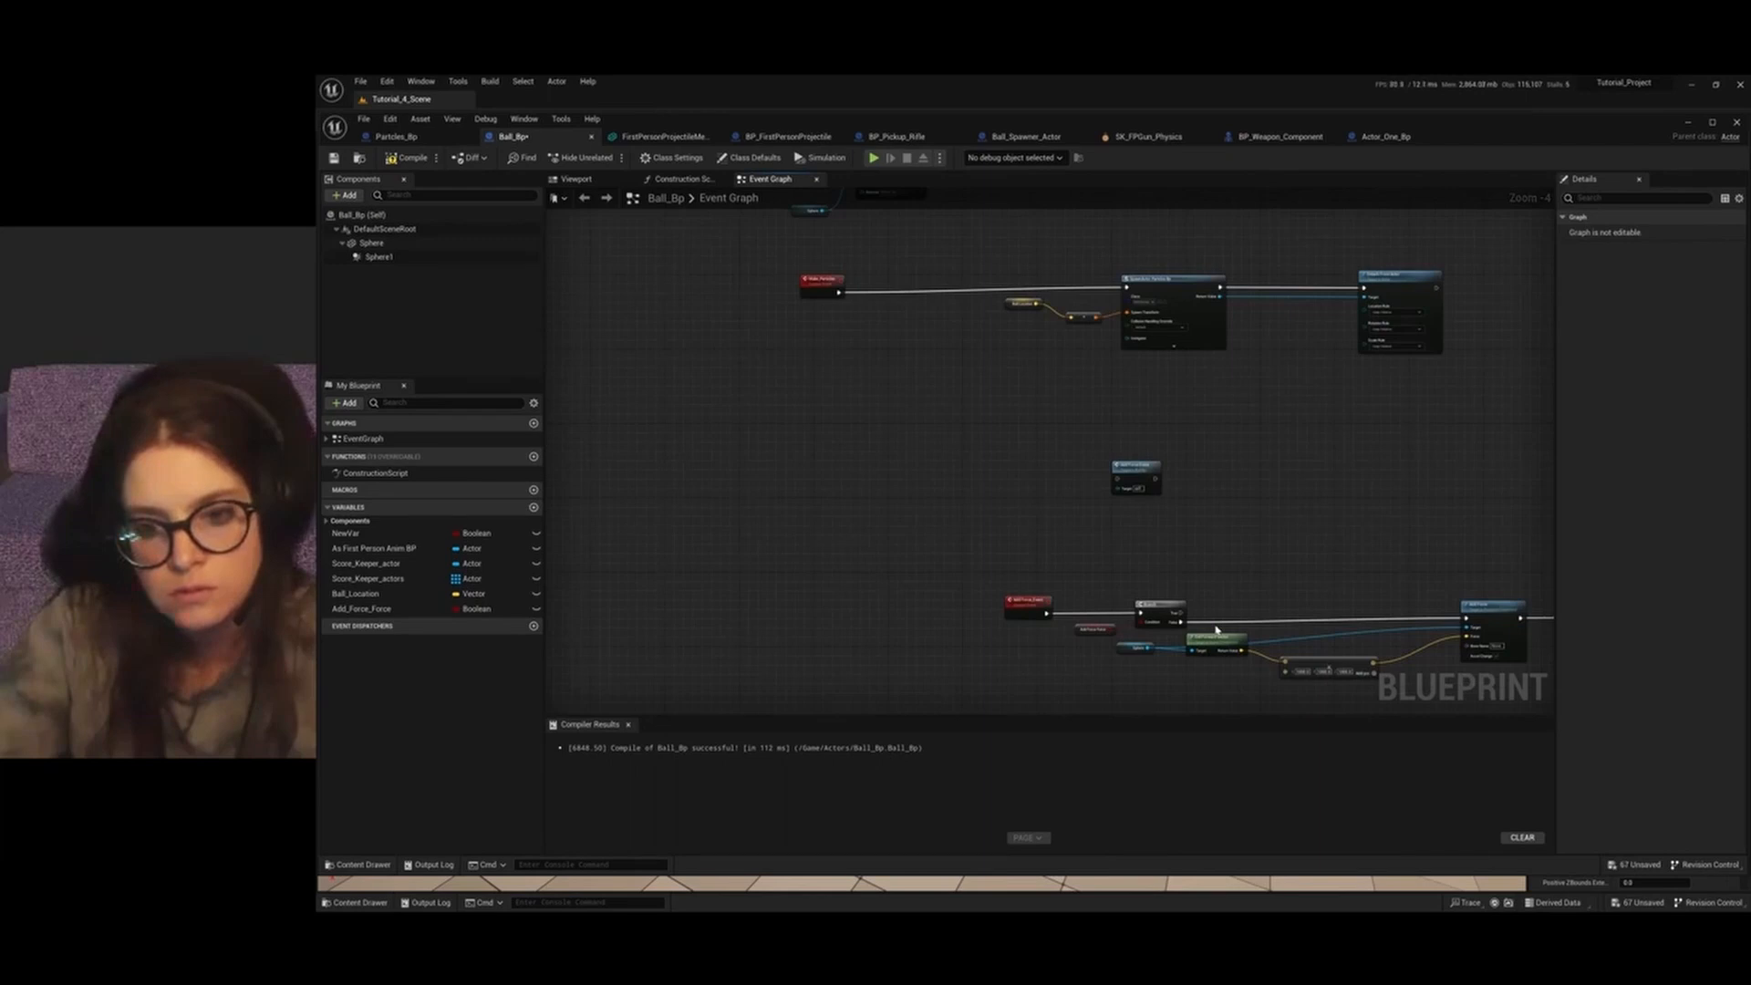
pyautogui.scroll(-3, 1216, 629)
pyautogui.scroll(4, 911, 337)
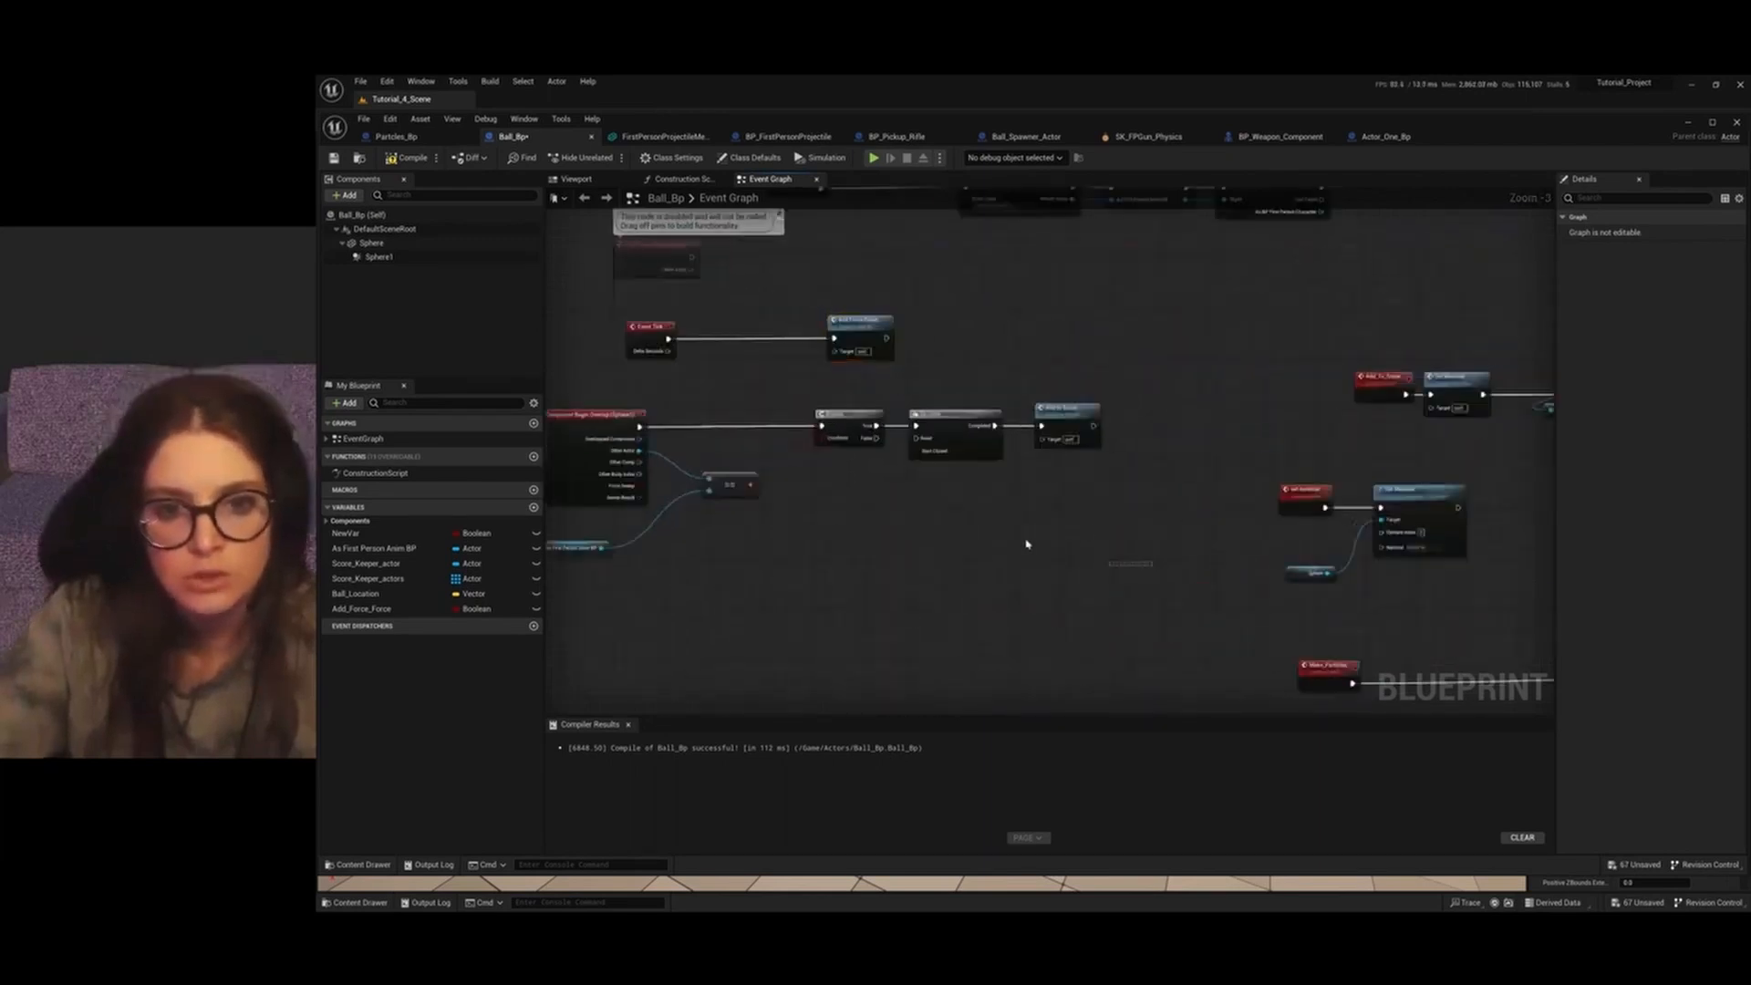
pyautogui.moveTo(1027, 544); pyautogui.dragTo(616, 615)
pyautogui.scroll(-3, 732, 335)
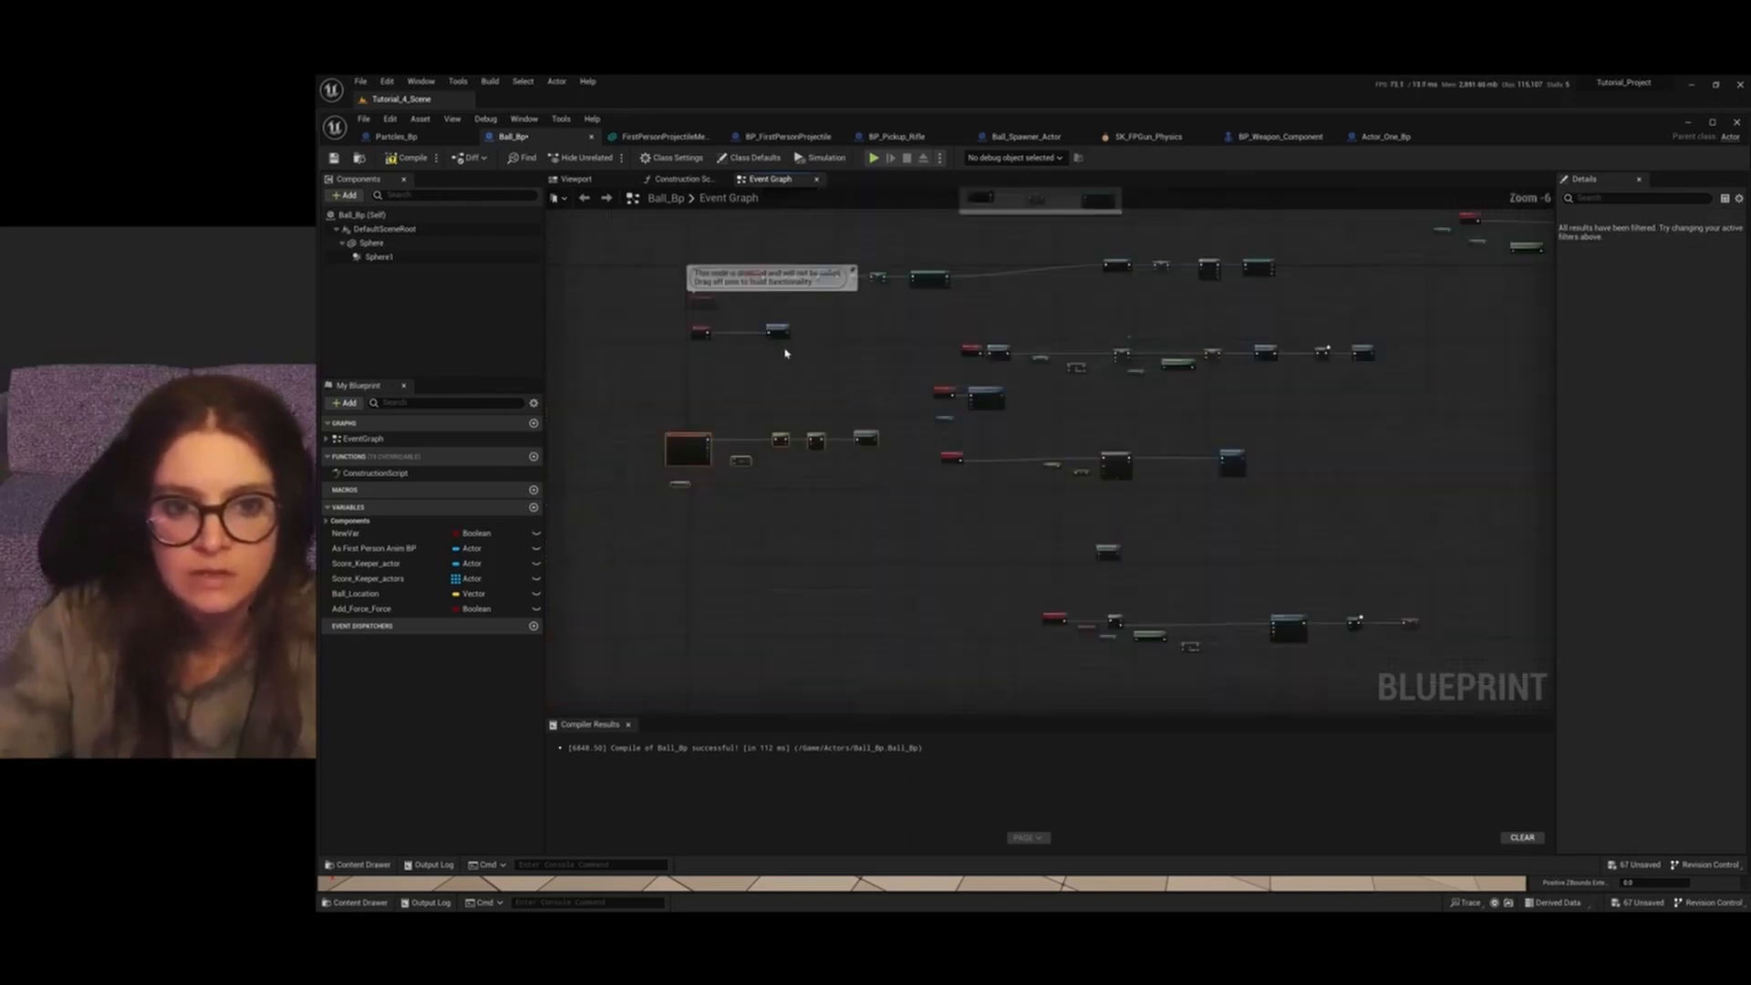
pyautogui.scroll(3, 695, 348)
pyautogui.scroll(-4, 612, 367)
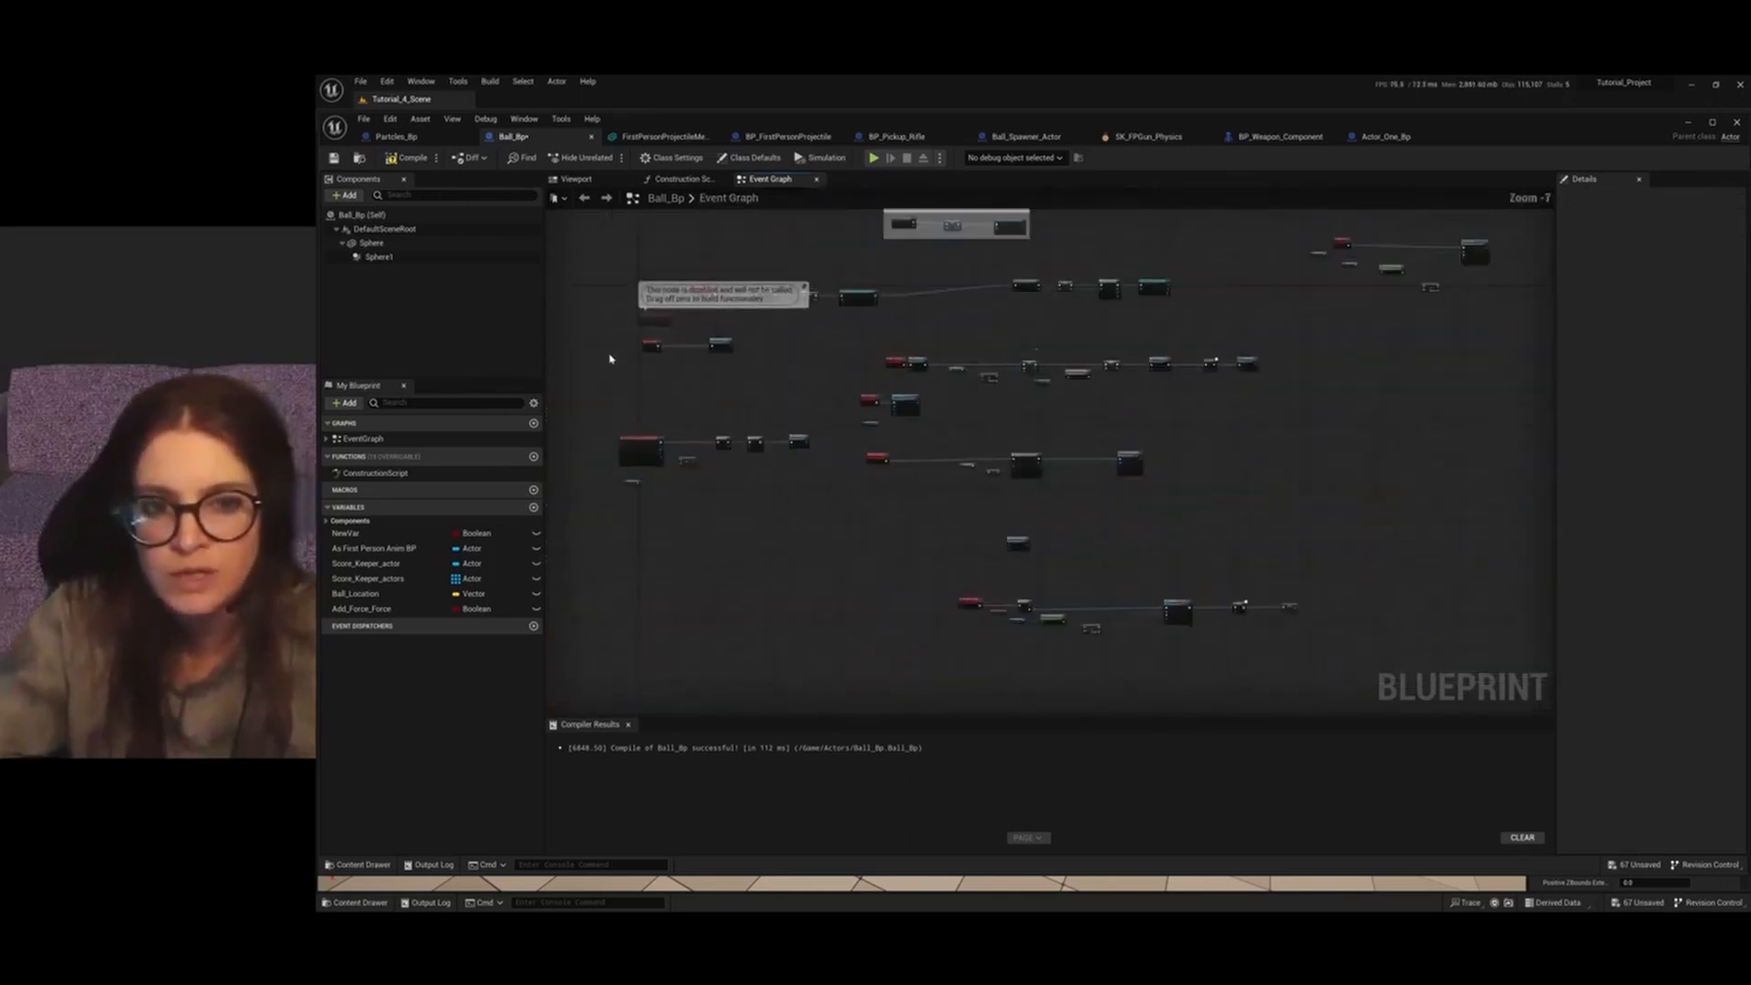
# Compile Ball_Bp, run the level to test how the spawned ball moves, and stop the play session
pyautogui.click(408, 158)
pyautogui.scroll(2, 1080, 599)
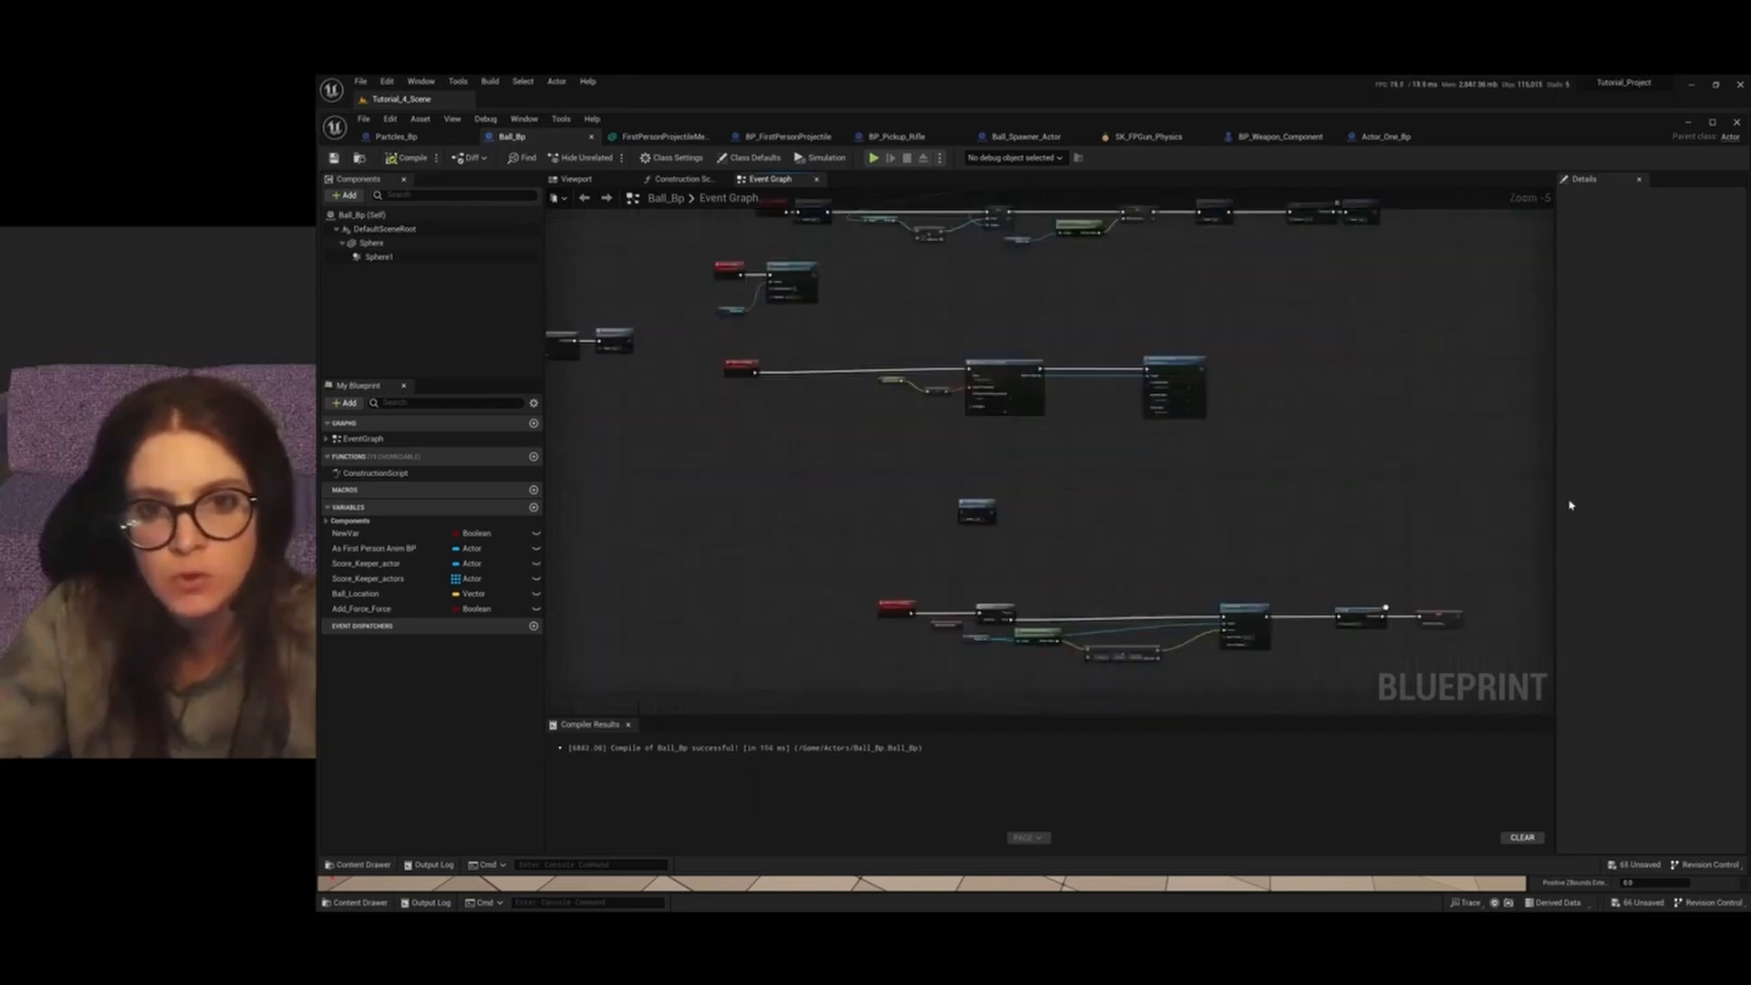
pyautogui.click(1687, 123)
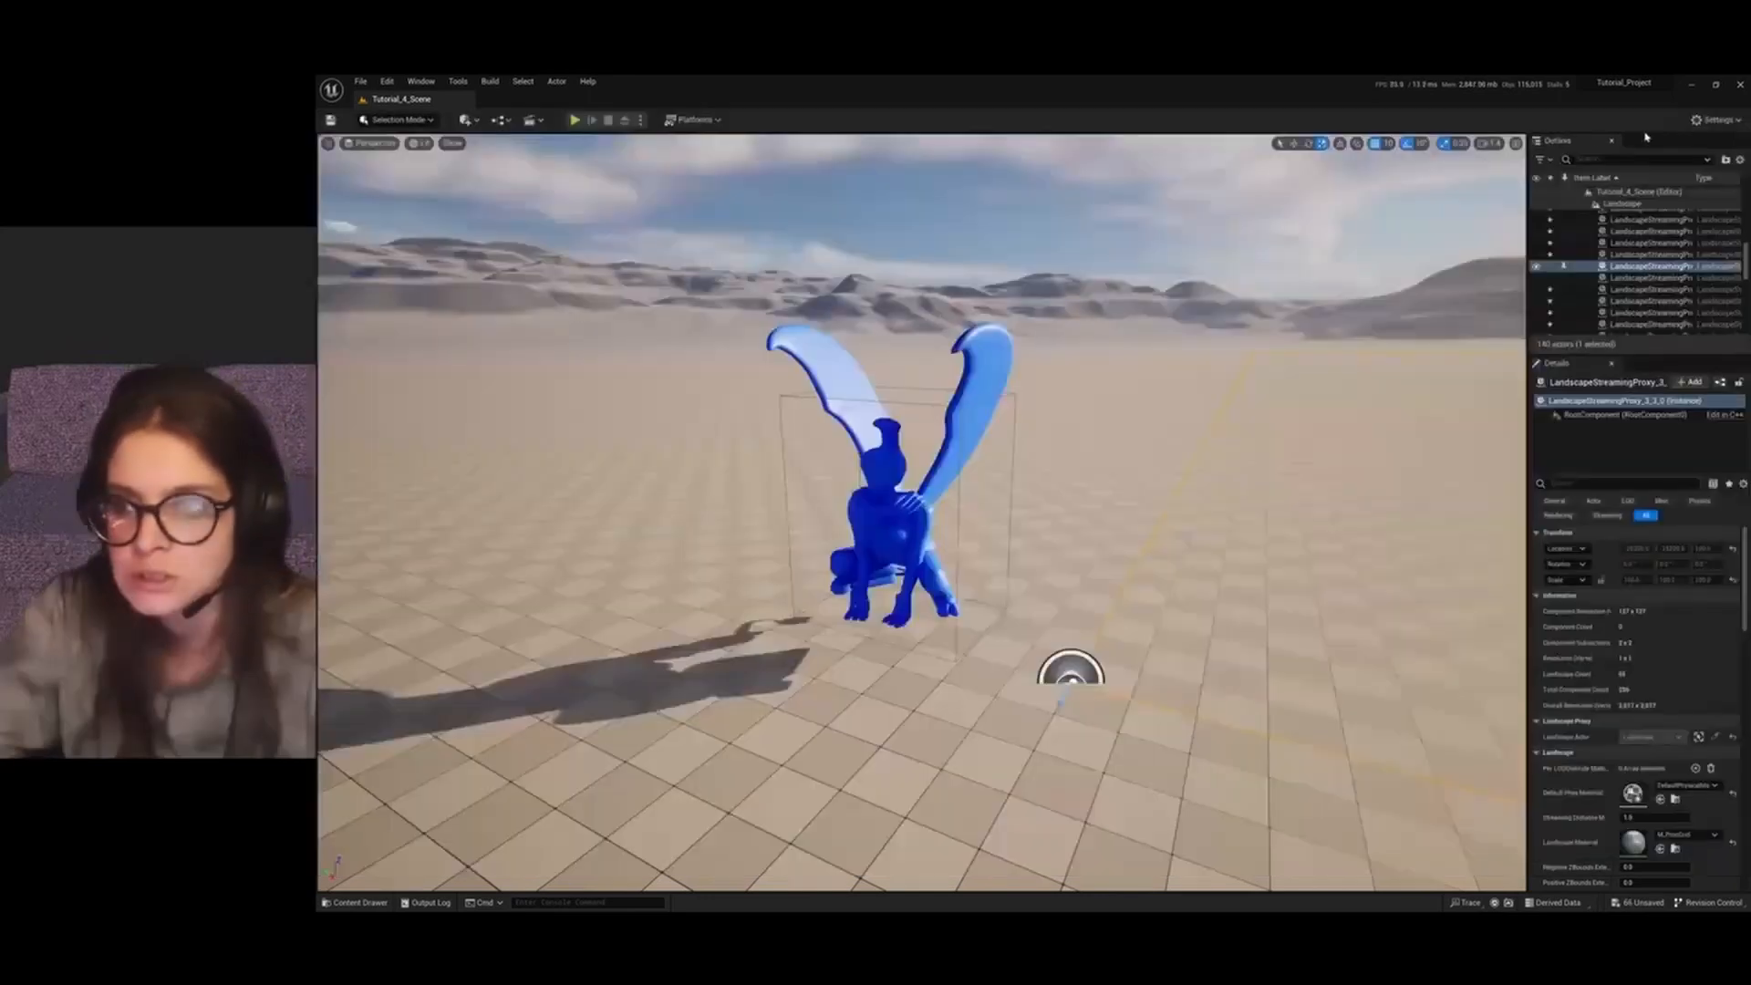
pyautogui.click(582, 120)
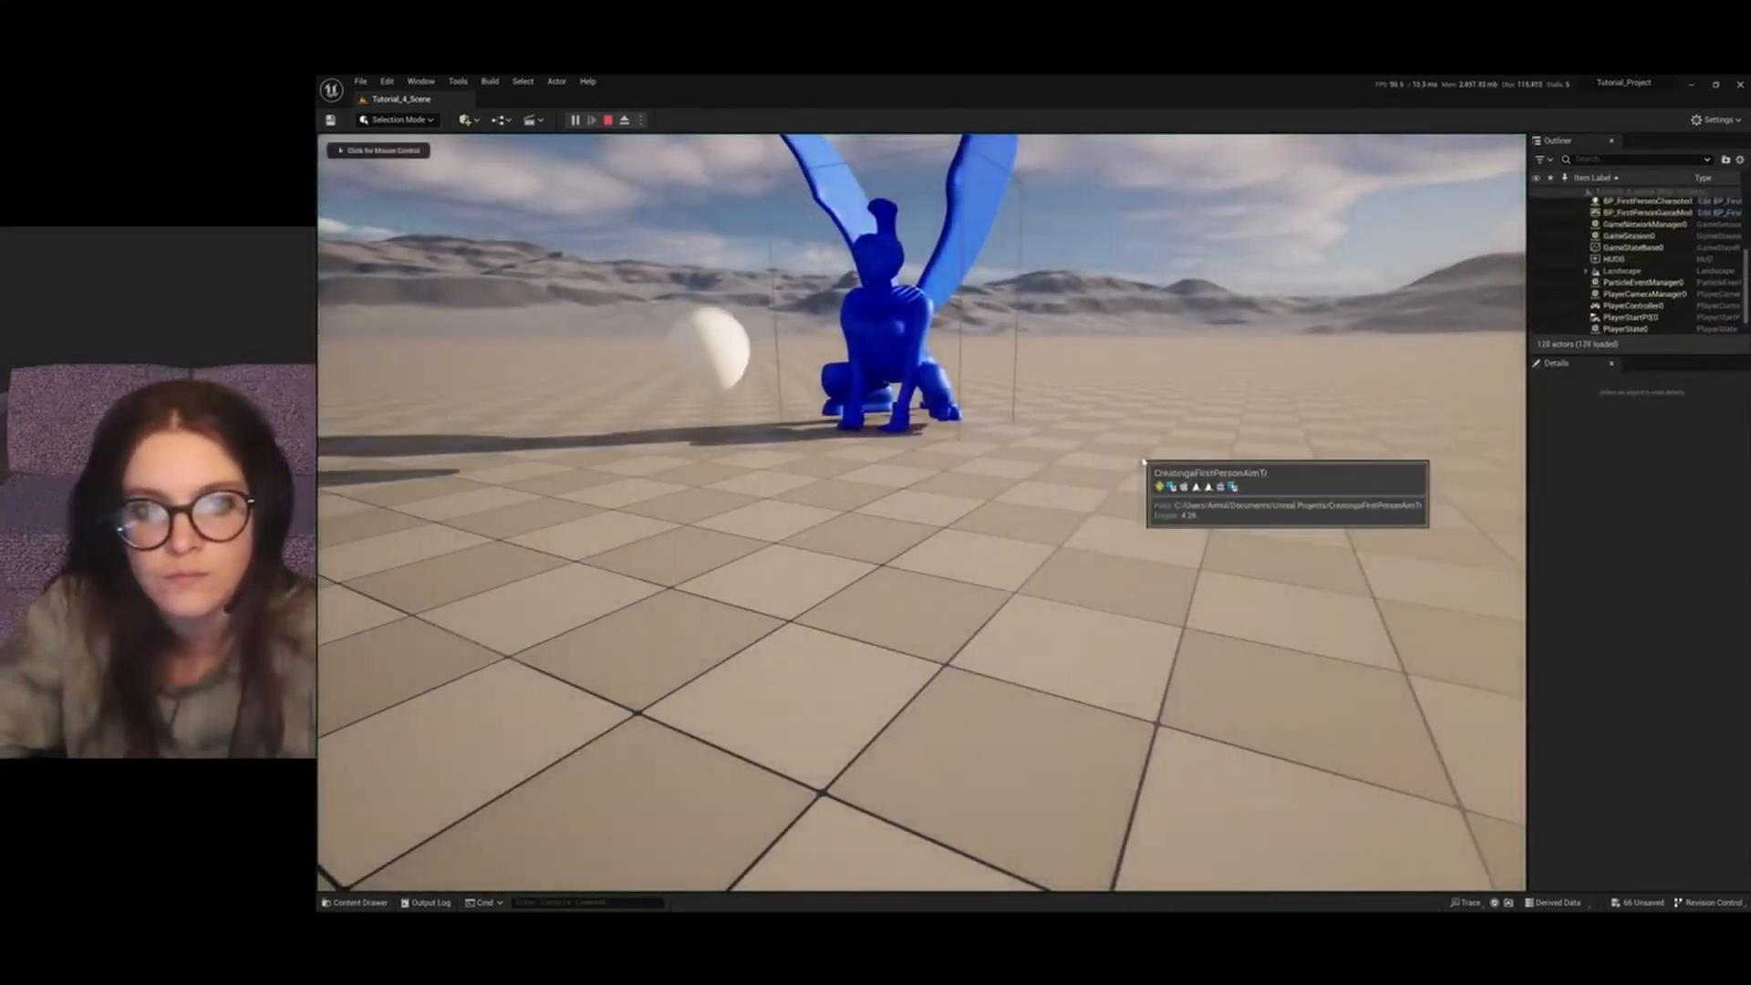
pyautogui.click(609, 121)
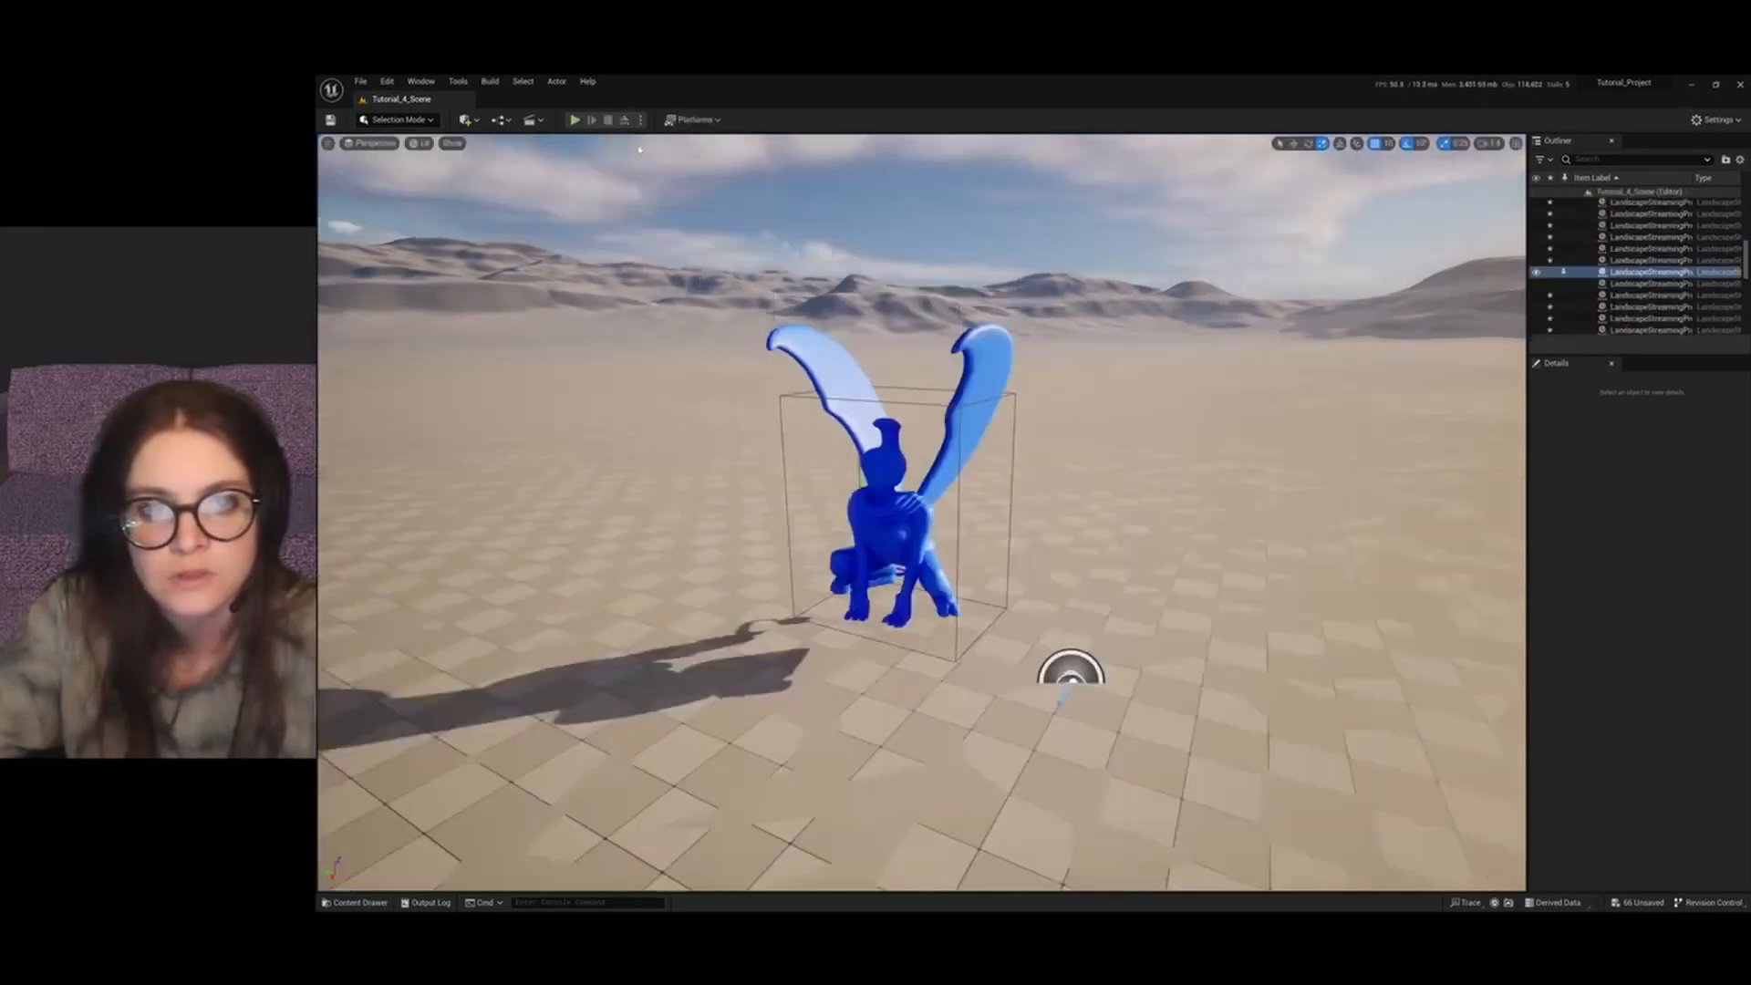
# Open the Ball_Spawner_Actor blueprint and add a Static Mesh component named "Ball Spoint Spawner" under Ball_Spawner_ChildActor
pyautogui.click(356, 902)
pyautogui.click(421, 245)
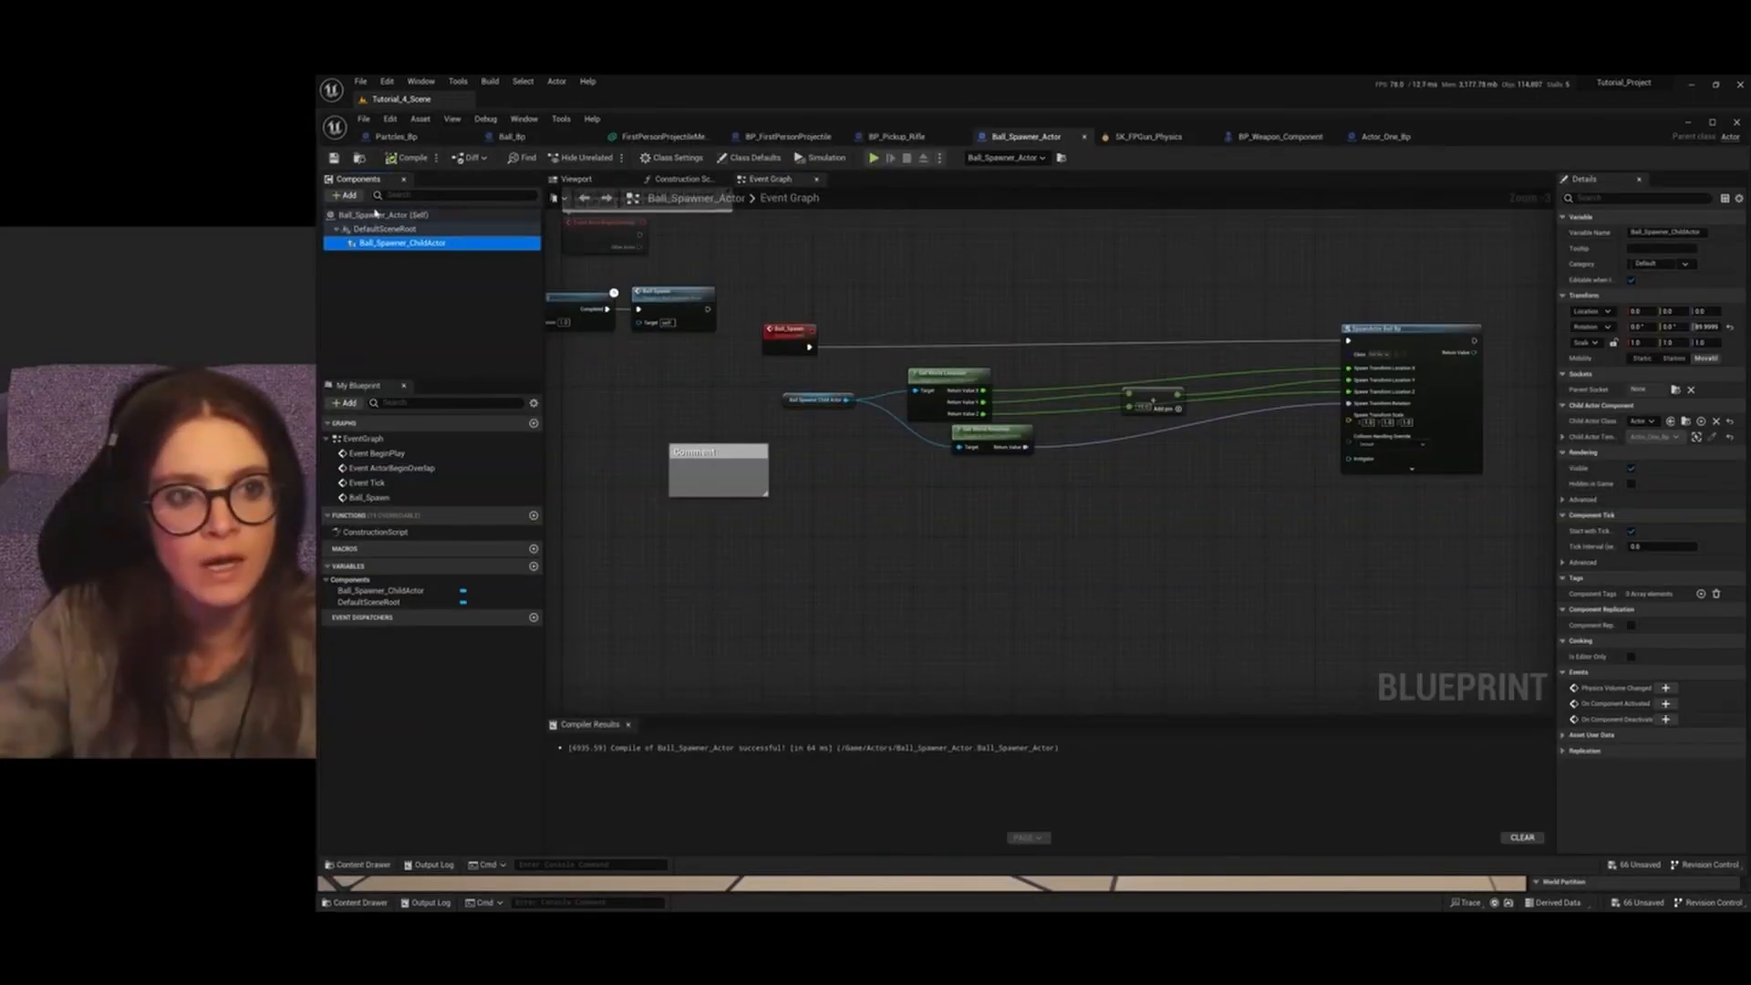
pyautogui.click(345, 195)
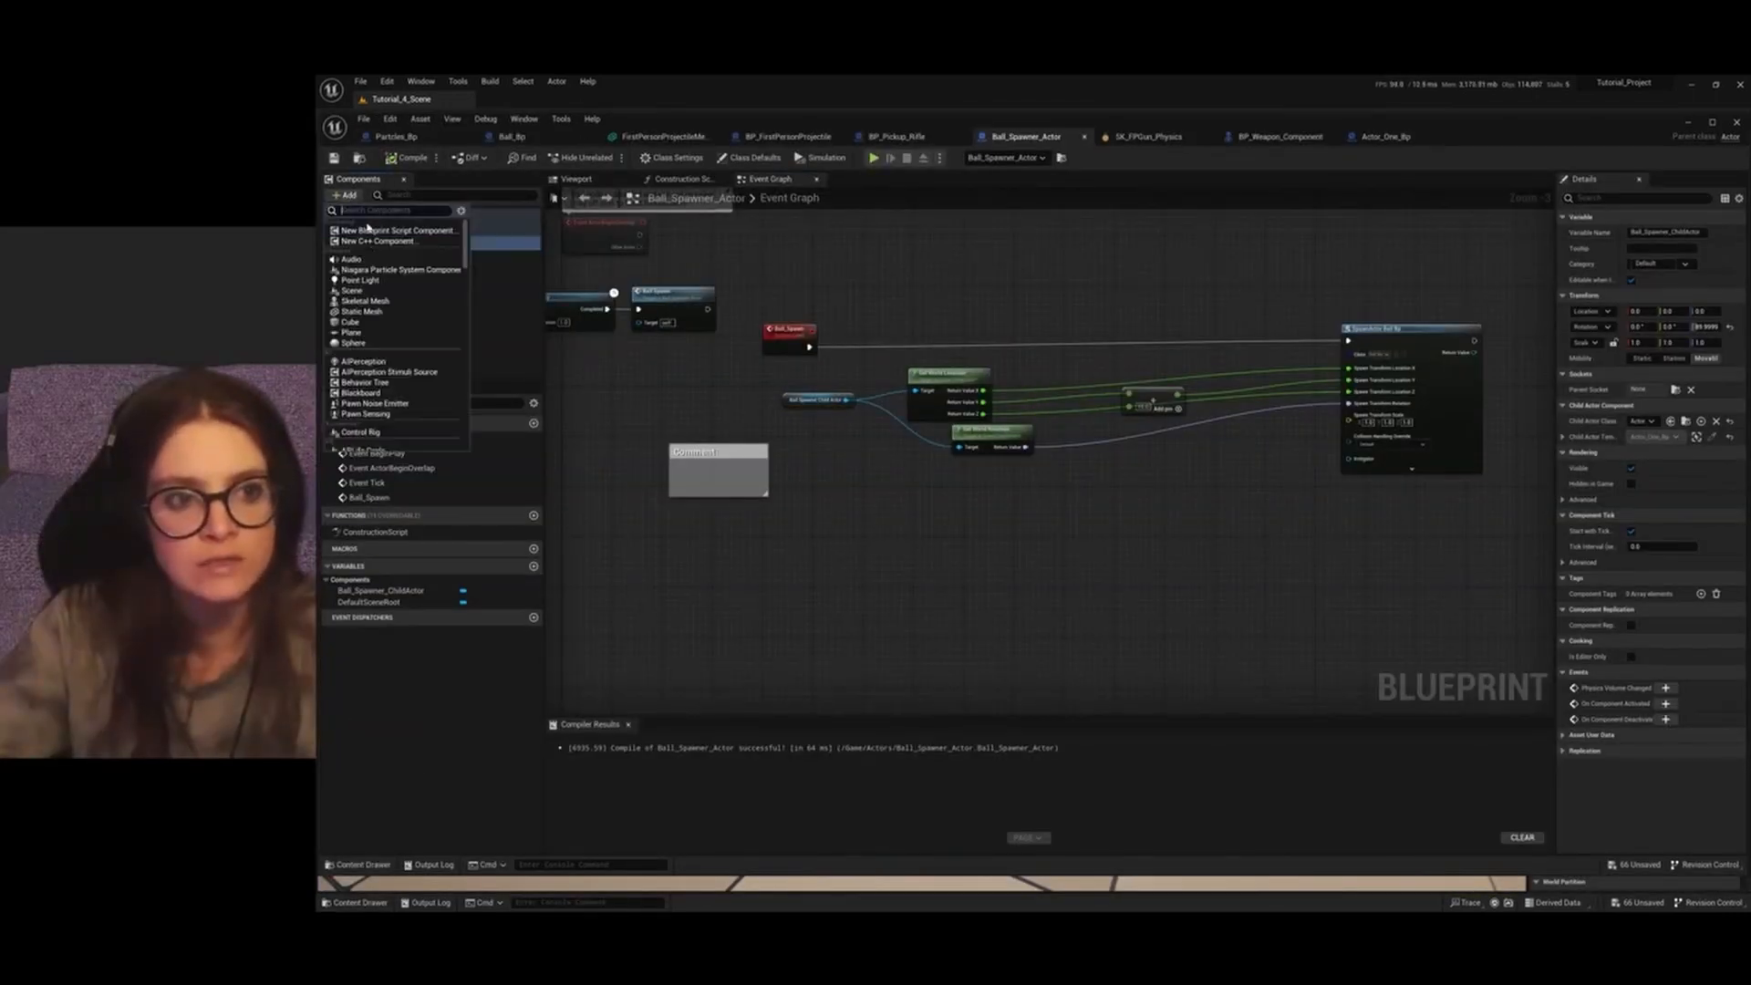
pyautogui.click(362, 312)
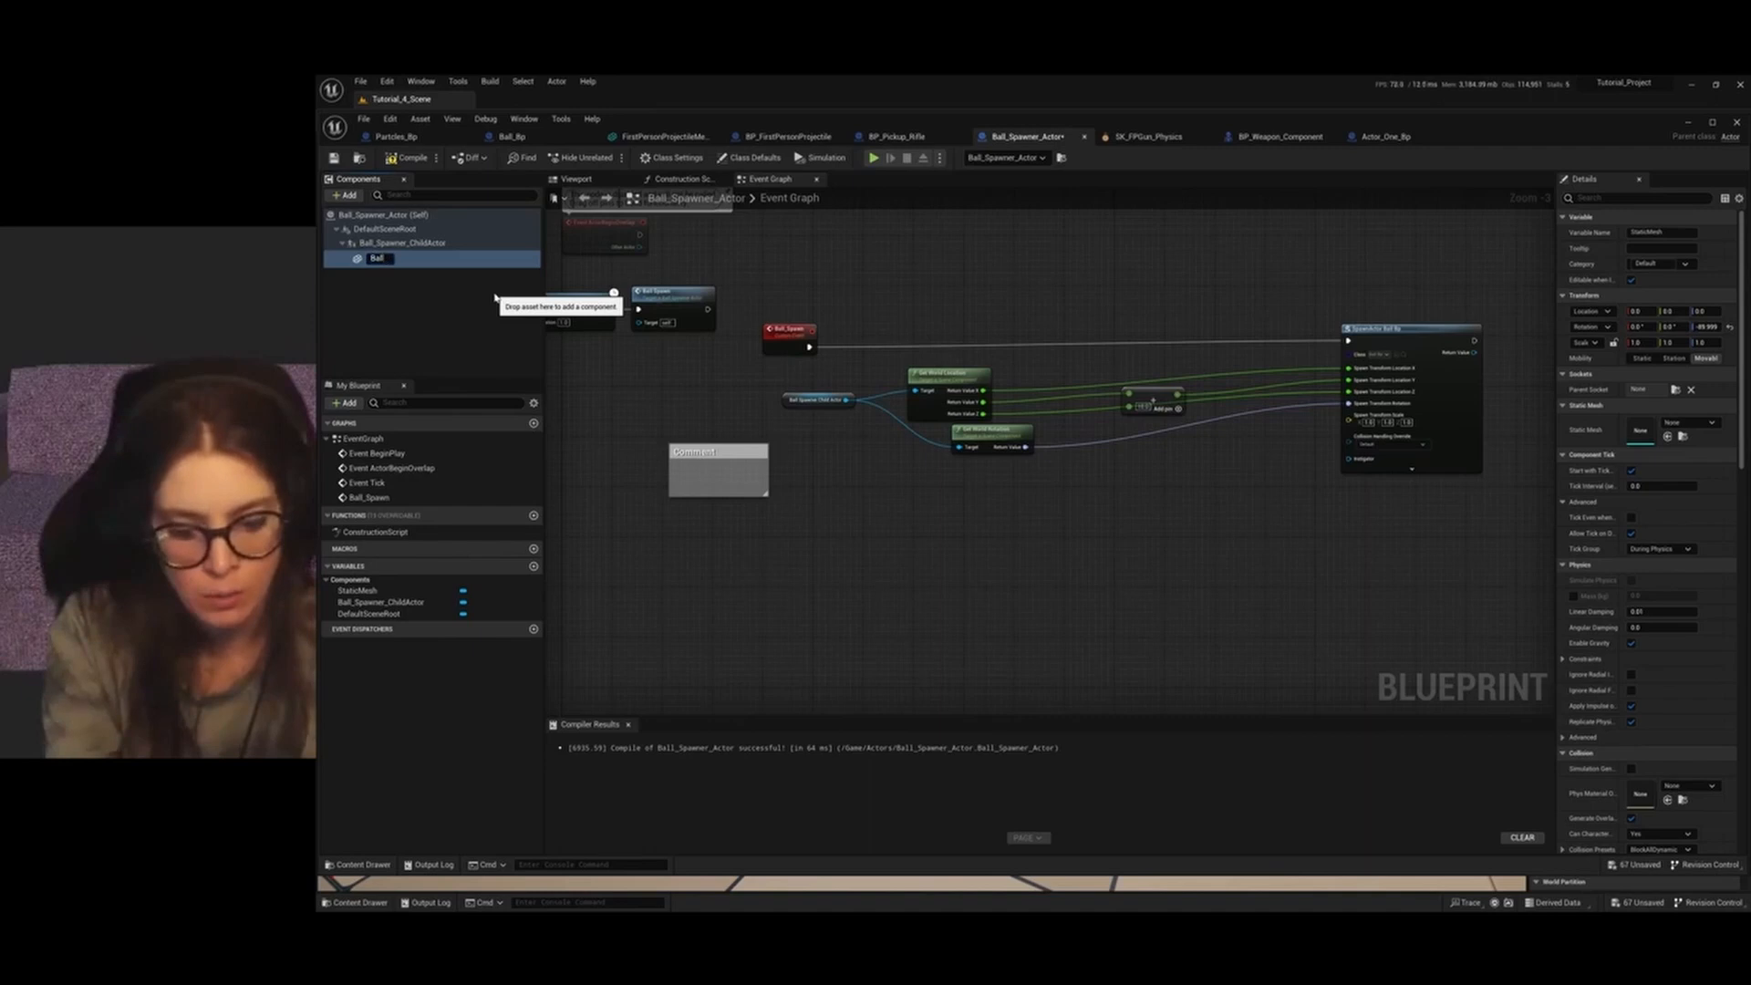
pyautogui.write('Ball Spoint')
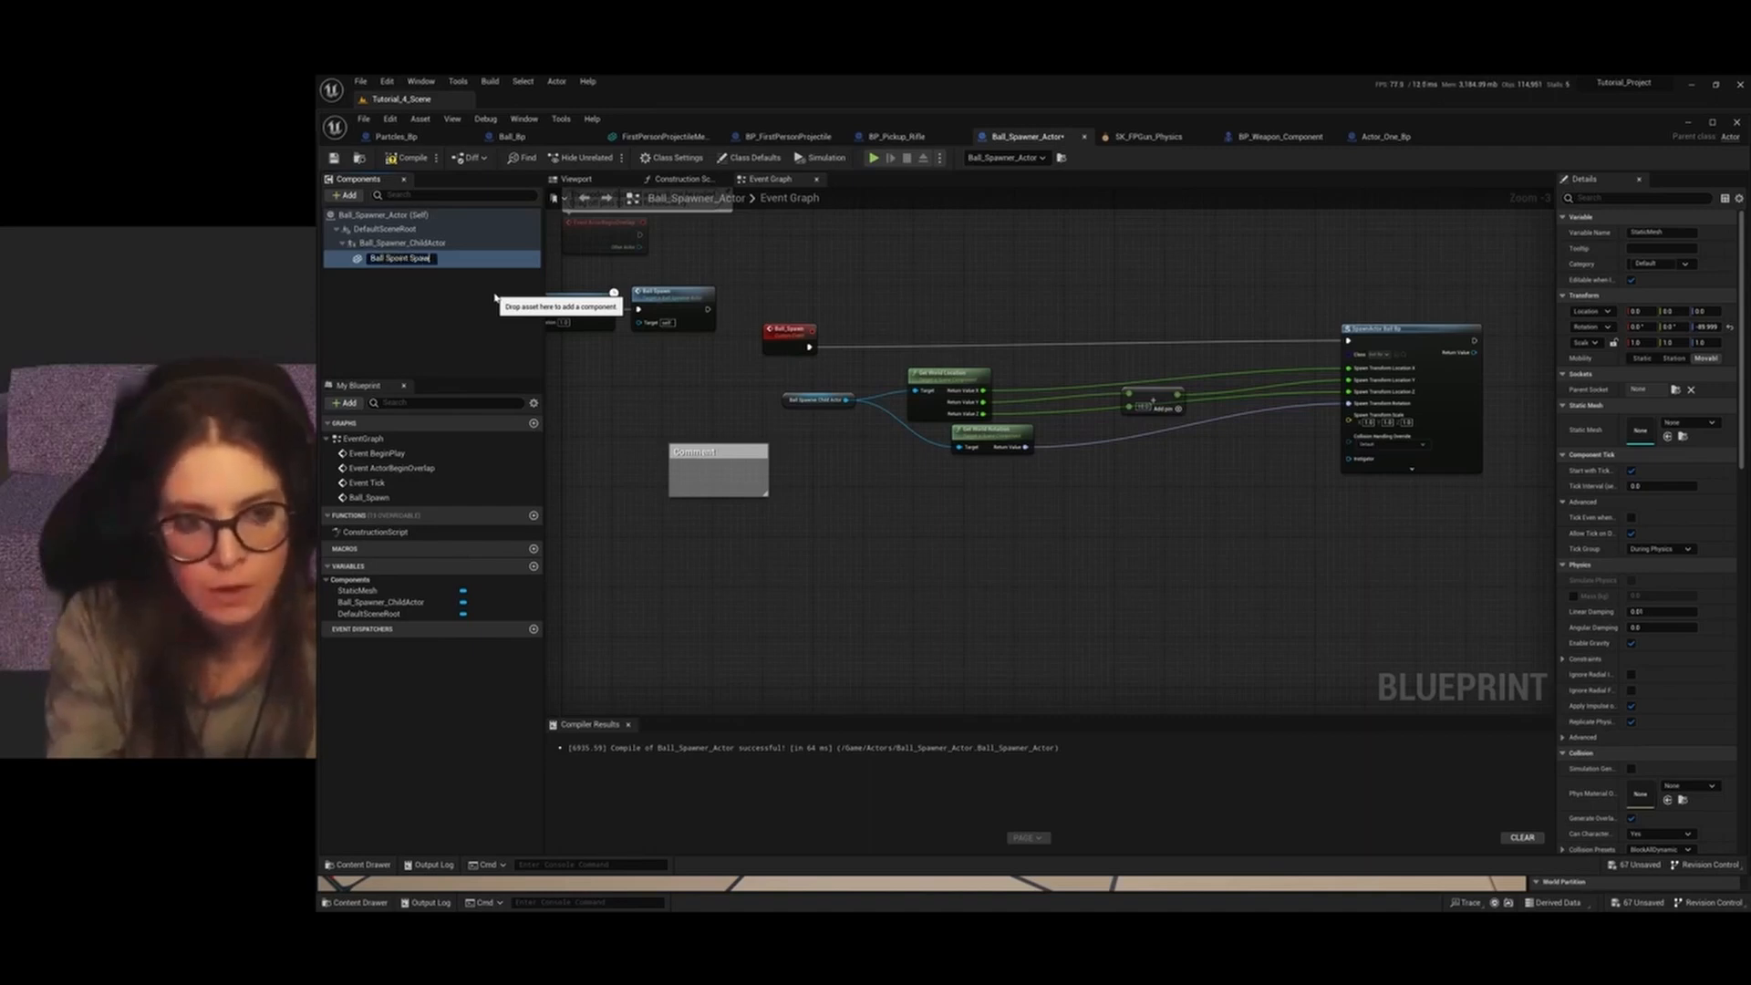
pyautogui.write(' Spawner')
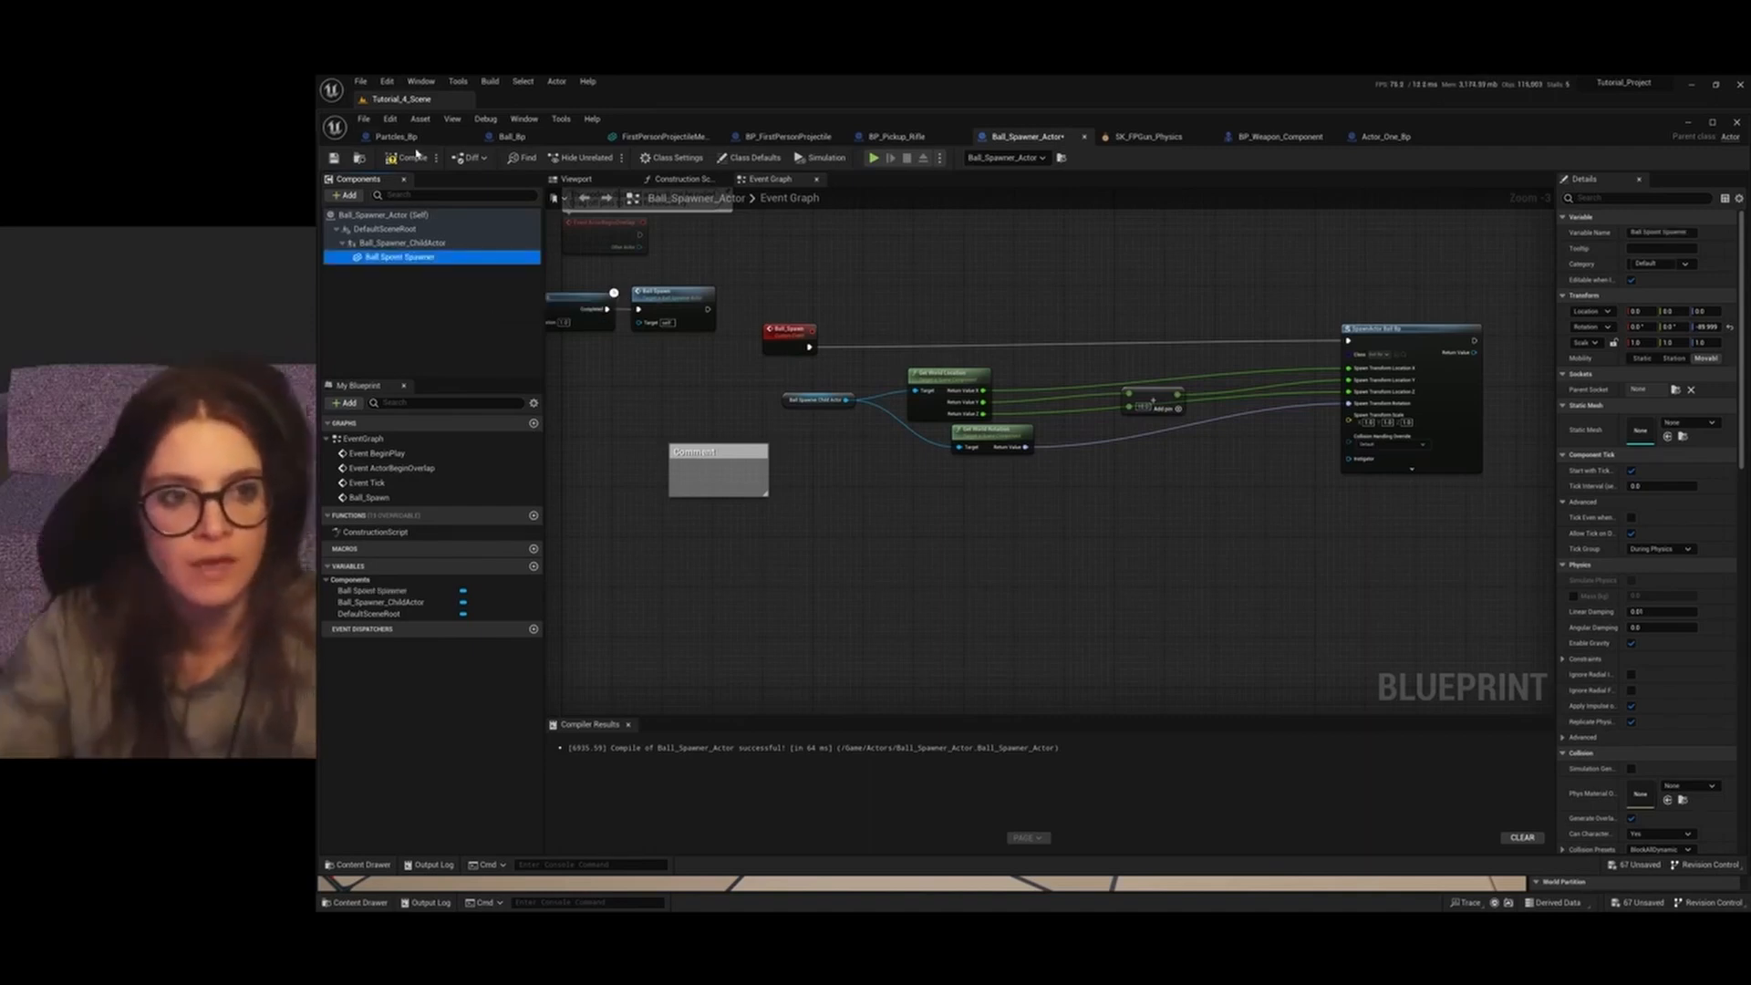
pyautogui.press('Return')
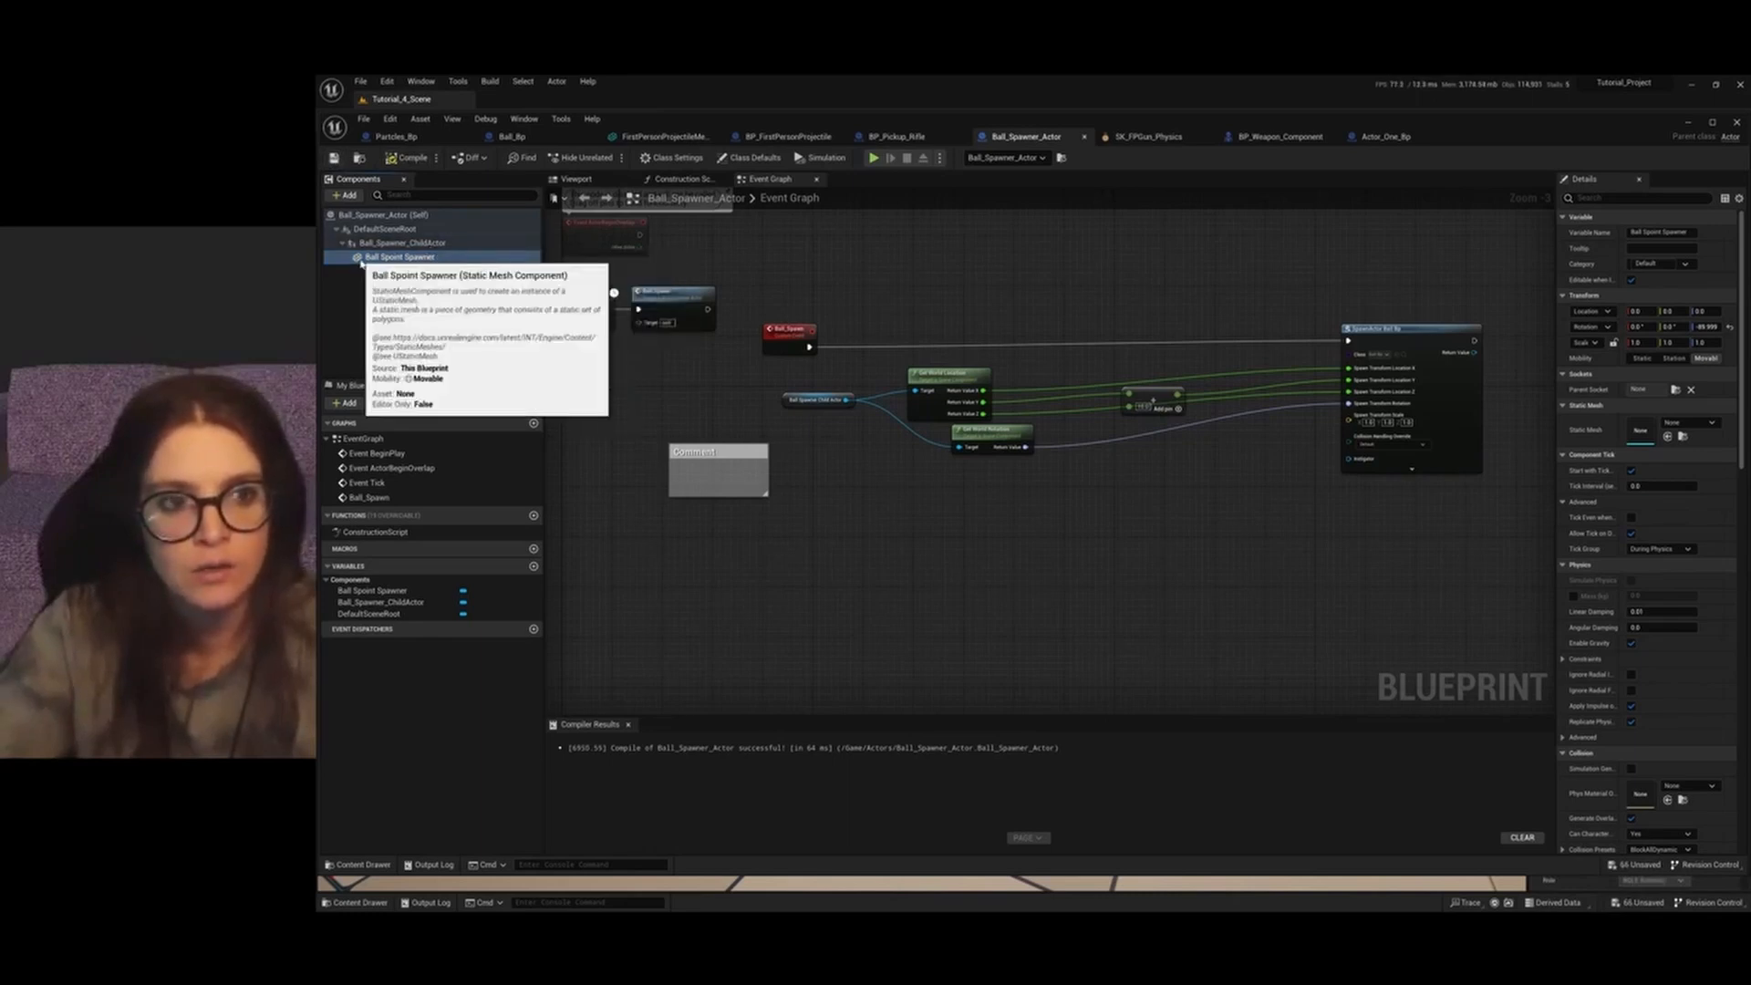
# Move Ball Spoint Spawner in front of the statue's face, at about Y -140 and Z 110, and compile the blueprint
pyautogui.click(575, 182)
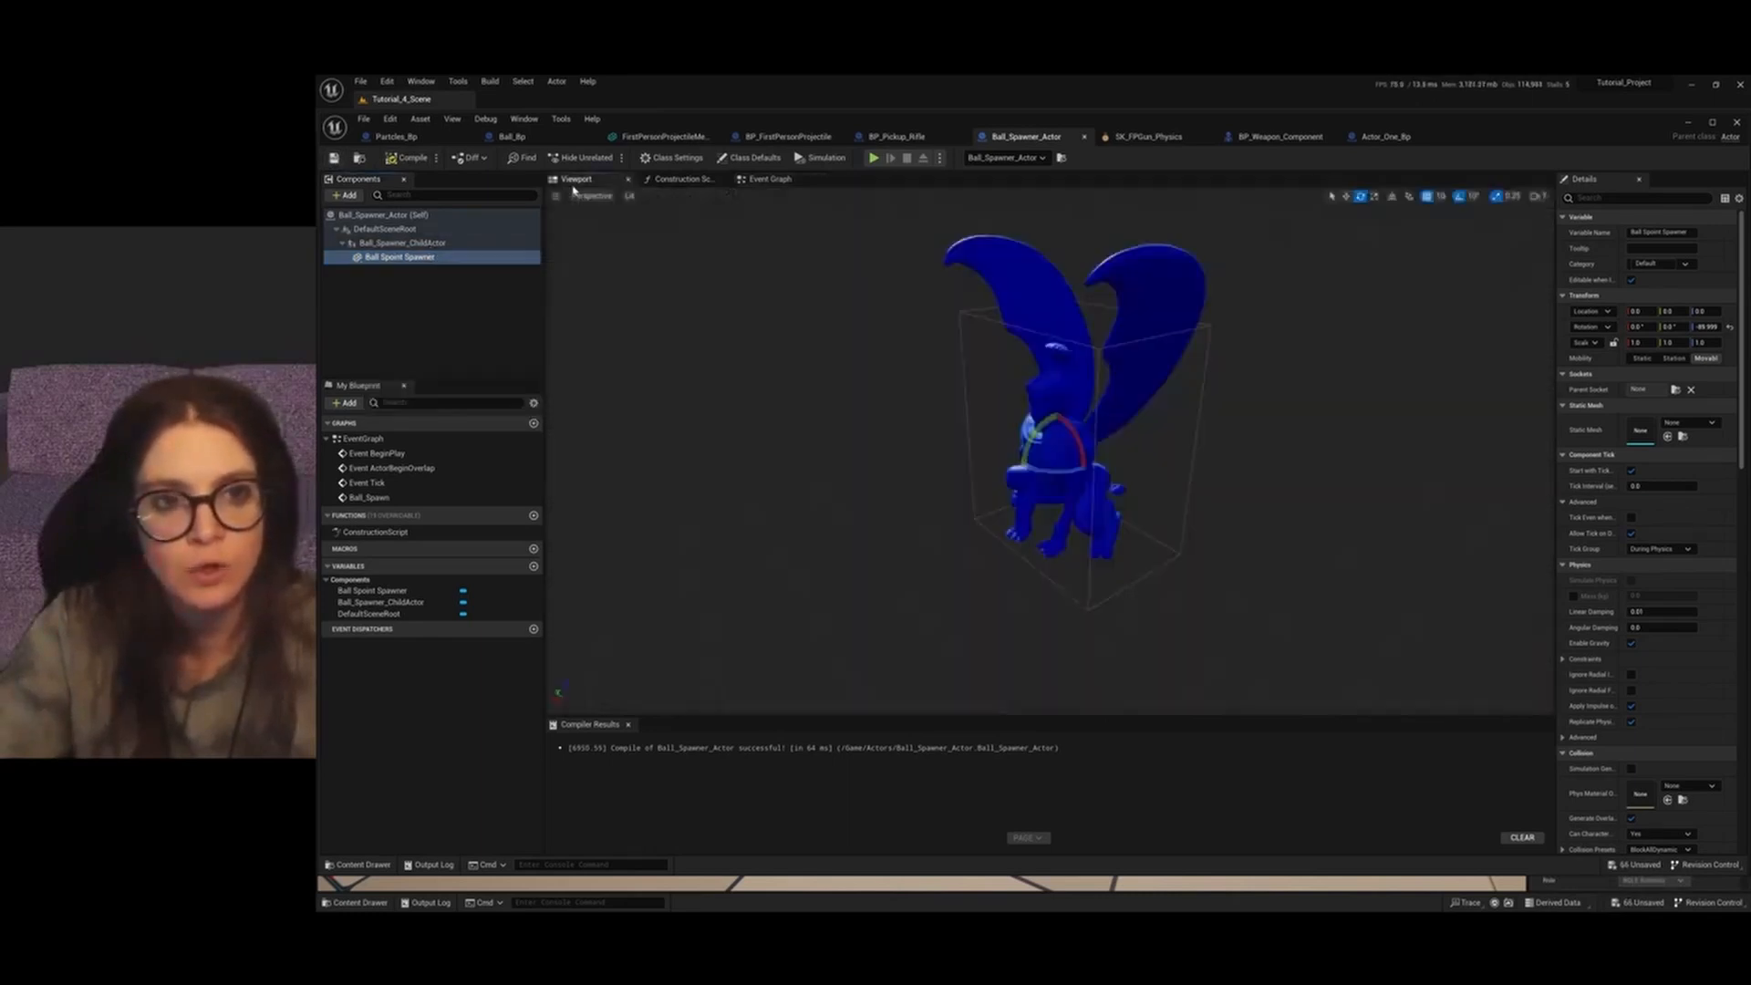
pyautogui.keyDown('alt'); pyautogui.moveTo(1118, 395); pyautogui.dragTo(1012, 342); pyautogui.keyUp('alt')
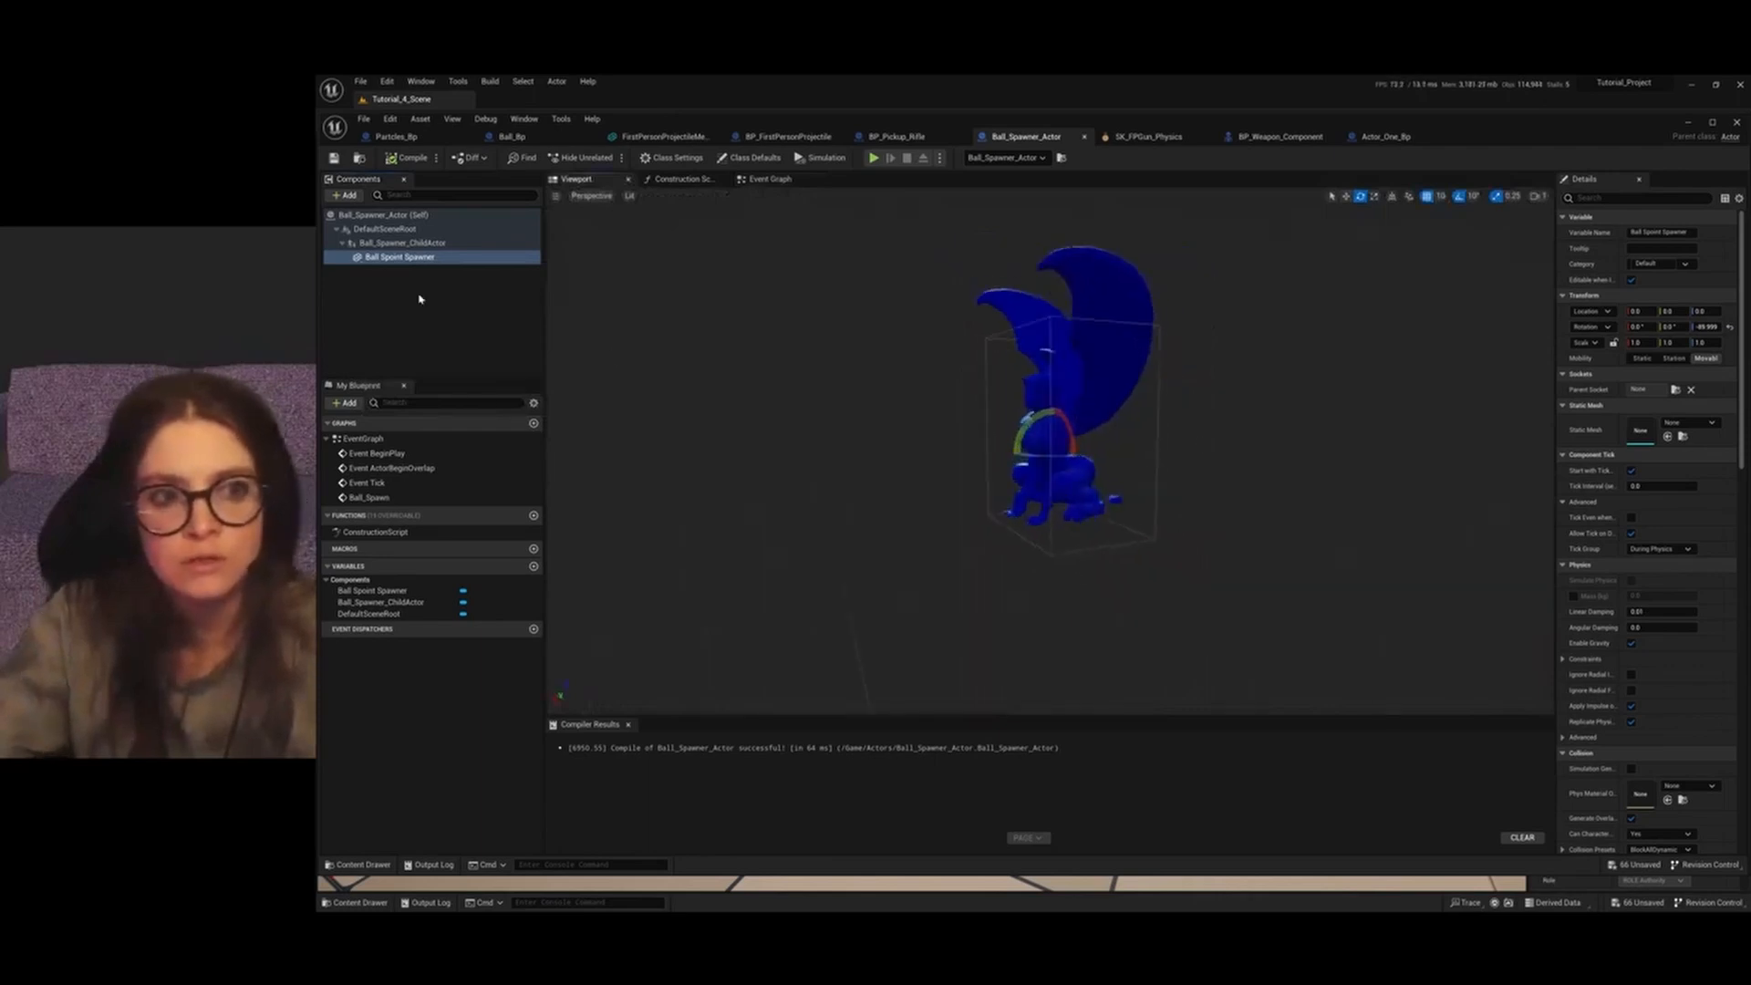
pyautogui.scroll(5, 1364, 231)
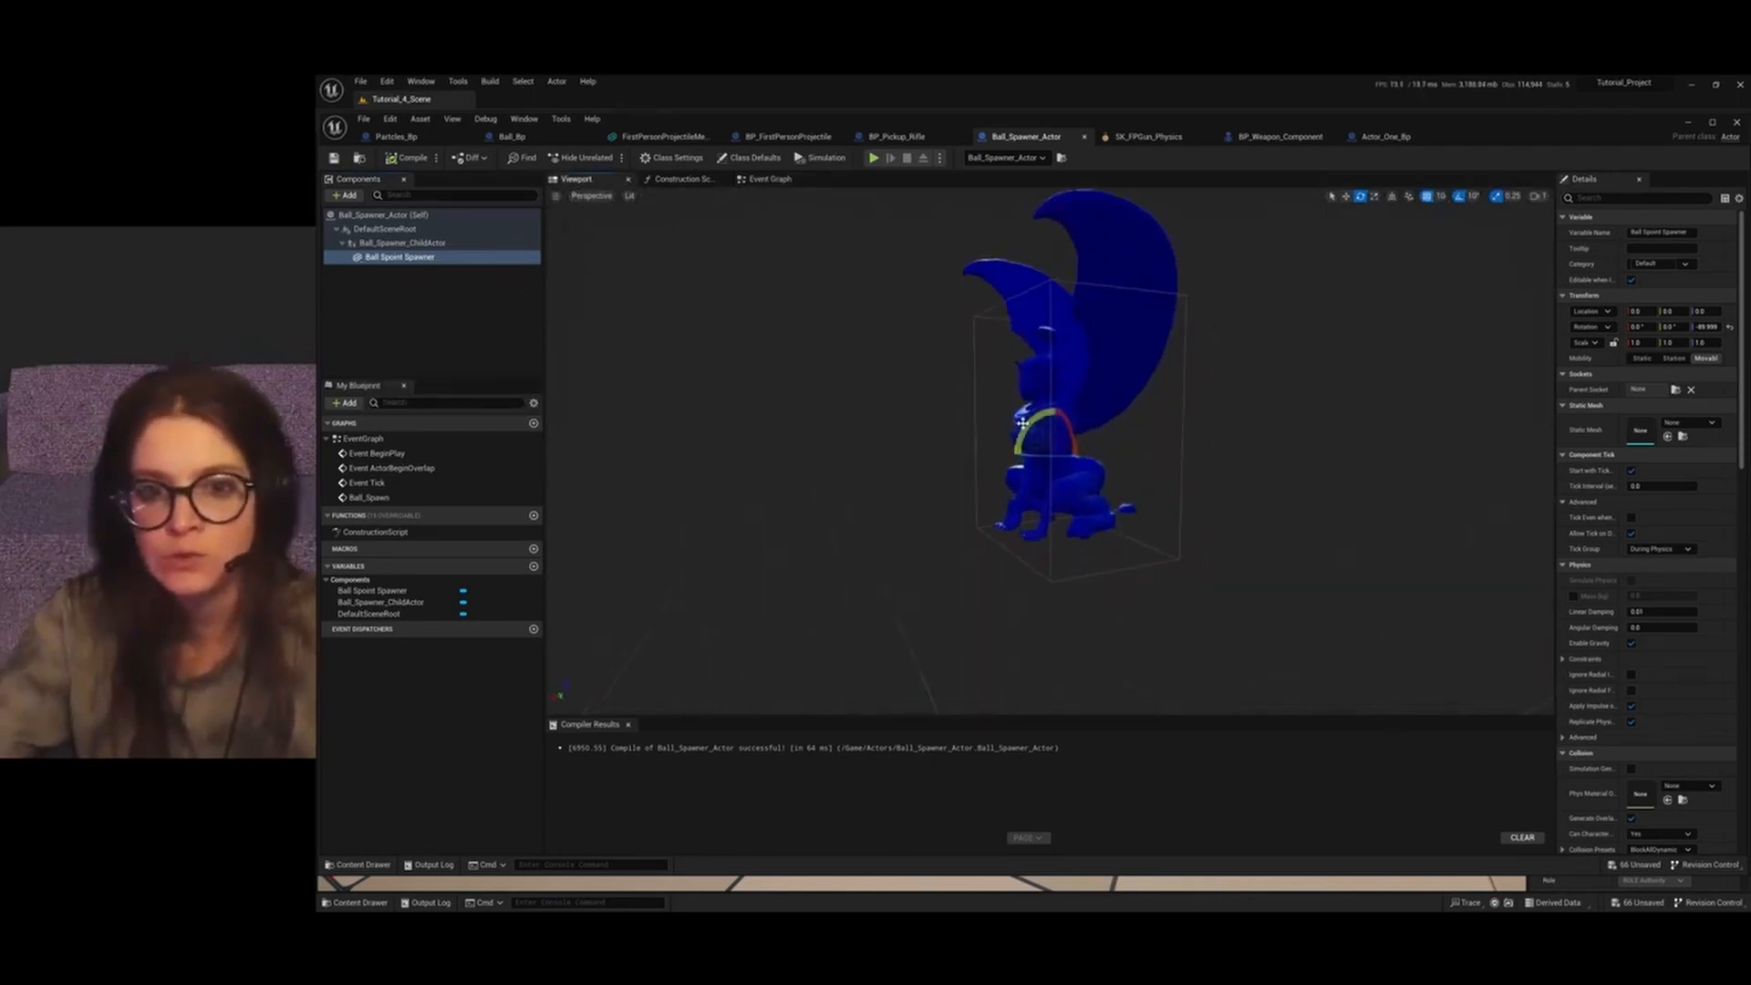
pyautogui.scroll(3, 1049, 422)
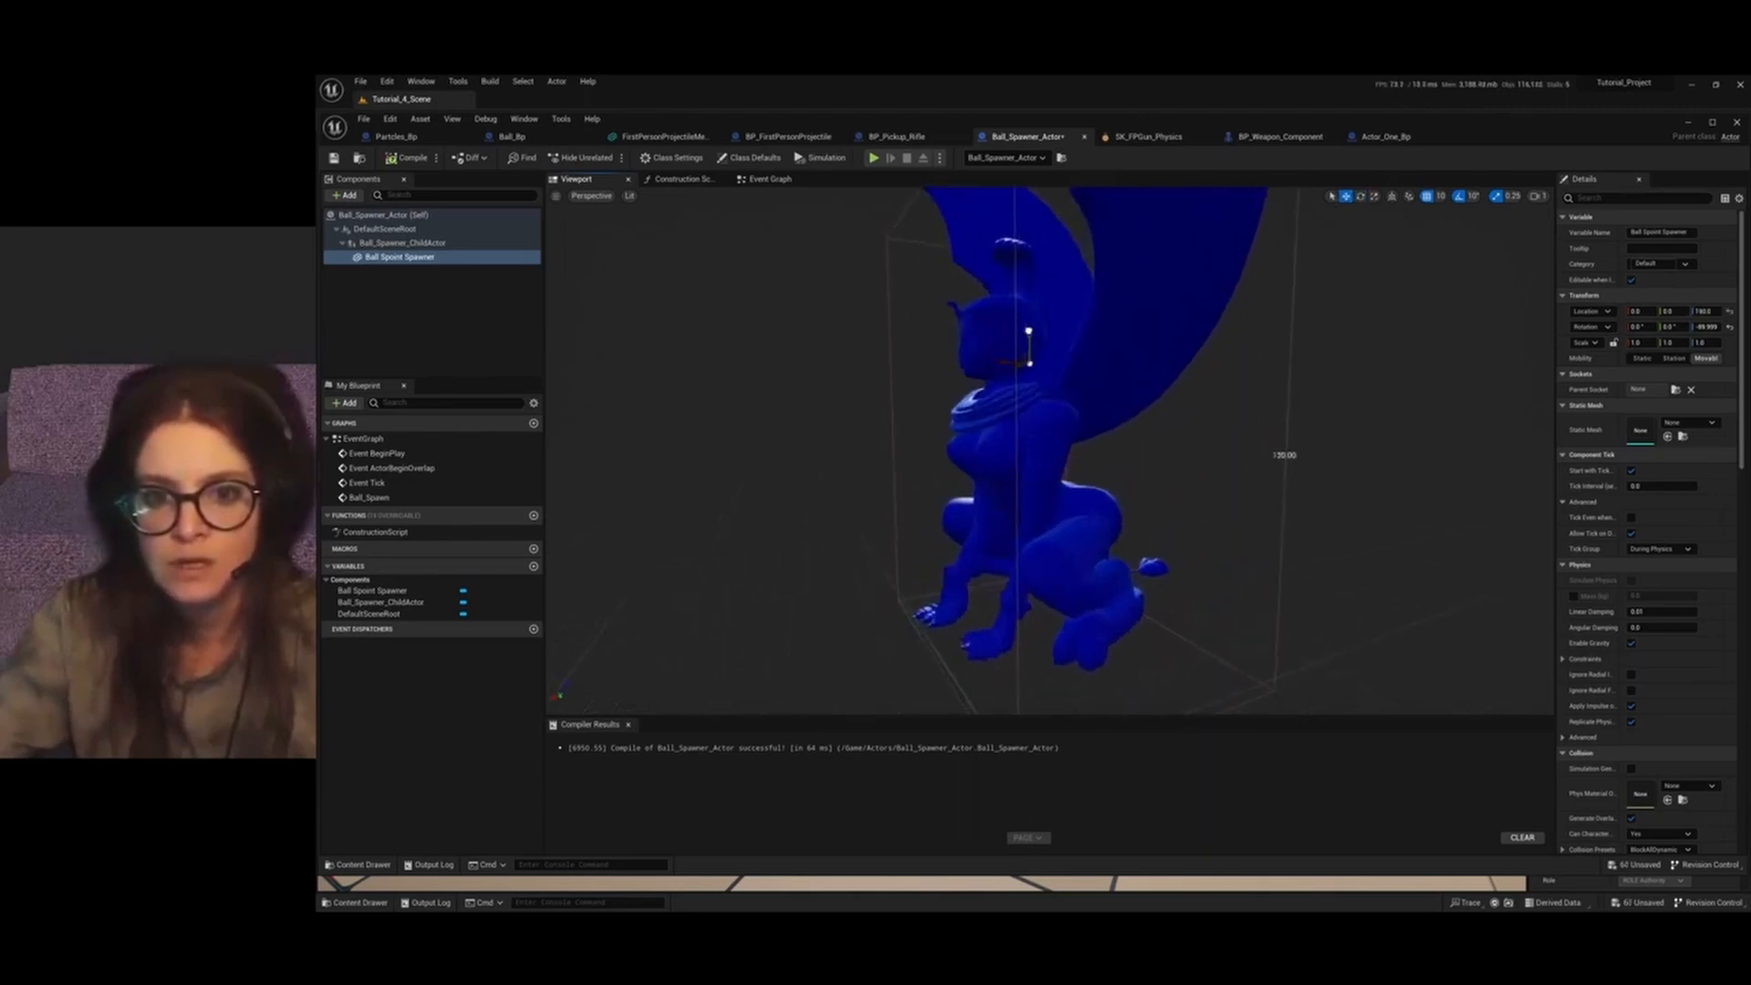
pyautogui.keyDown('alt'); pyautogui.moveTo(889, 353); pyautogui.dragTo(854, 376); pyautogui.keyUp('alt')
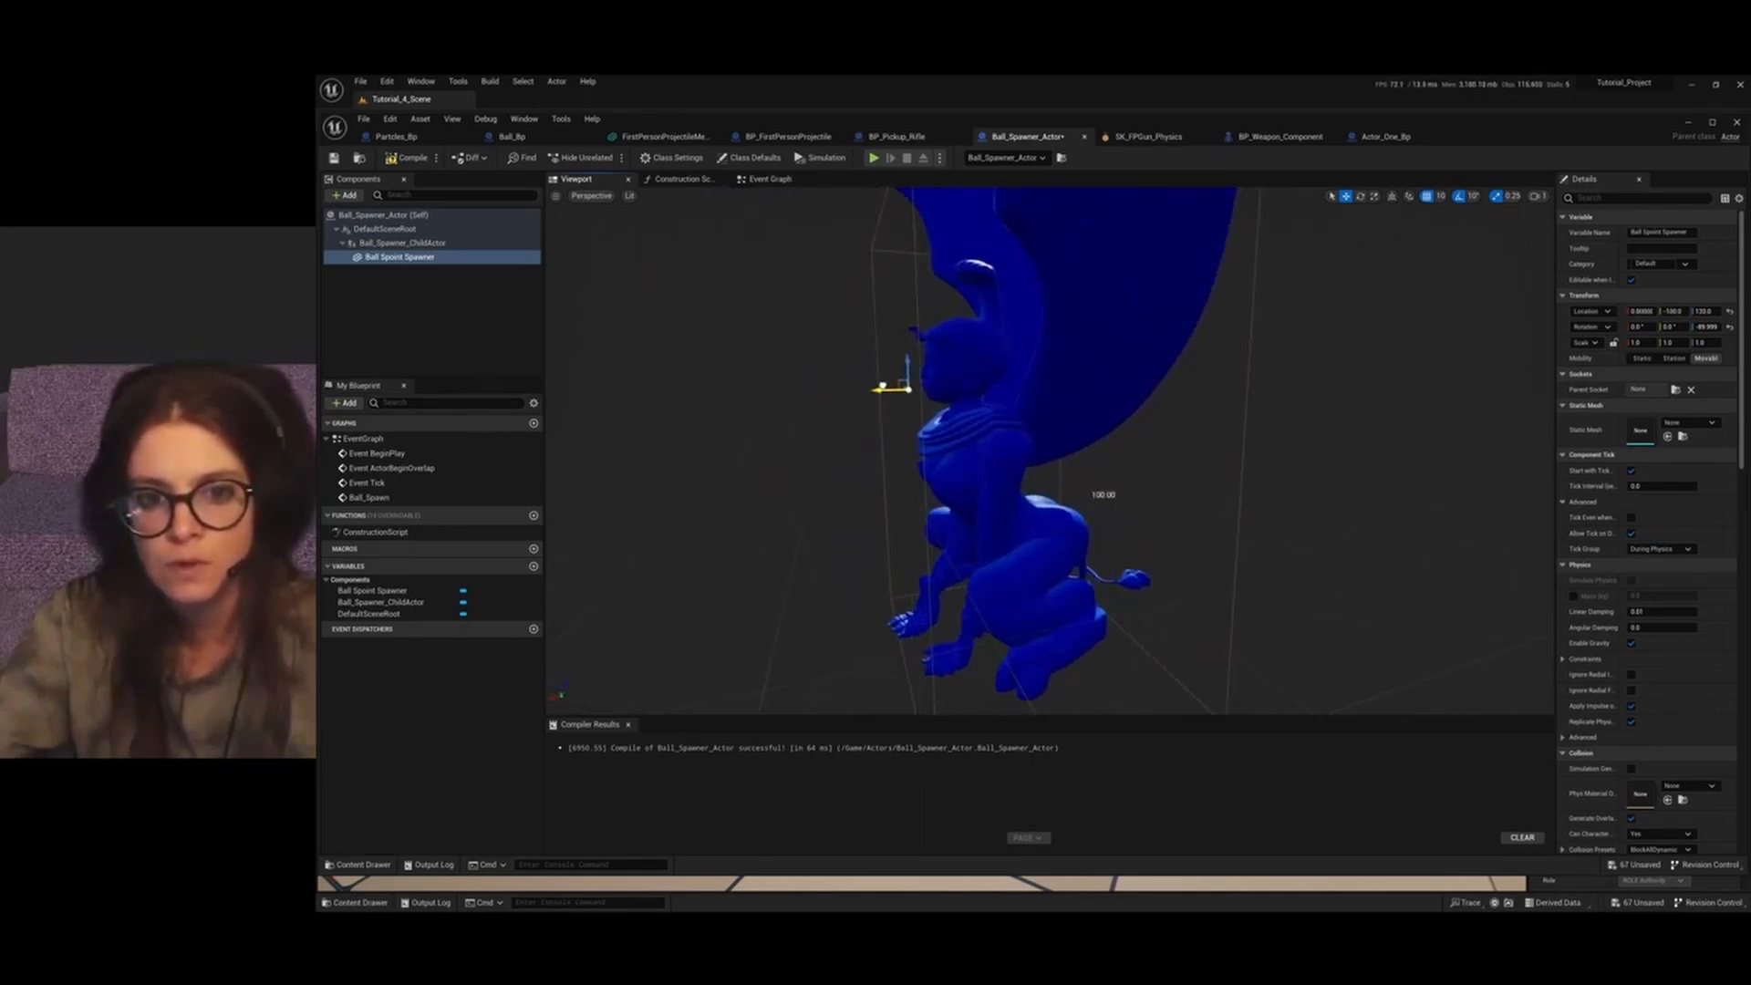
pyautogui.keyDown('alt'); pyautogui.moveTo(1030, 437); pyautogui.dragTo(965, 390); pyautogui.keyUp('alt')
pyautogui.click(1120, 442)
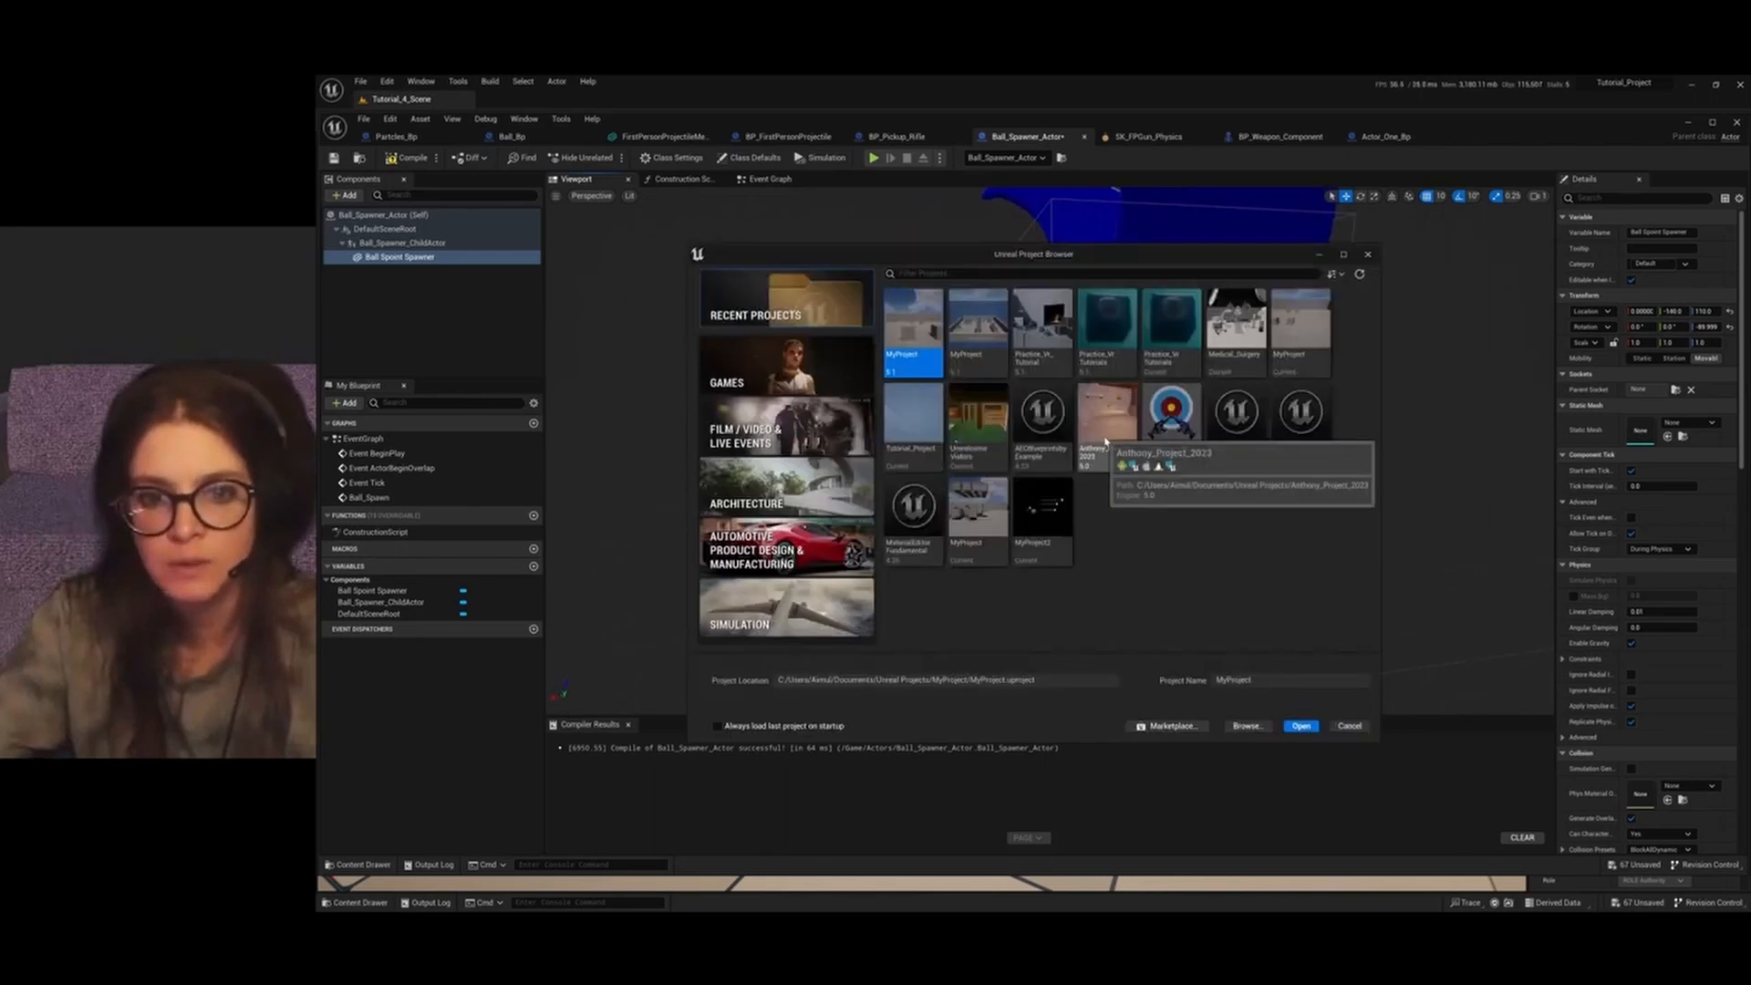
pyautogui.click(1368, 255)
pyautogui.keyDown('alt'); pyautogui.moveTo(1076, 429); pyautogui.dragTo(1035, 434); pyautogui.keyUp('alt')
pyautogui.click(406, 157)
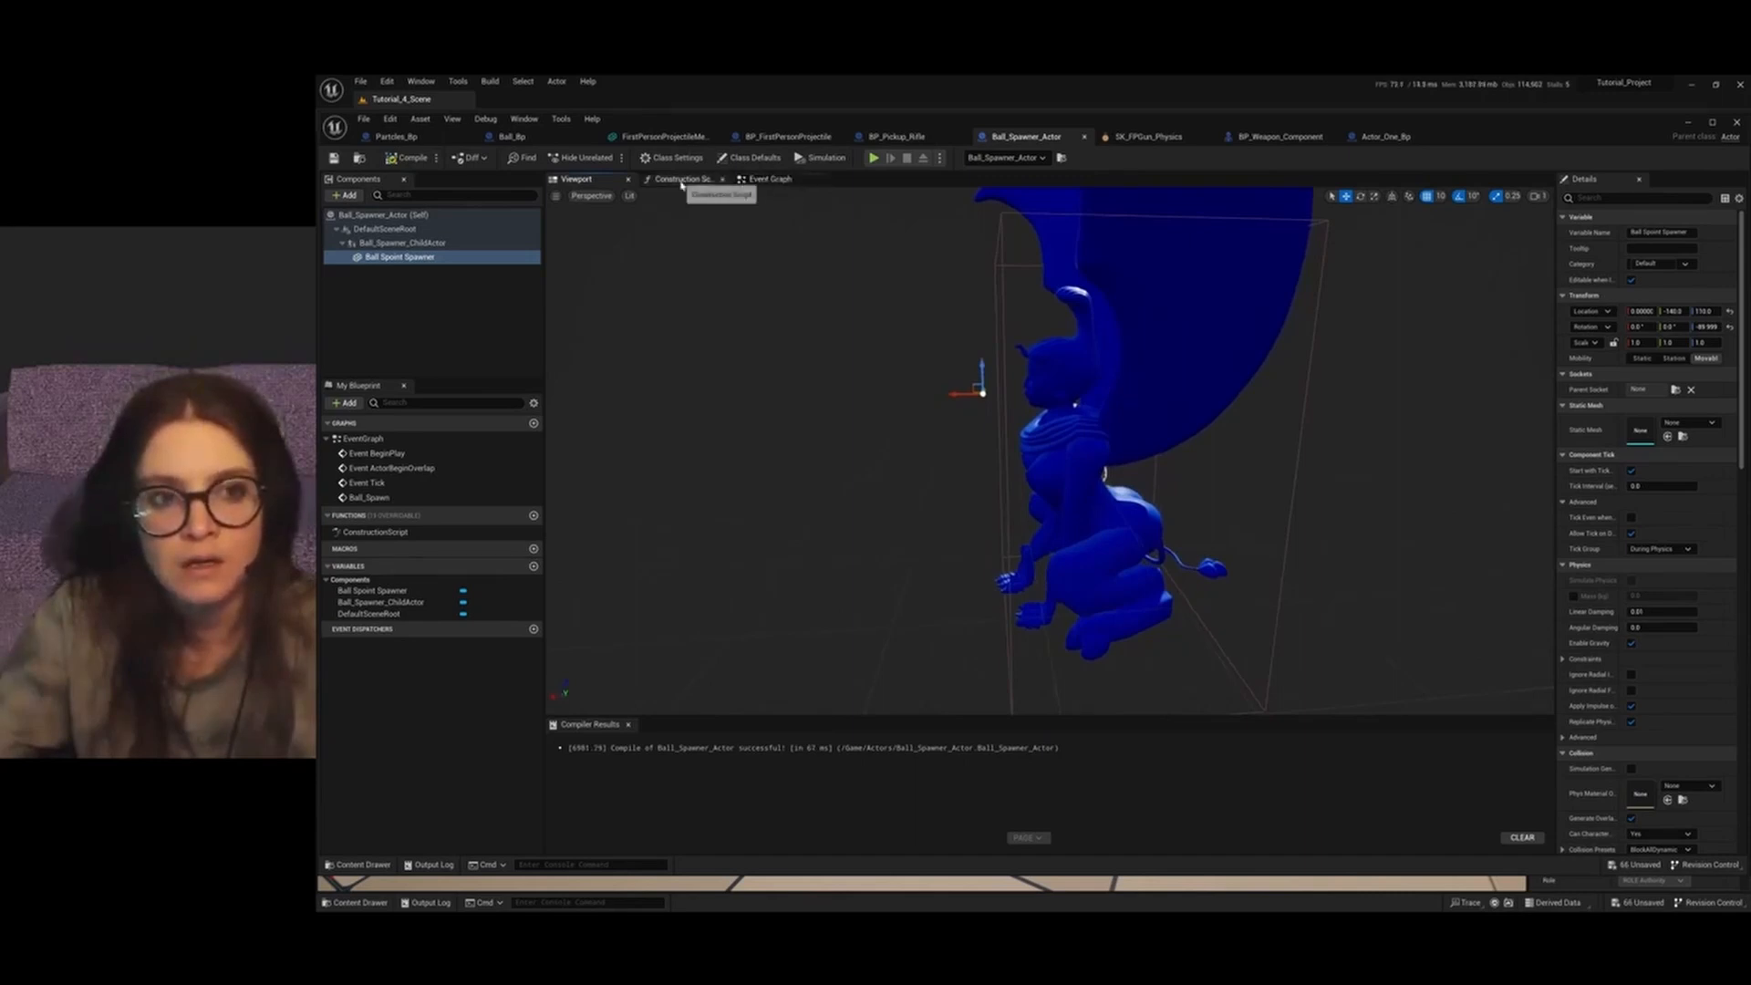
# Replace the Ball Spawner Child Actor getter with a Ball Spoint Spawner getter wired to the Get World Location and Get World Rotation targets
pyautogui.click(770, 179)
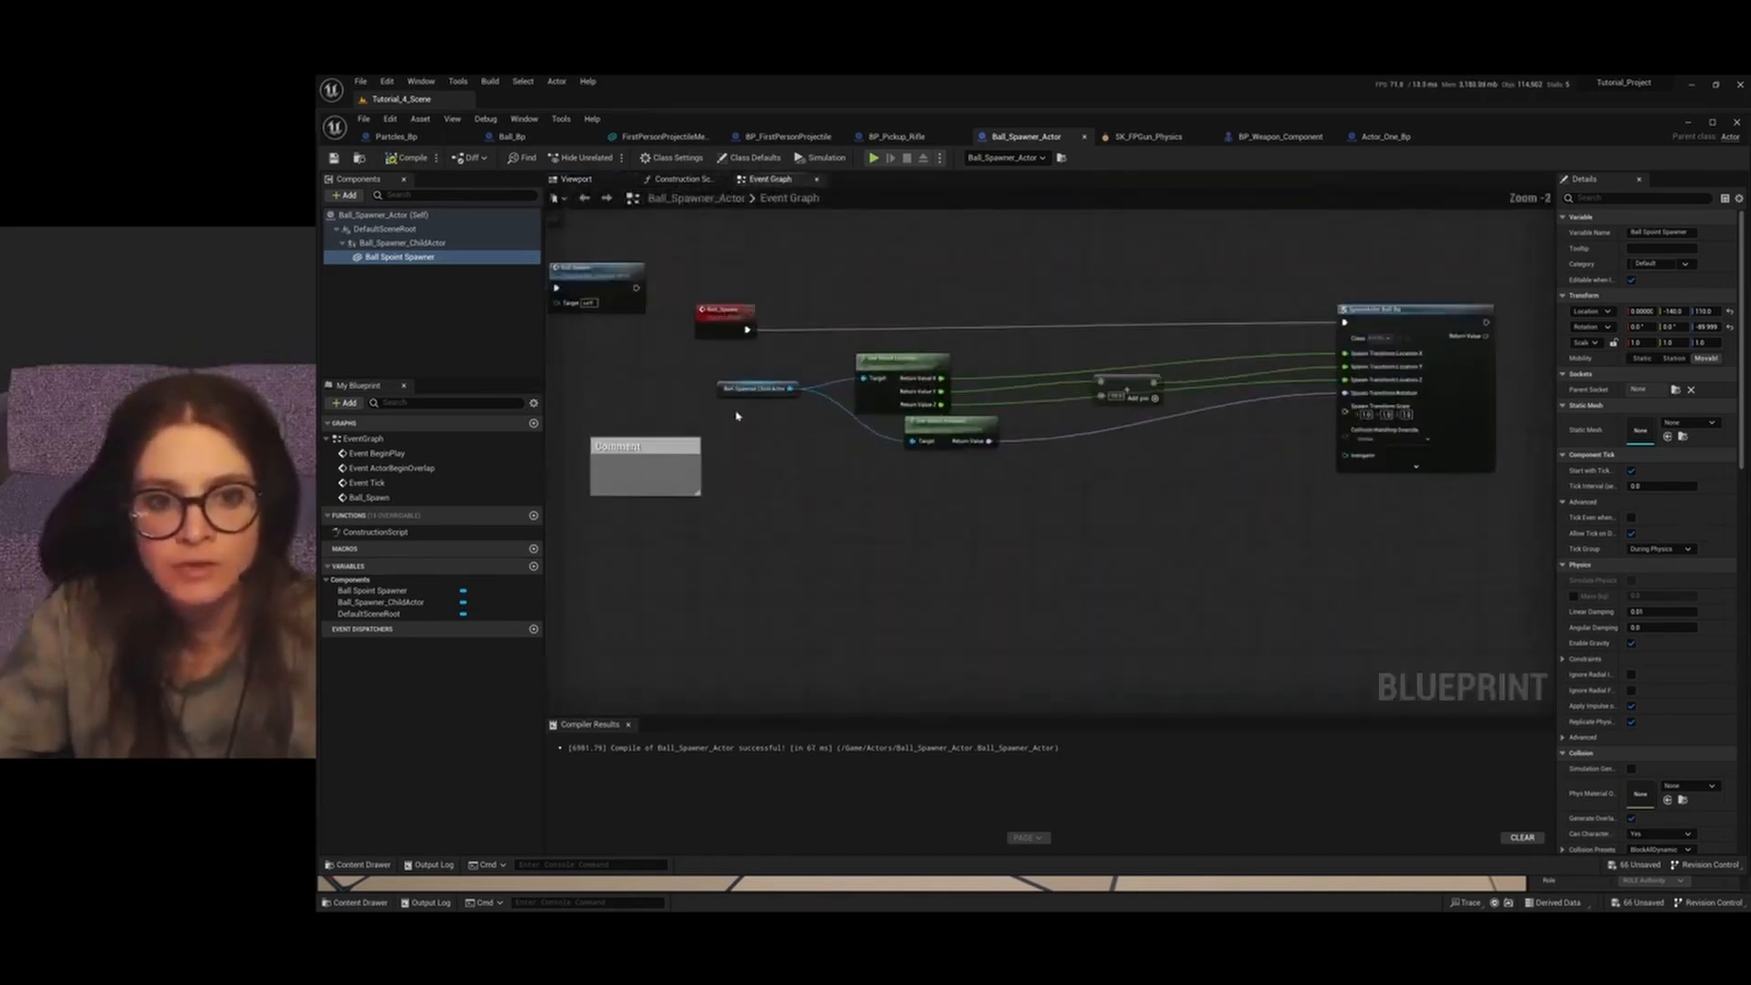
pyautogui.scroll(2, 775, 406)
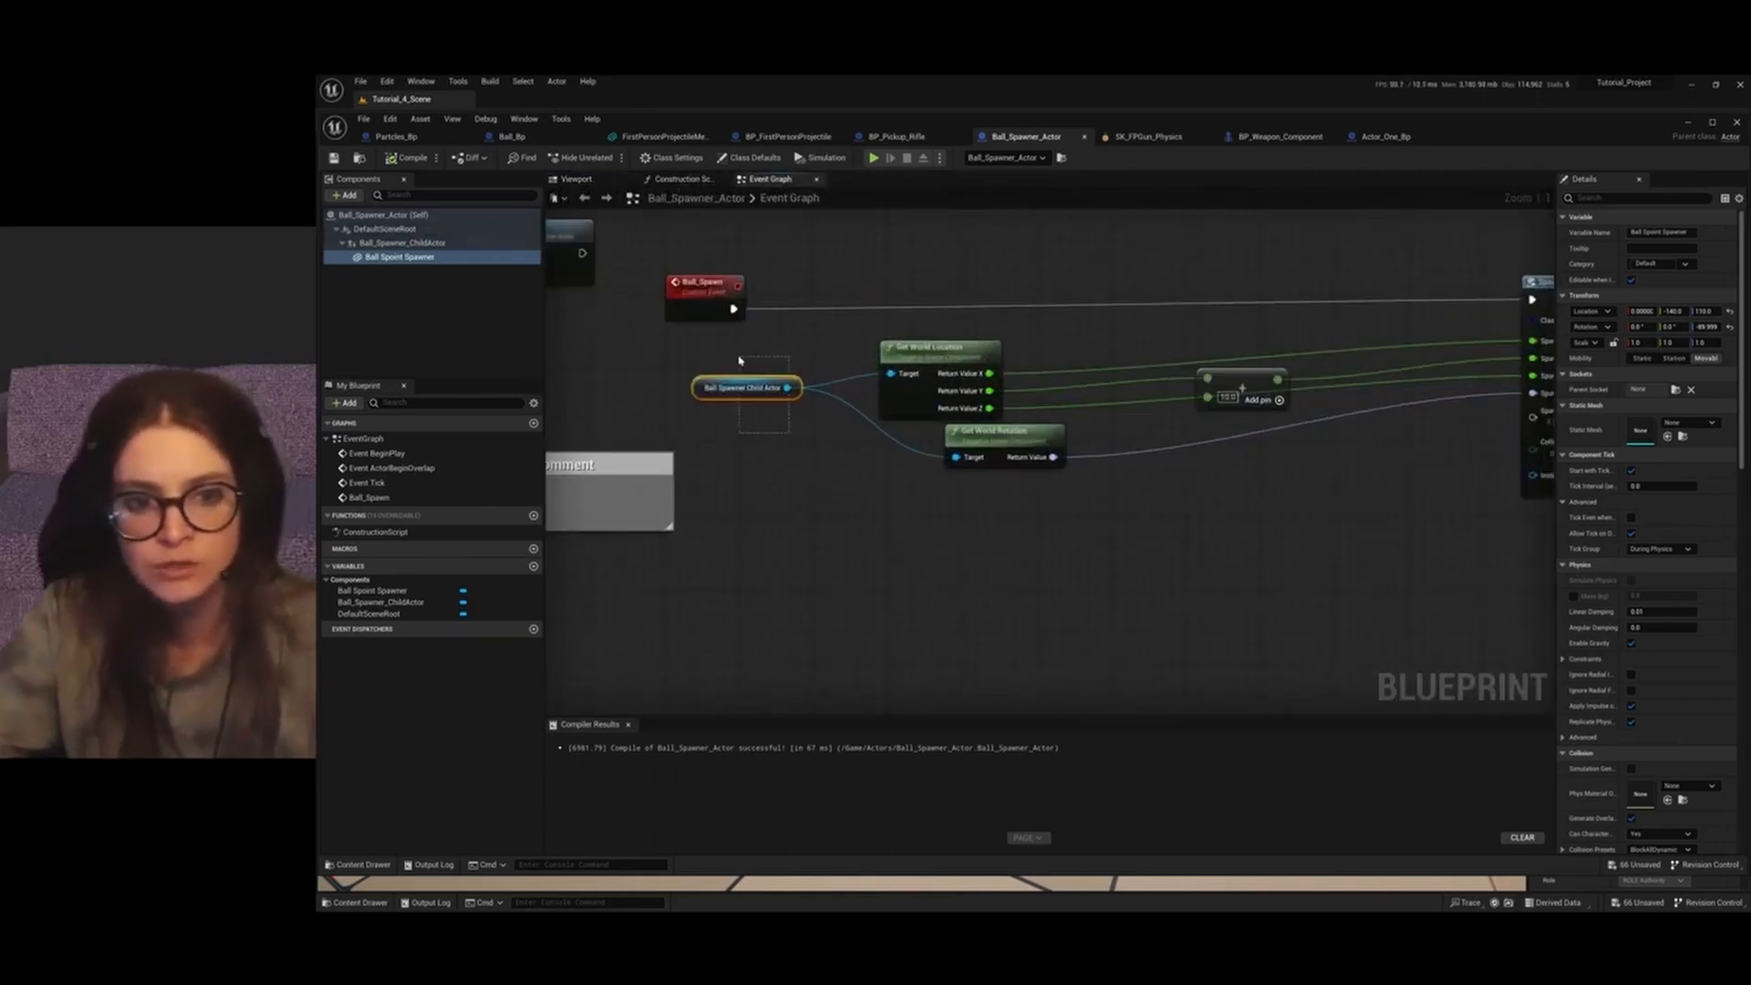
pyautogui.click(747, 388)
pyautogui.press('Delete')
pyautogui.moveTo(394, 258); pyautogui.dragTo(718, 373)
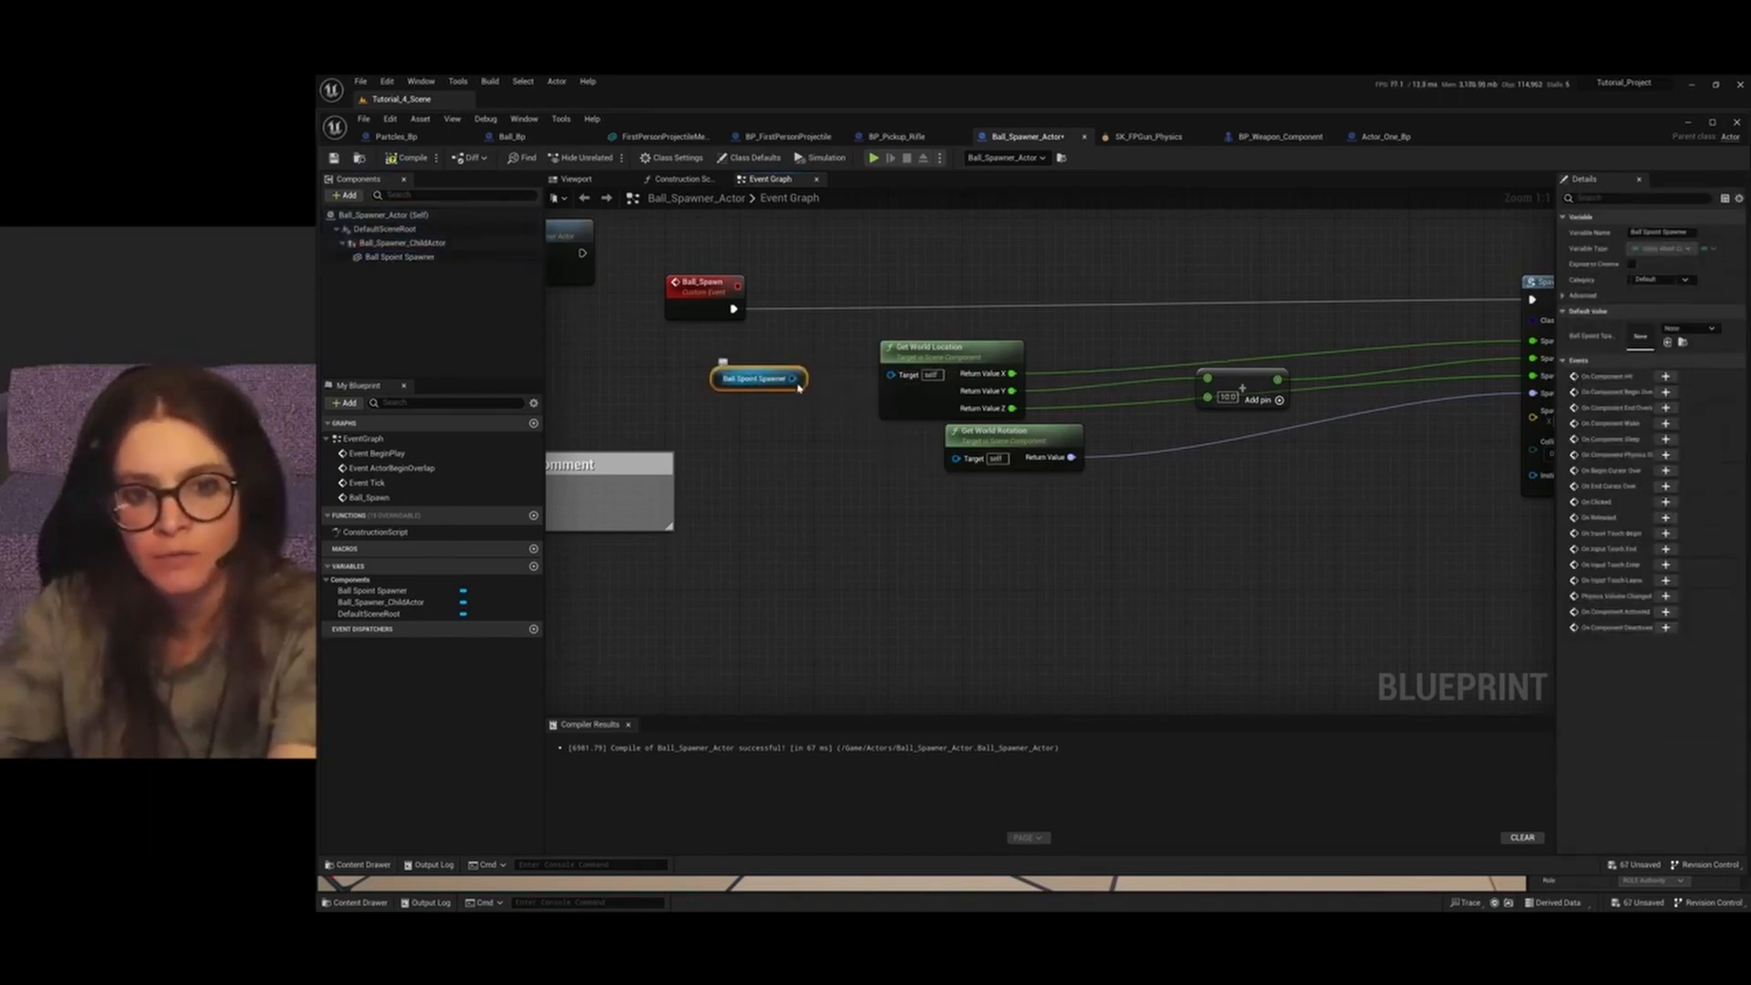
pyautogui.moveTo(794, 378); pyautogui.dragTo(953, 458)
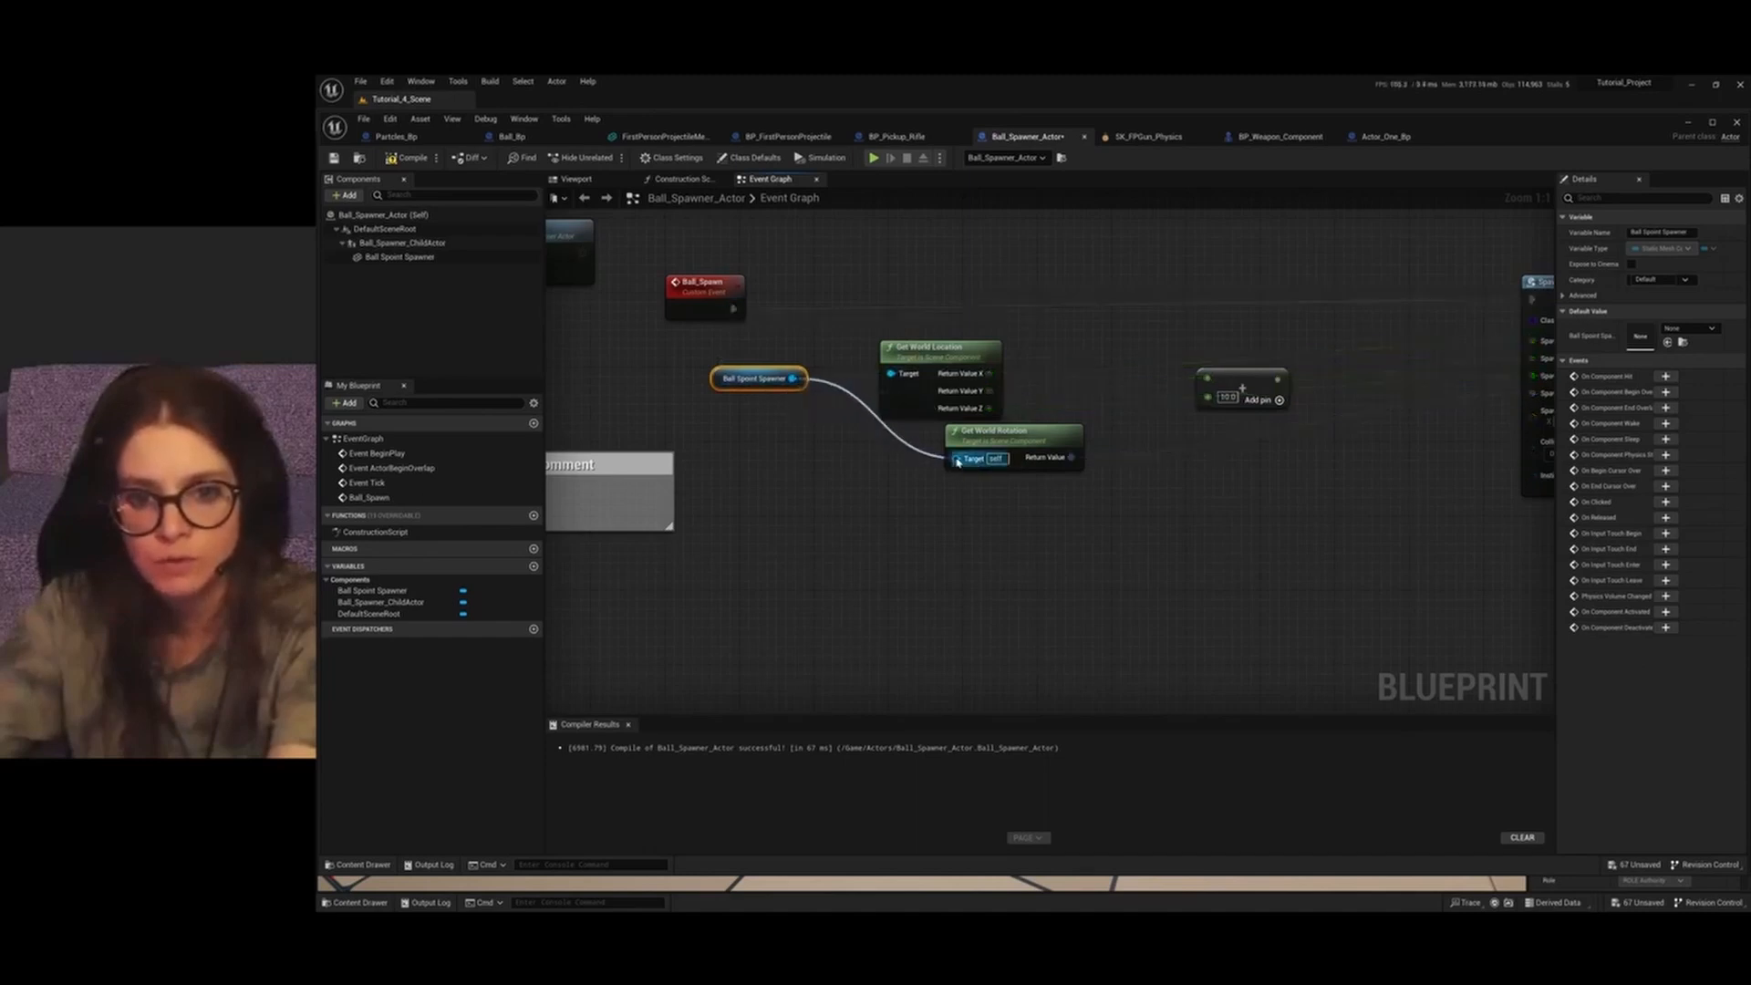
# Play the level twice to test how the balls launch from the new spawn point, stopping each play session
pyautogui.scroll(-3, 944, 457)
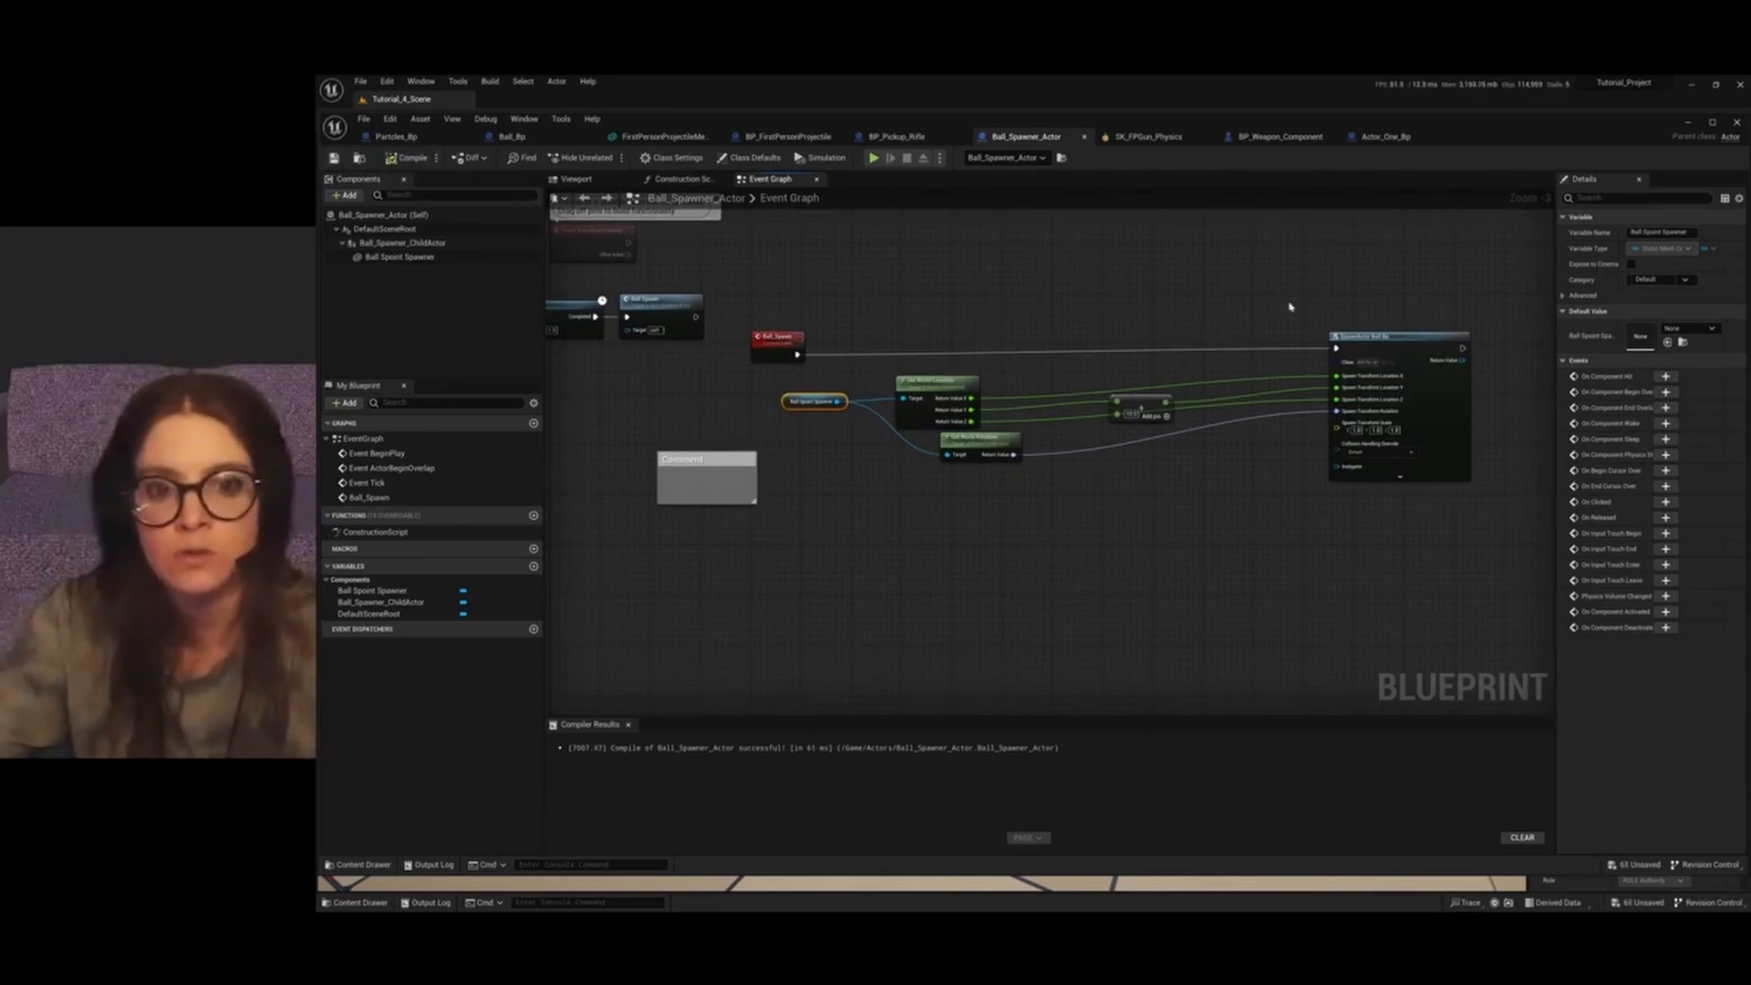
pyautogui.click(1688, 122)
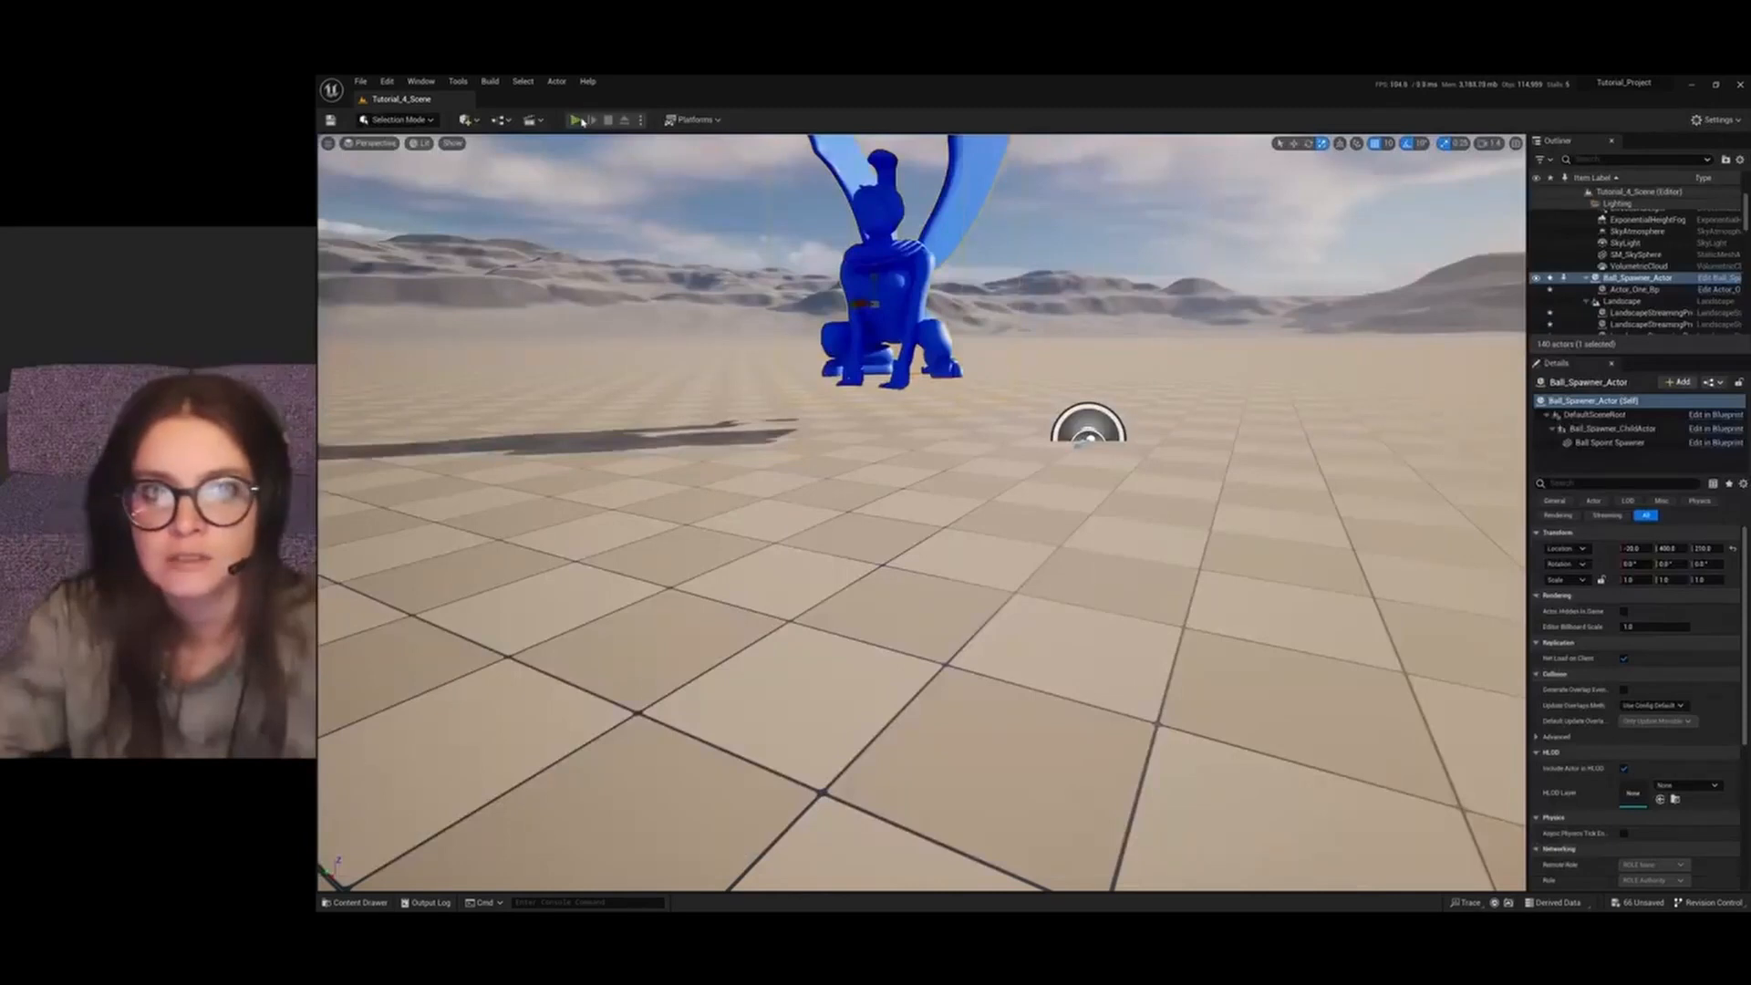
pyautogui.click(578, 120)
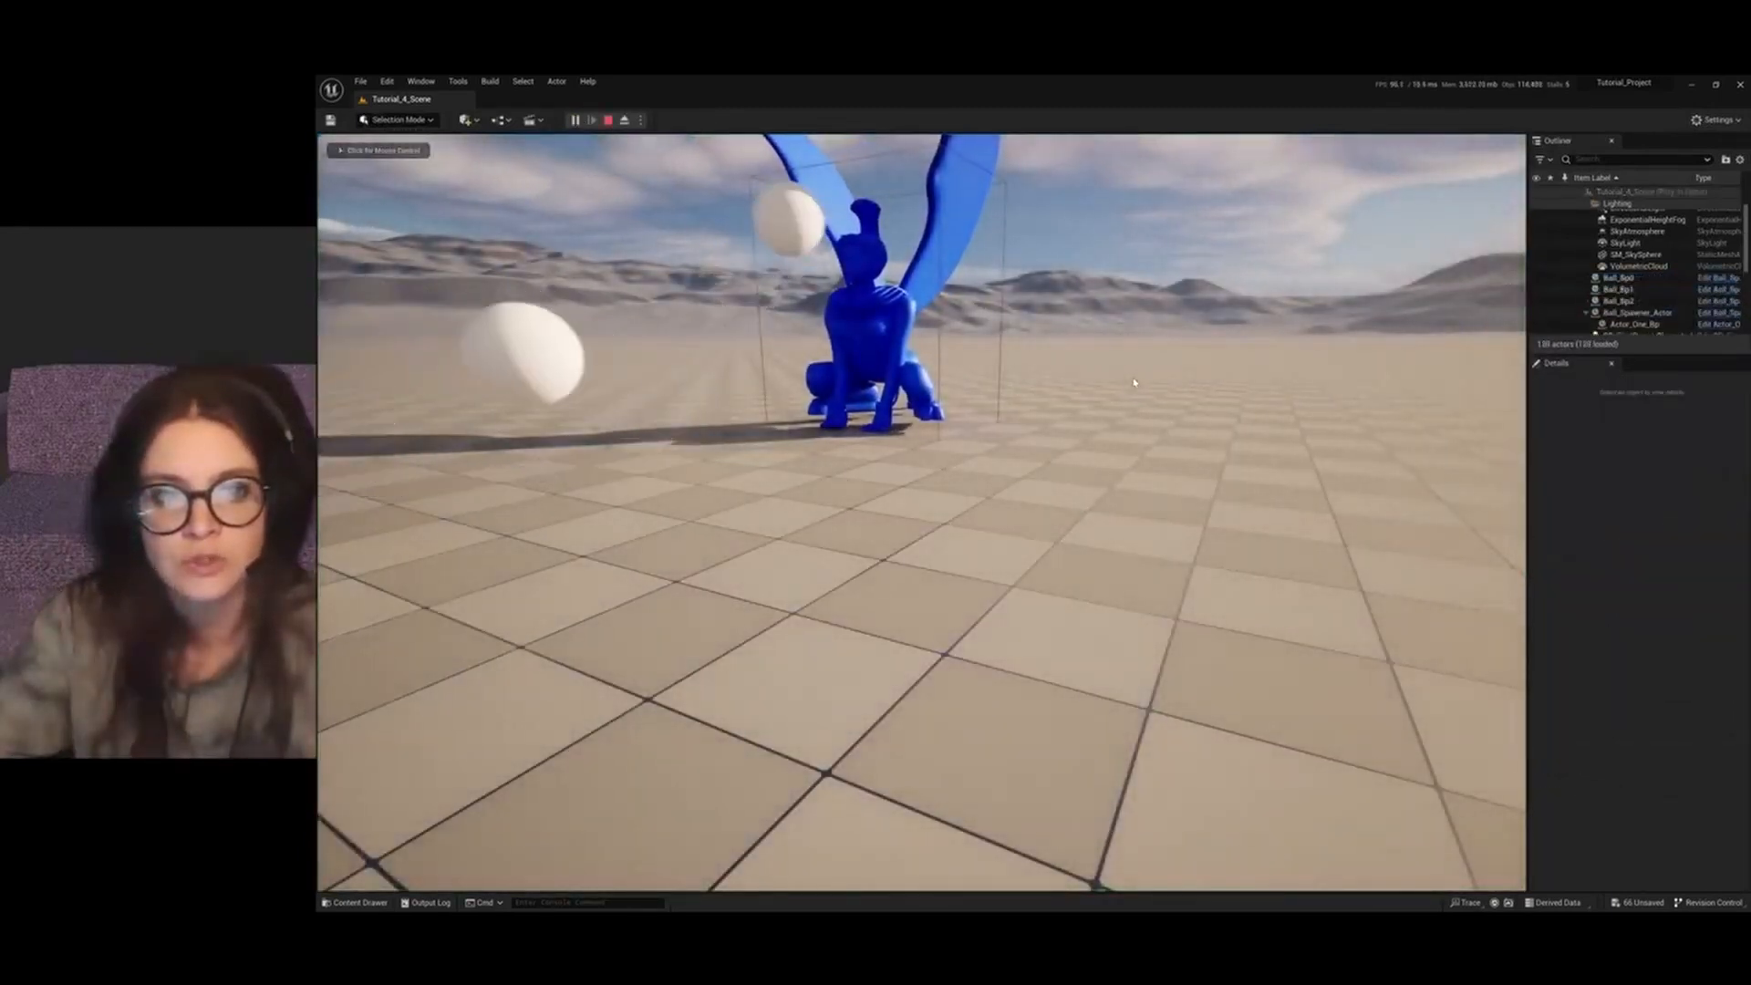
pyautogui.click(606, 122)
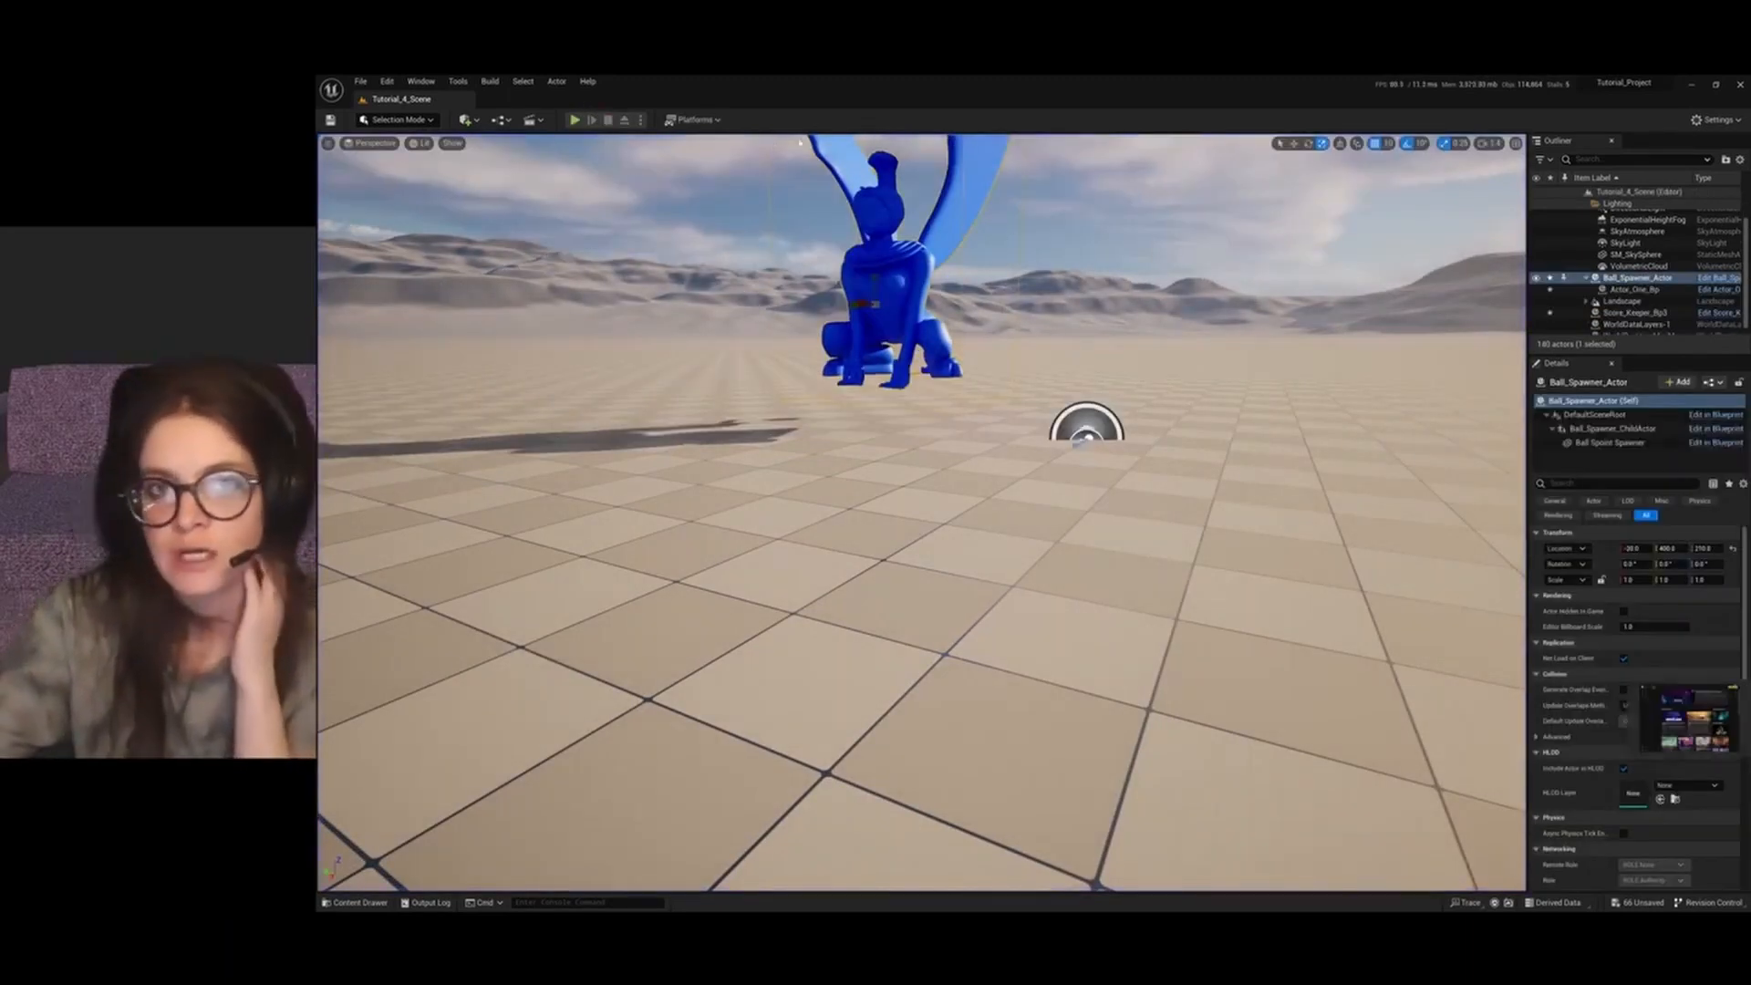
pyautogui.click(575, 121)
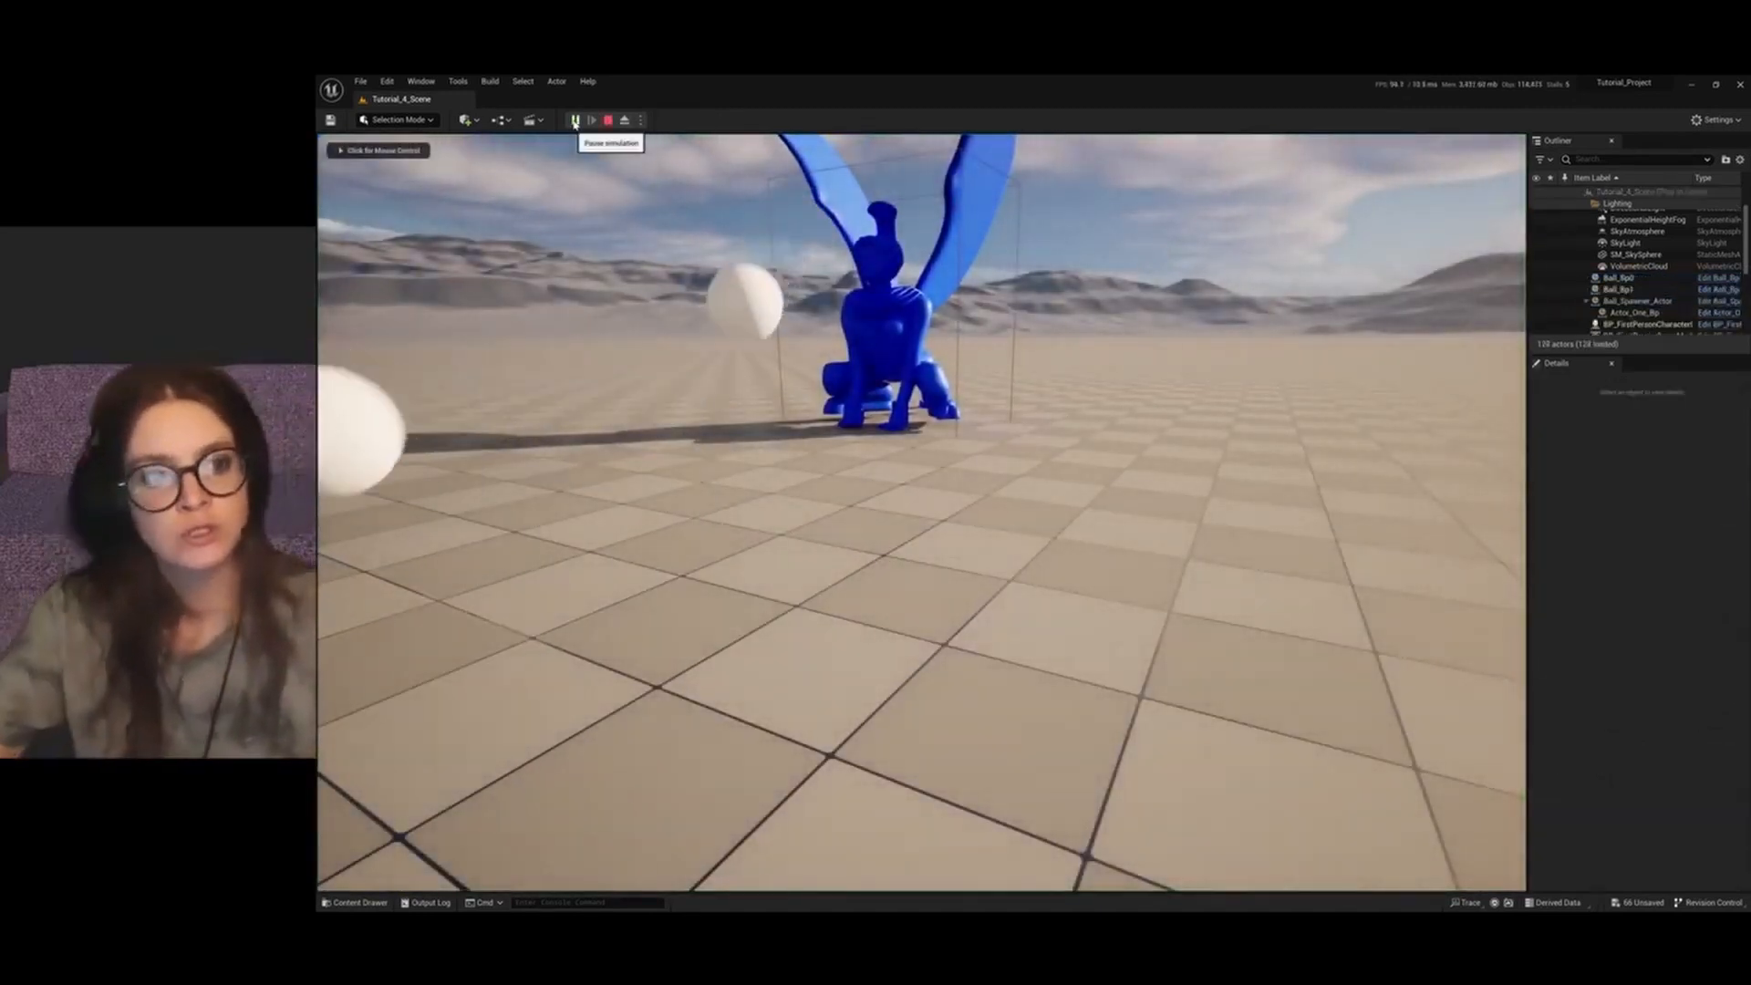
pyautogui.click(609, 120)
# View the statue from farther away, play the level to watch how far the balls travel, and stop the session
pyautogui.scroll(-6, 874, 432)
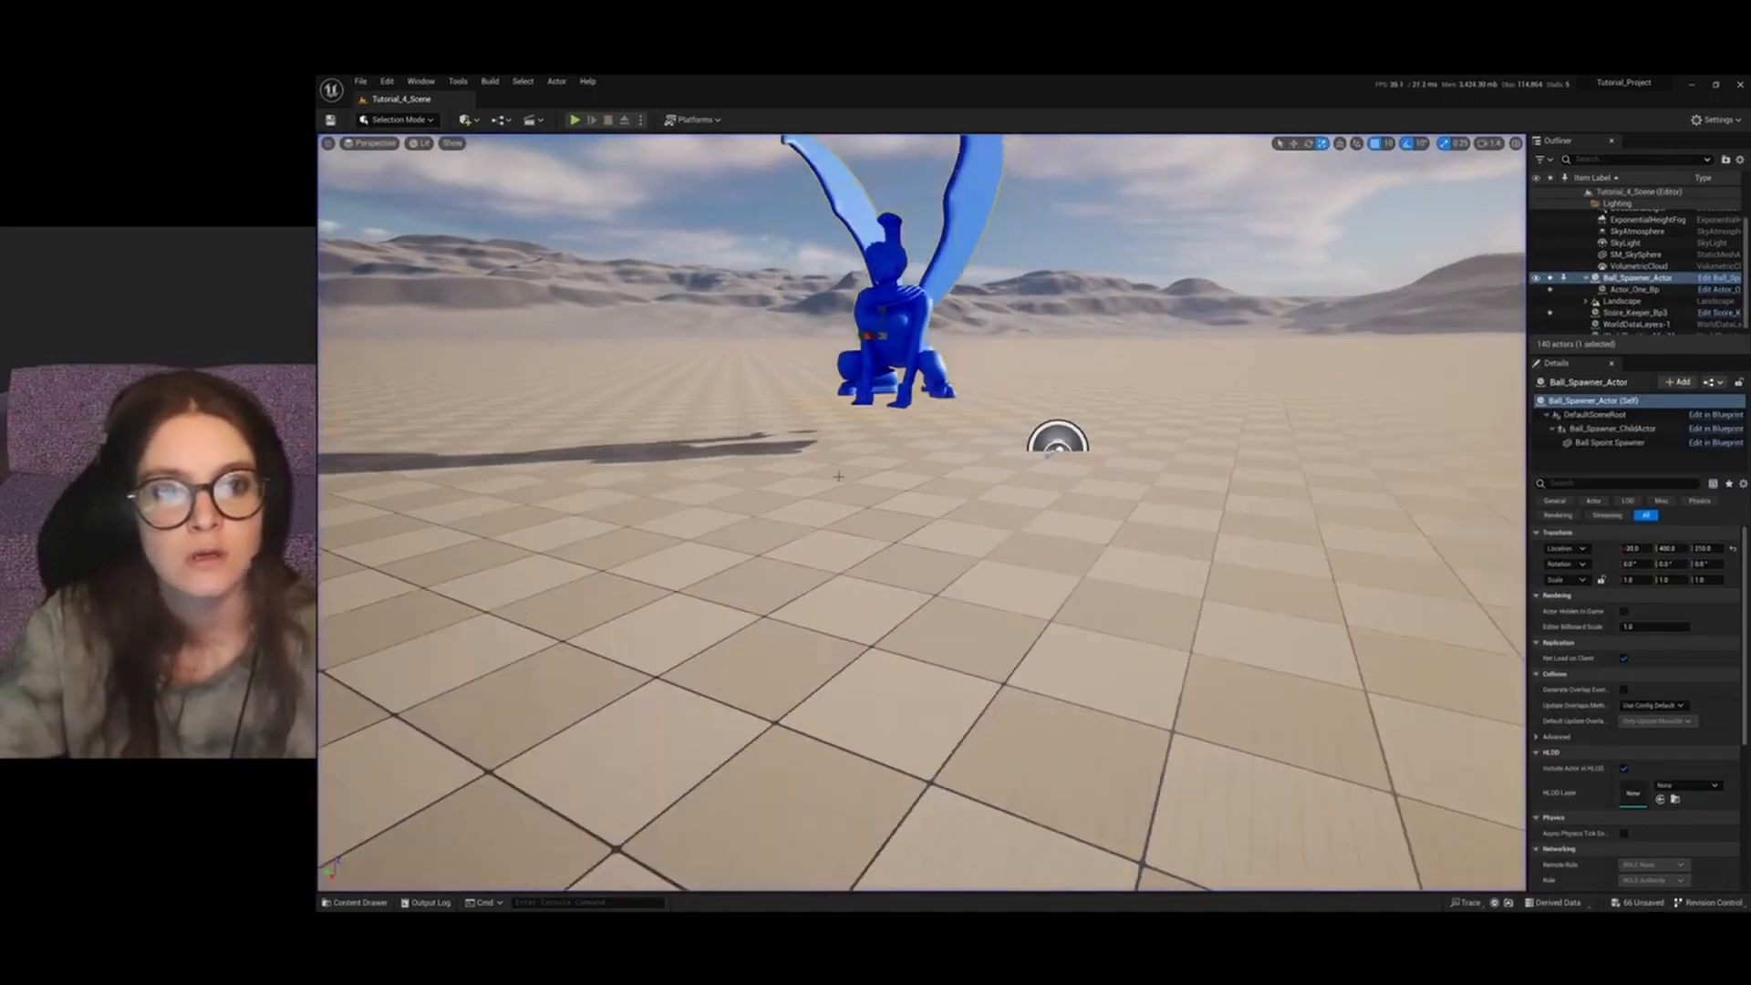
pyautogui.keyDown('alt'); pyautogui.moveTo(874, 431); pyautogui.dragTo(912, 434); pyautogui.keyUp('alt')
pyautogui.scroll(-8, 912, 434)
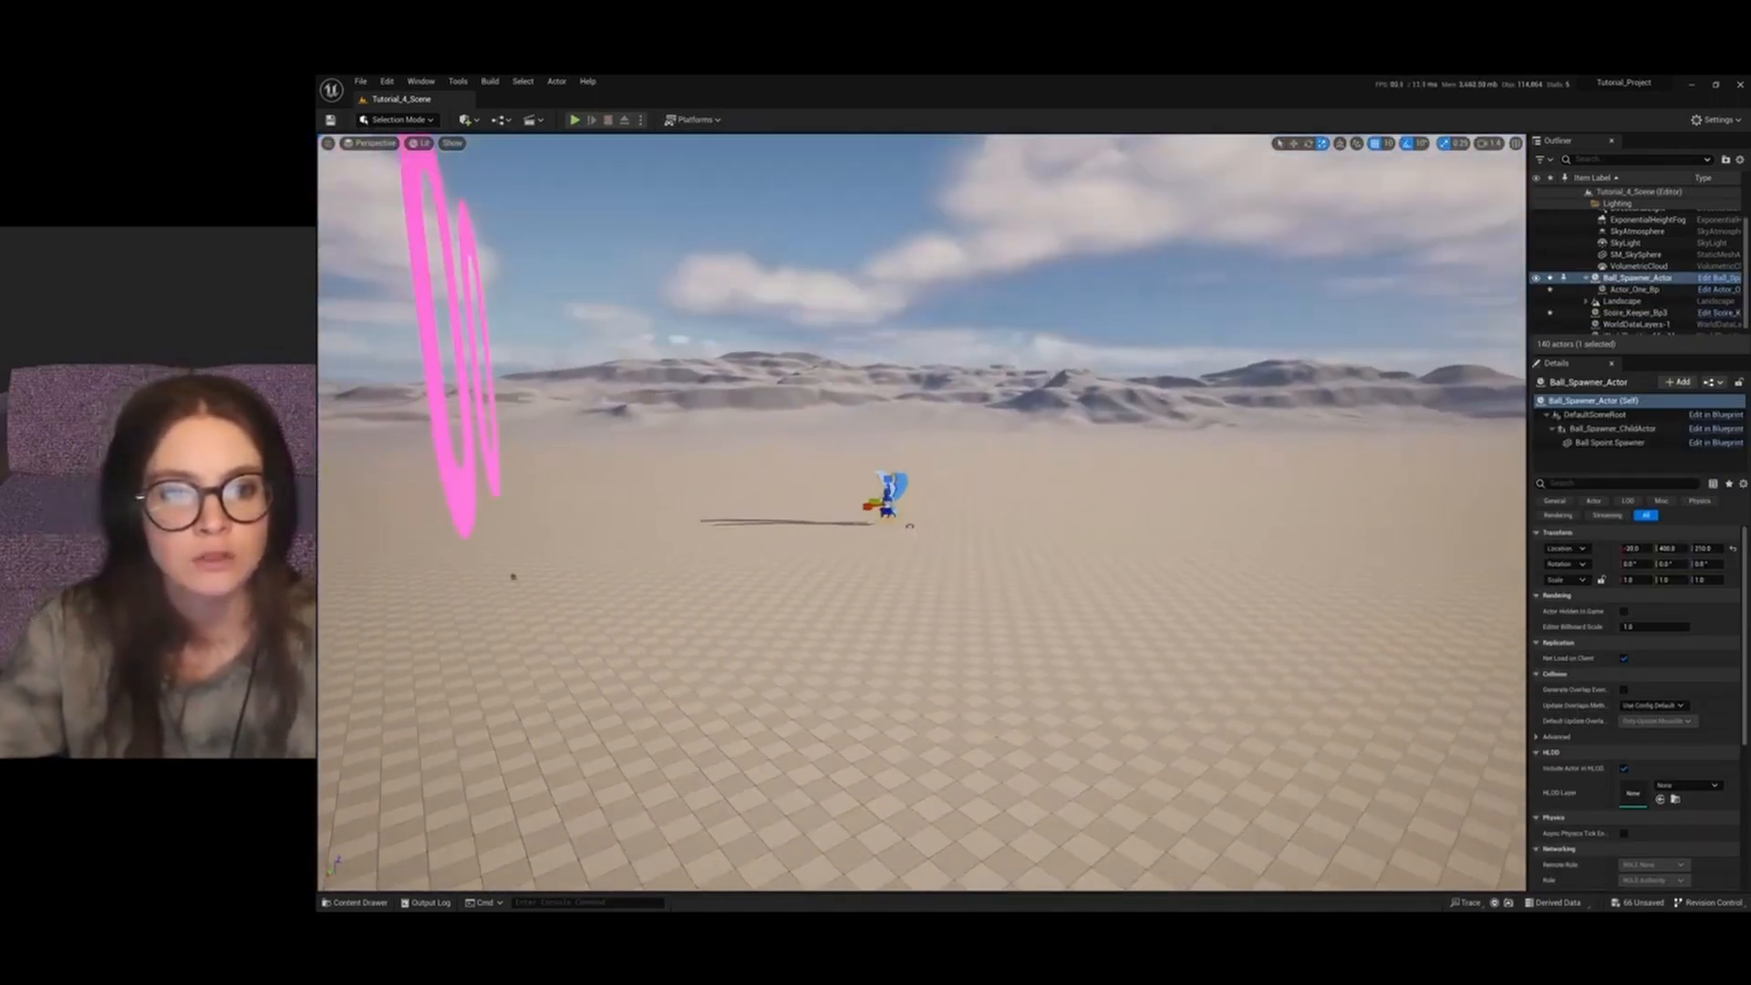
pyautogui.moveTo(912, 434); pyautogui.dragTo(894, 466, button='middle')
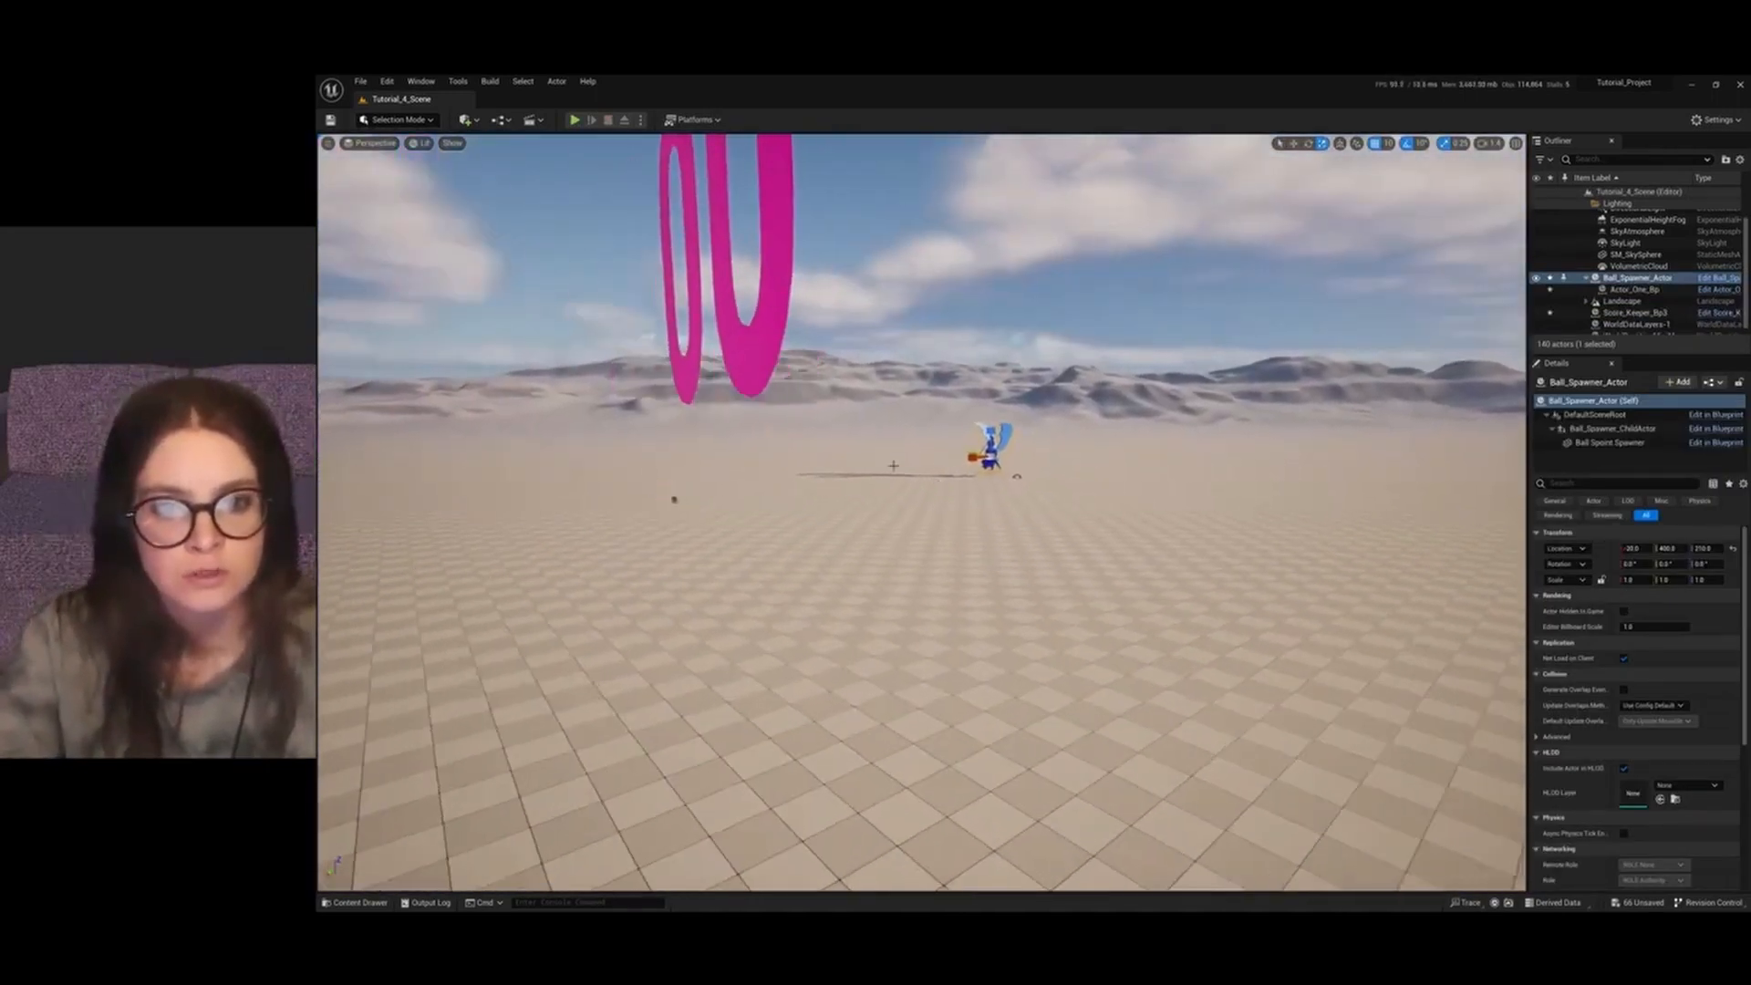
pyautogui.click(573, 121)
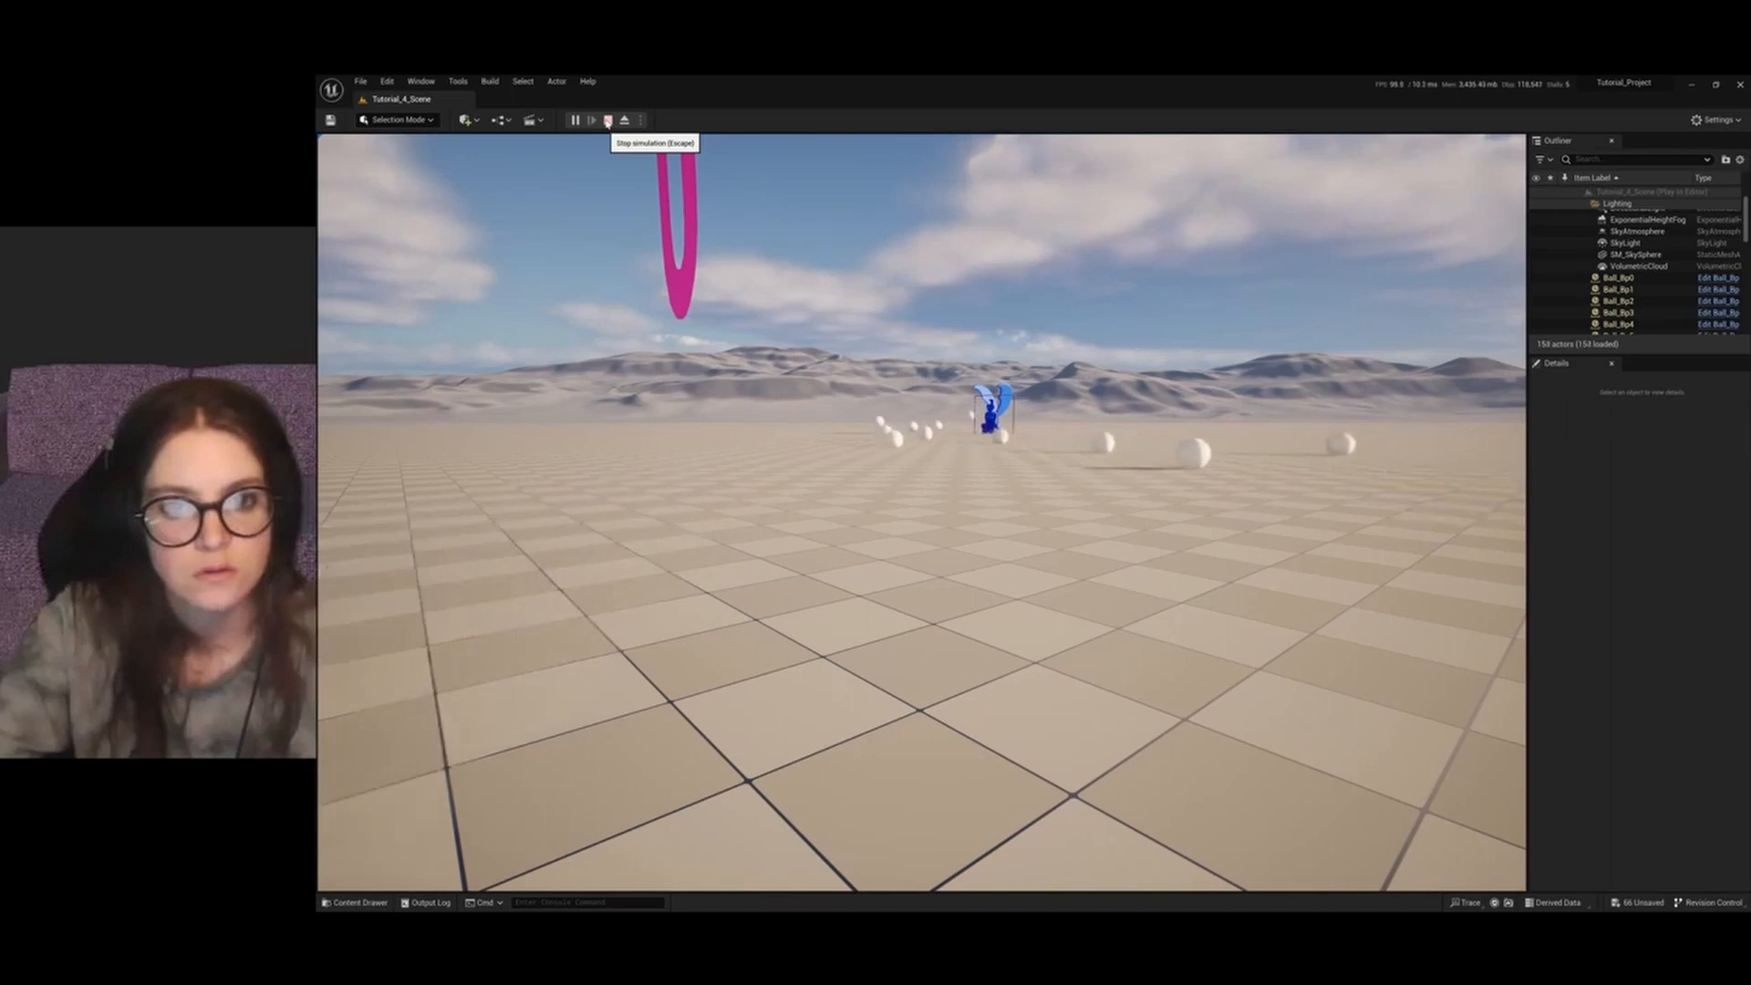
pyautogui.click(607, 121)
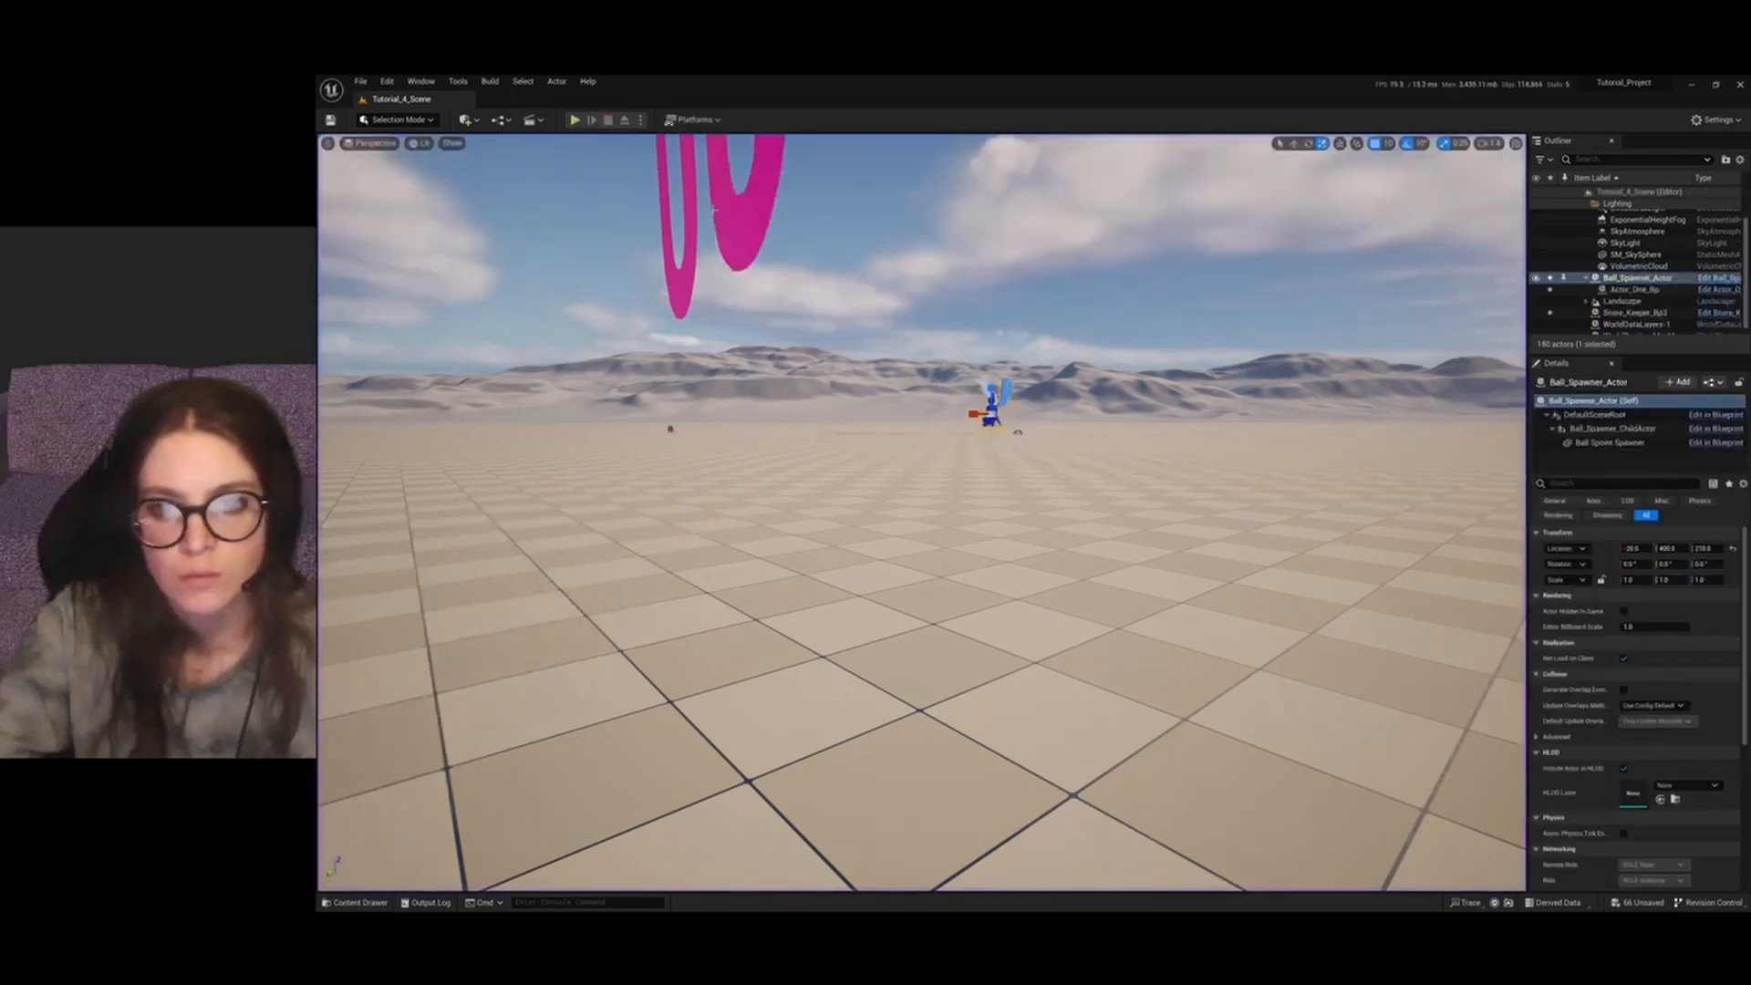
pyautogui.click(1018, 431)
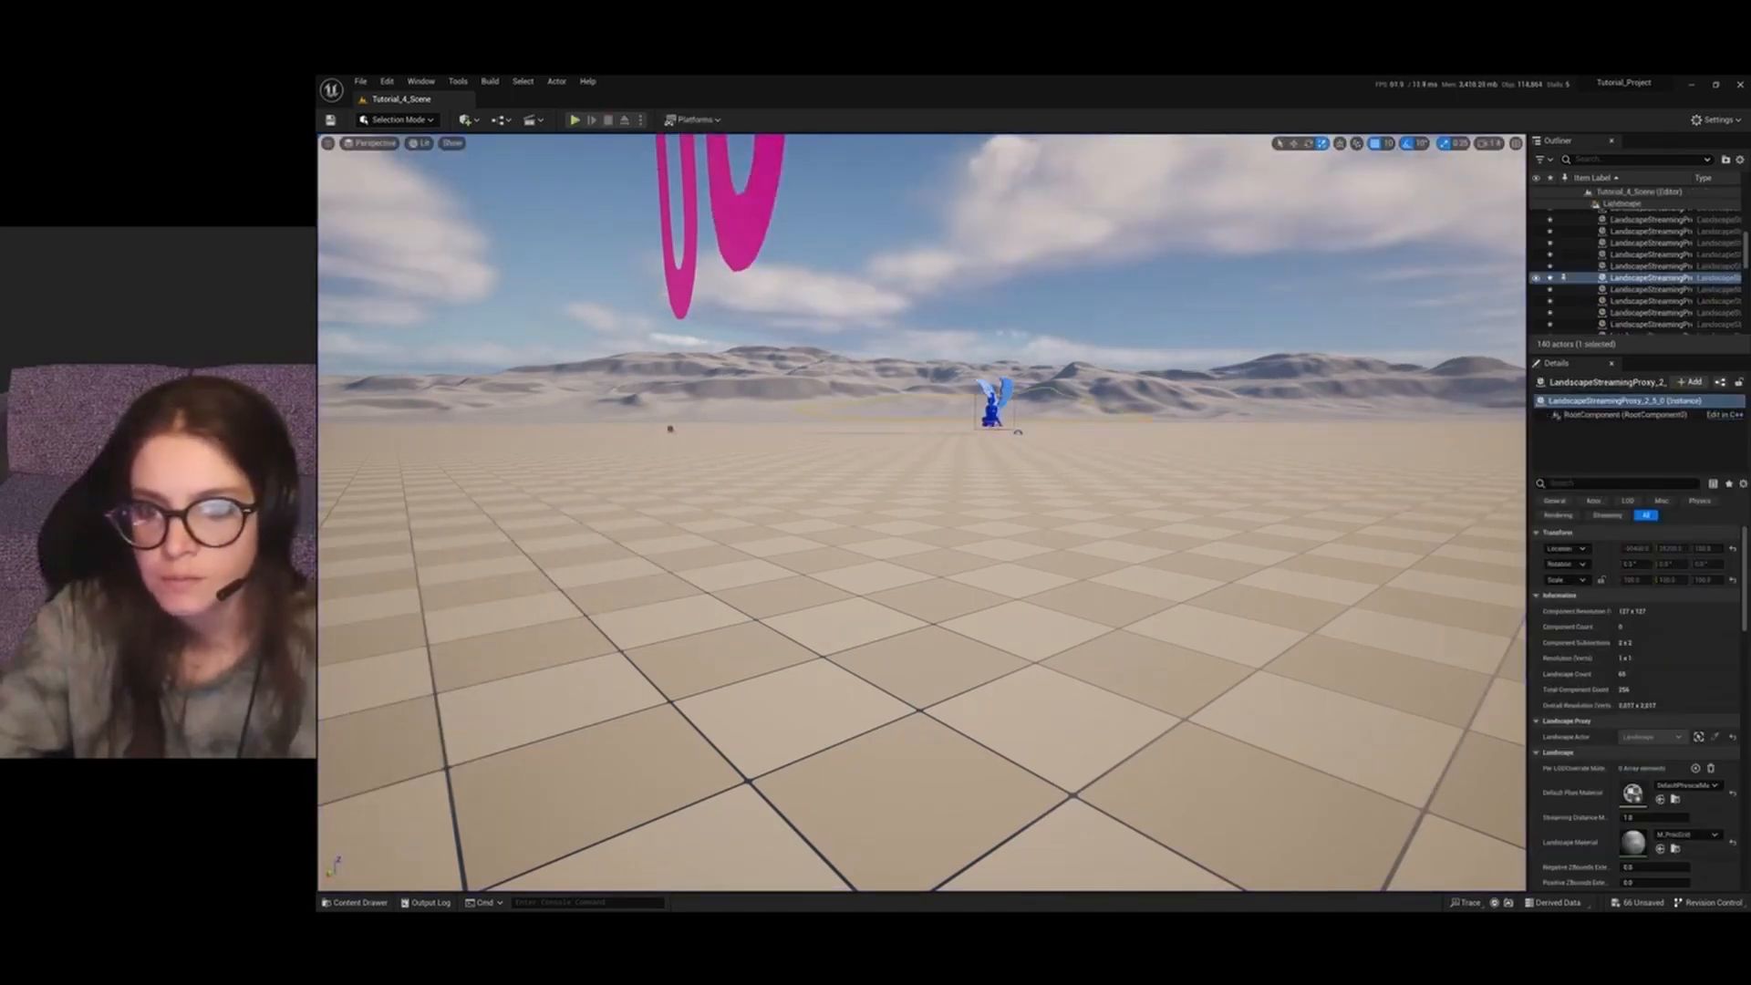
# Examine the Ball_Spawner_Actor and Actor_One_Bp graphs, and the Add Force event chain in Ball_Bp, for what limits the ball's flight
pyautogui.hotkey('alt', 'Tab')
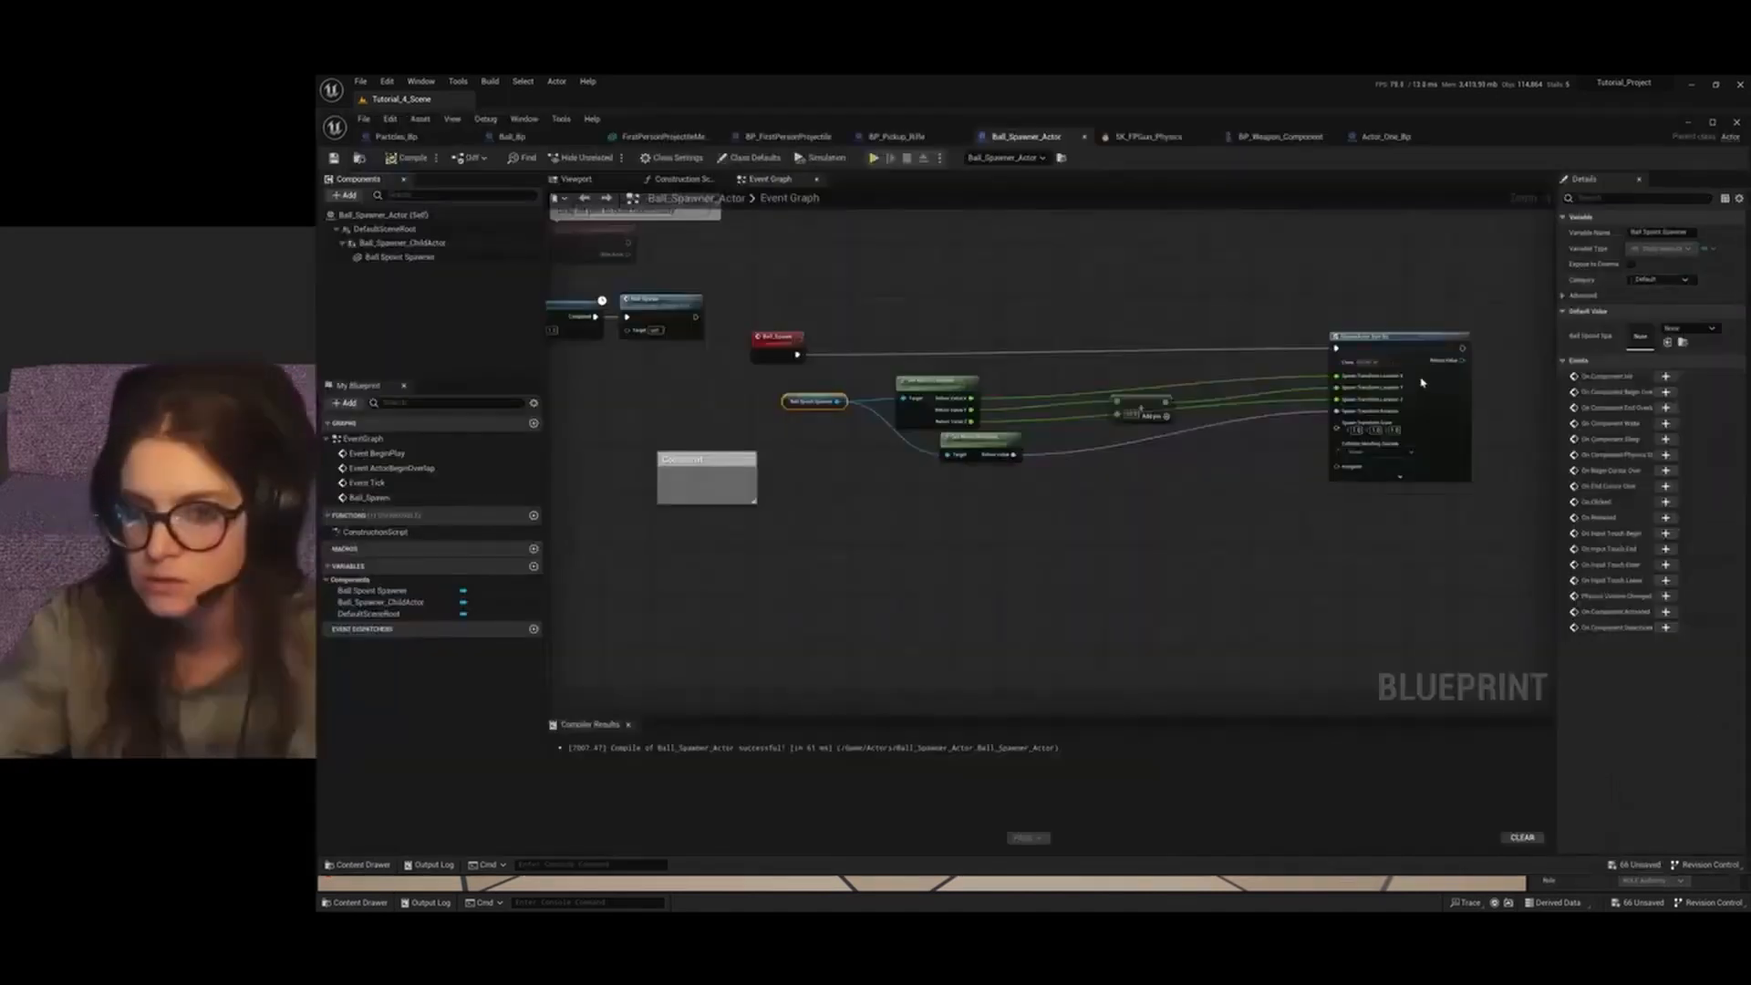
pyautogui.scroll(-10, 972, 493)
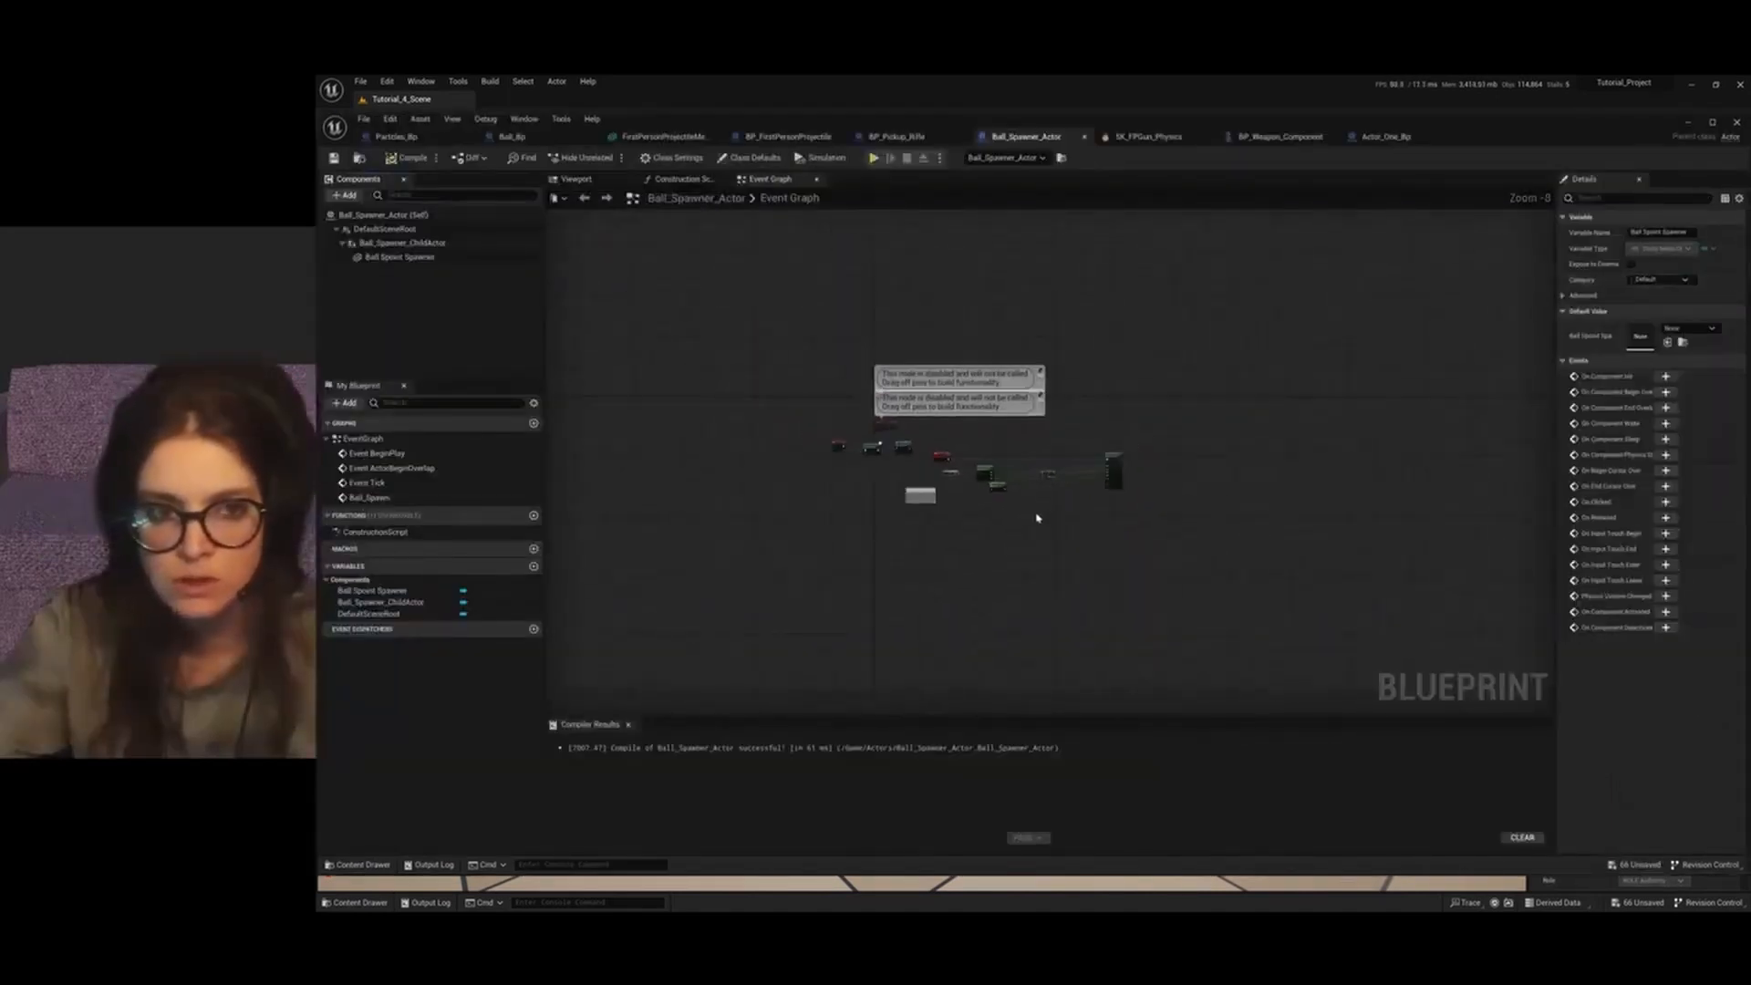
pyautogui.scroll(4, 1037, 518)
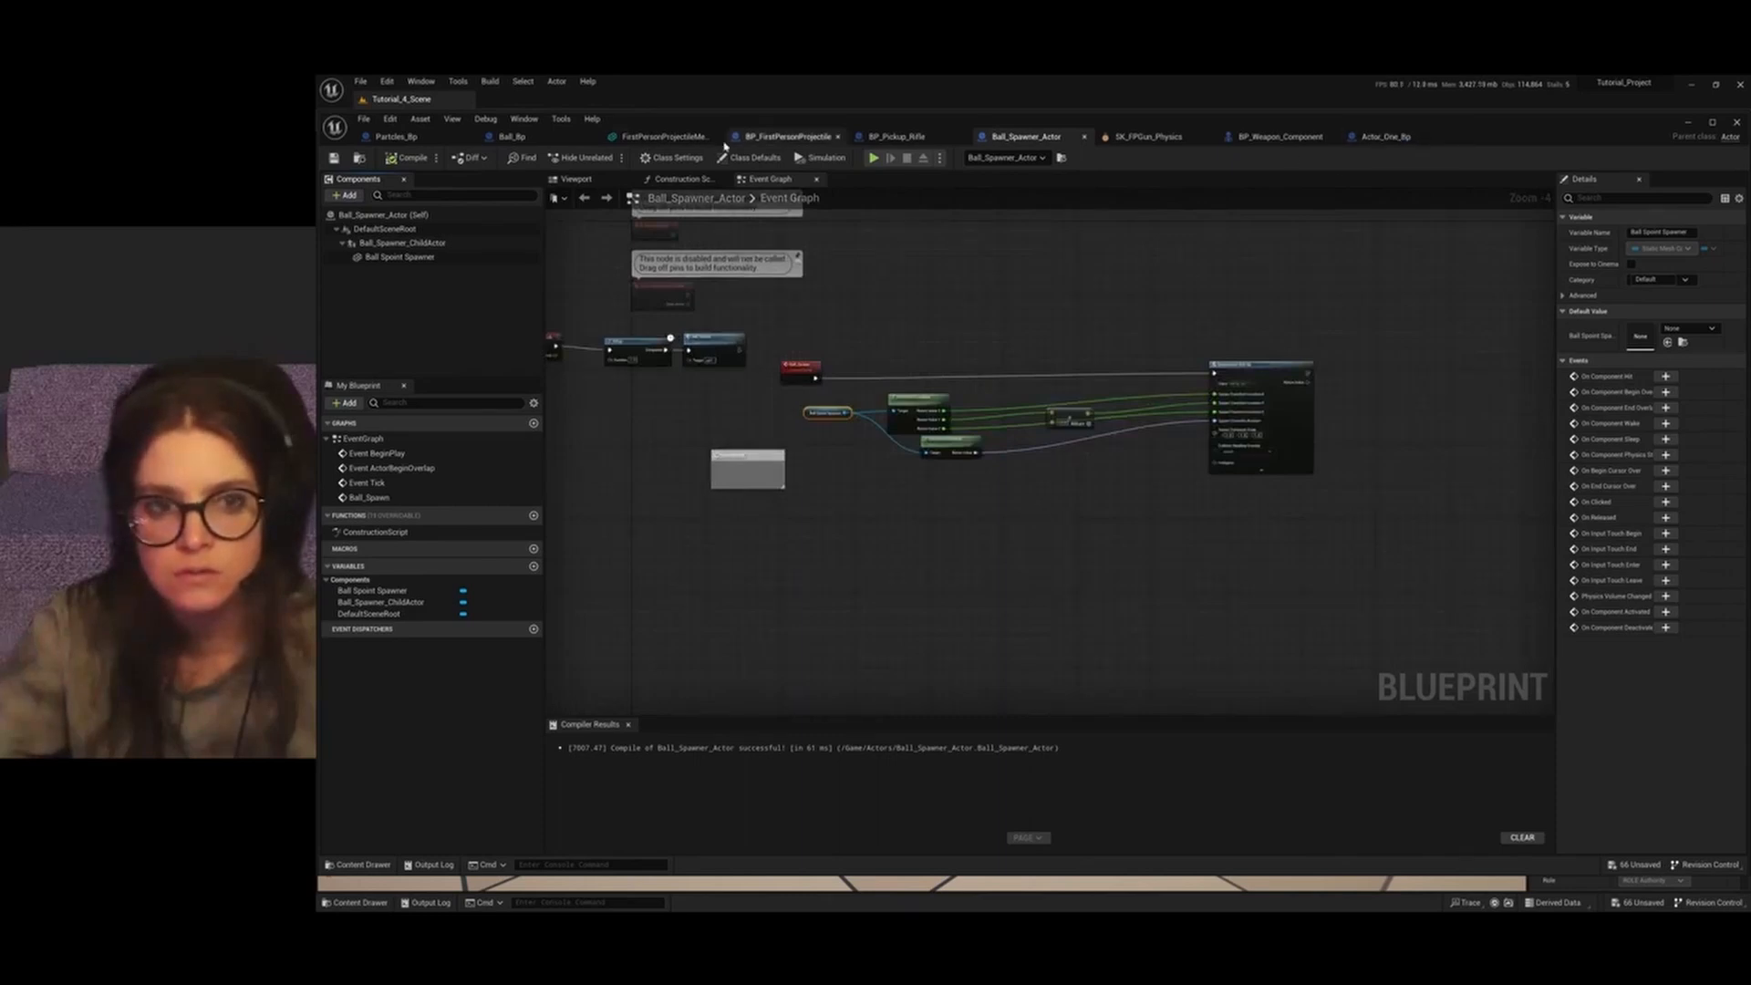
pyautogui.click(1367, 139)
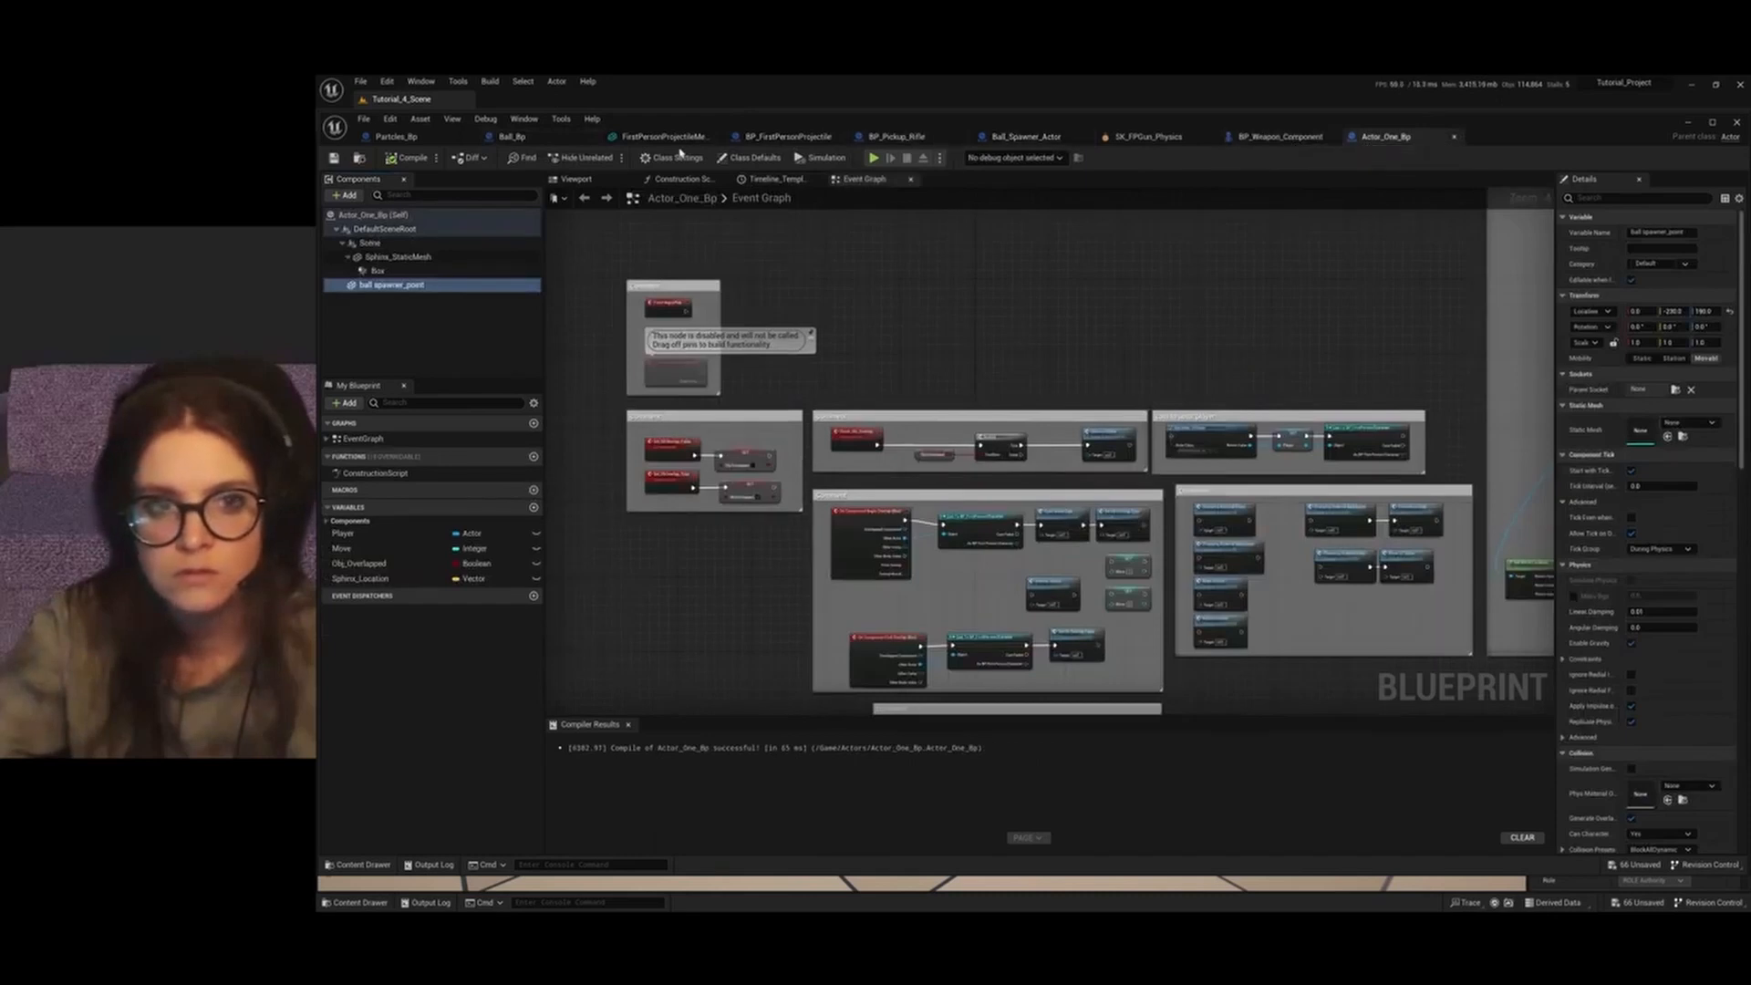
pyautogui.click(512, 137)
pyautogui.scroll(-6, 1106, 494)
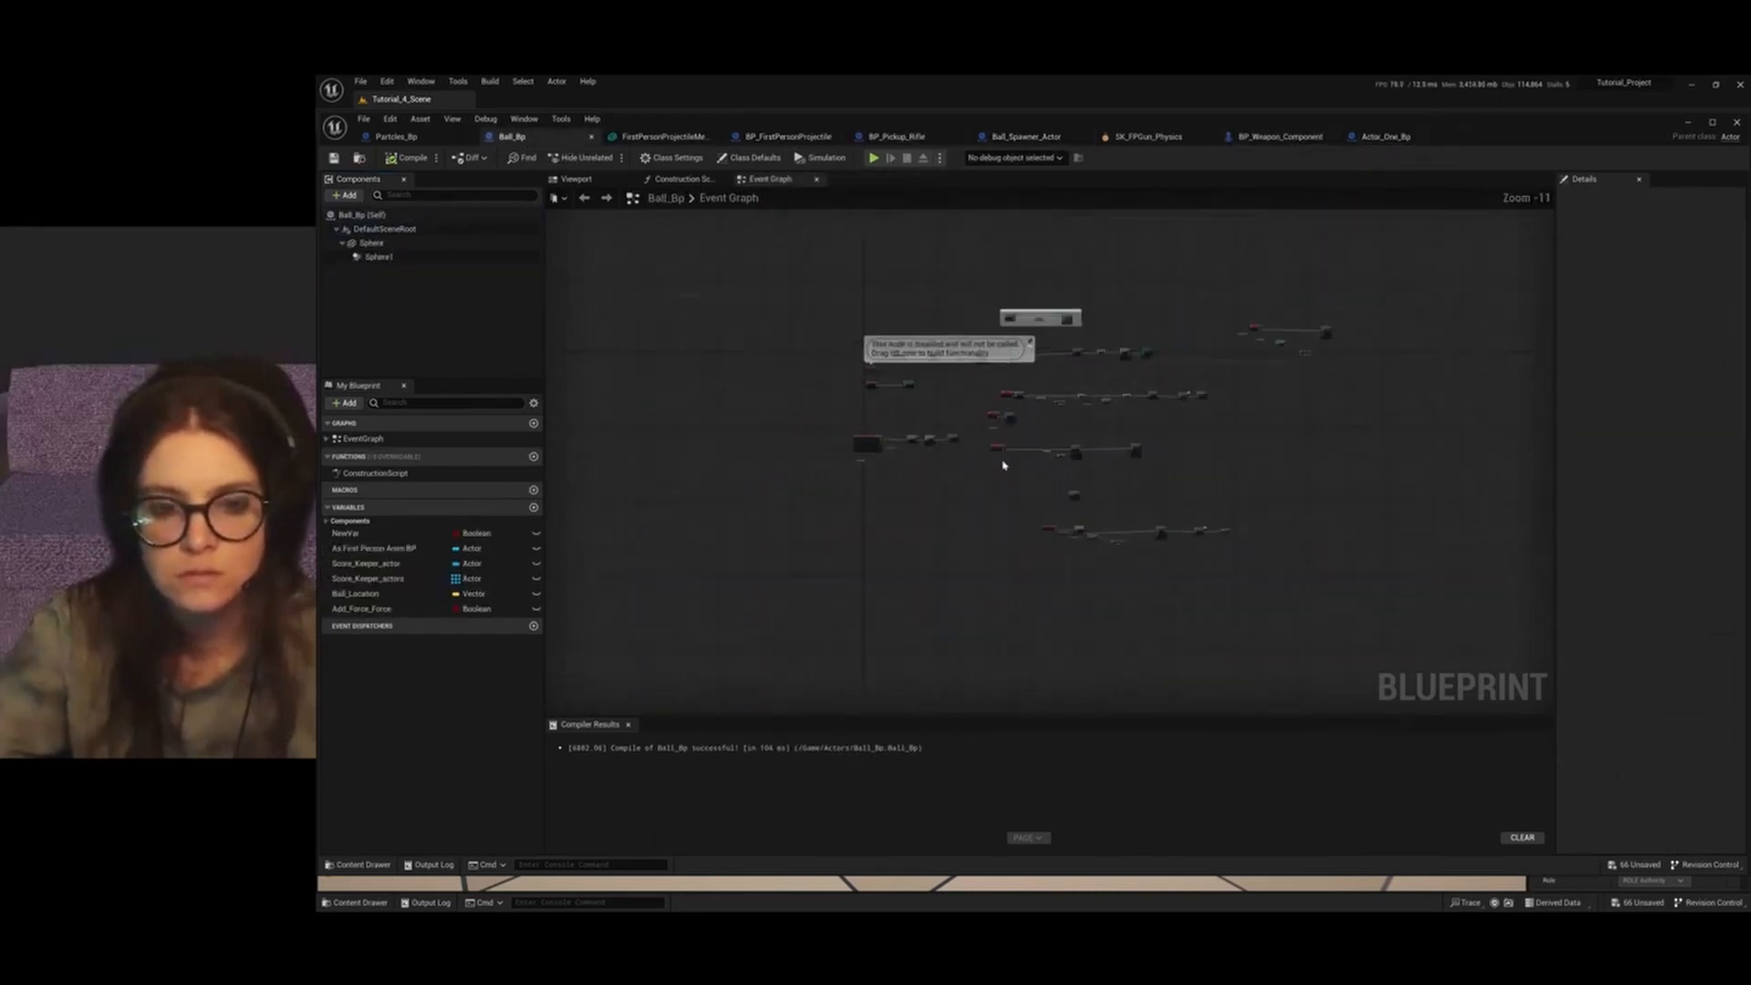
pyautogui.scroll(9, 1173, 566)
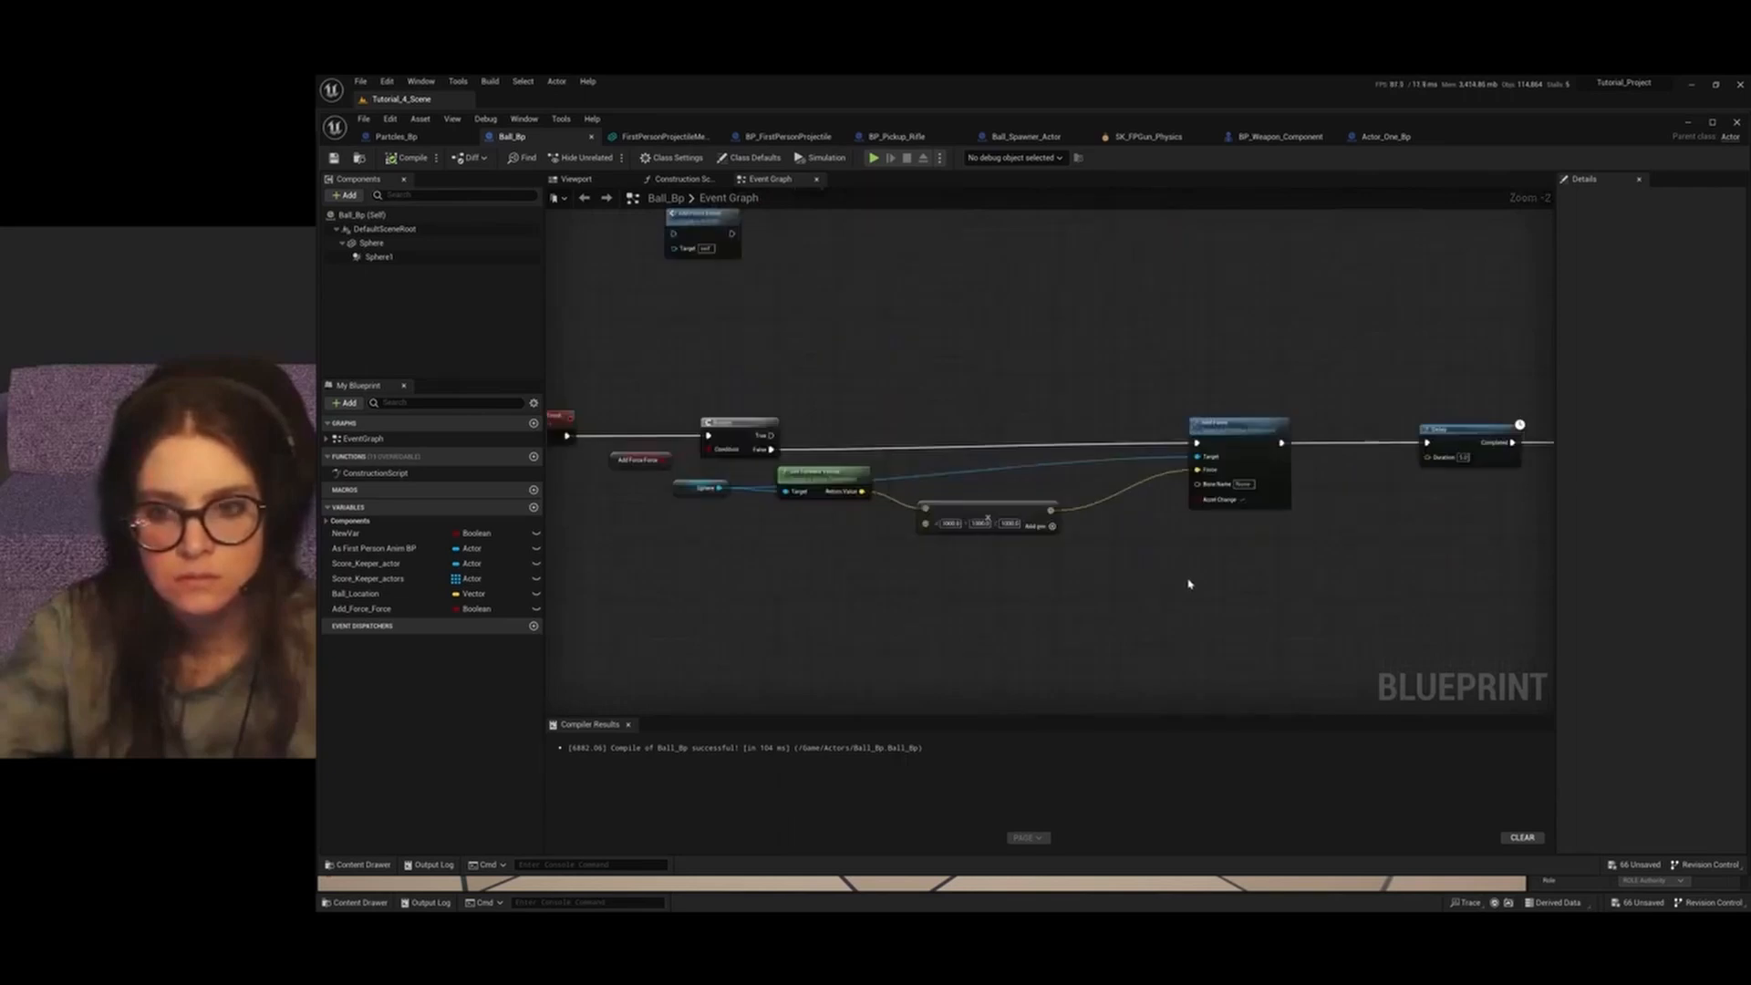
pyautogui.scroll(-3, 1183, 578)
pyautogui.scroll(3, 877, 531)
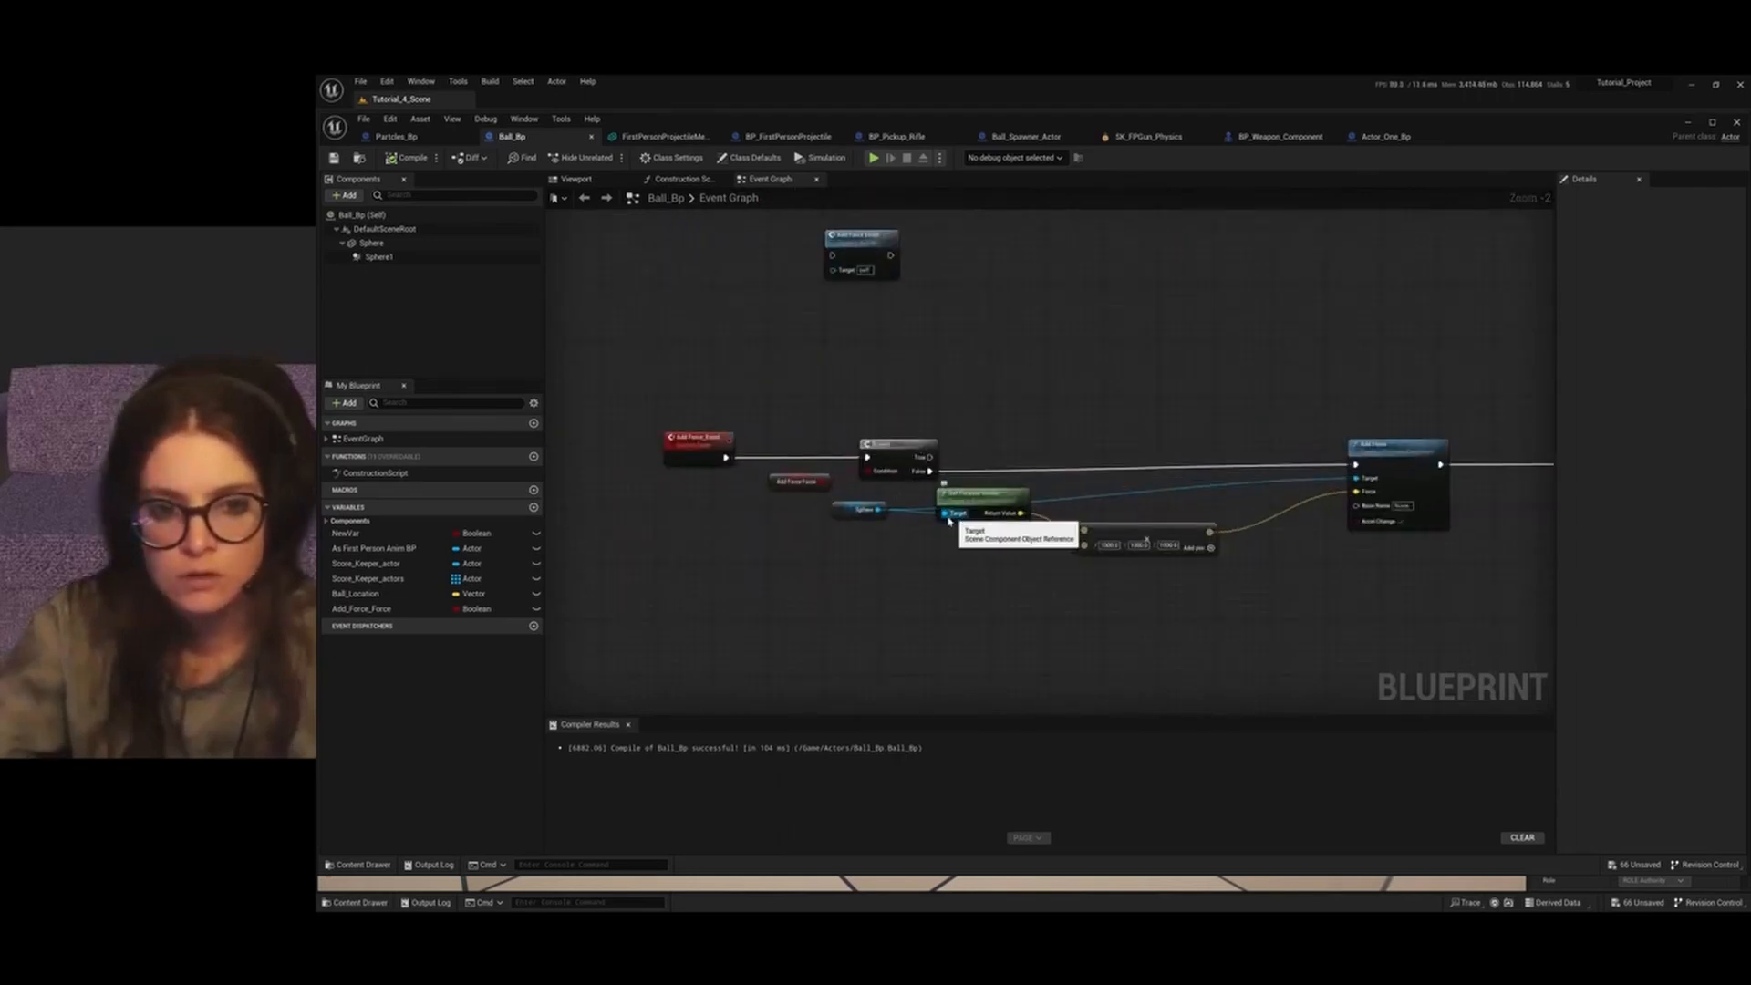
pyautogui.scroll(-2, 933, 511)
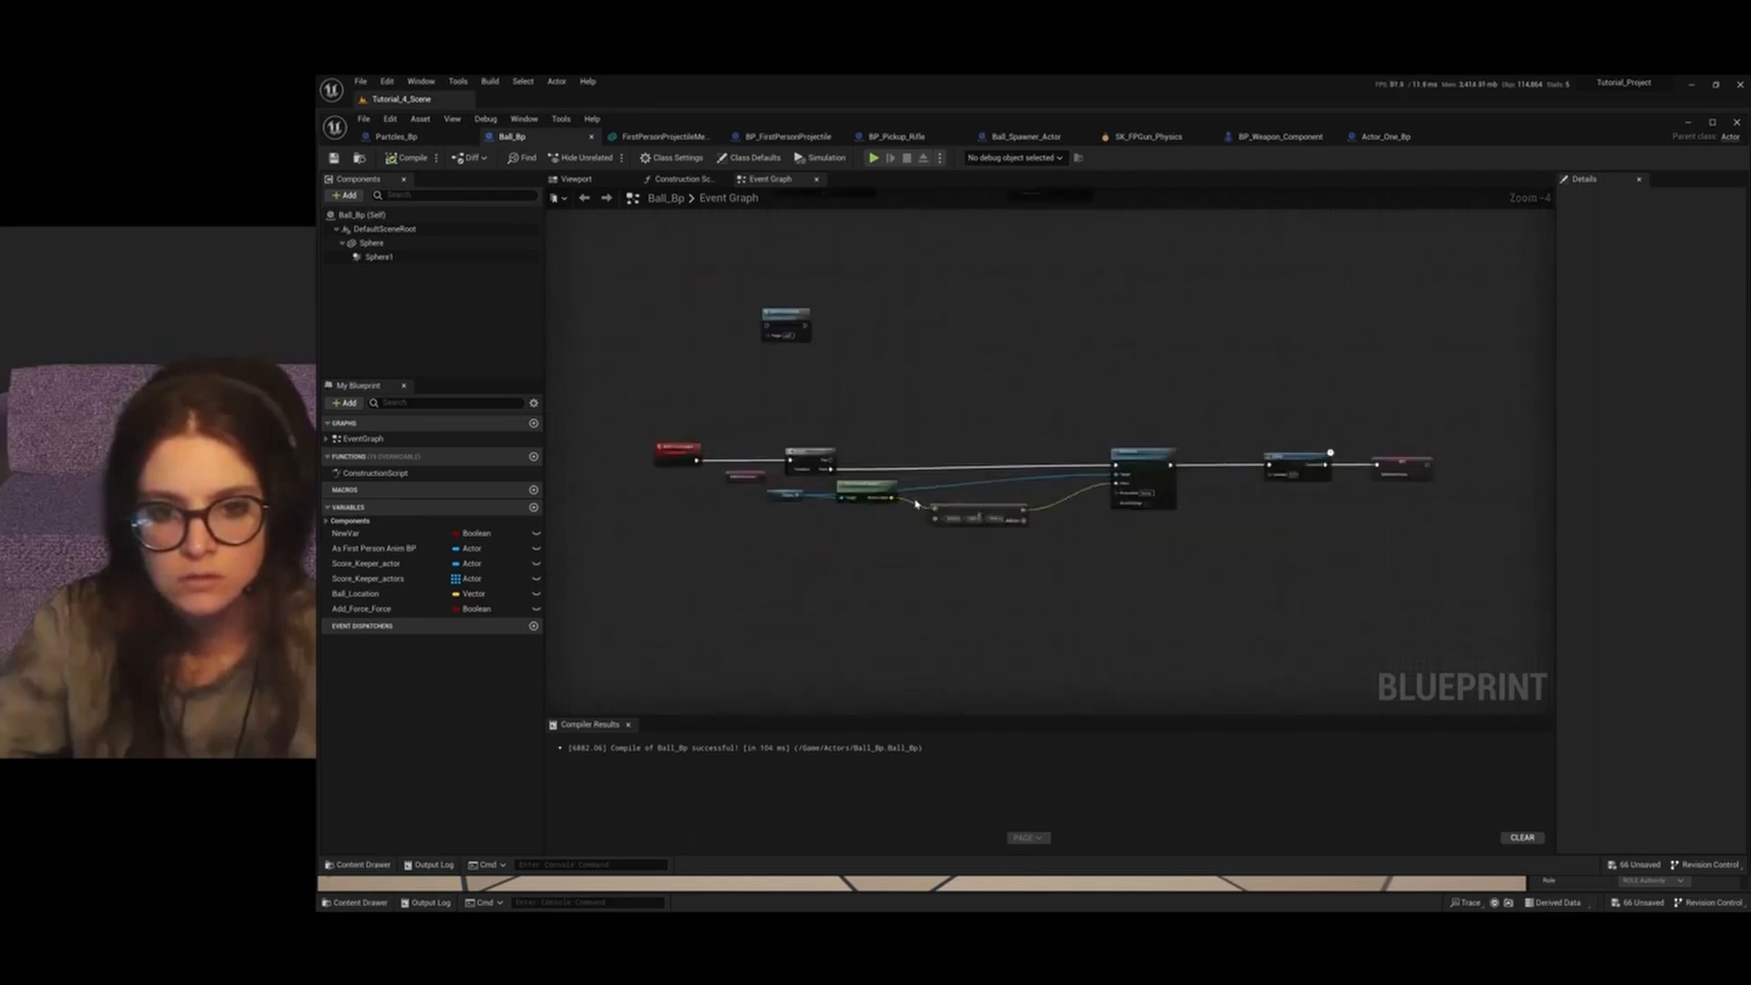
pyautogui.scroll(1, 1009, 544)
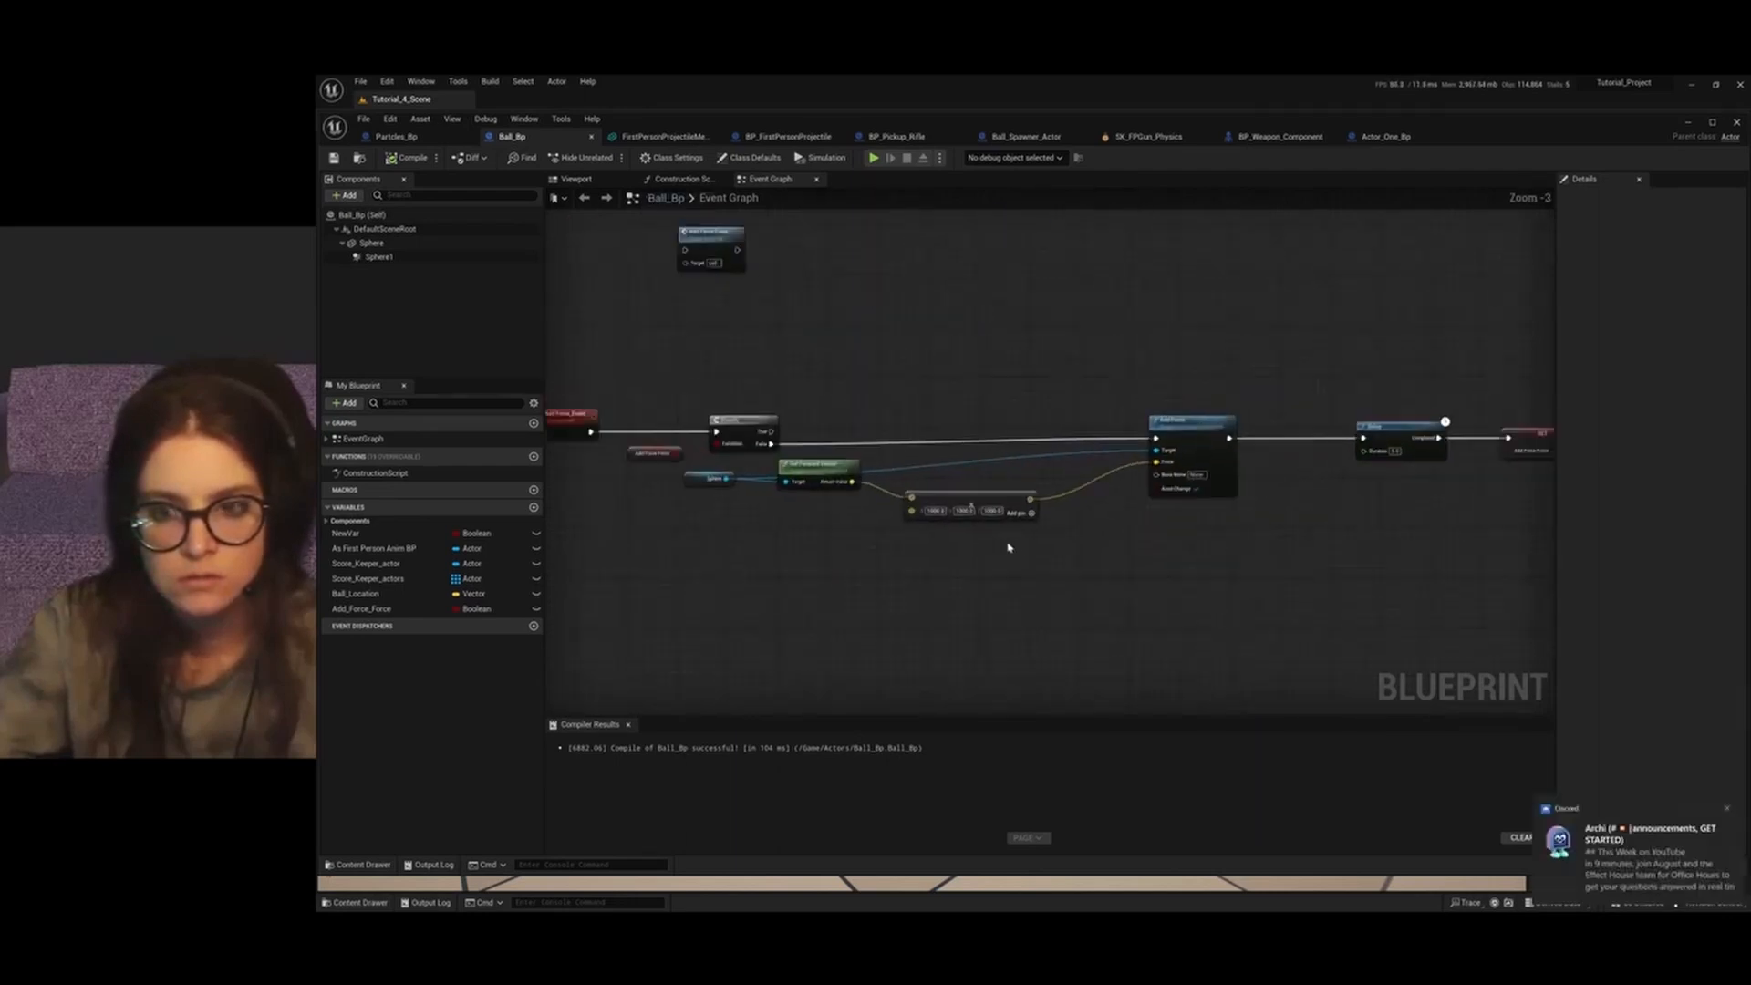
# Set the duration of the Delay after the Add Force node to 2.0 and save Ball_Bp
pyautogui.moveTo(1009, 548); pyautogui.dragTo(699, 575, button='right')
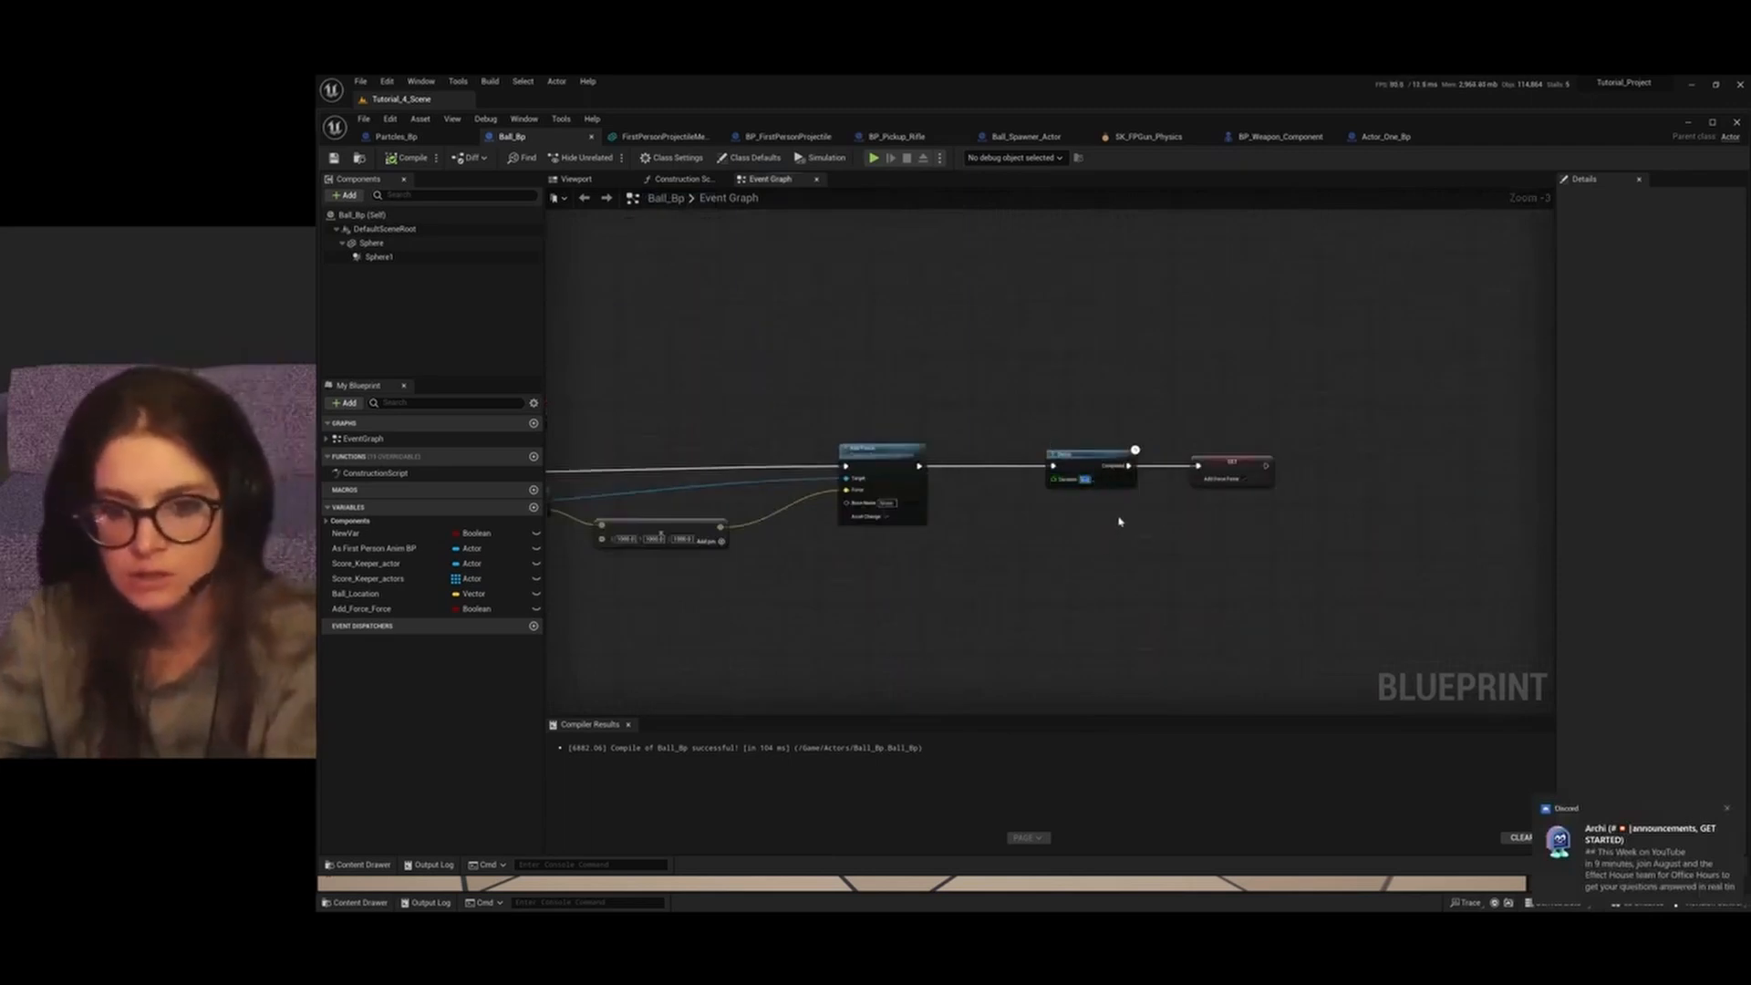
pyautogui.click(1085, 478)
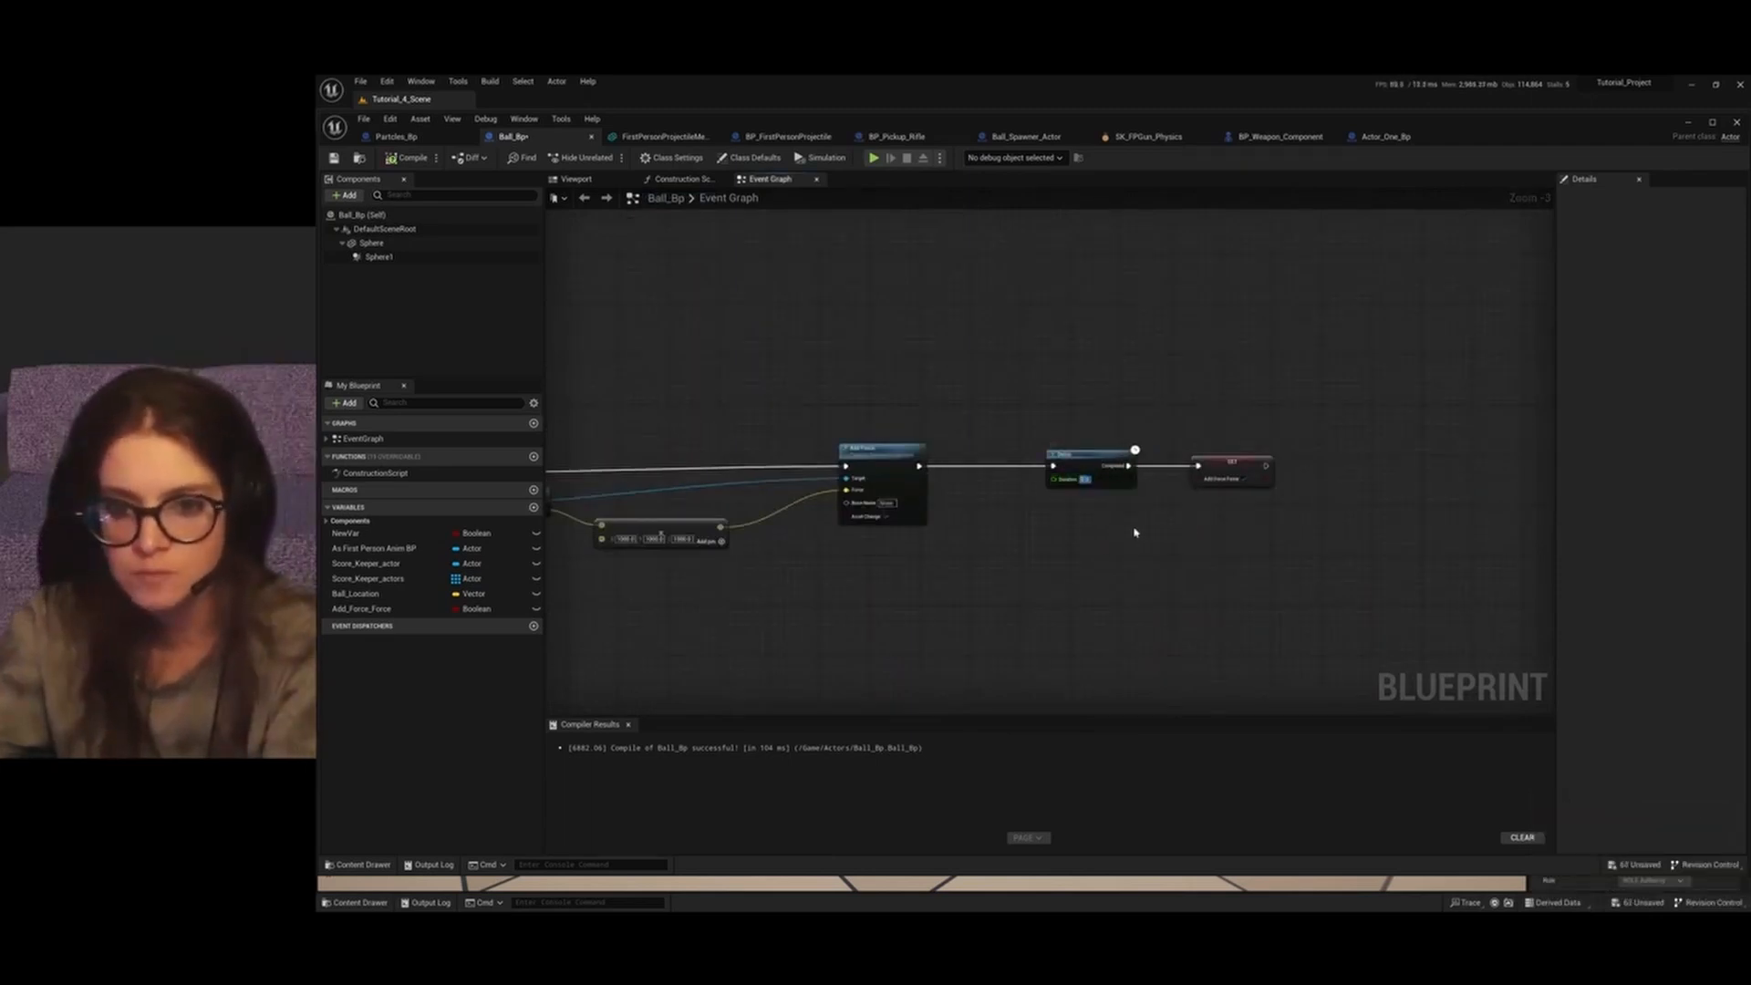
pyautogui.click(334, 157)
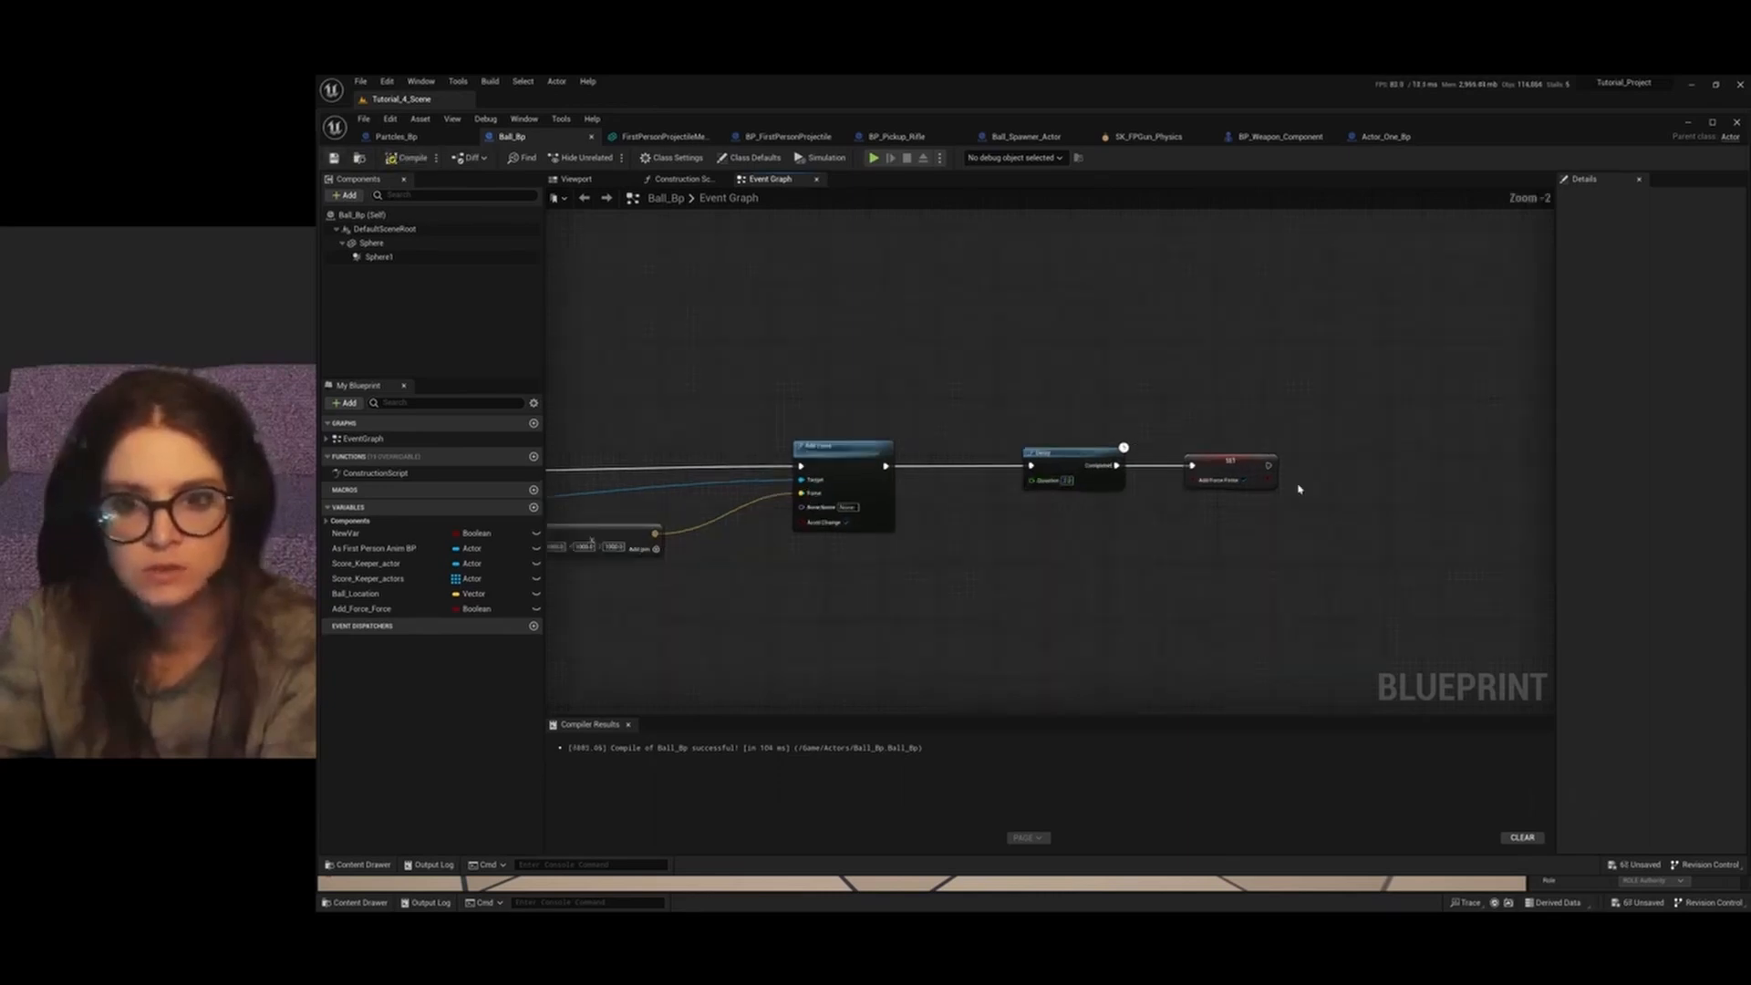
# Return to the level, play it to test the ball's flight with the new delay, and stop the session
pyautogui.scroll(2, 1298, 484)
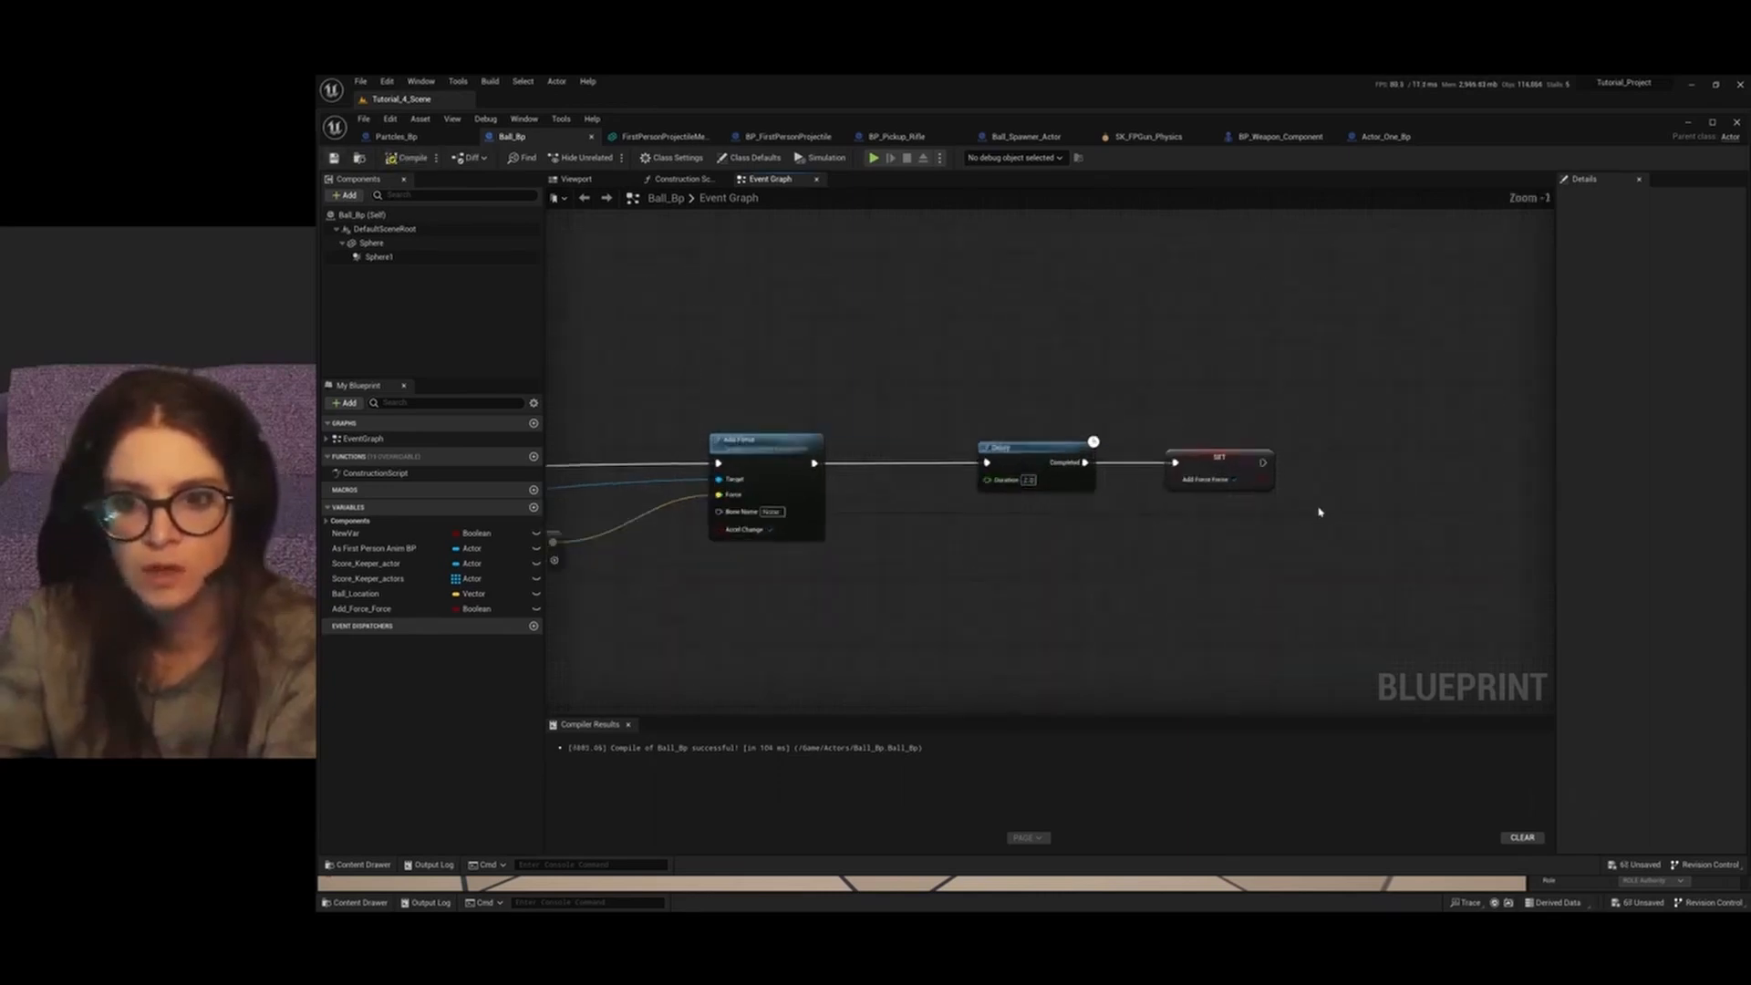
pyautogui.click(1689, 122)
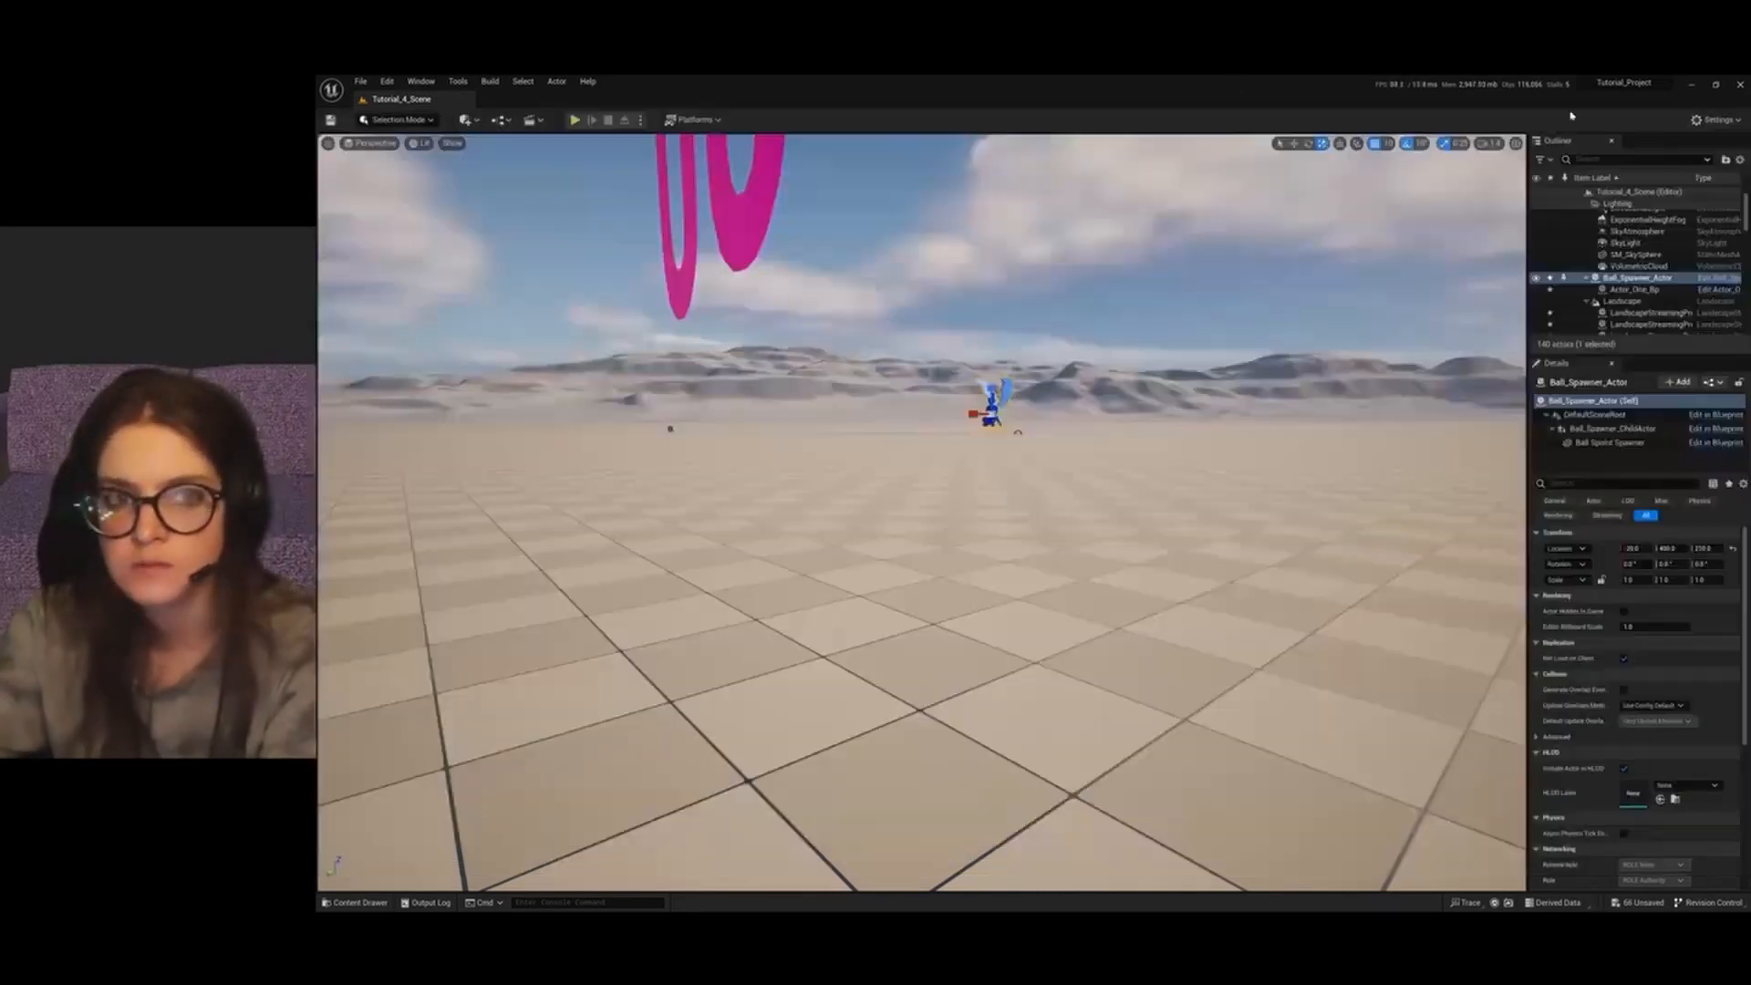
pyautogui.click(575, 121)
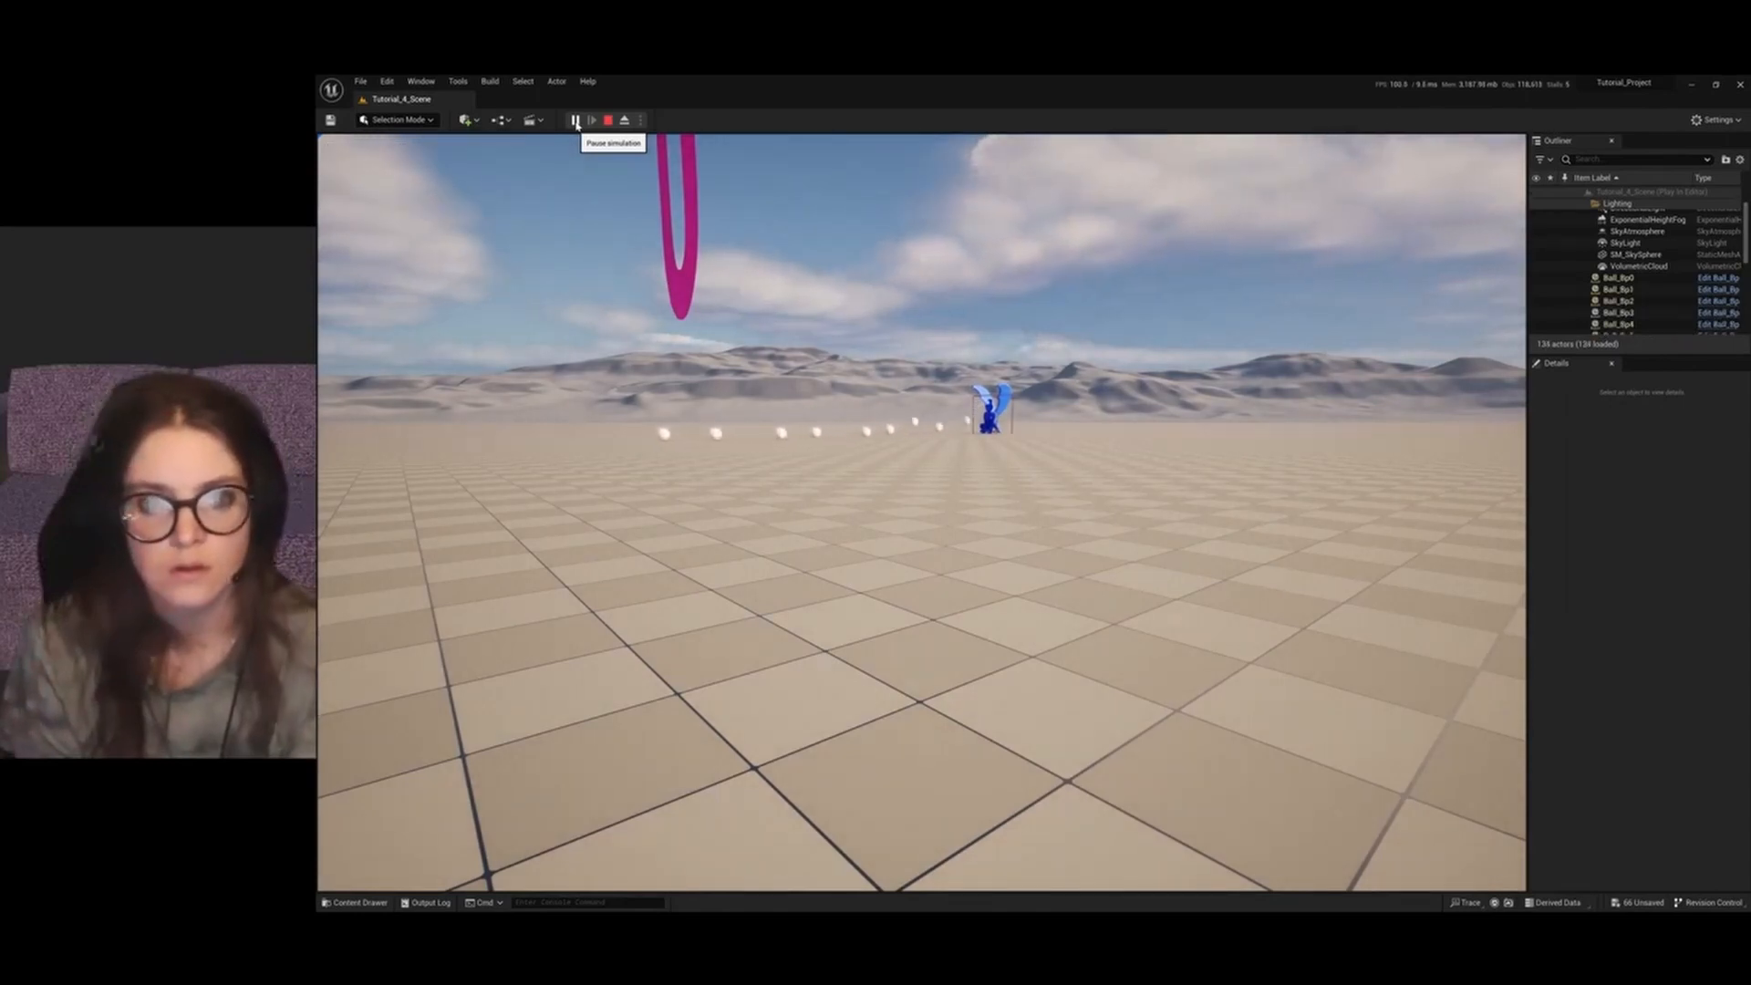
pyautogui.click(608, 120)
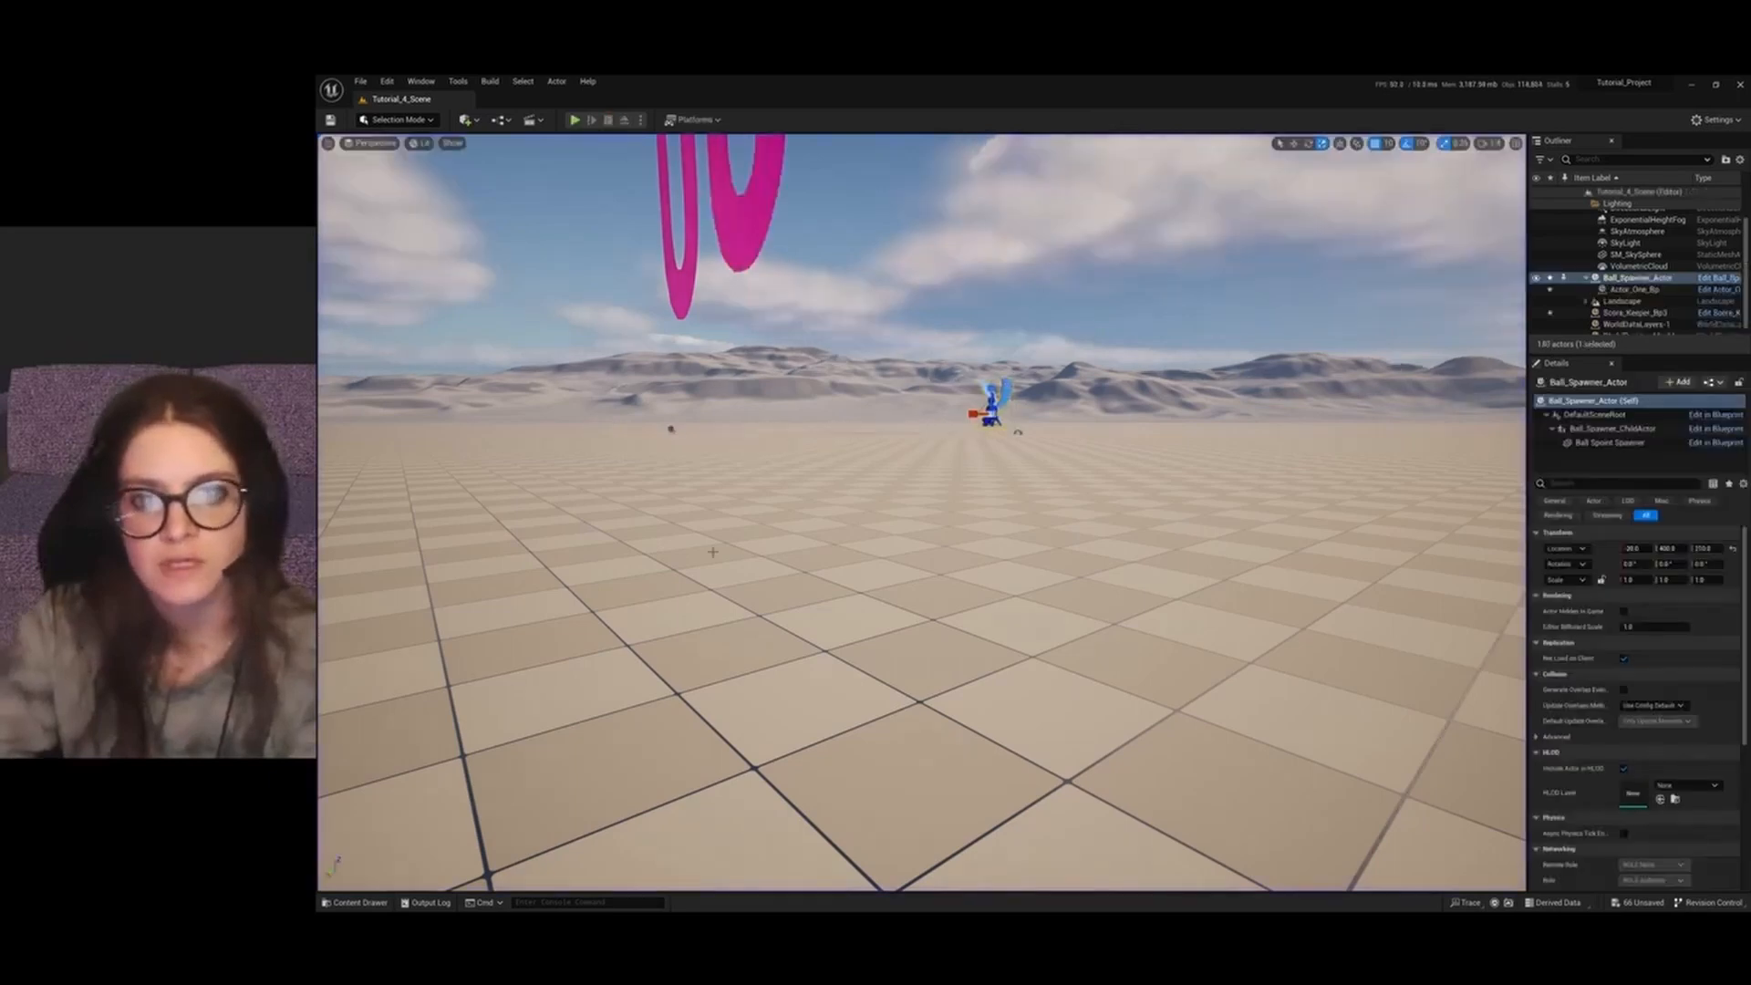
# Add a Cube shape to the level and focus the viewport on it
pyautogui.moveTo(965, 543); pyautogui.dragTo(911, 498, button='middle')
pyautogui.scroll(3, 883, 490)
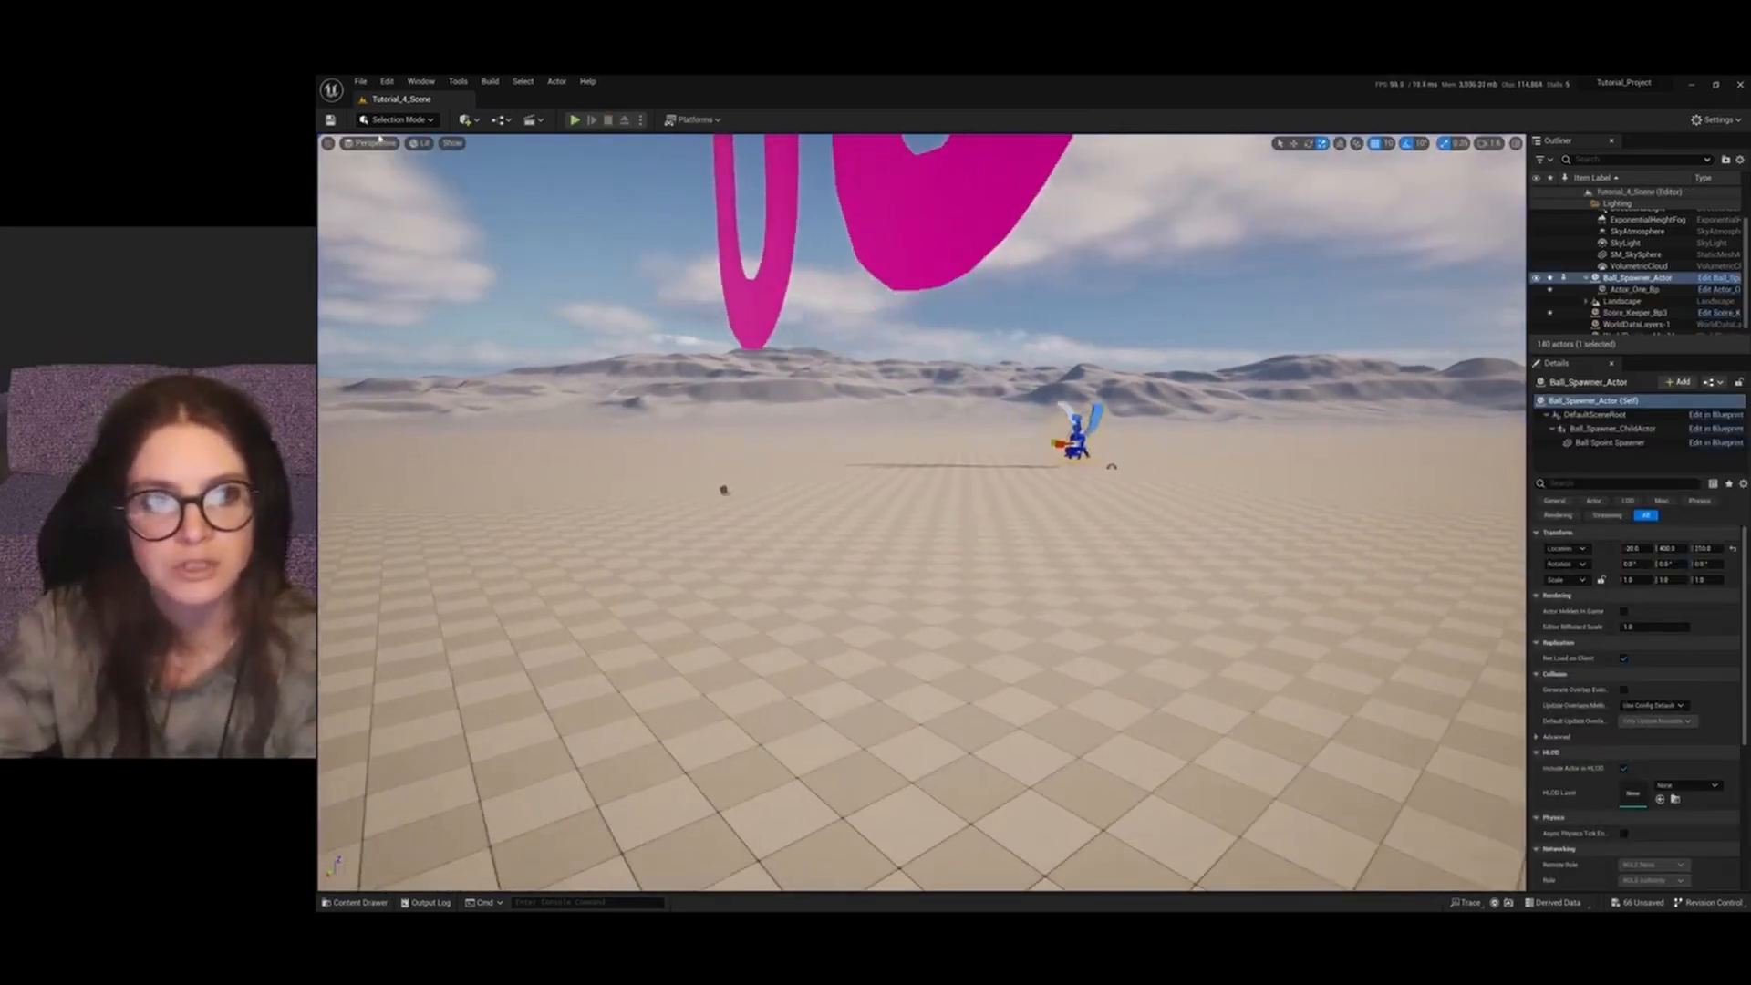
pyautogui.click(467, 120)
pyautogui.moveTo(498, 217)
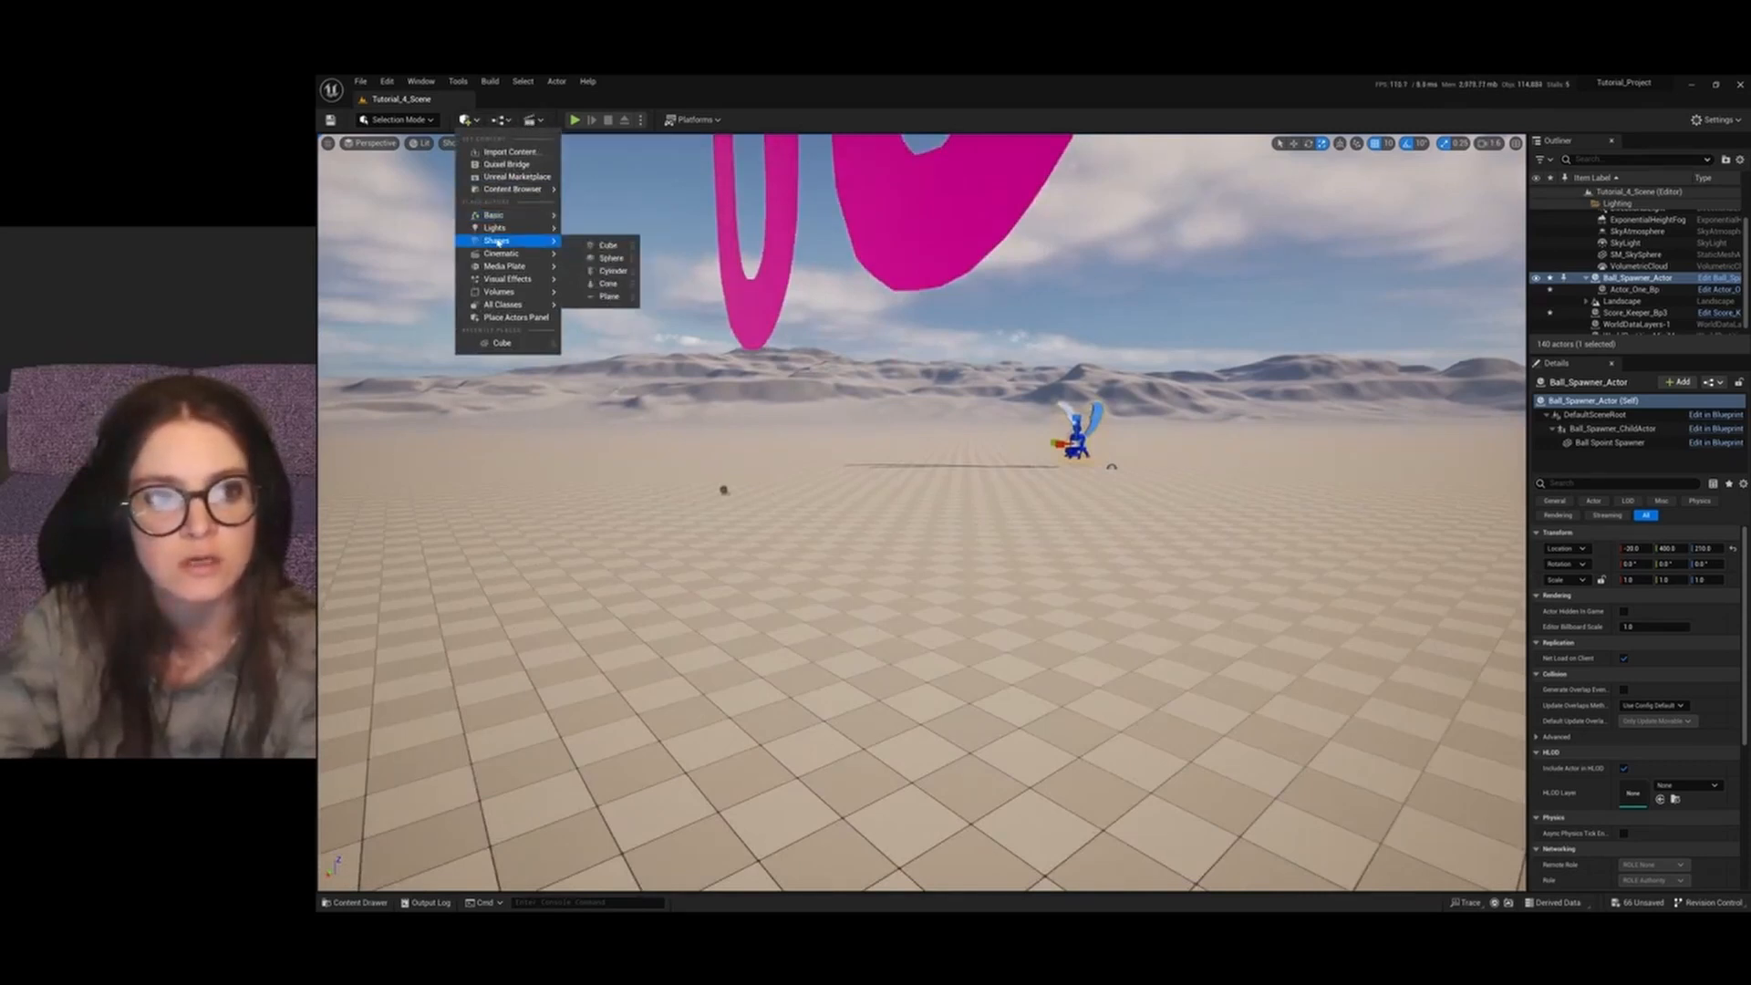
pyautogui.click(605, 245)
pyautogui.press('f')
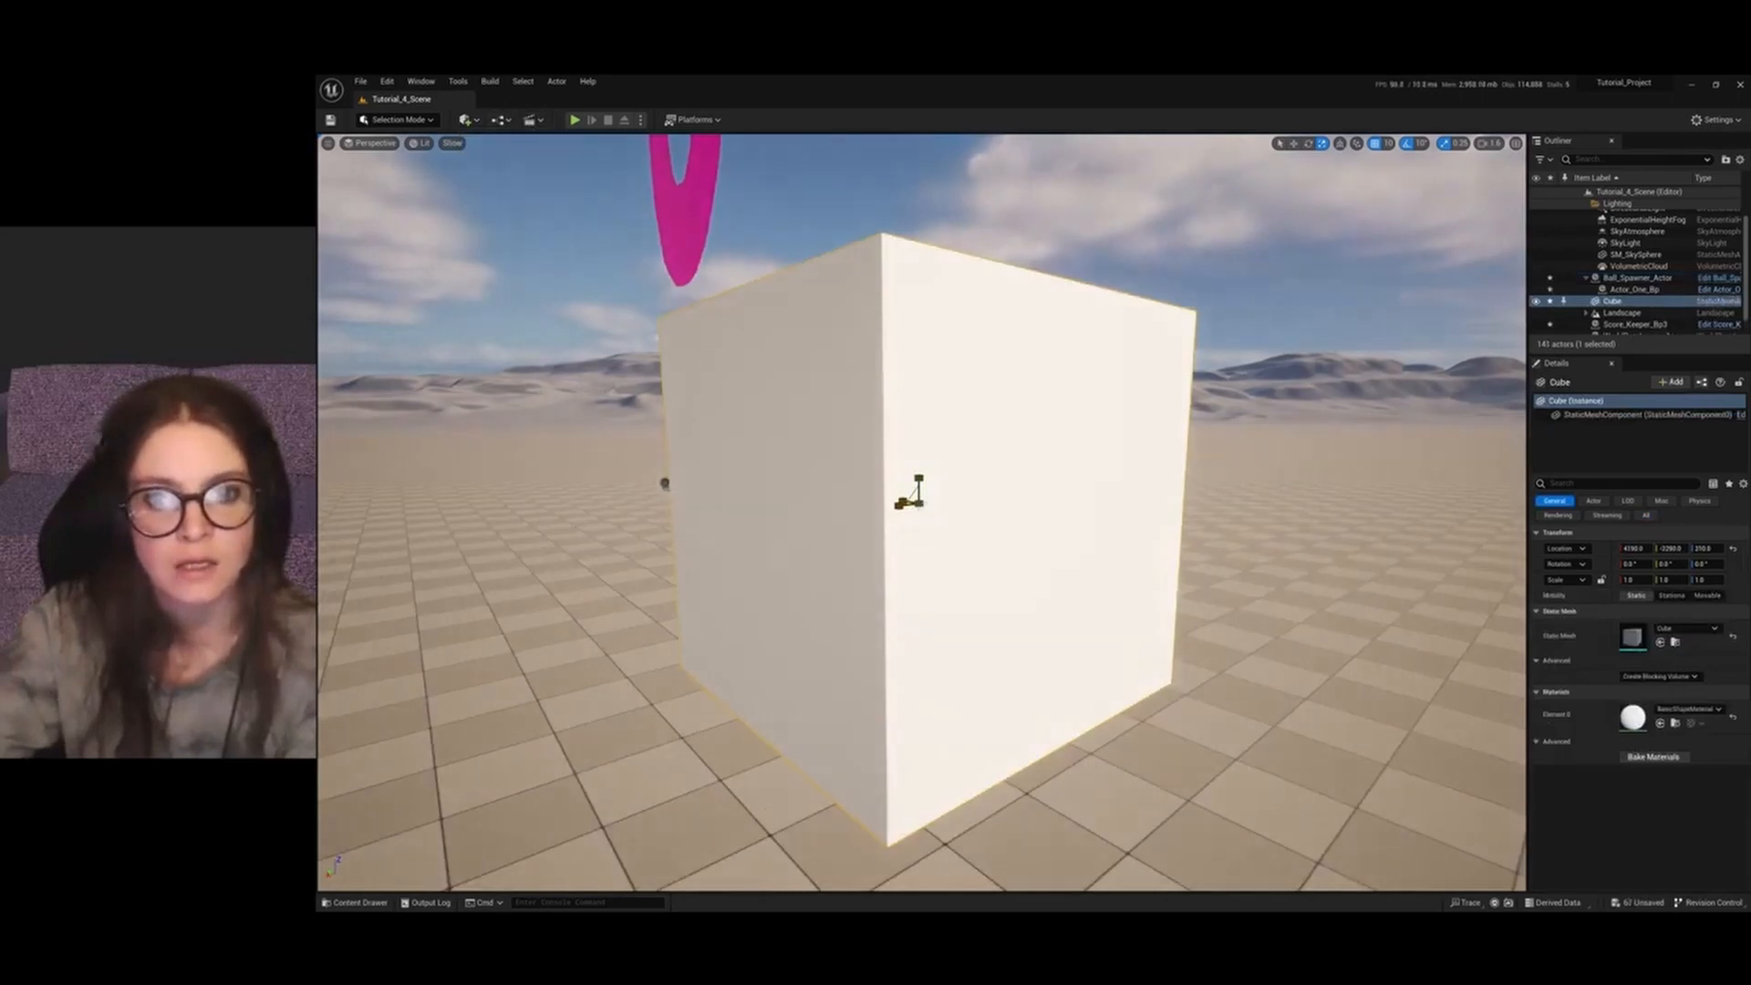
# Flatten the cube into a thin upright panel and move it away from the camera, across from the statue
pyautogui.moveTo(918, 503); pyautogui.dragTo(474, 437)
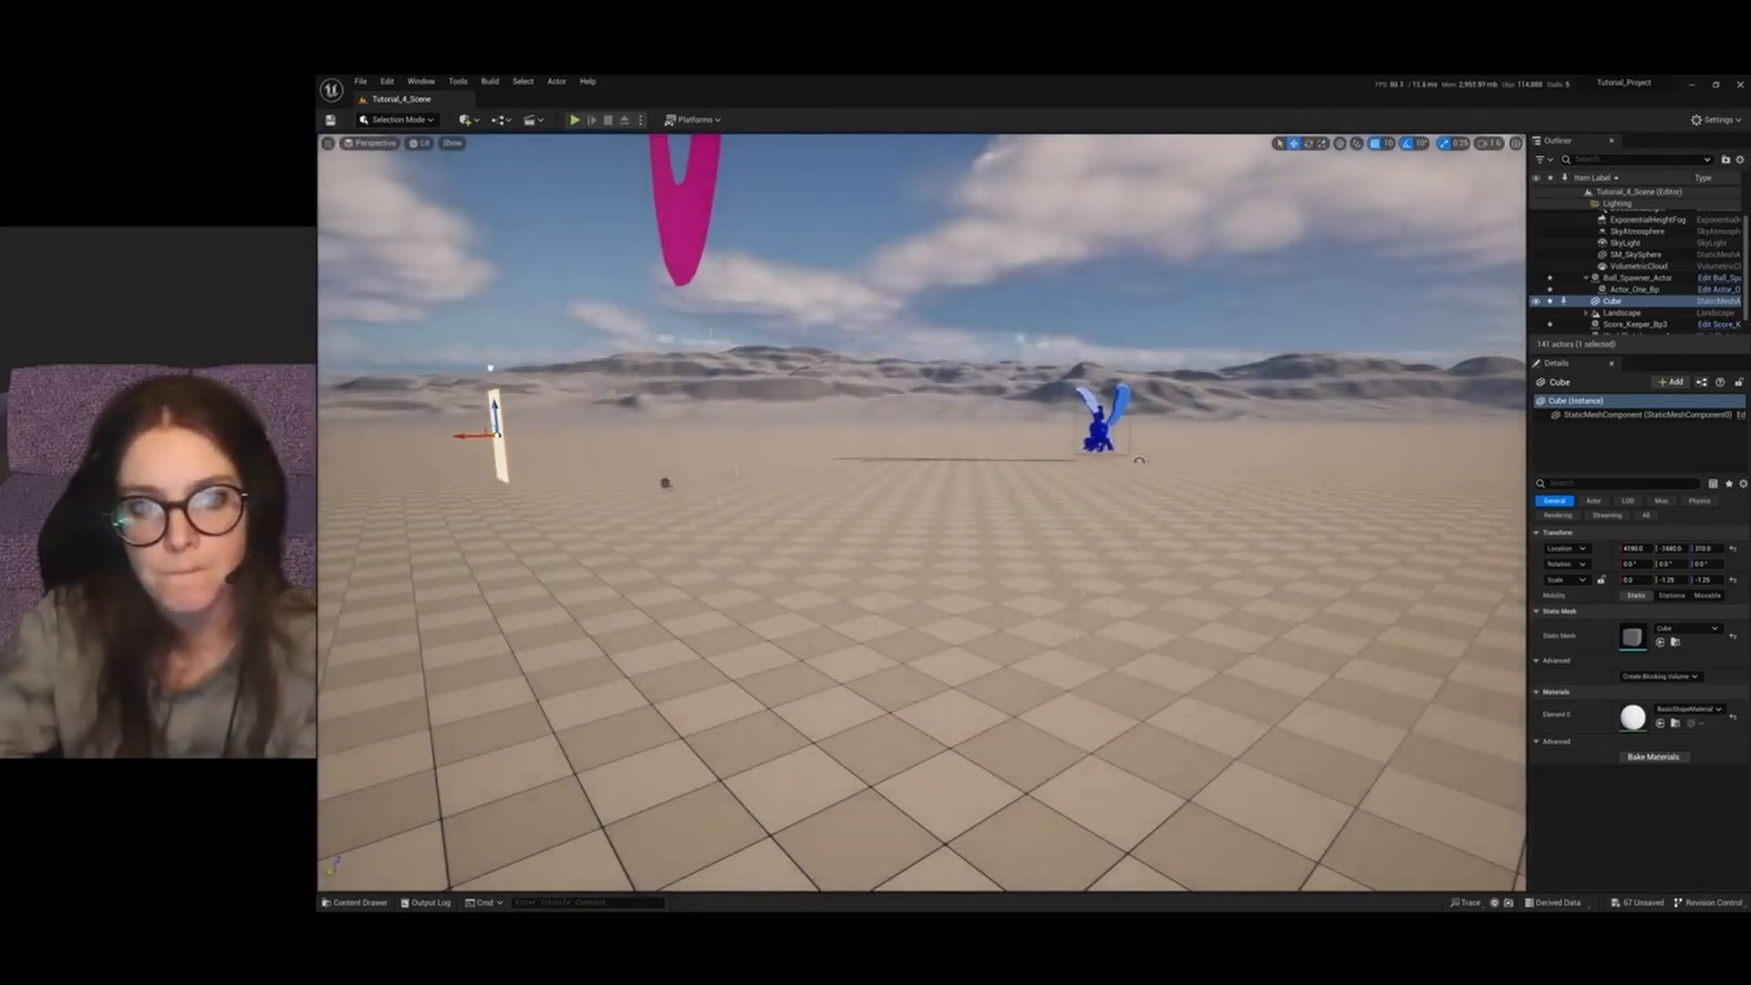
pyautogui.press('s')
pyautogui.moveTo(493, 402); pyautogui.dragTo(517, 402, button='right')
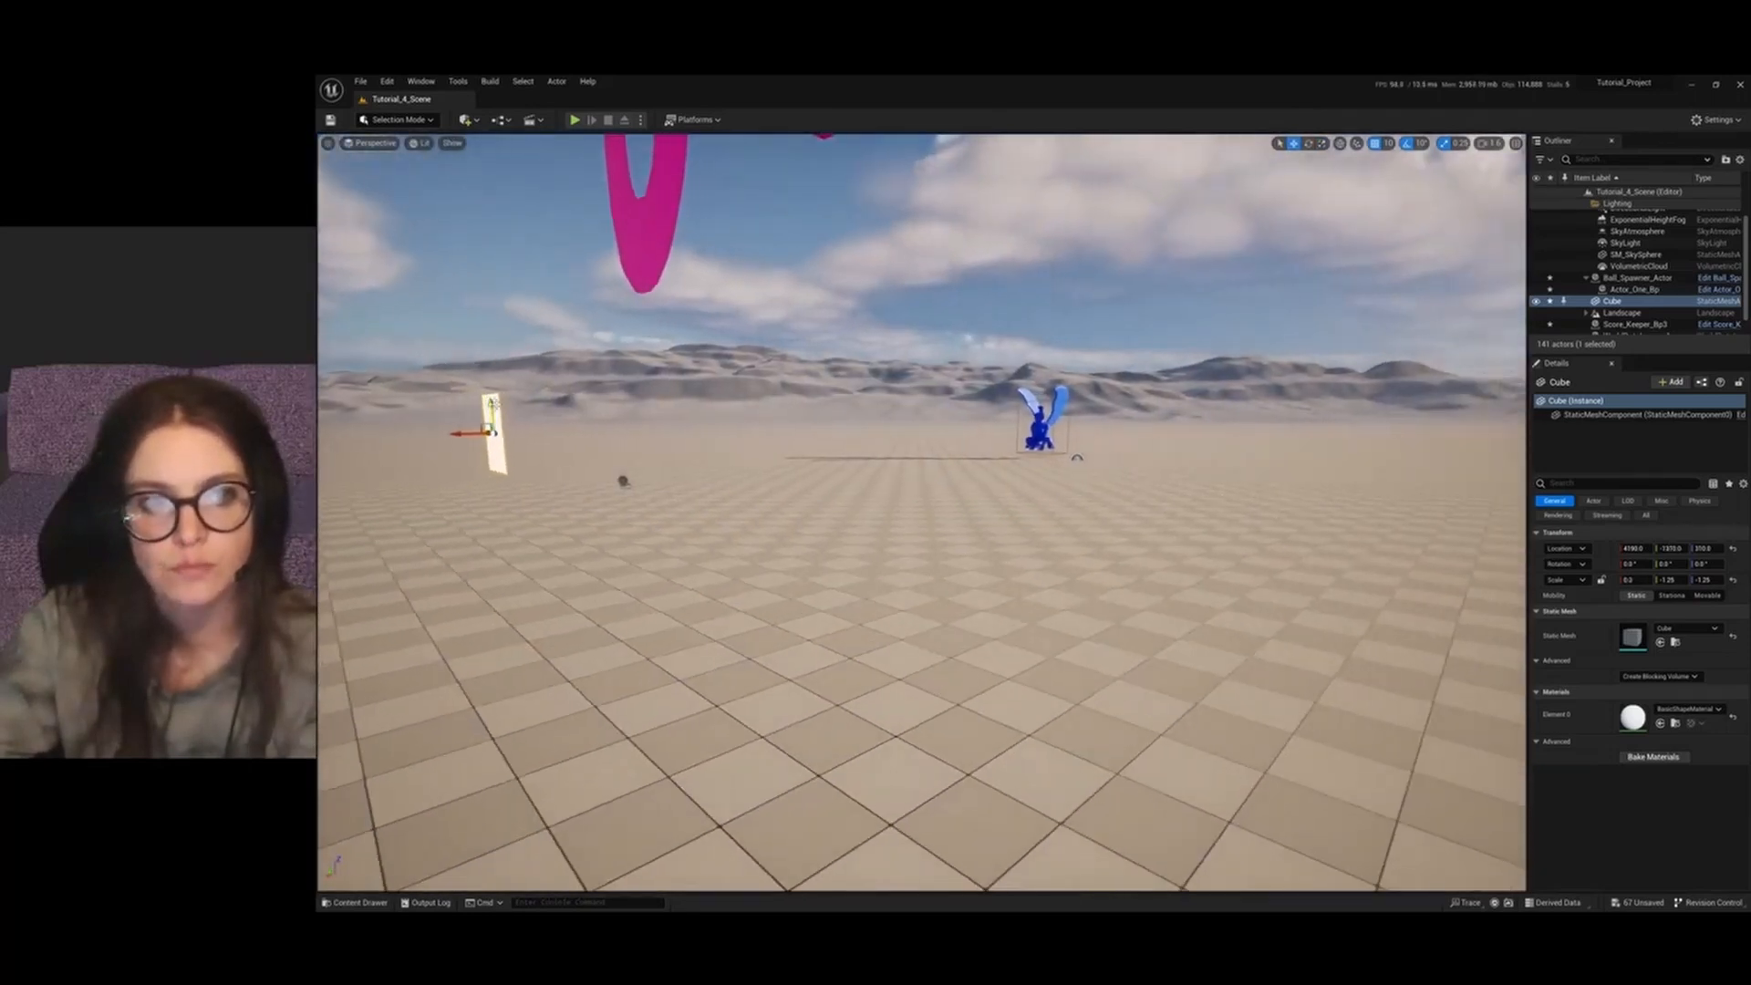
# Scale the cube up into a large block, about 6.75 on X and 16 on Z
pyautogui.click(1324, 145)
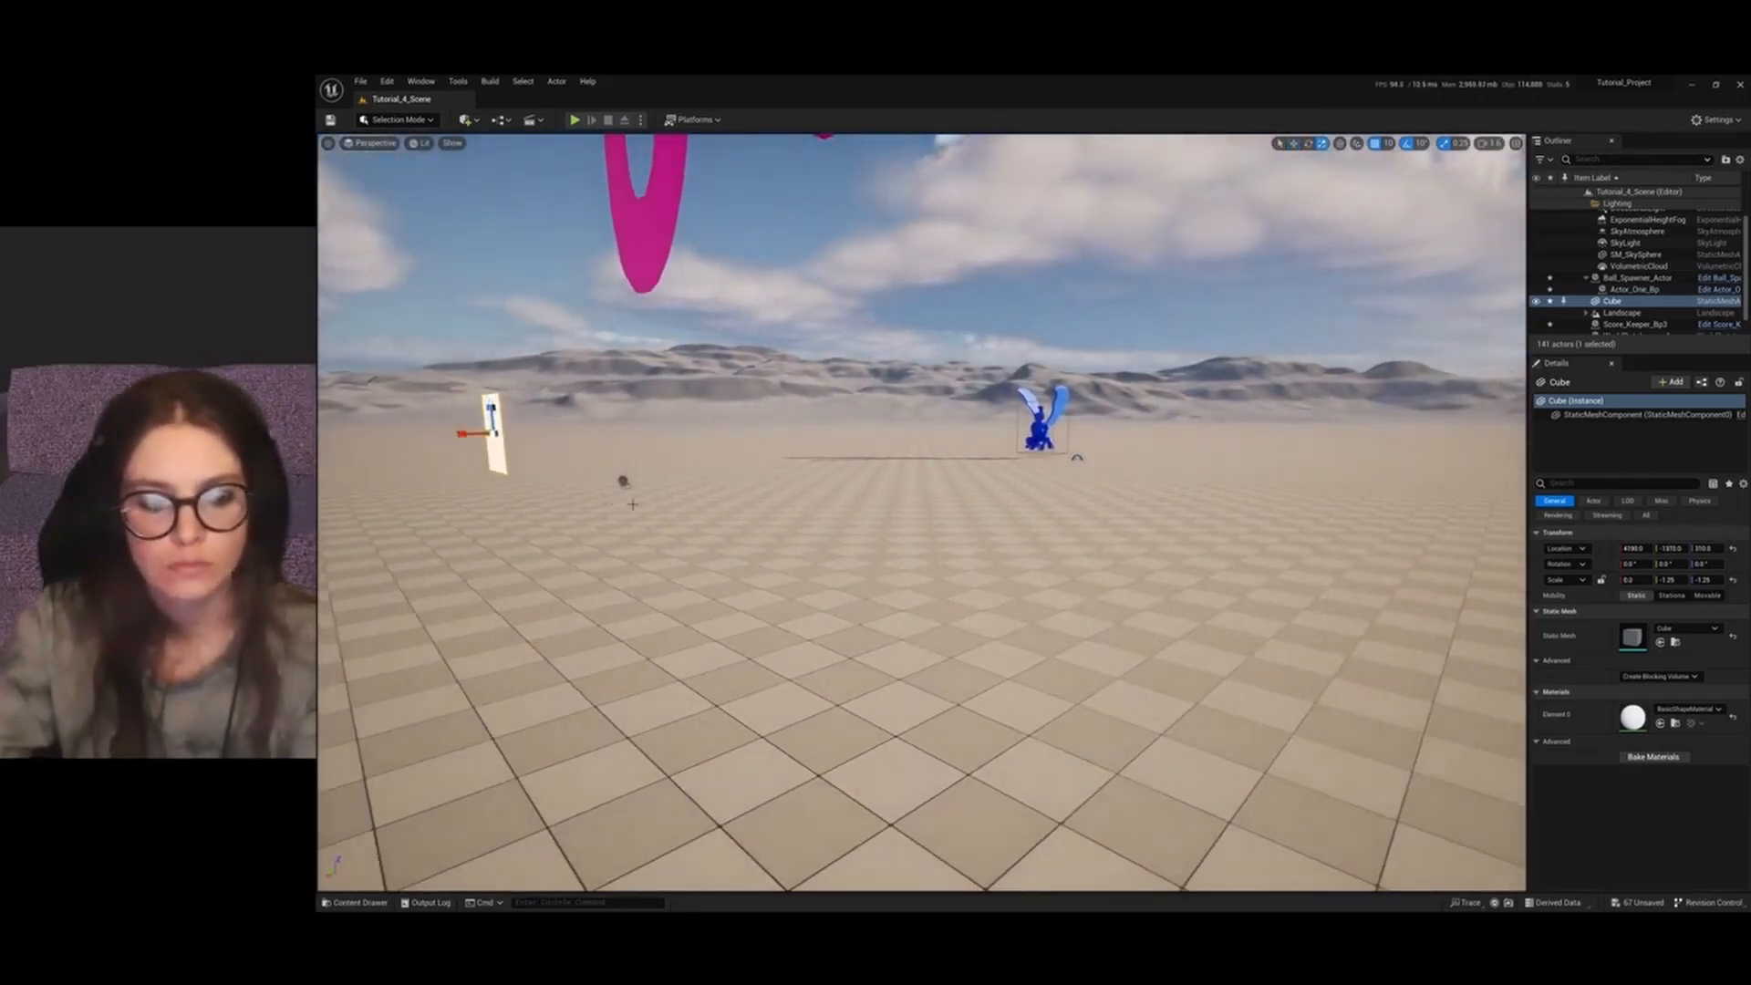
pyautogui.press('a')
pyautogui.moveTo(748, 529); pyautogui.dragTo(776, 534, button='right')
pyautogui.press('s')
pyautogui.moveTo(1047, 664)
pyautogui.mouseDown(button='right')
pyautogui.moveTo(1020, 667)
pyautogui.moveTo(1063, 664)
pyautogui.mouseUp(button='right')
pyautogui.moveTo(1095, 723); pyautogui.dragTo(1232, 727)
pyautogui.moveTo(1113, 704); pyautogui.dragTo(1314, 899)
pyautogui.press('d')
pyautogui.moveTo(1168, 367); pyautogui.dragTo(1108, 397, button='right')
# Move the block beside the pink numbers facing the statue, at about Y -10, and stretch it along Y into a long wall
pyautogui.click(1294, 143)
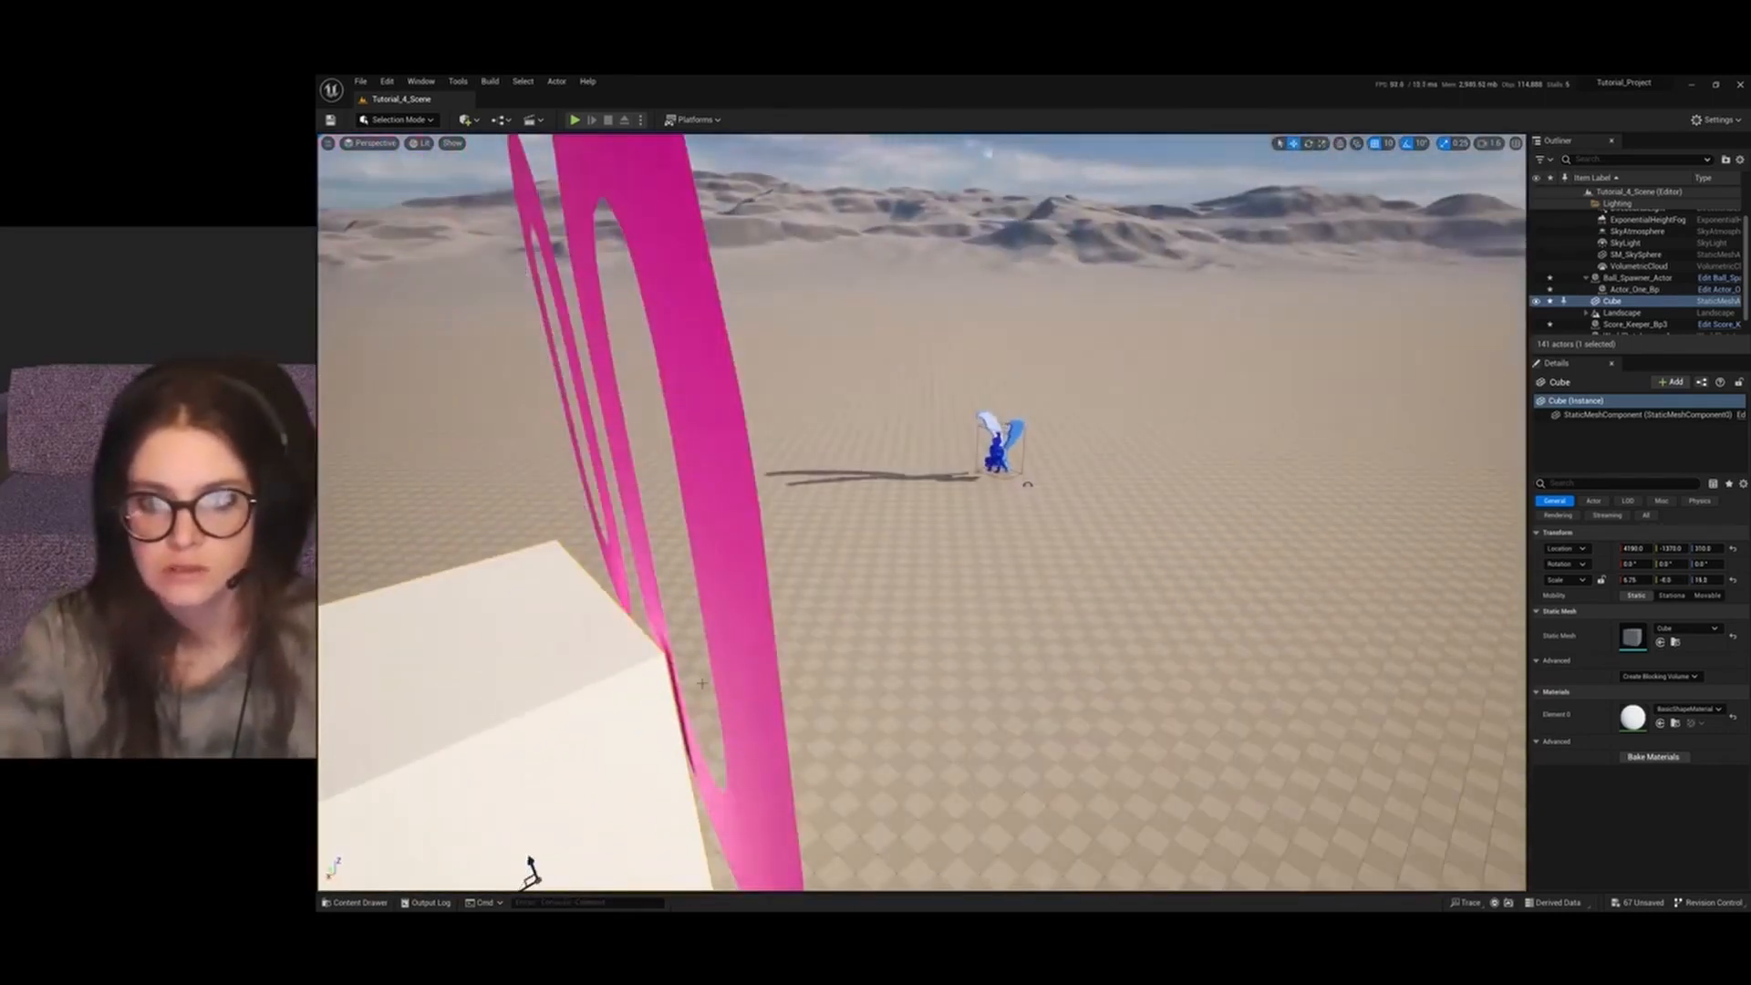
pyautogui.moveTo(1003, 411); pyautogui.dragTo(995, 415, button='right')
pyautogui.moveTo(602, 803); pyautogui.dragTo(812, 536)
pyautogui.press('d')
pyautogui.moveTo(813, 535); pyautogui.dragTo(766, 538, button='right')
pyautogui.moveTo(649, 492); pyautogui.dragTo(881, 395)
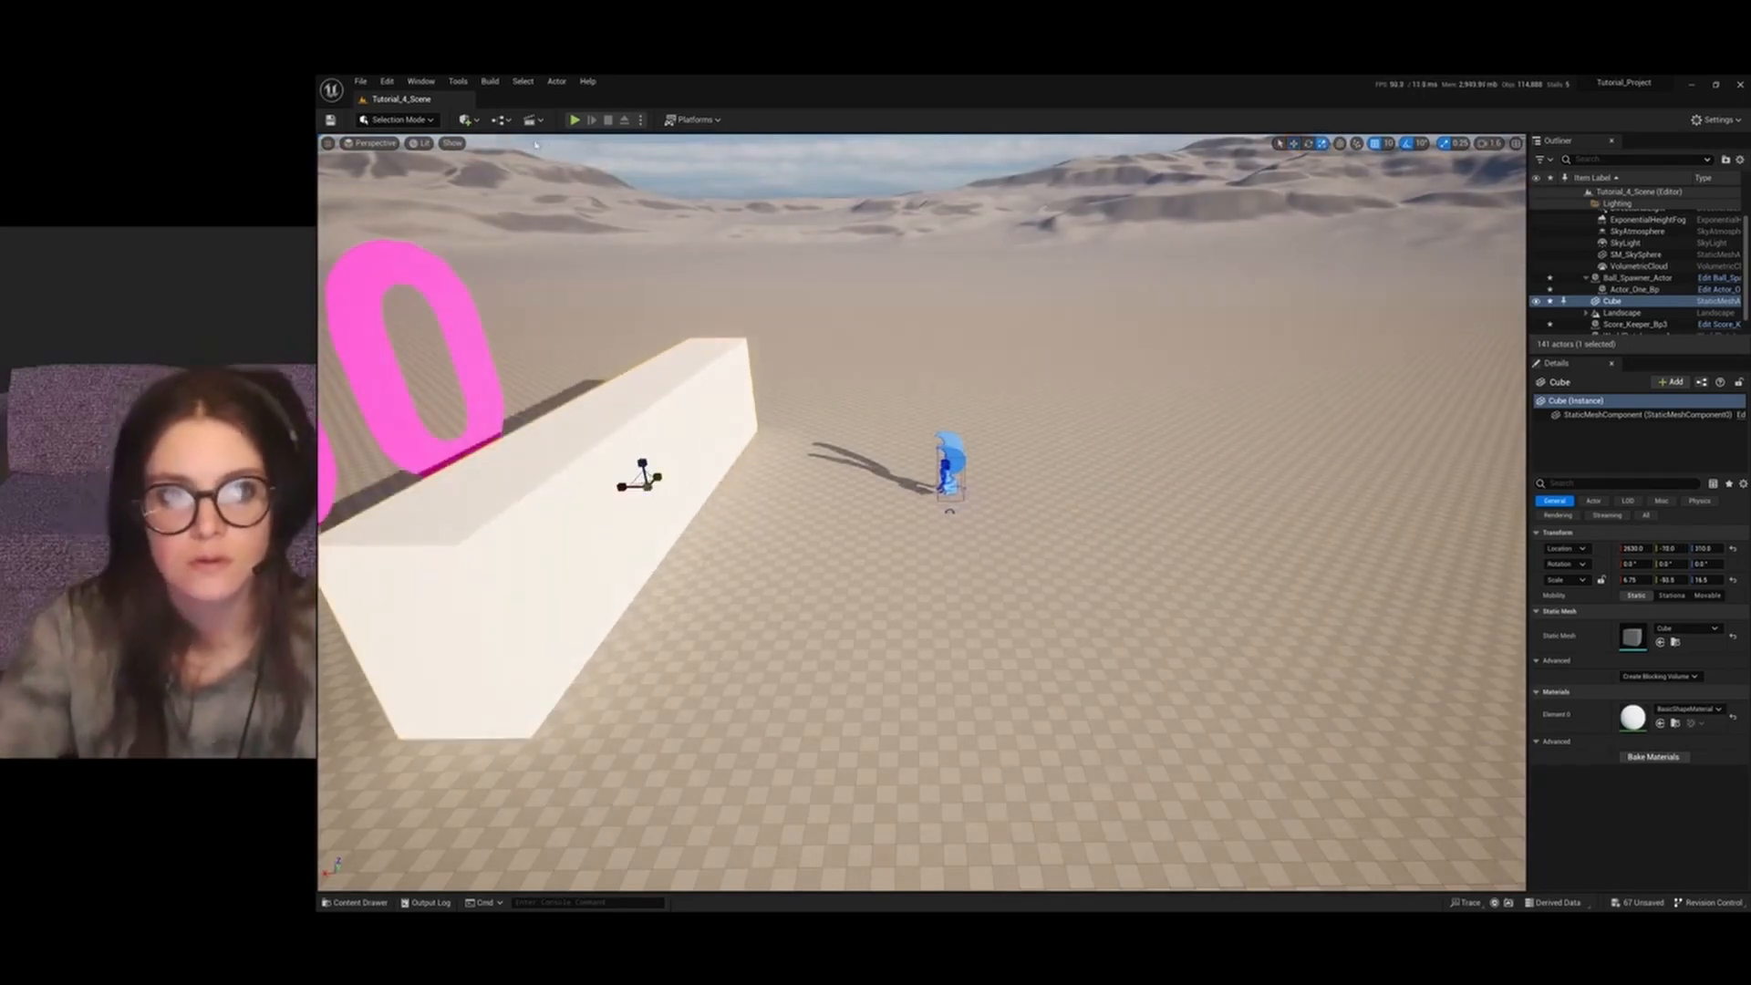
# Play-test the level and walk along the wall to watch how the launched balls bounce and collect against it
pyautogui.click(574, 120)
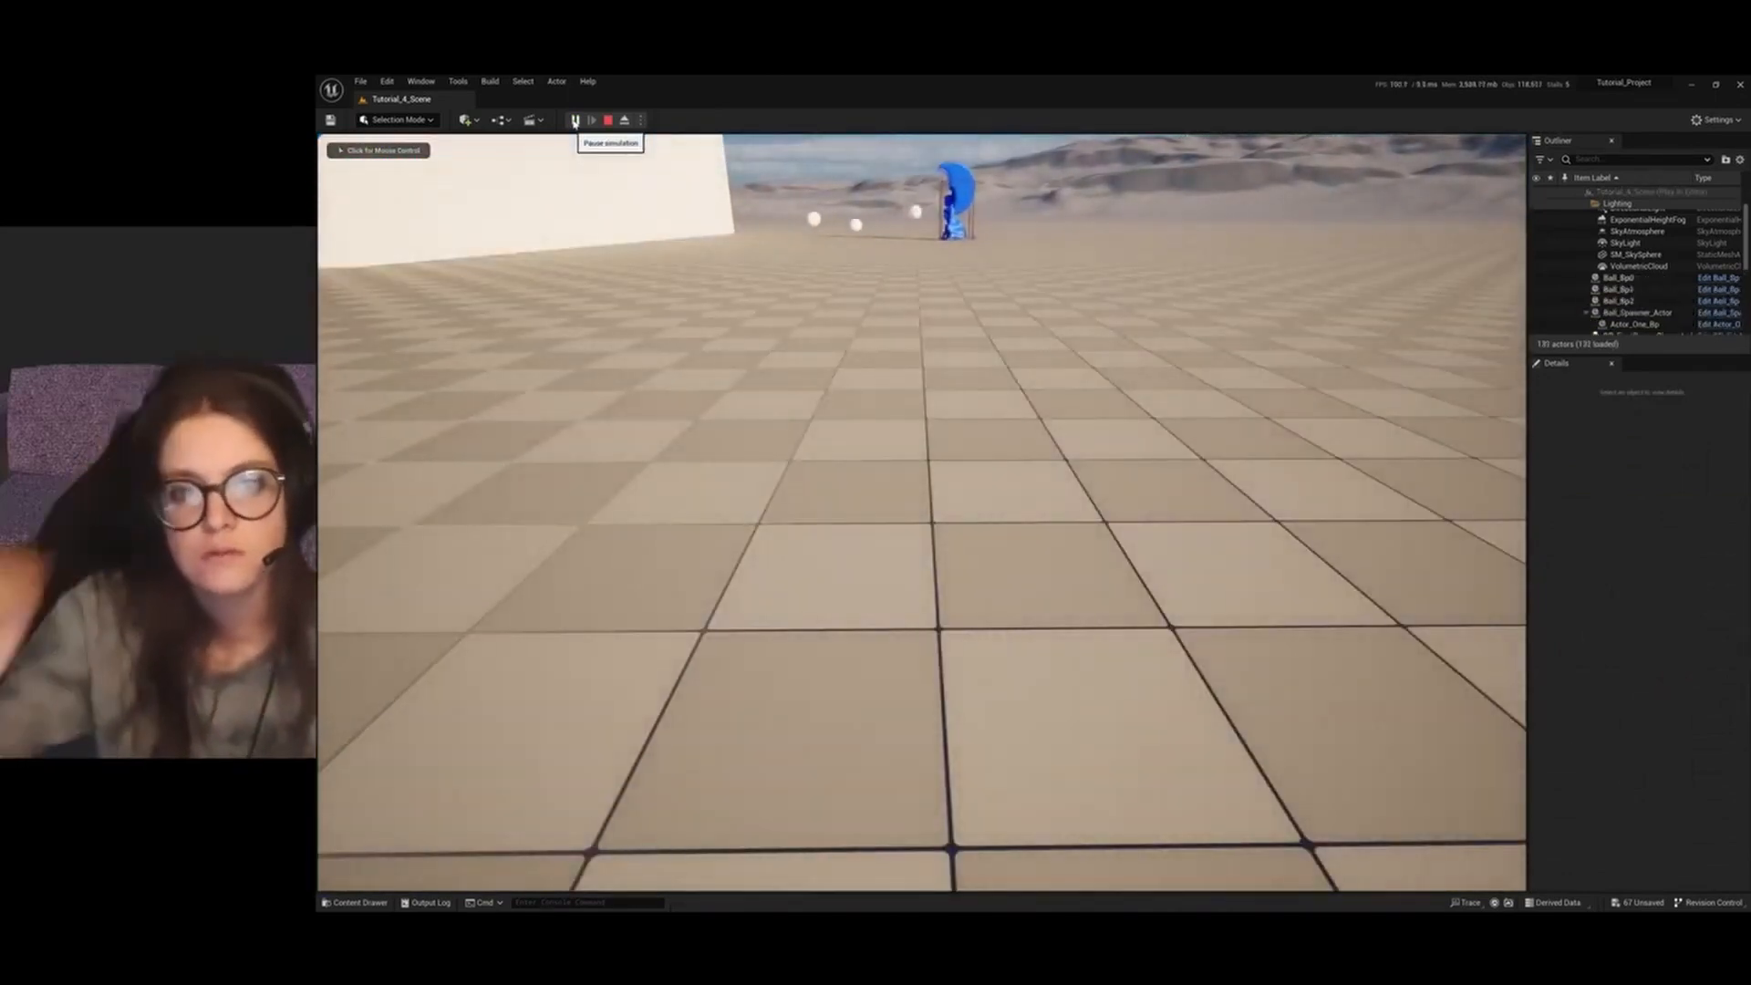
pyautogui.click(379, 150)
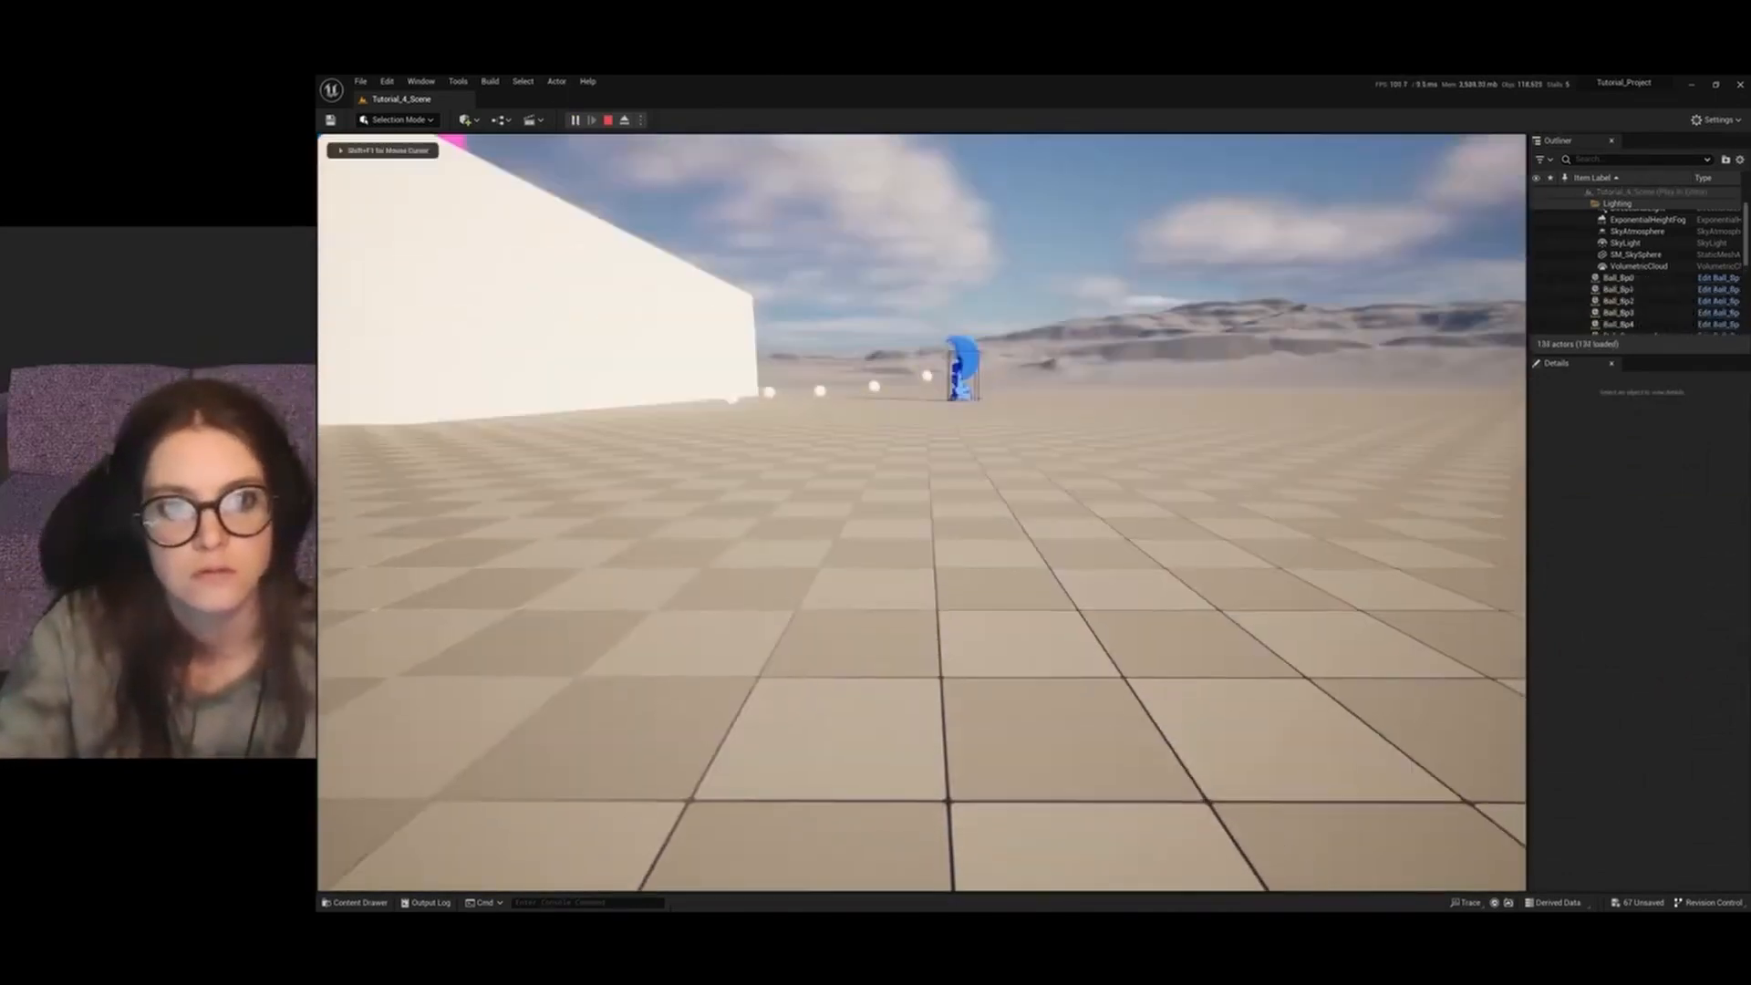
pyautogui.press('w')
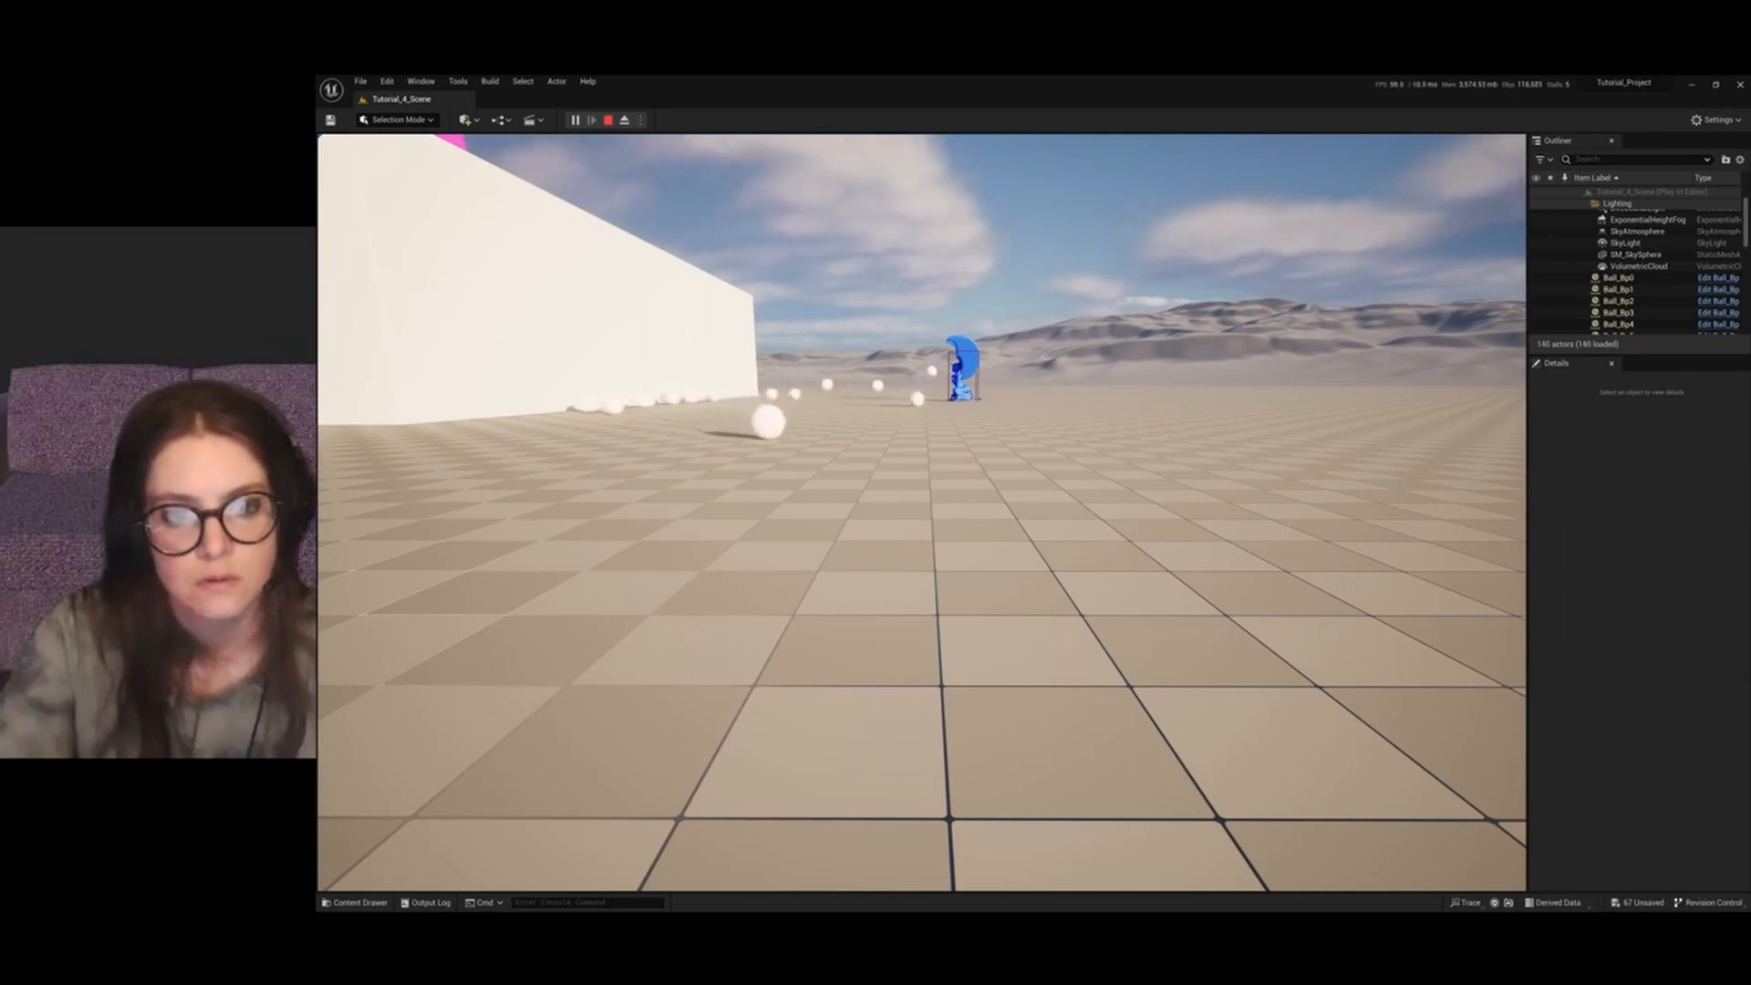
pyautogui.press('w')
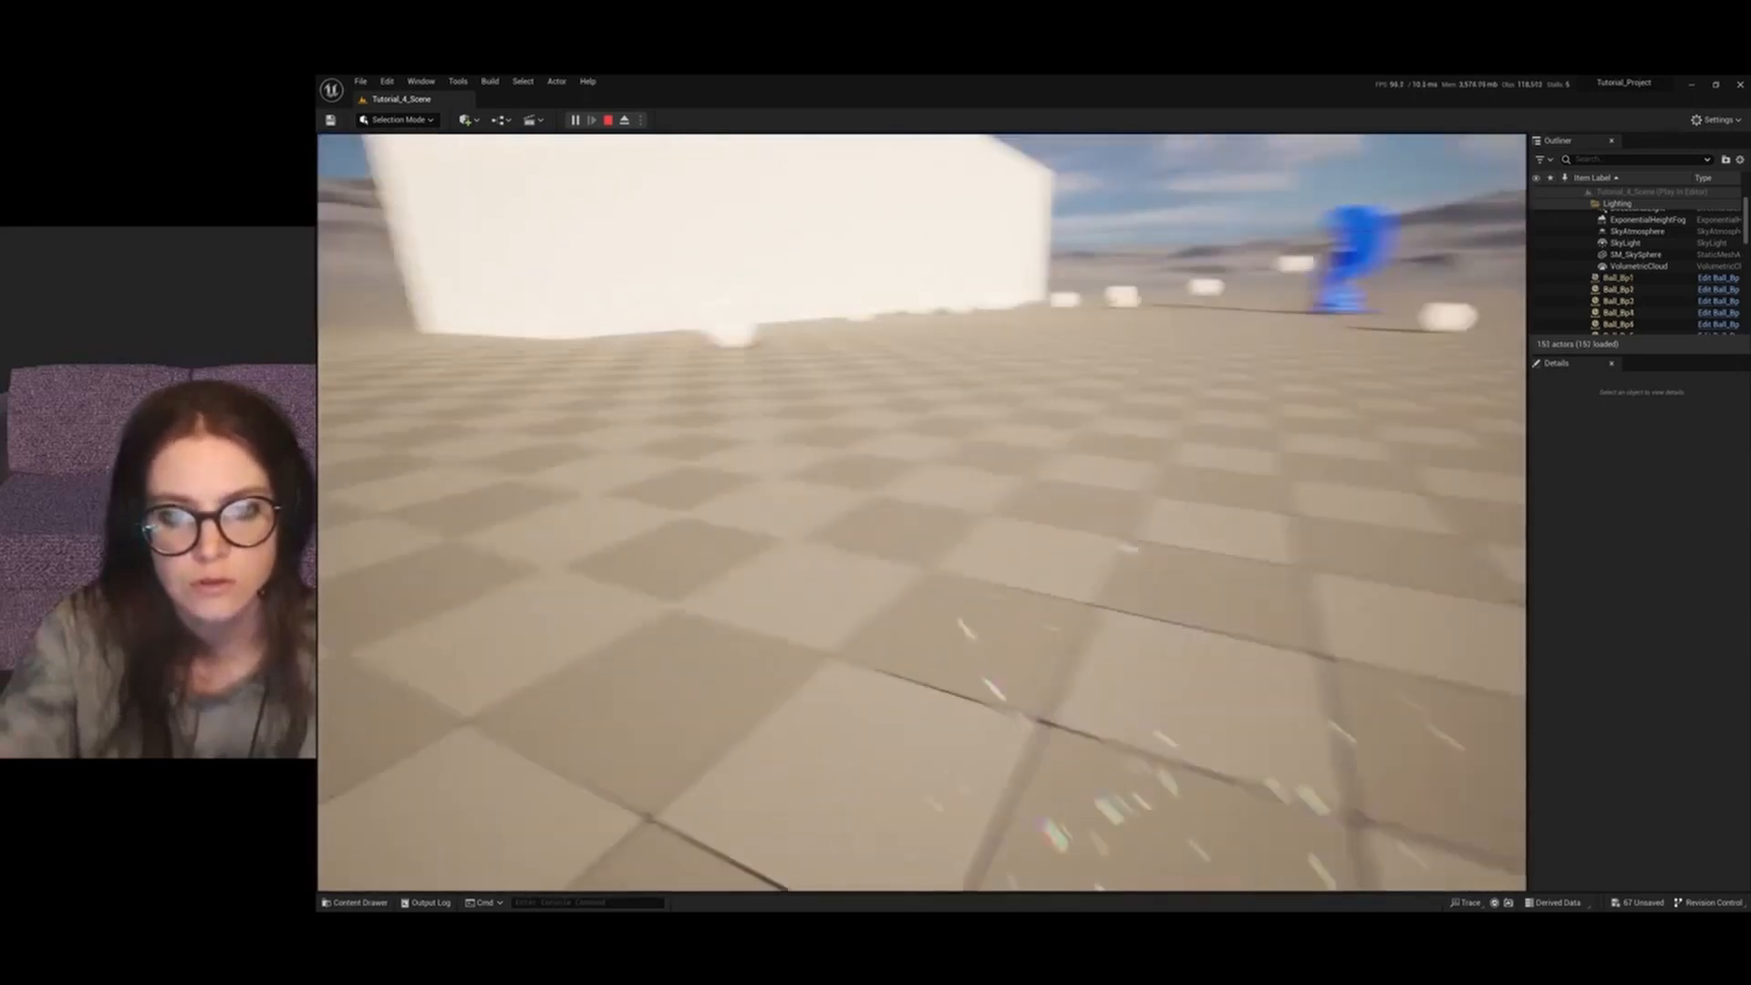
pyautogui.press('w')
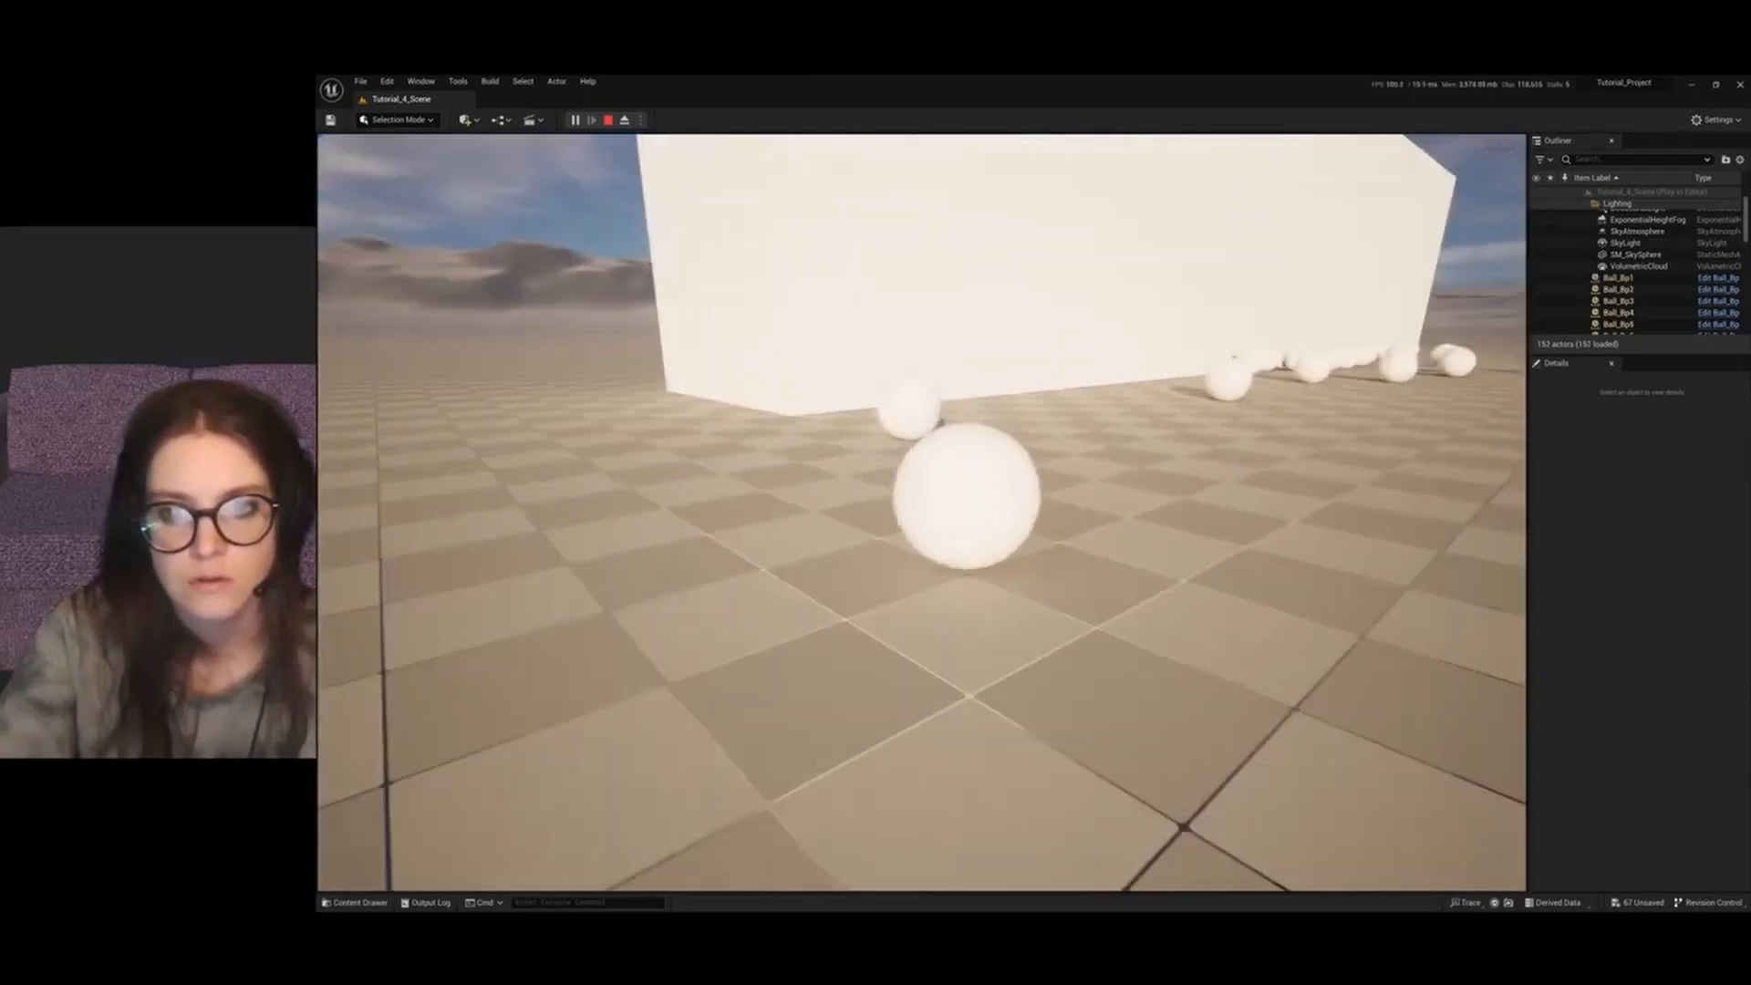
pyautogui.press('w')
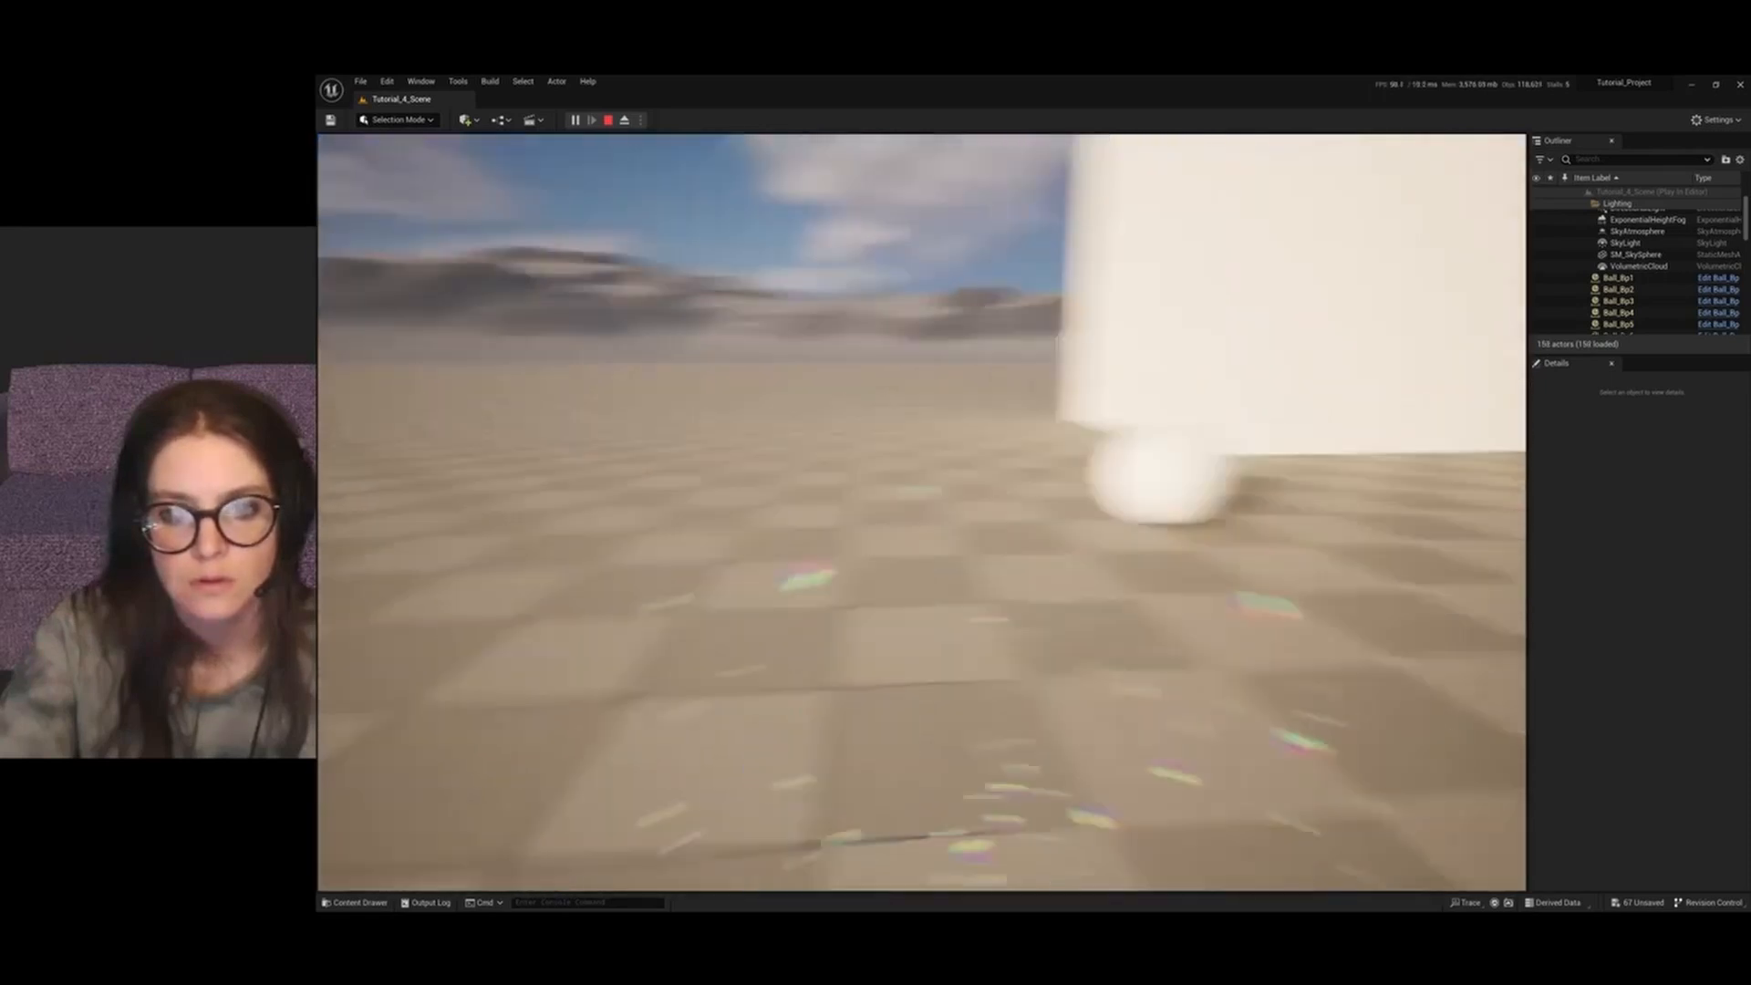
pyautogui.press('w')
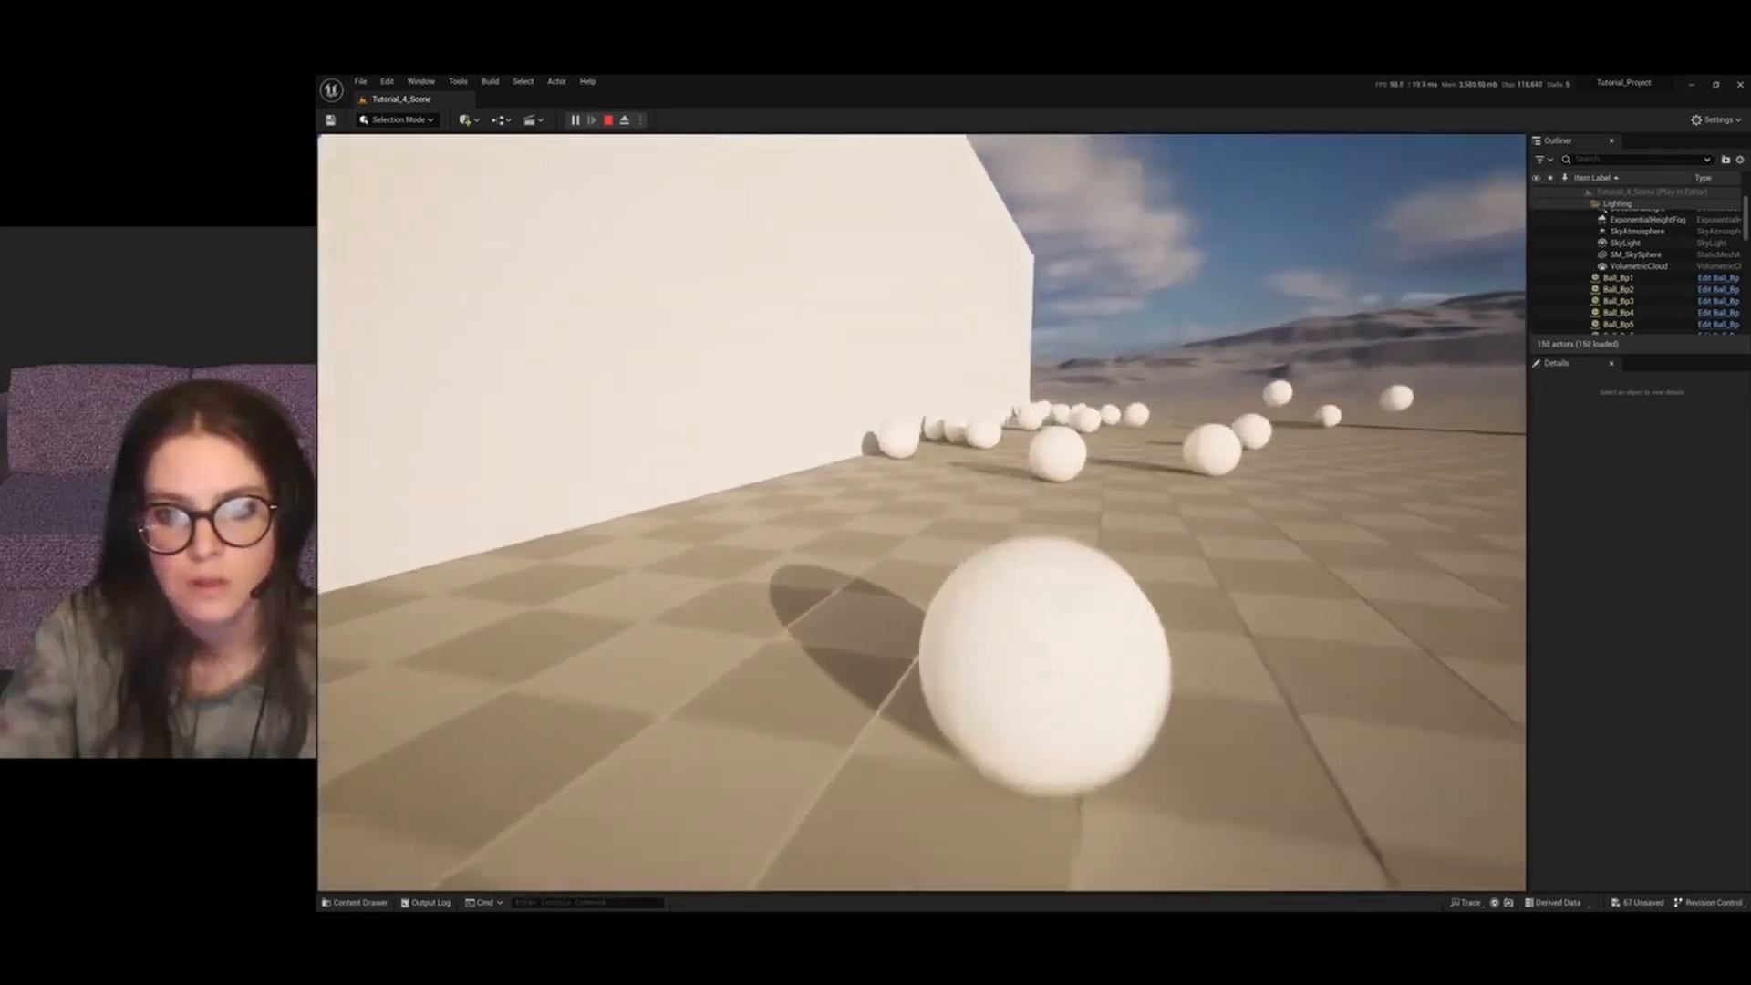
pyautogui.press('w')
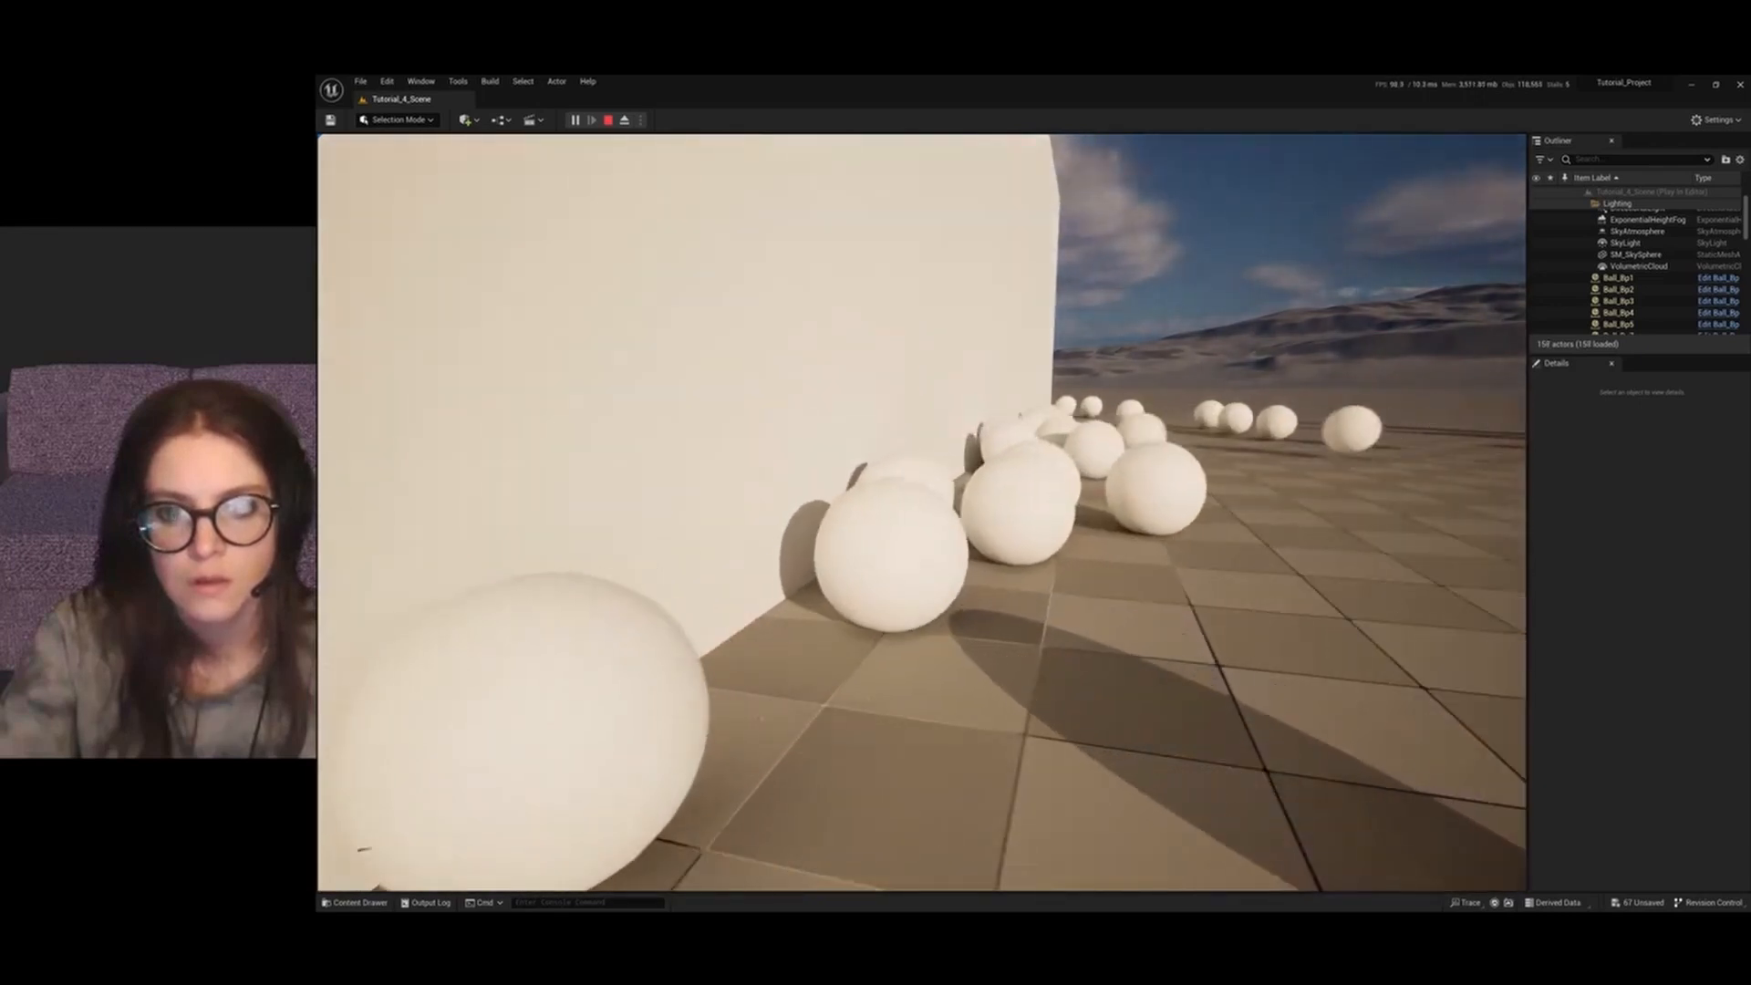
pyautogui.press('w')
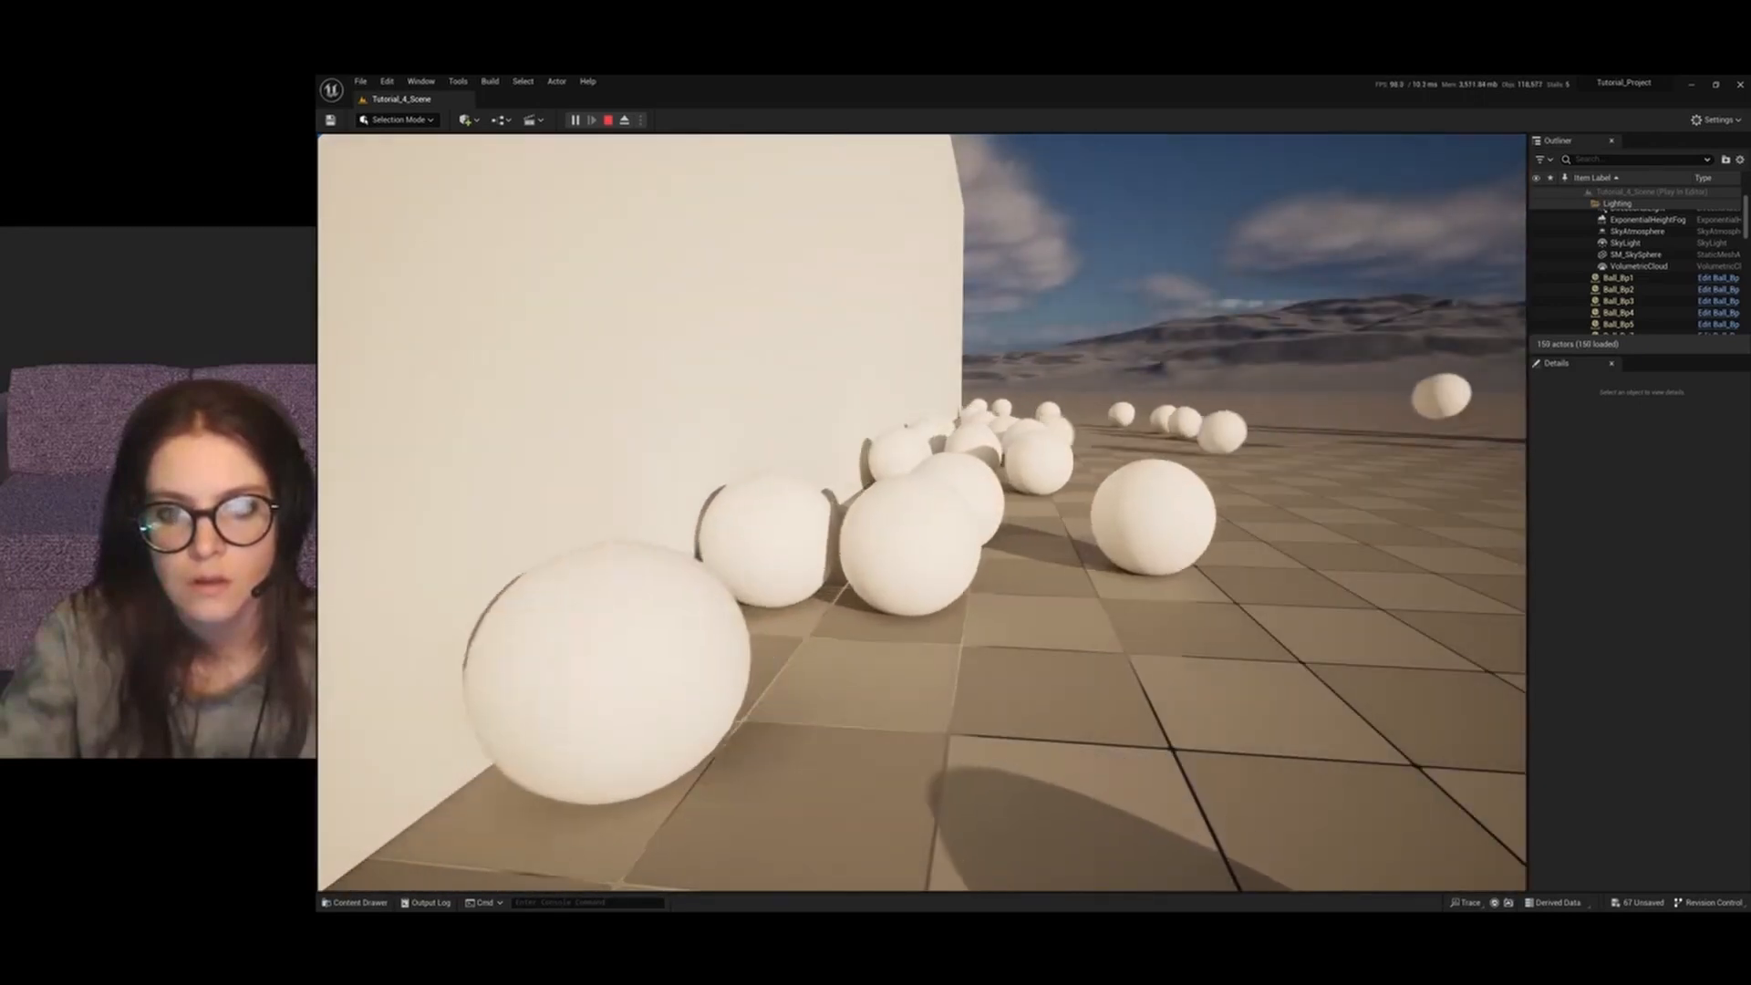
pyautogui.press('w')
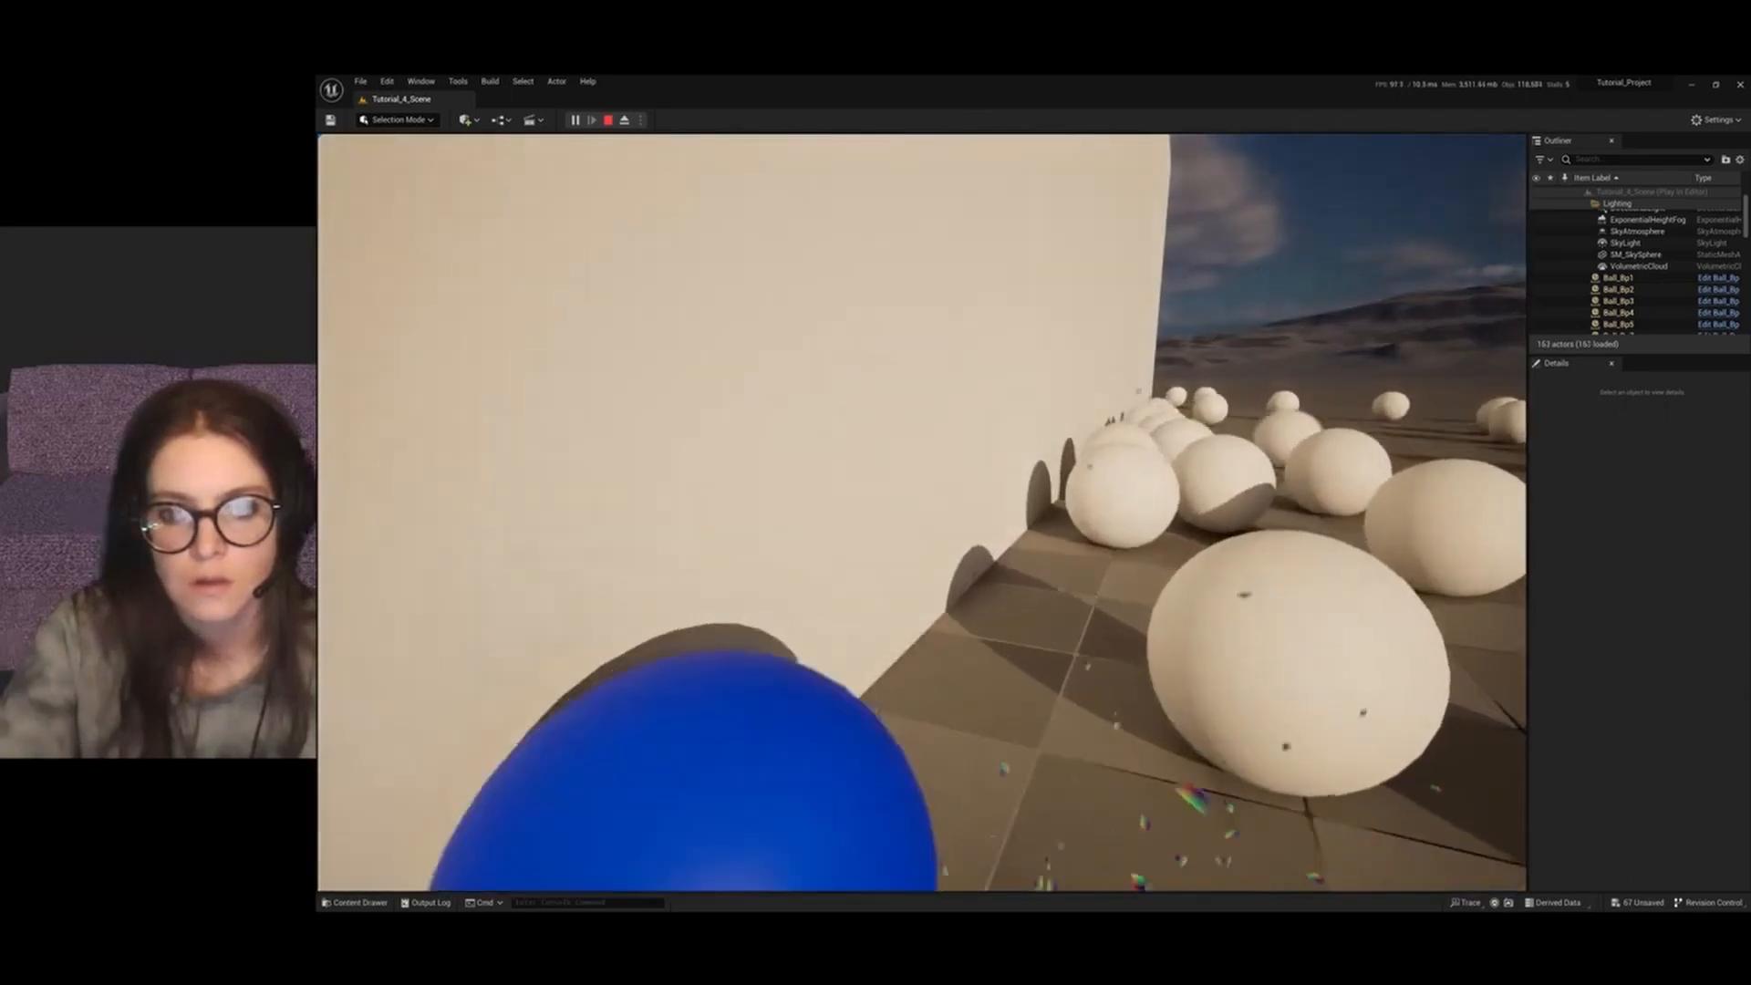
pyautogui.press('w')
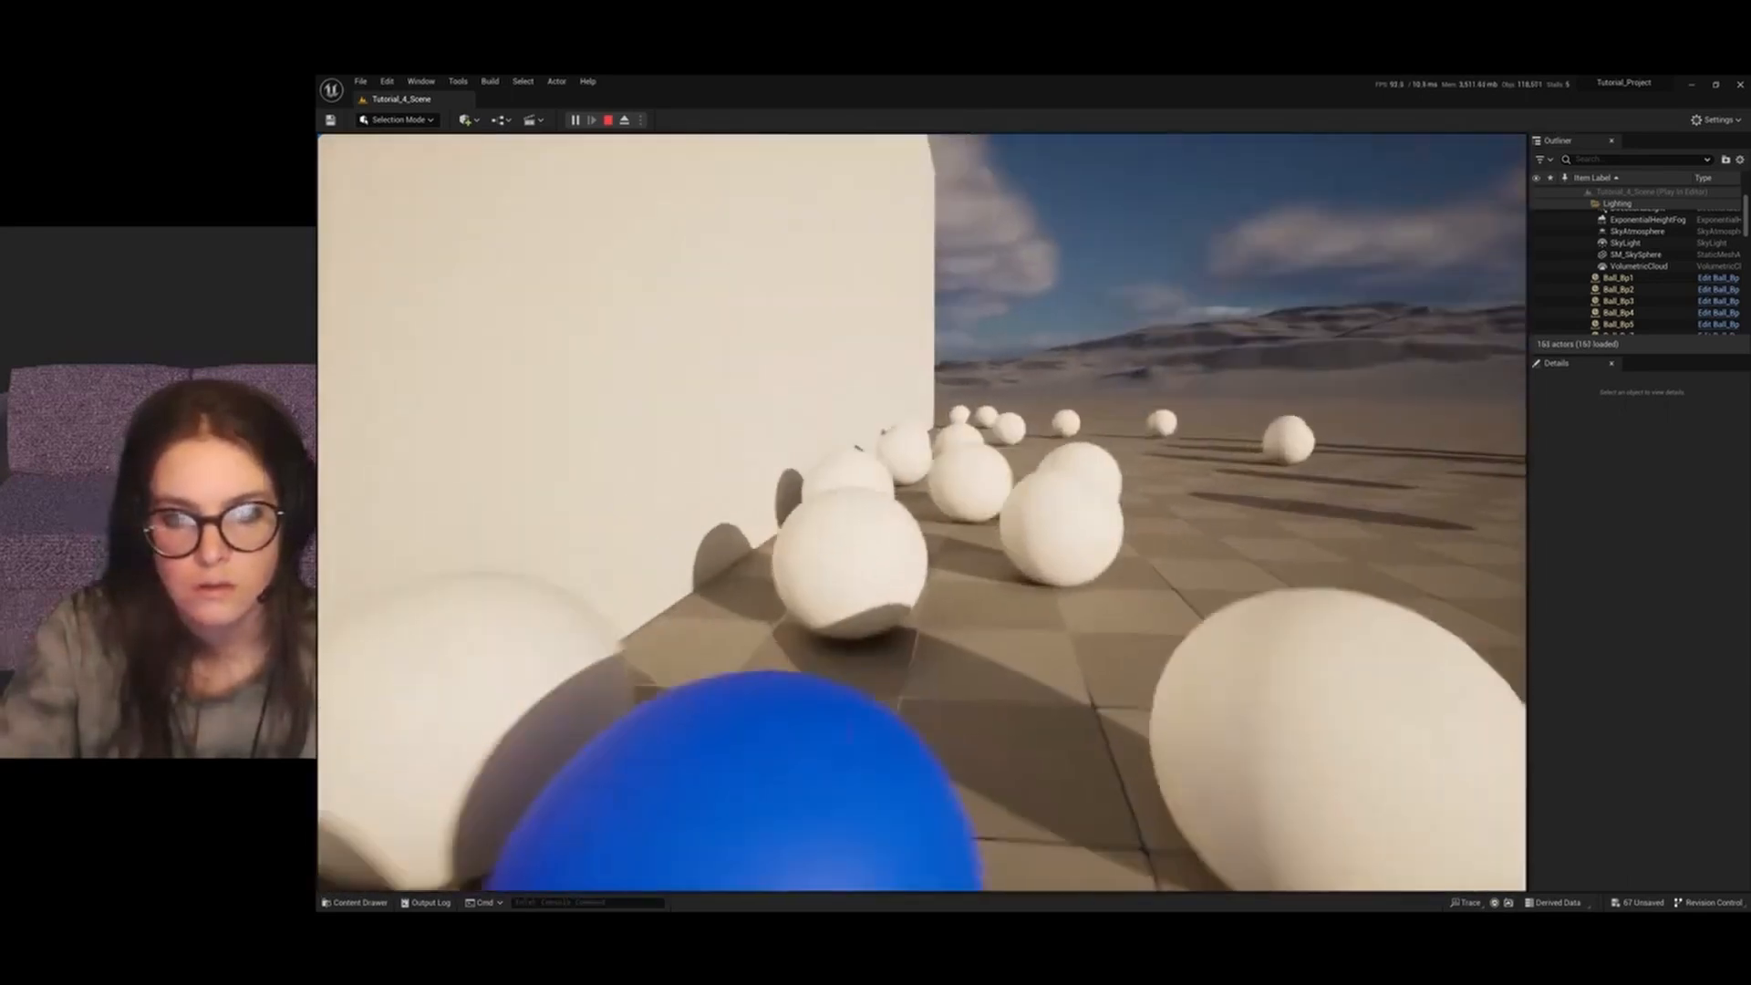
pyautogui.press('w')
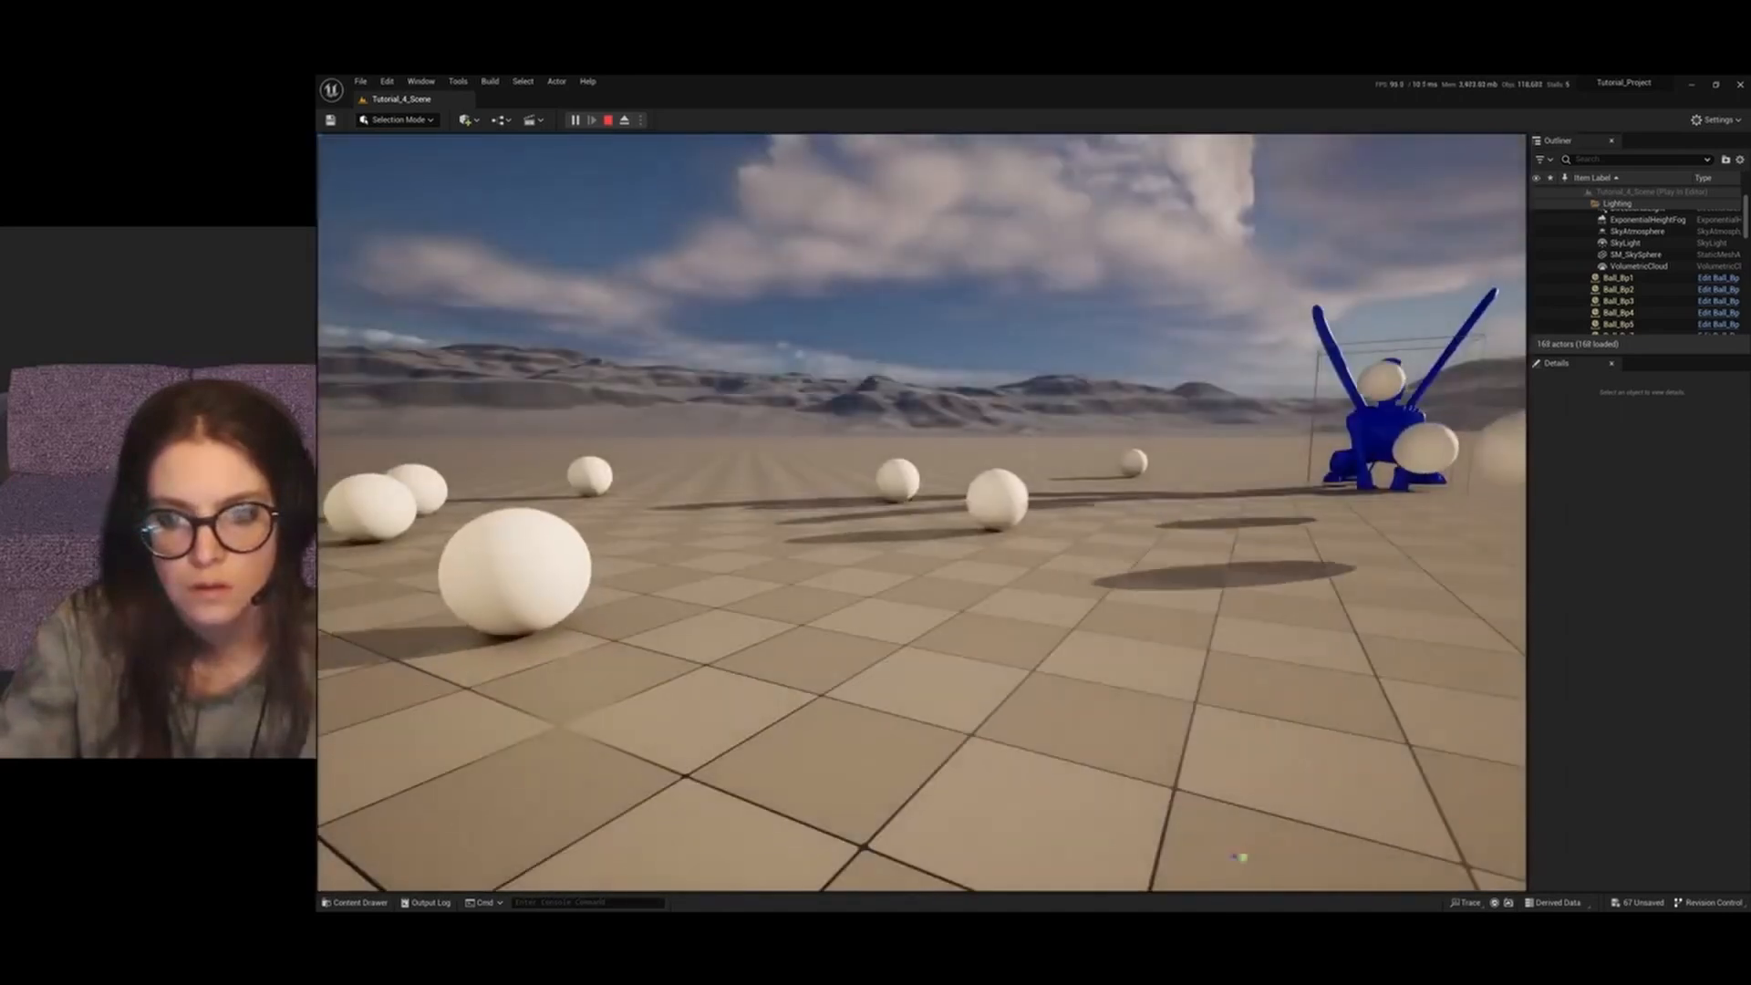
pyautogui.press('Escape')
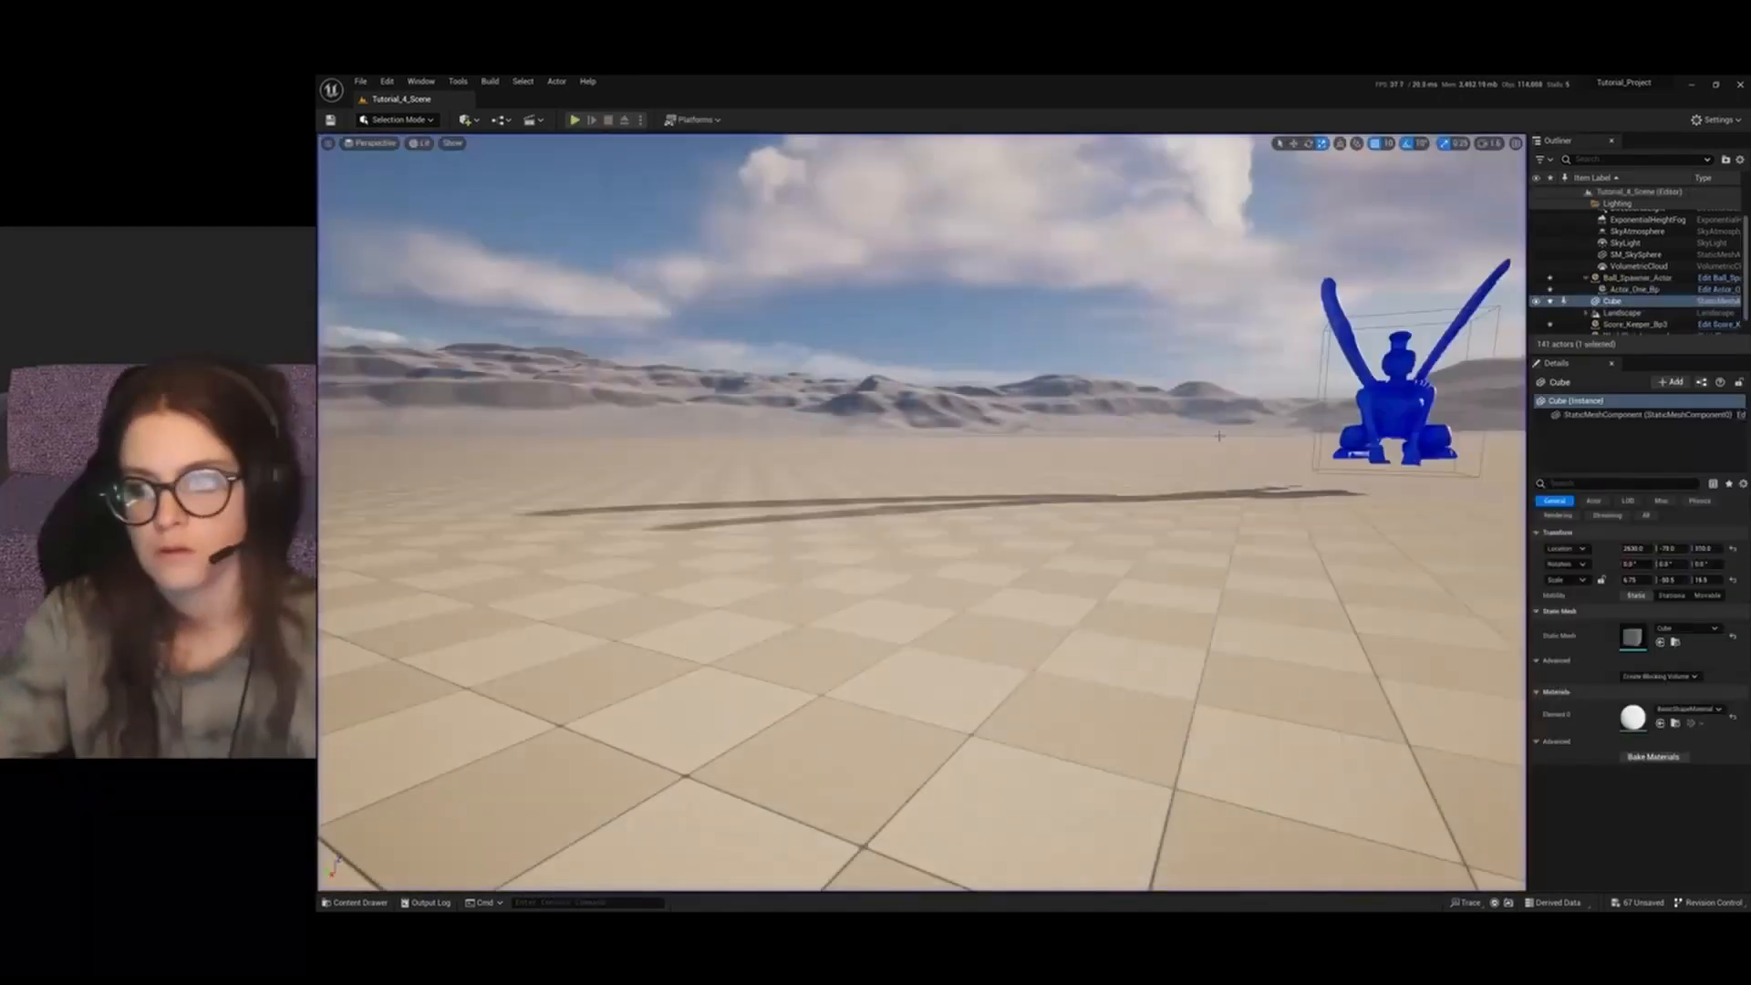
pyautogui.hotkey('alt', 'Tab')
pyautogui.hotkey('alt', 'Tab')
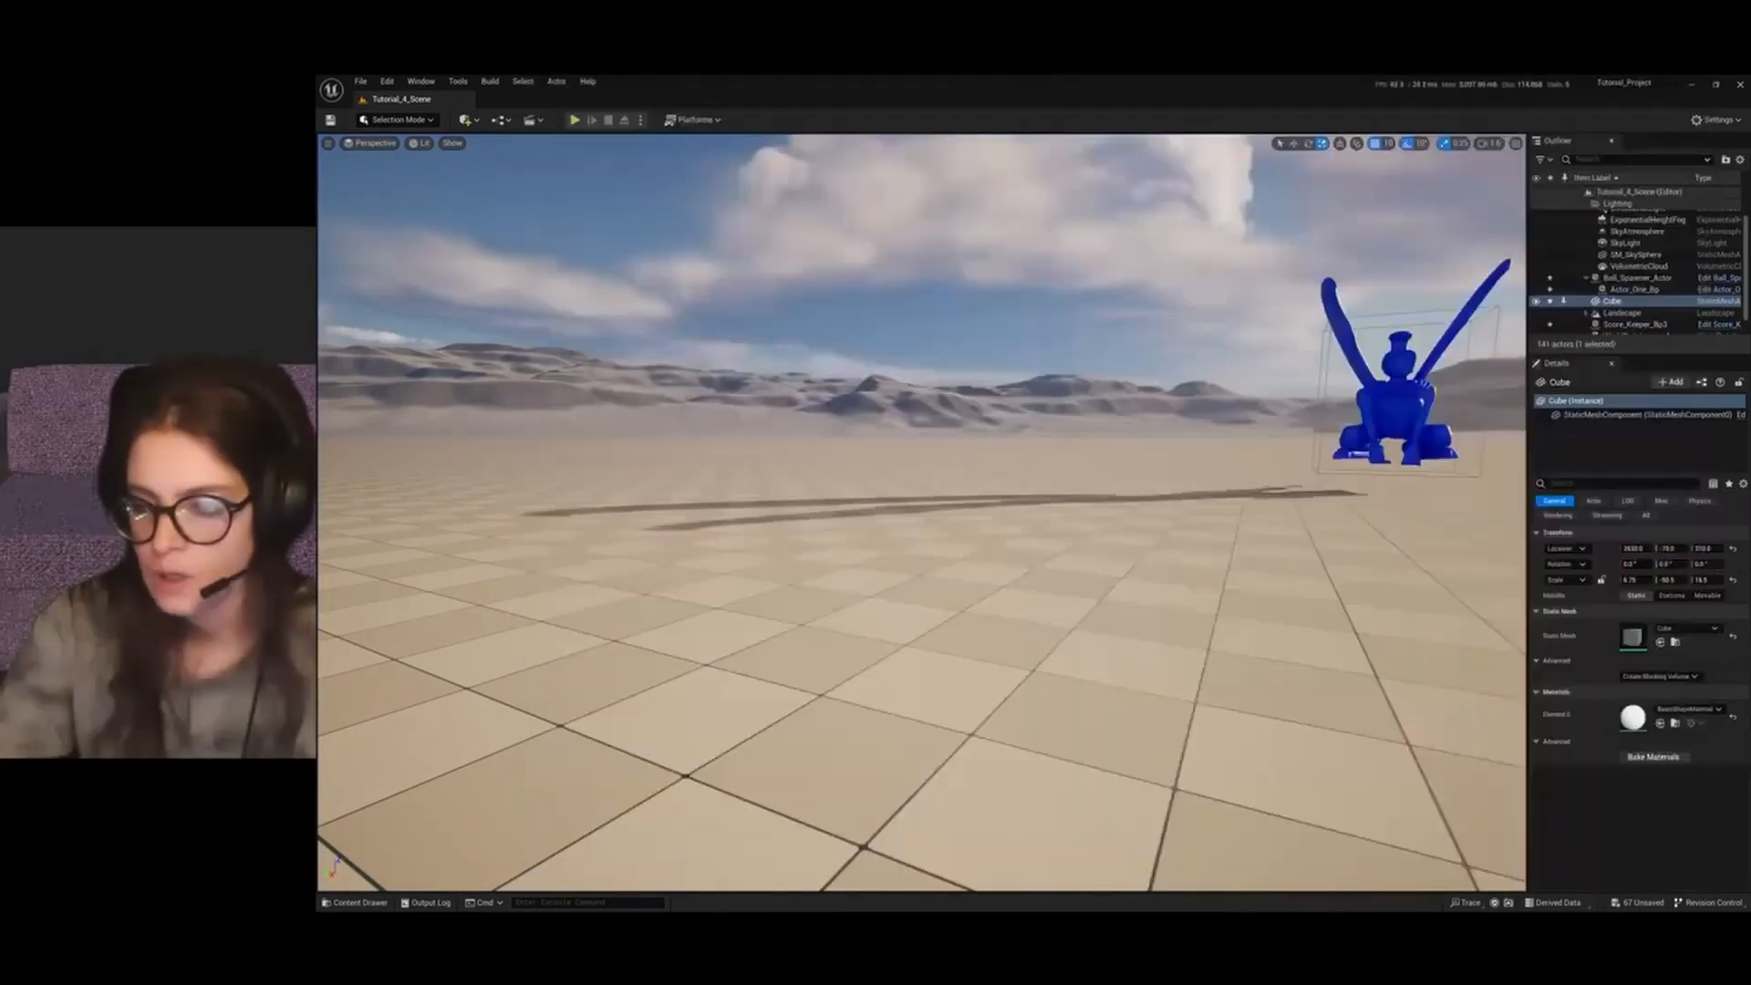
pyautogui.moveTo(1750, 664)
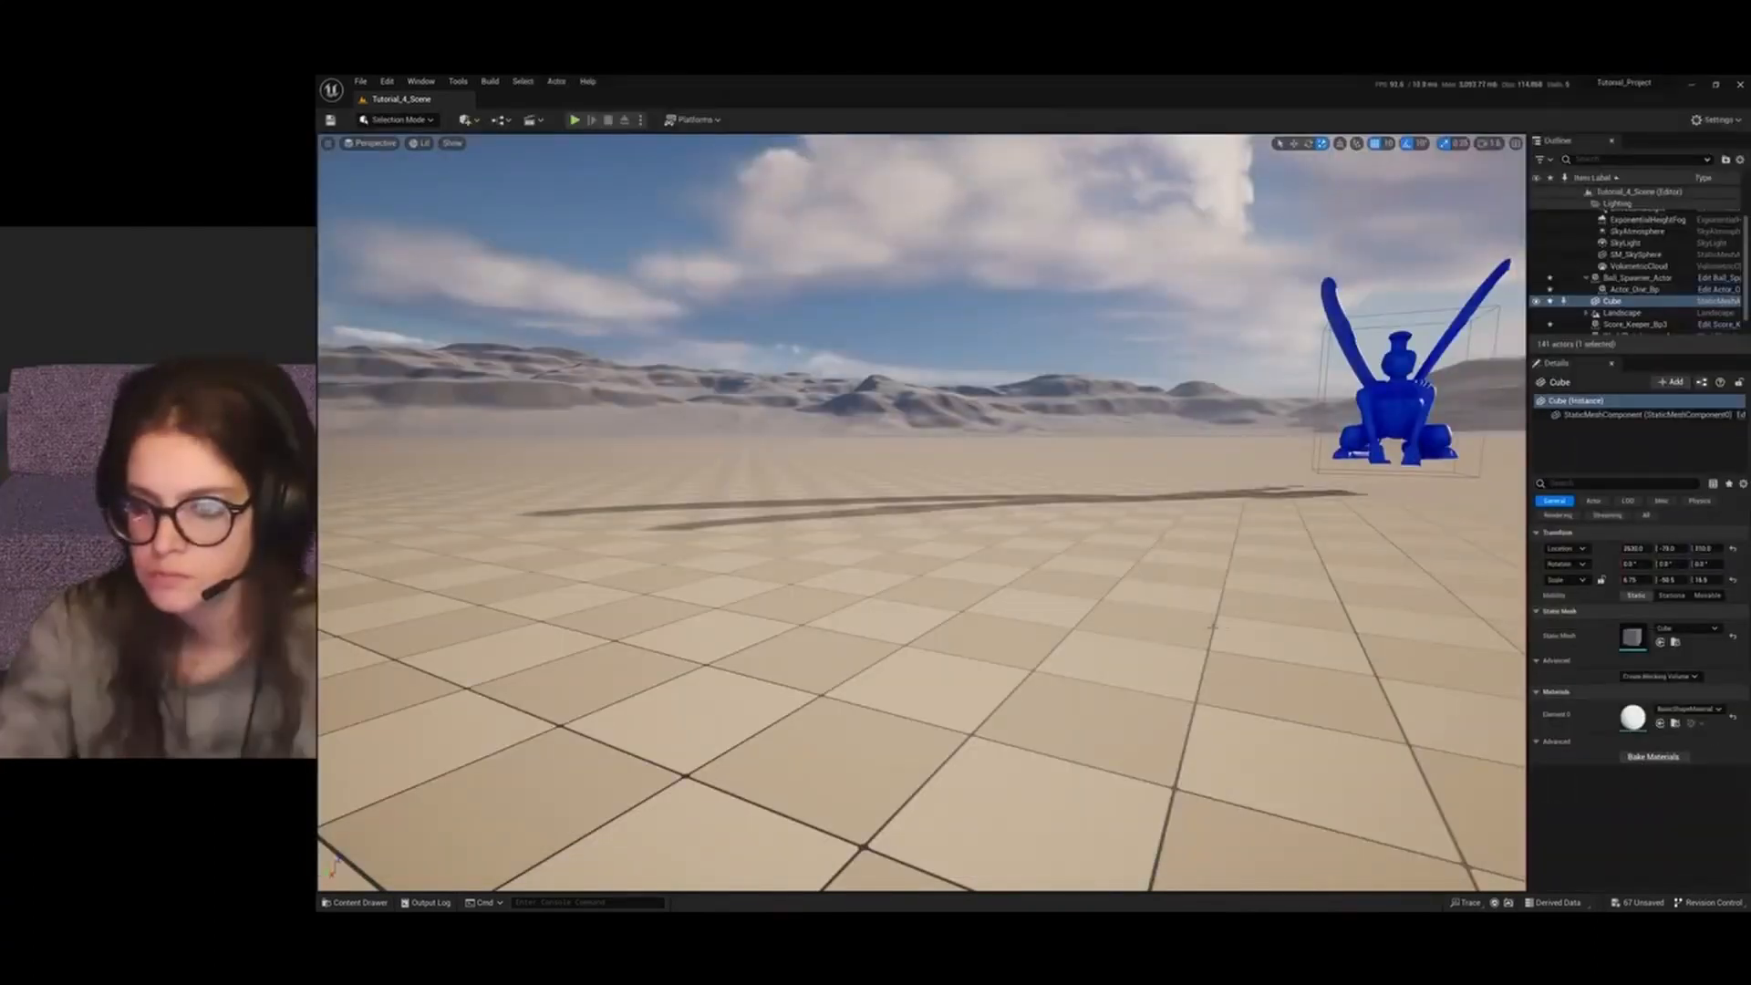
# Select the long wall and duplicate it in place
pyautogui.click(1214, 627)
pyautogui.keyDown('alt'); pyautogui.moveTo(1213, 628); pyautogui.dragTo(1541, 680); pyautogui.keyUp('alt')
pyautogui.press('a')
pyautogui.moveTo(977, 489); pyautogui.dragTo(1021, 489, button='right')
pyautogui.click(1002, 485)
pyautogui.hotkey('ctrl', 'd')
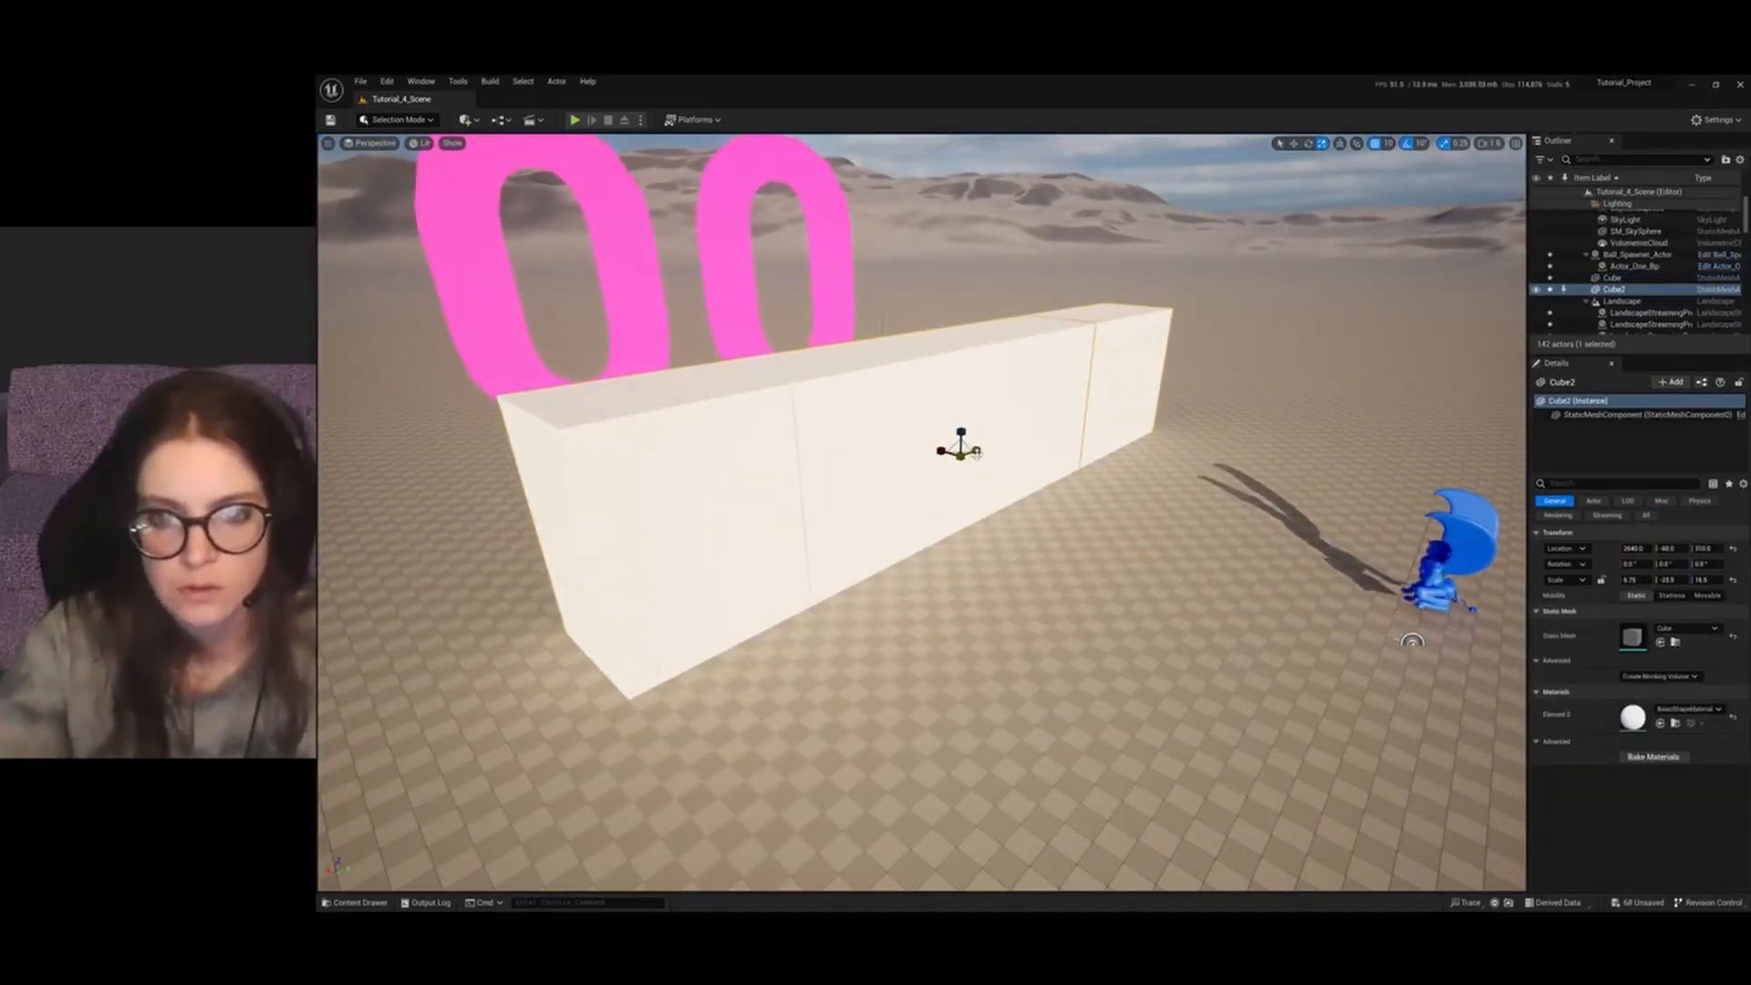
# Scale the duplicate to about 17 on X and -12.75 on Y, and place it in front of the wall's end away from the statue
pyautogui.moveTo(975, 451); pyautogui.dragTo(816, 622)
pyautogui.click(1294, 143)
pyautogui.moveTo(816, 622); pyautogui.dragTo(684, 630, button='right')
pyautogui.press('s')
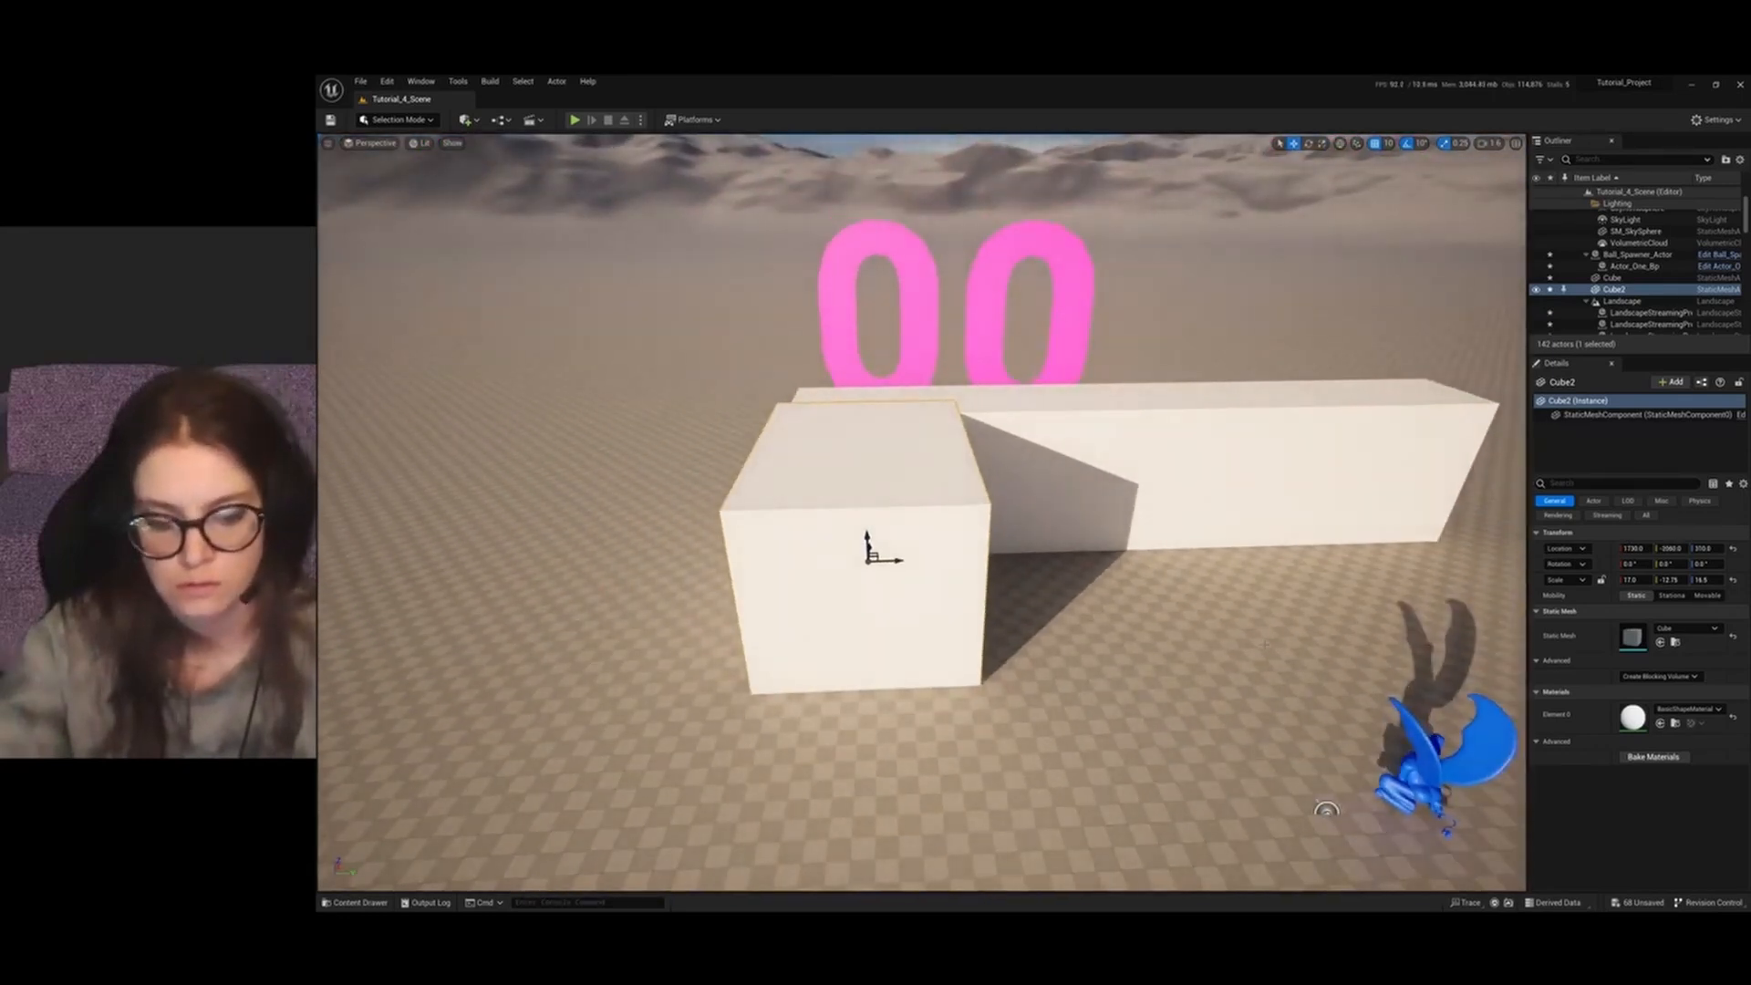
# Copy the side block to the statue's end of the long wall, and thin the original side block to -1 on Y
pyautogui.keyDown('alt'); pyautogui.moveTo(899, 560); pyautogui.dragTo(1514, 534); pyautogui.keyUp('alt')
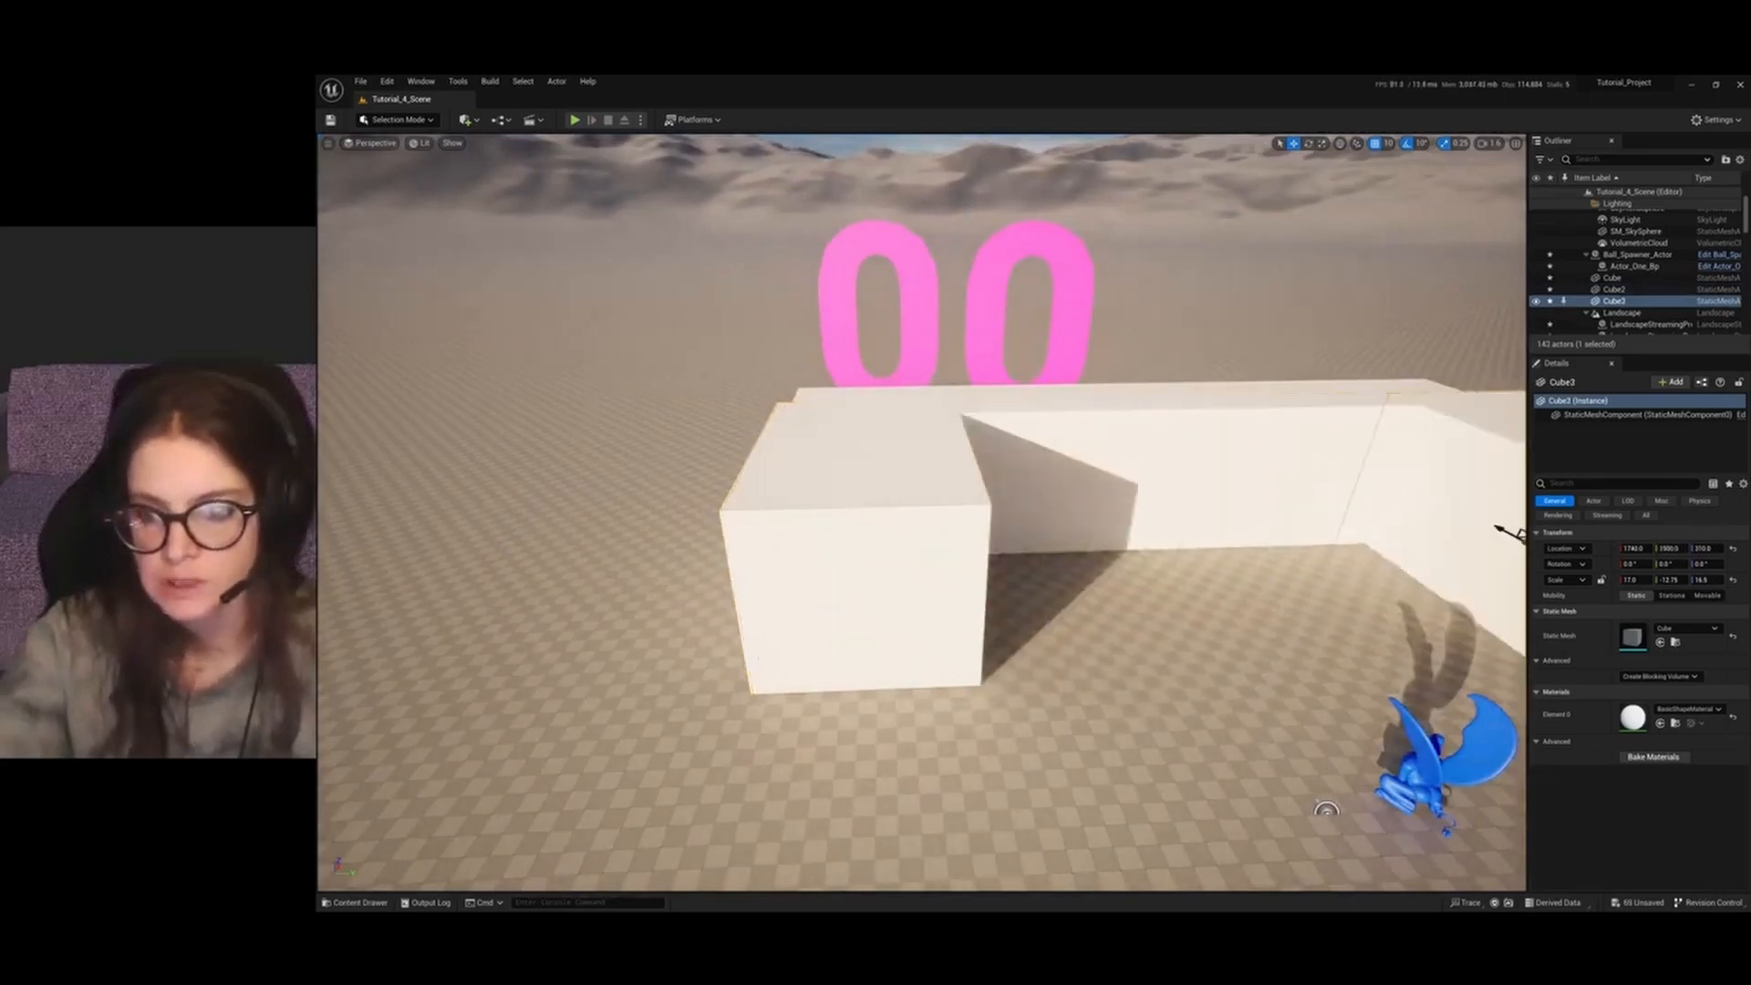
pyautogui.click(863, 519)
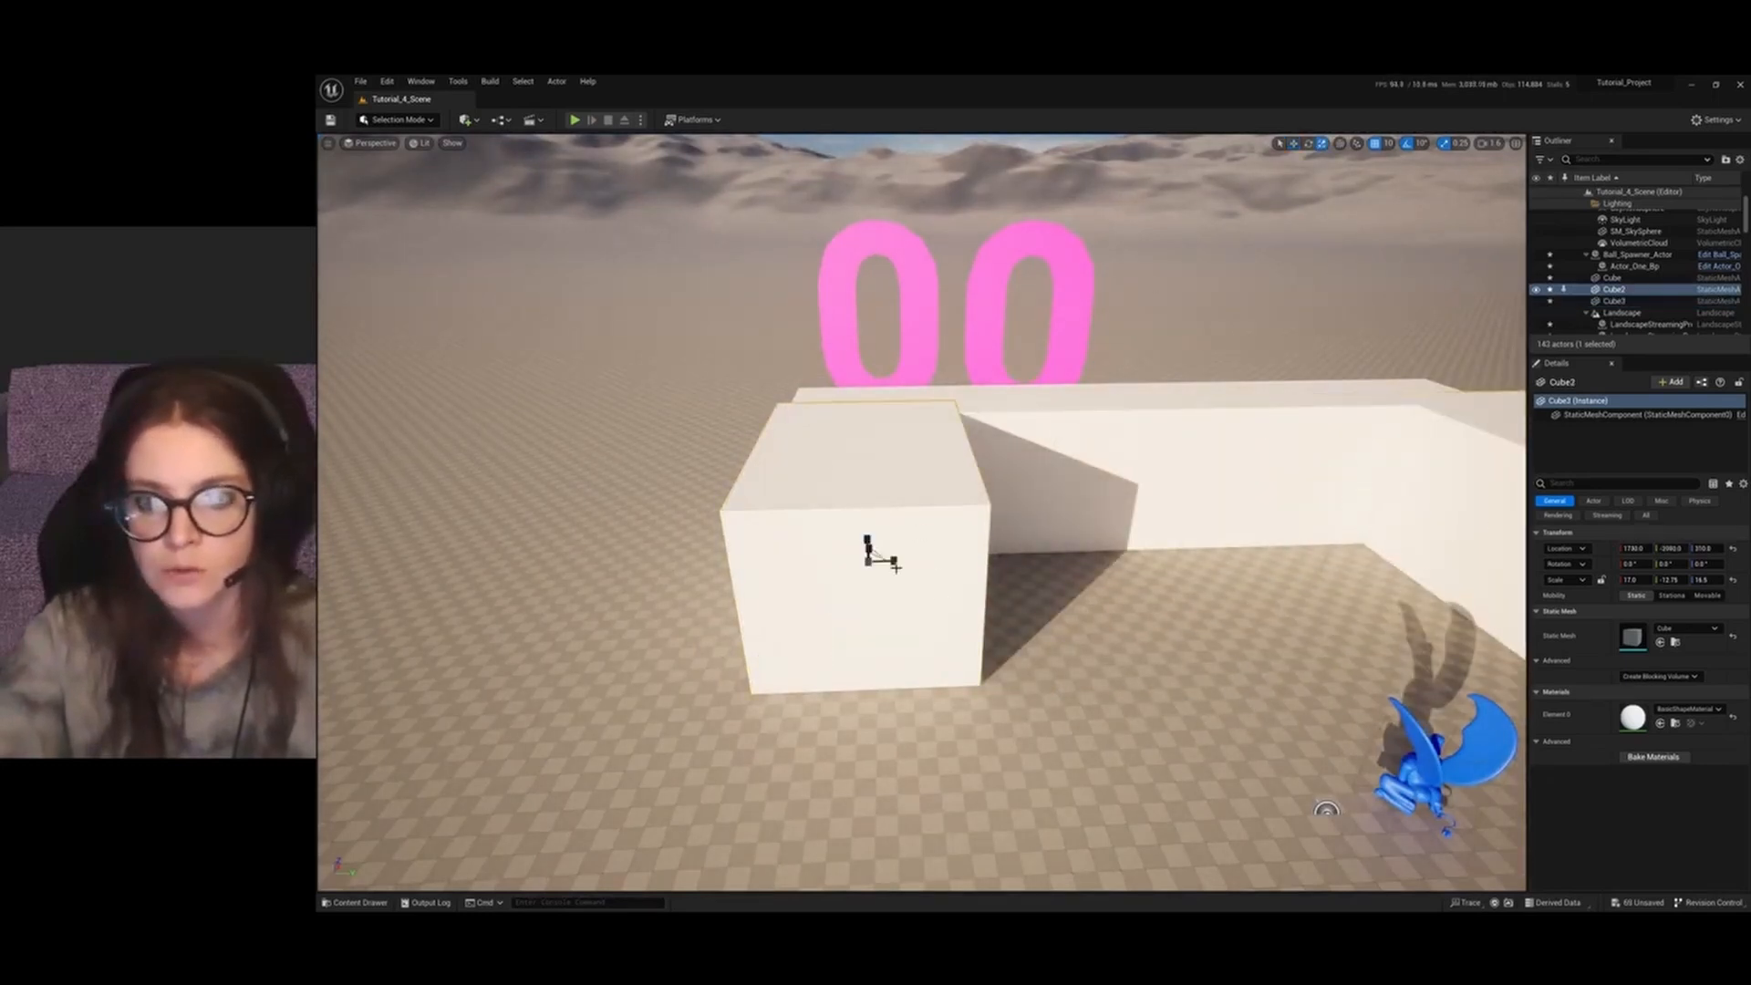
pyautogui.moveTo(896, 562); pyautogui.dragTo(976, 520)
# Sink both side blocks into the ground until only low barriers remain above the floor
pyautogui.click(1293, 143)
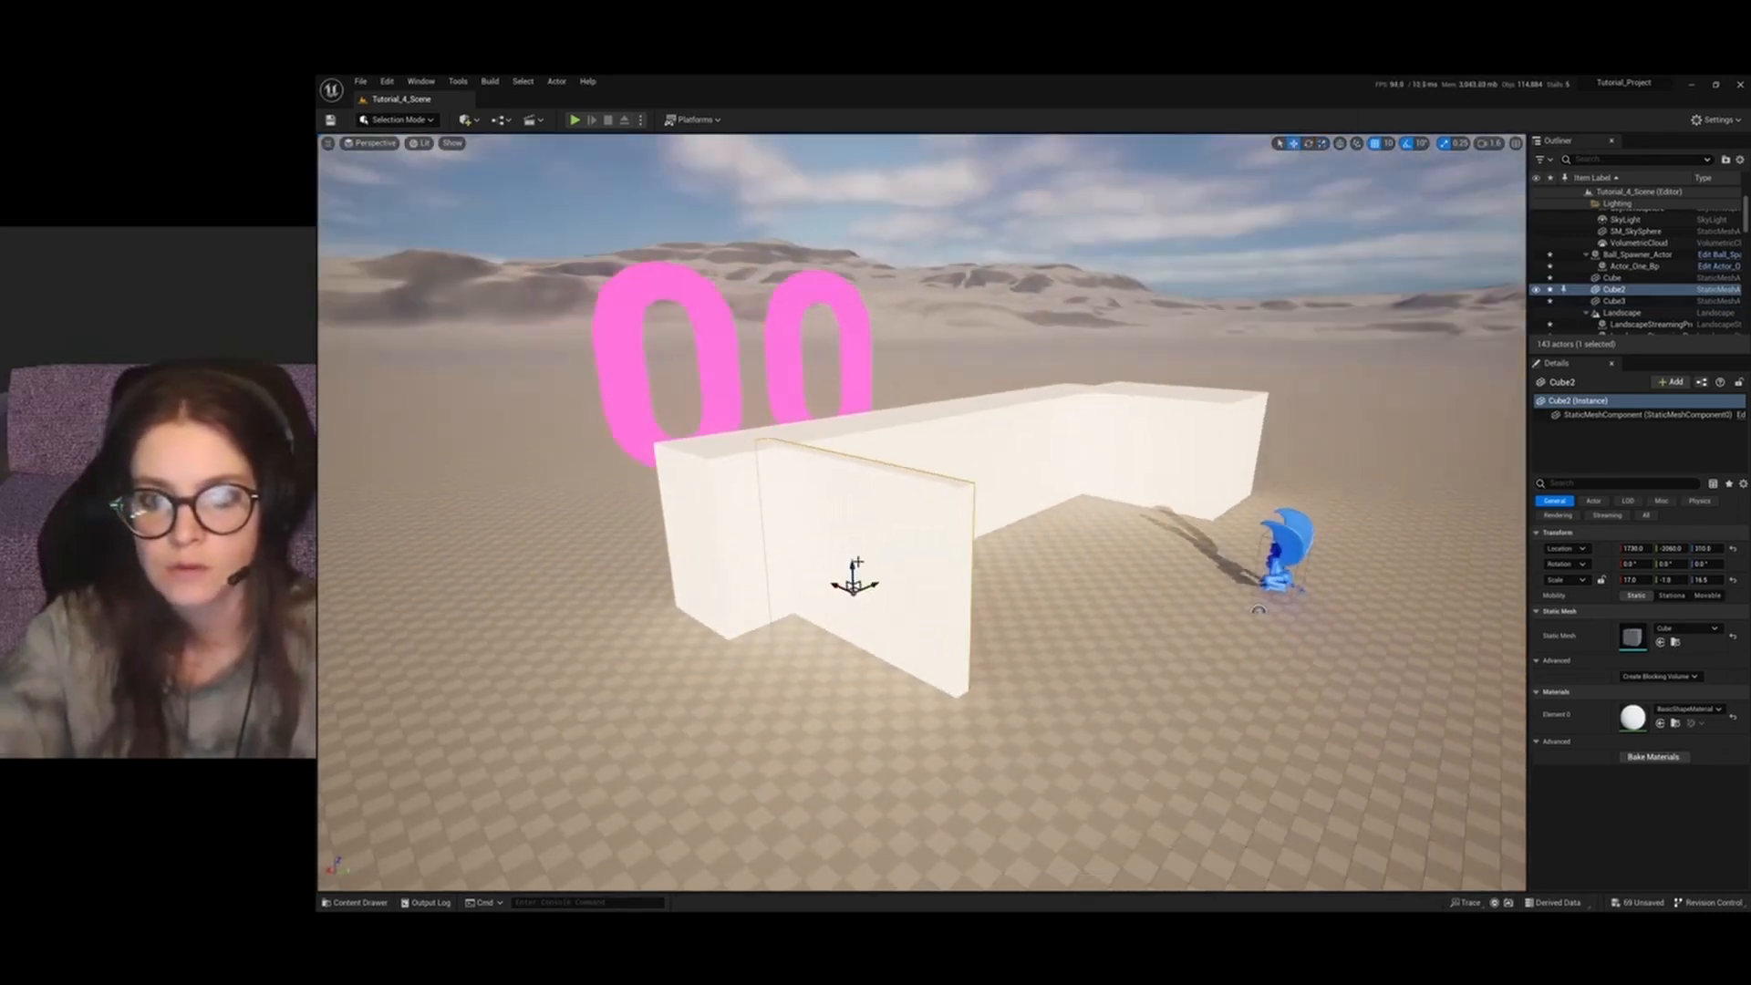
pyautogui.moveTo(856, 563); pyautogui.dragTo(836, 692)
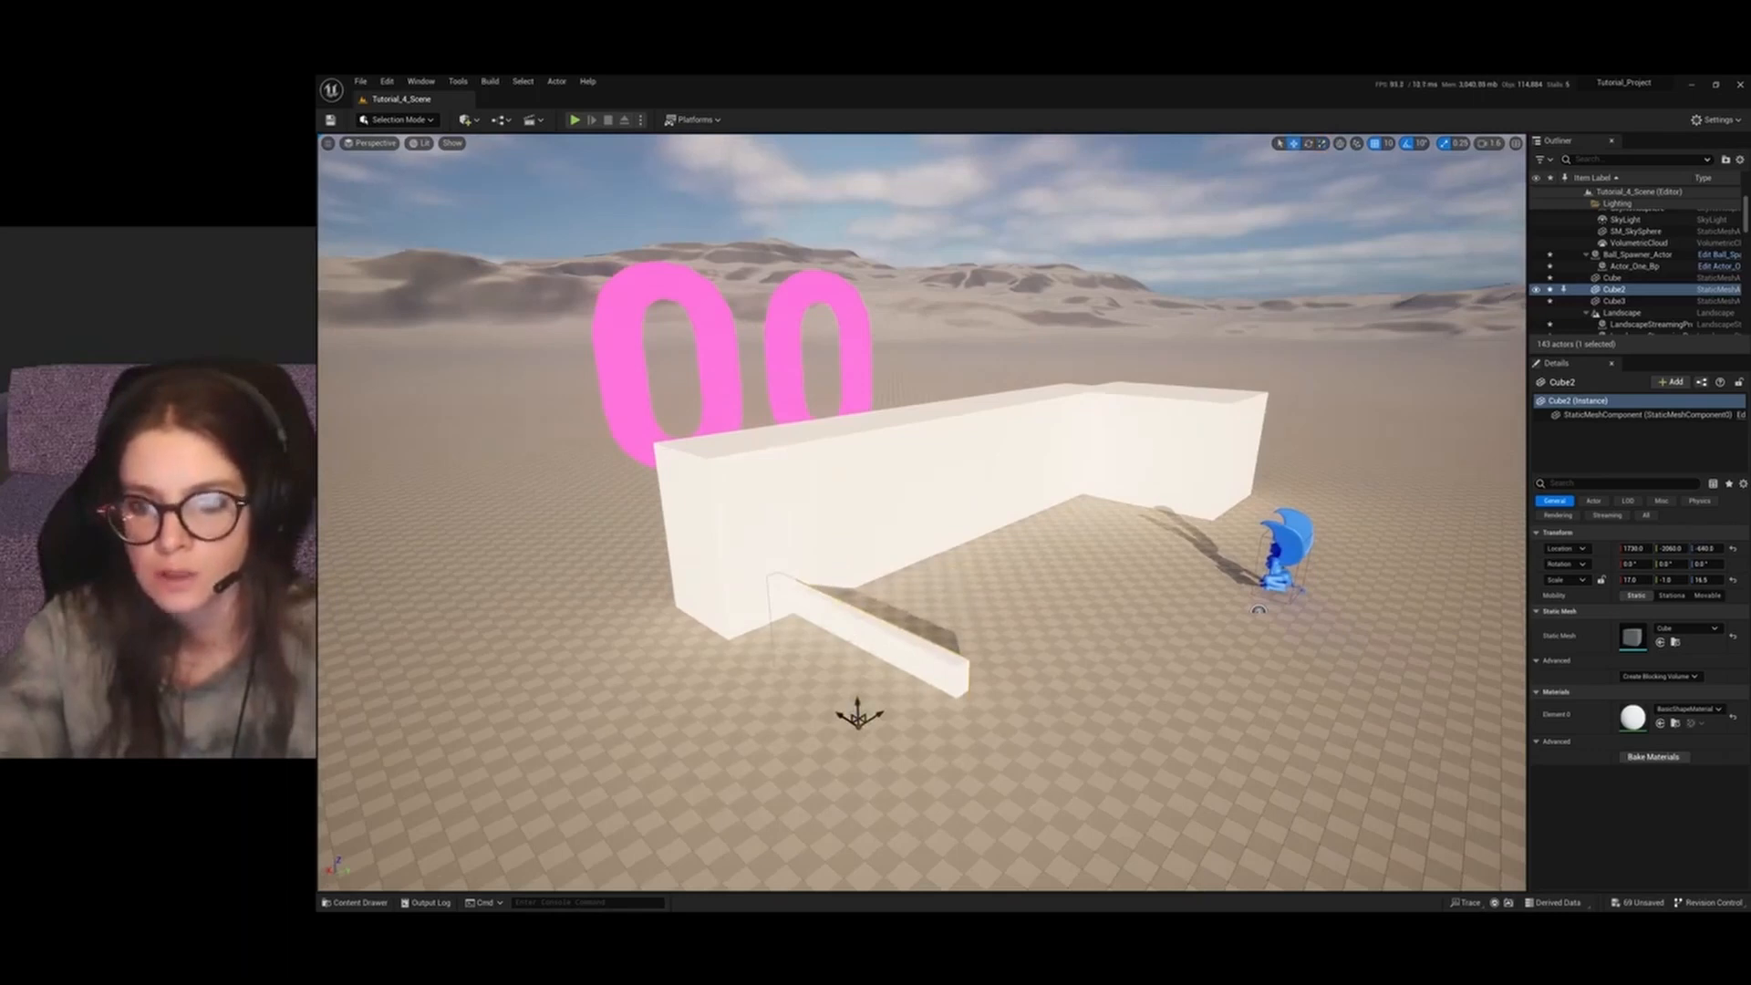
pyautogui.click(1154, 447)
pyautogui.moveTo(1149, 442); pyautogui.dragTo(1163, 523)
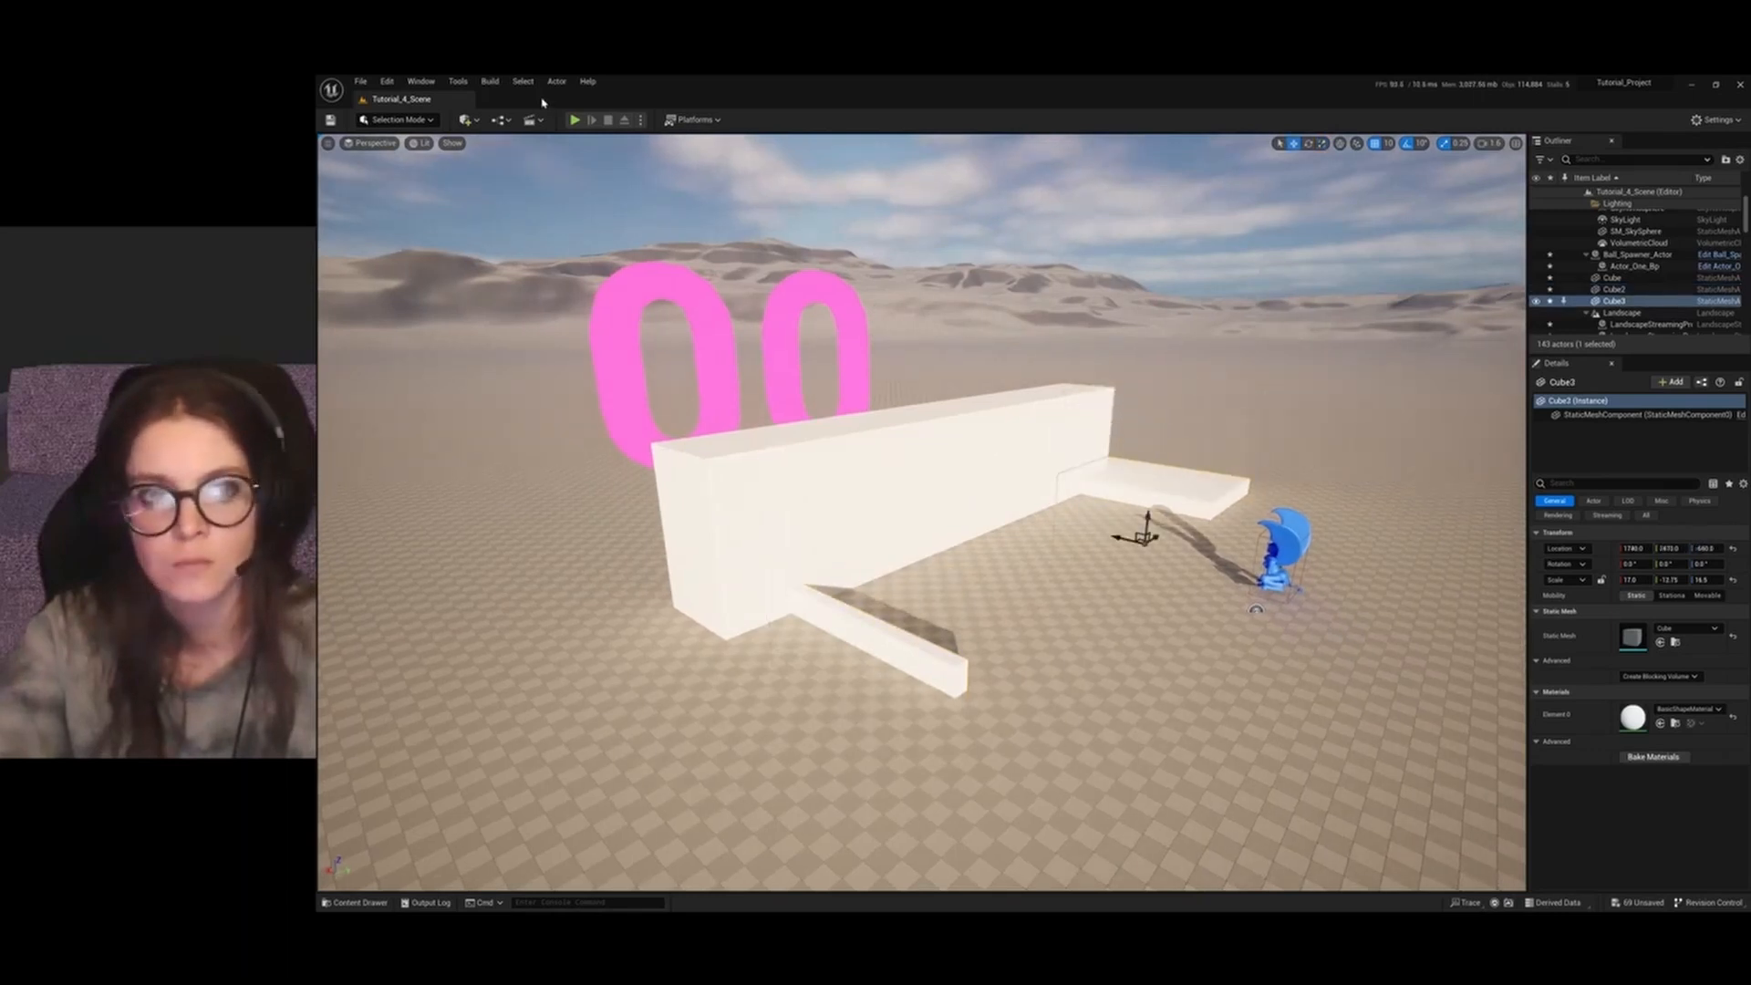
# Play-test the level and walk up to the low barriers to check where the balls end up
pyautogui.click(575, 120)
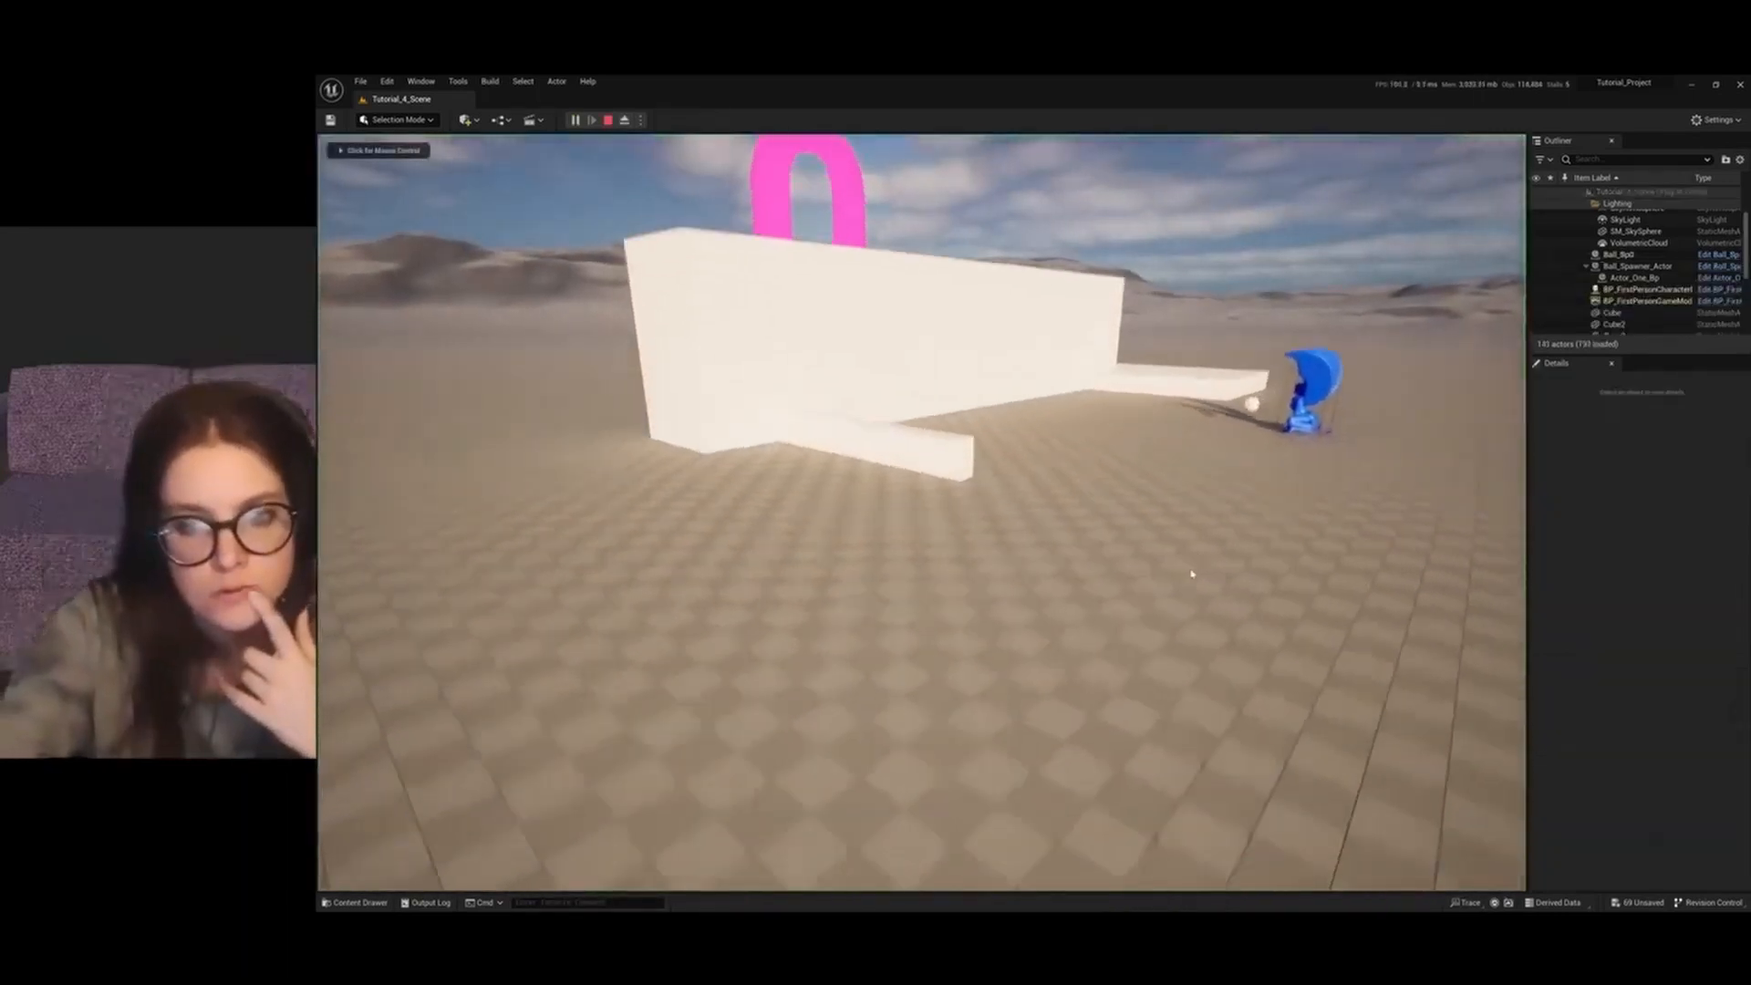
pyautogui.click(1192, 574)
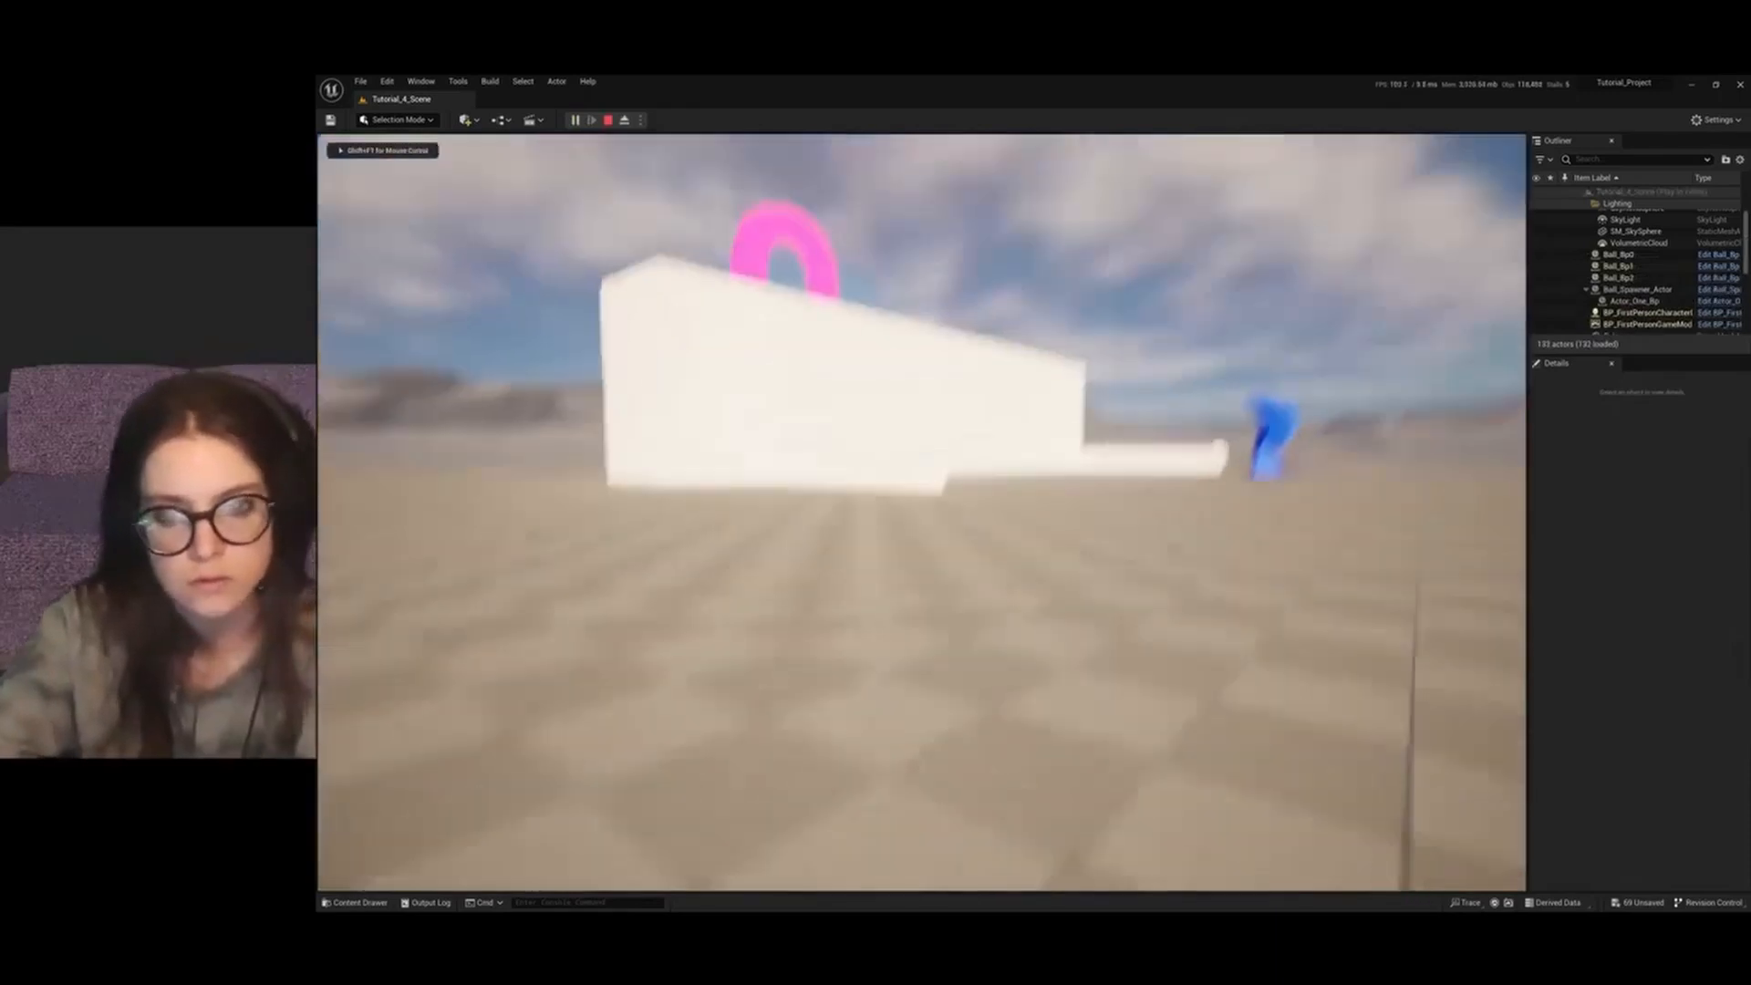
pyautogui.press('w')
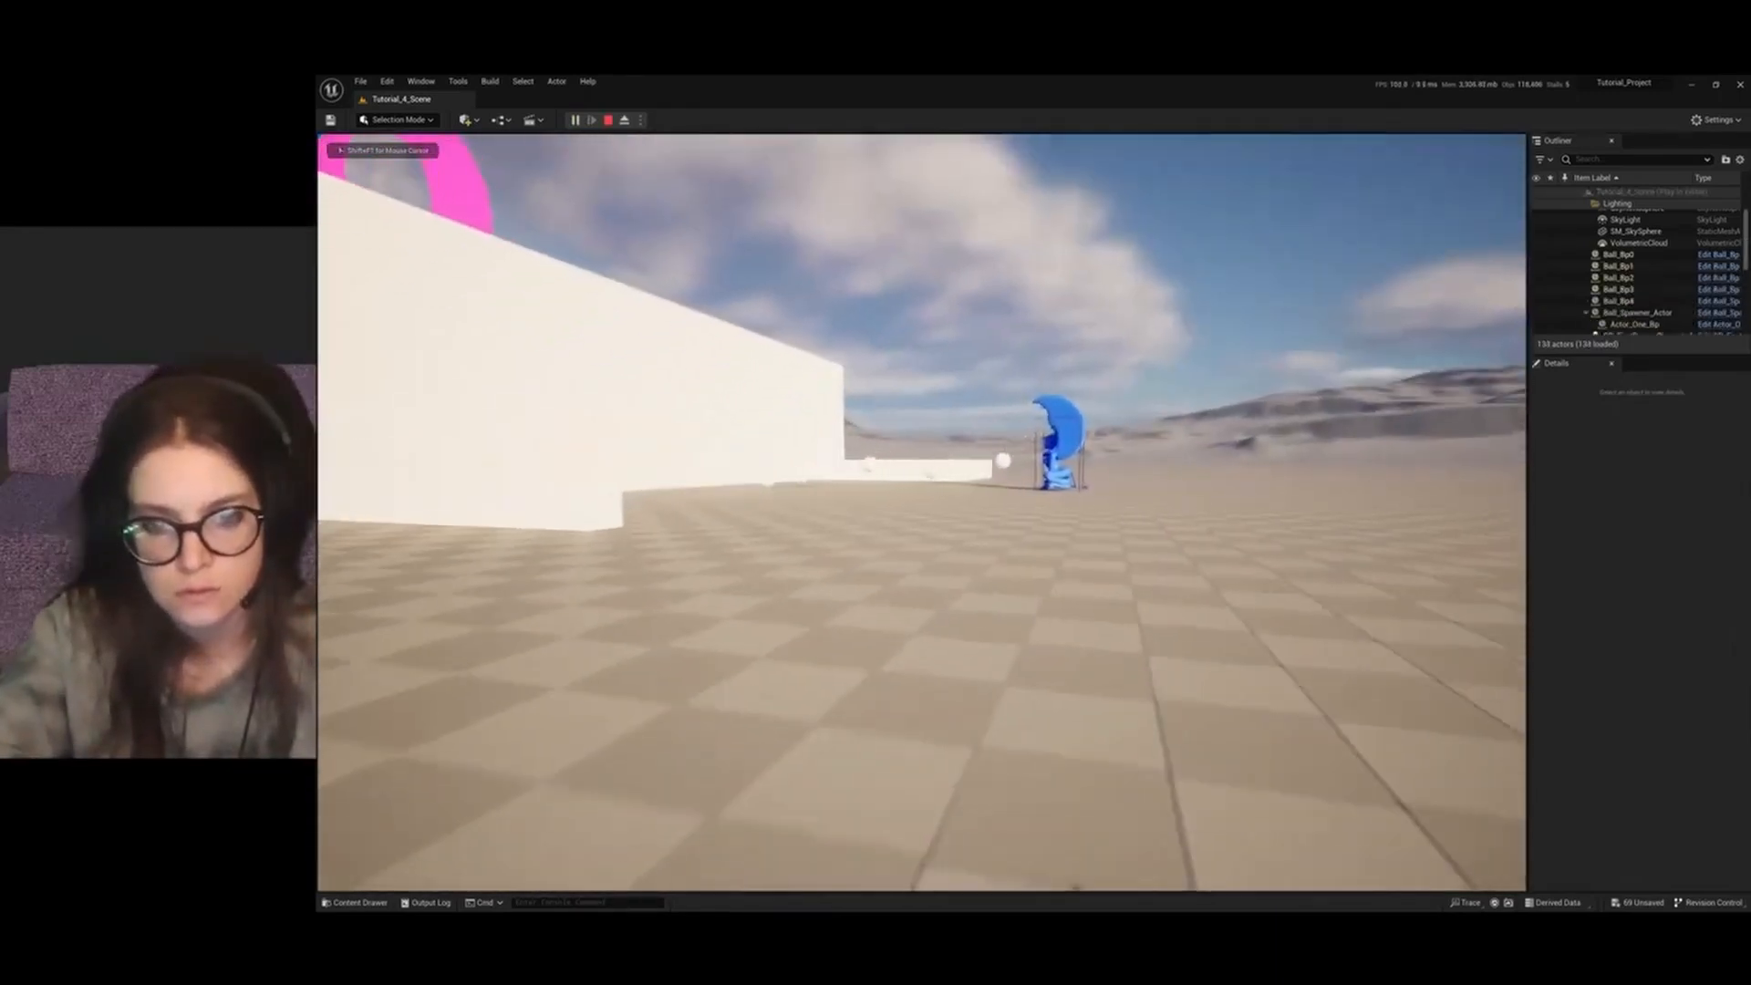
pyautogui.press('w')
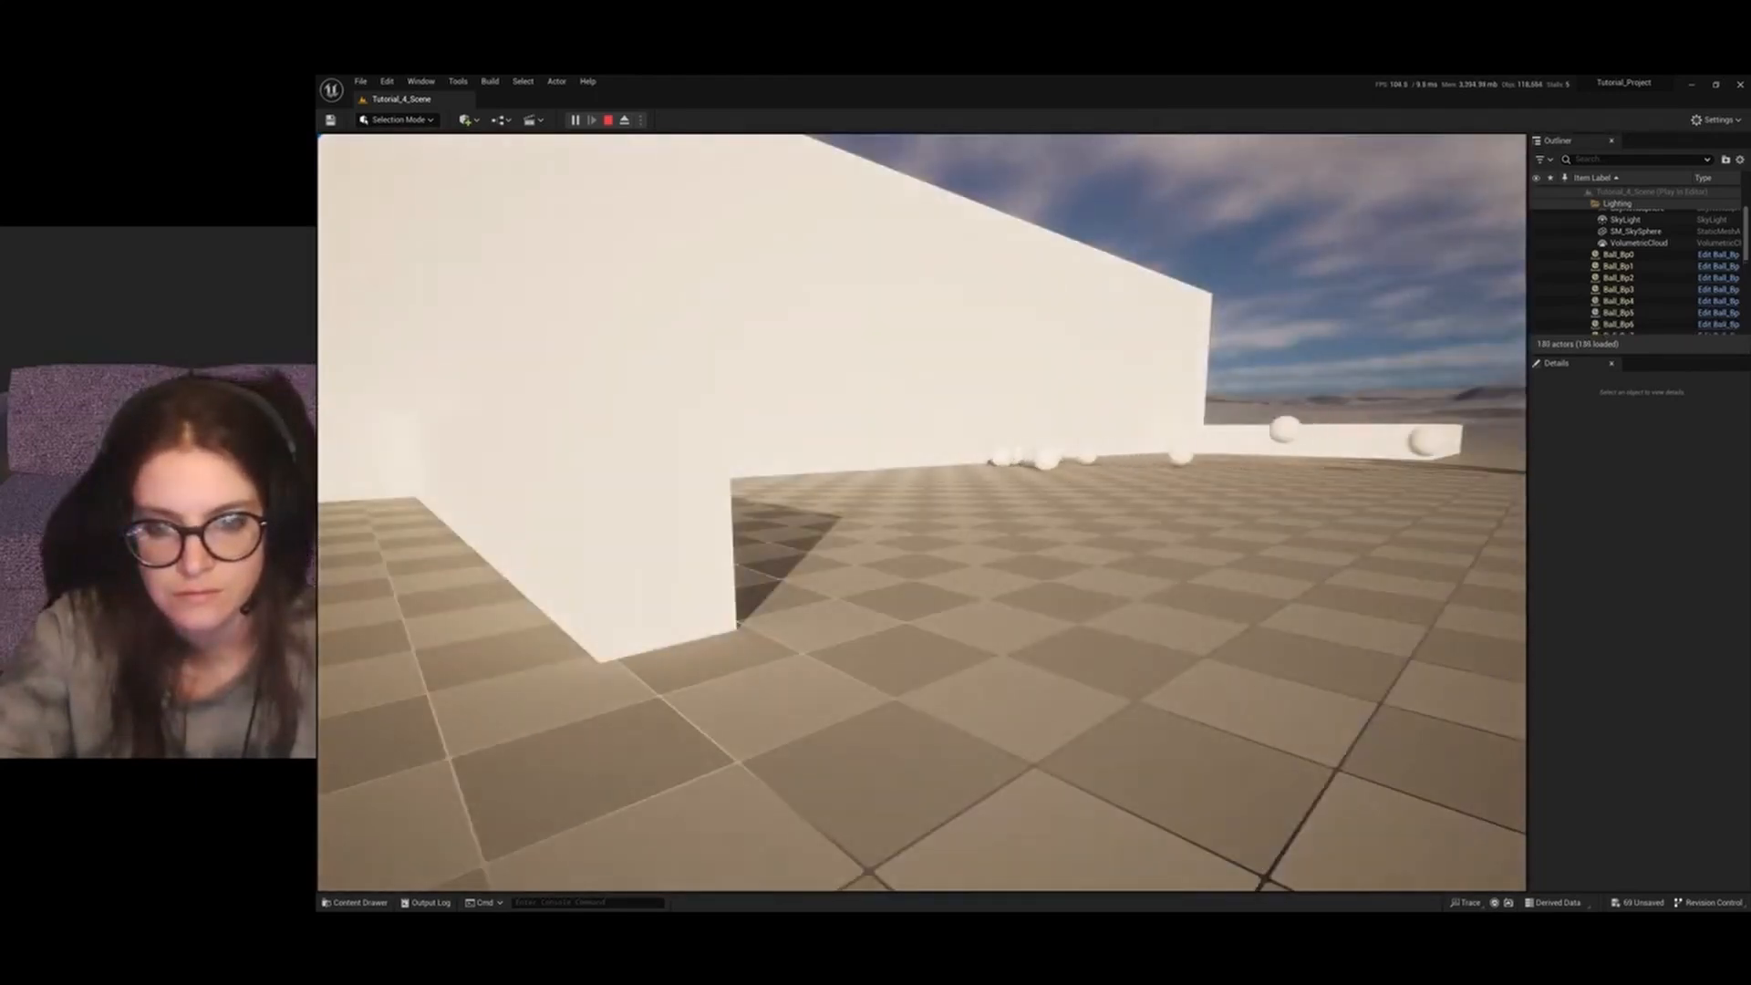
pyautogui.press('w')
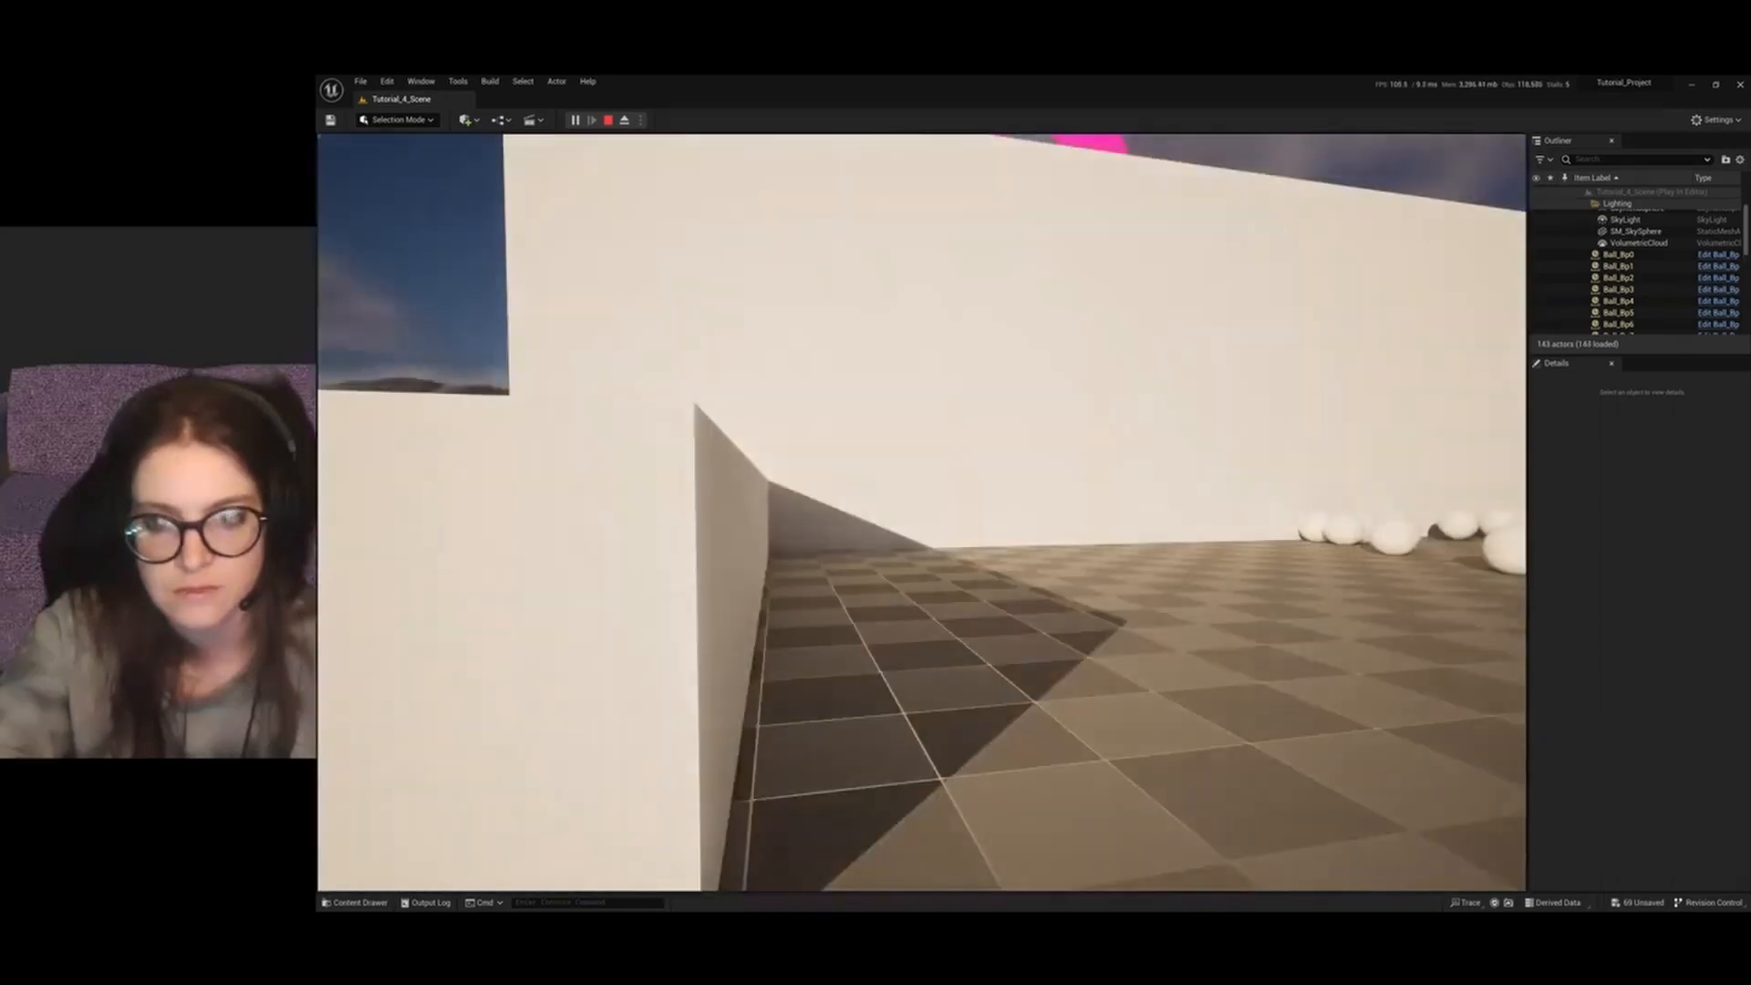
pyautogui.press('Escape')
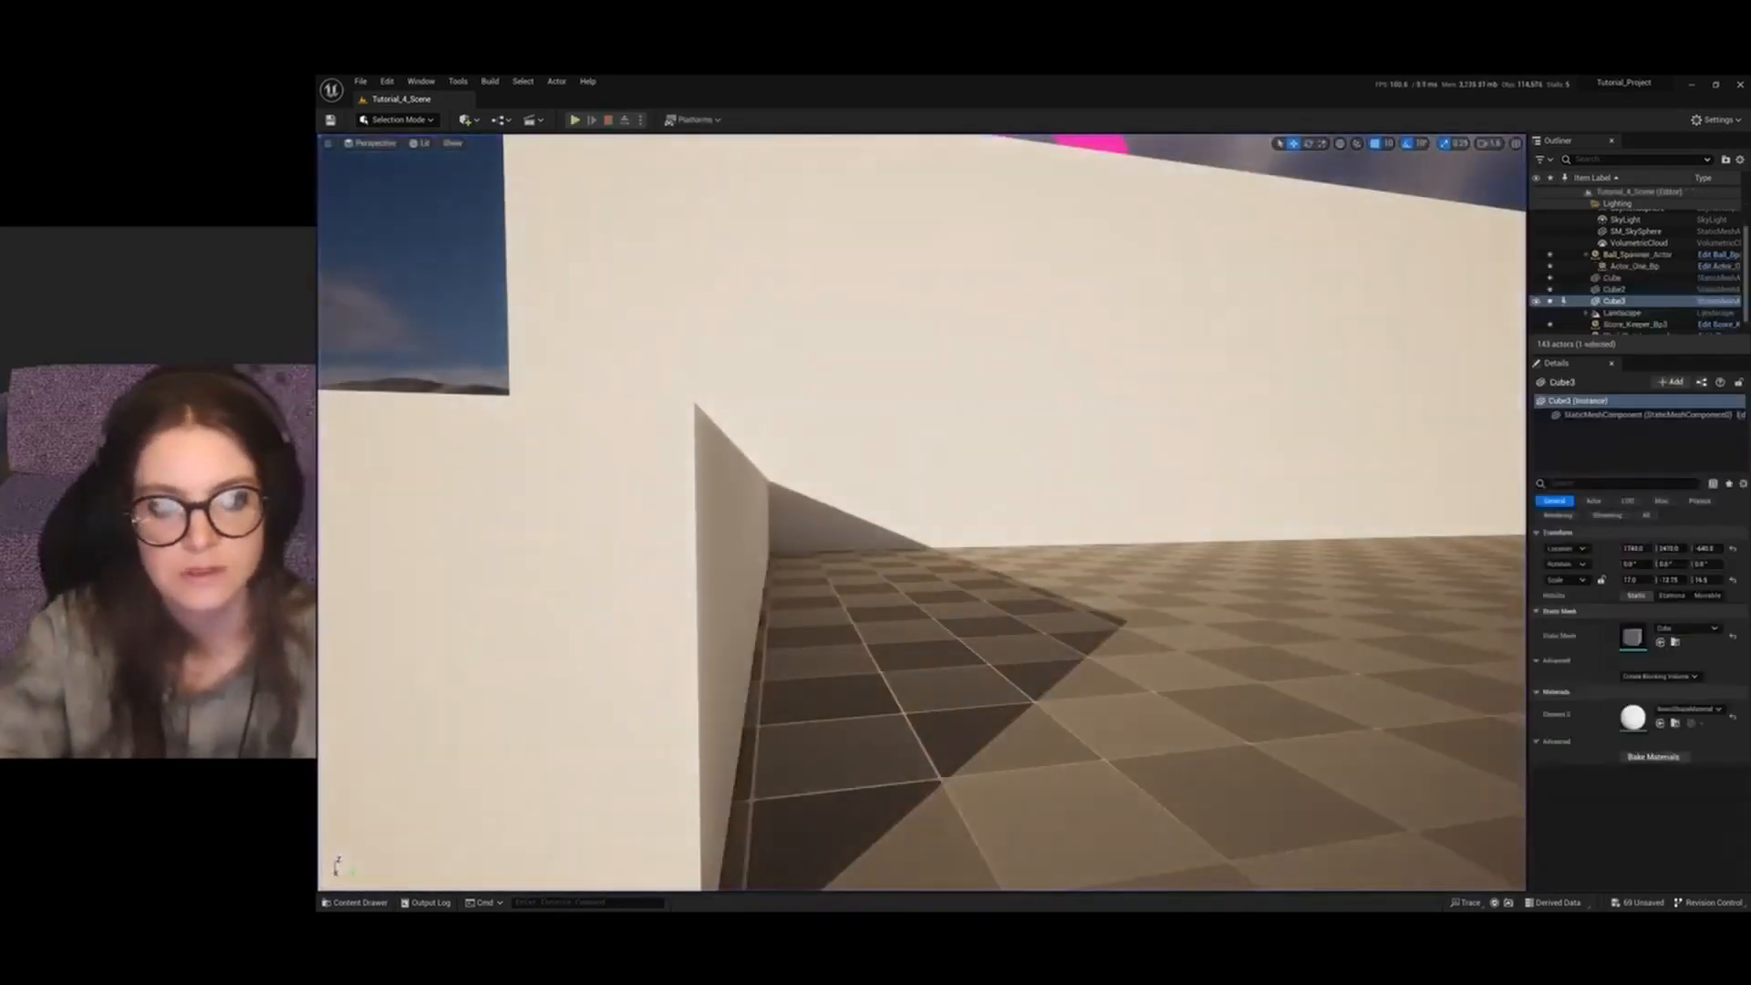
# Move the thin barrier and the wide block inward along the long wall, narrowing the gap between them
pyautogui.click(765, 652)
pyautogui.scroll(-10, 855, 696)
pyautogui.moveTo(853, 739); pyautogui.dragTo(1173, 715)
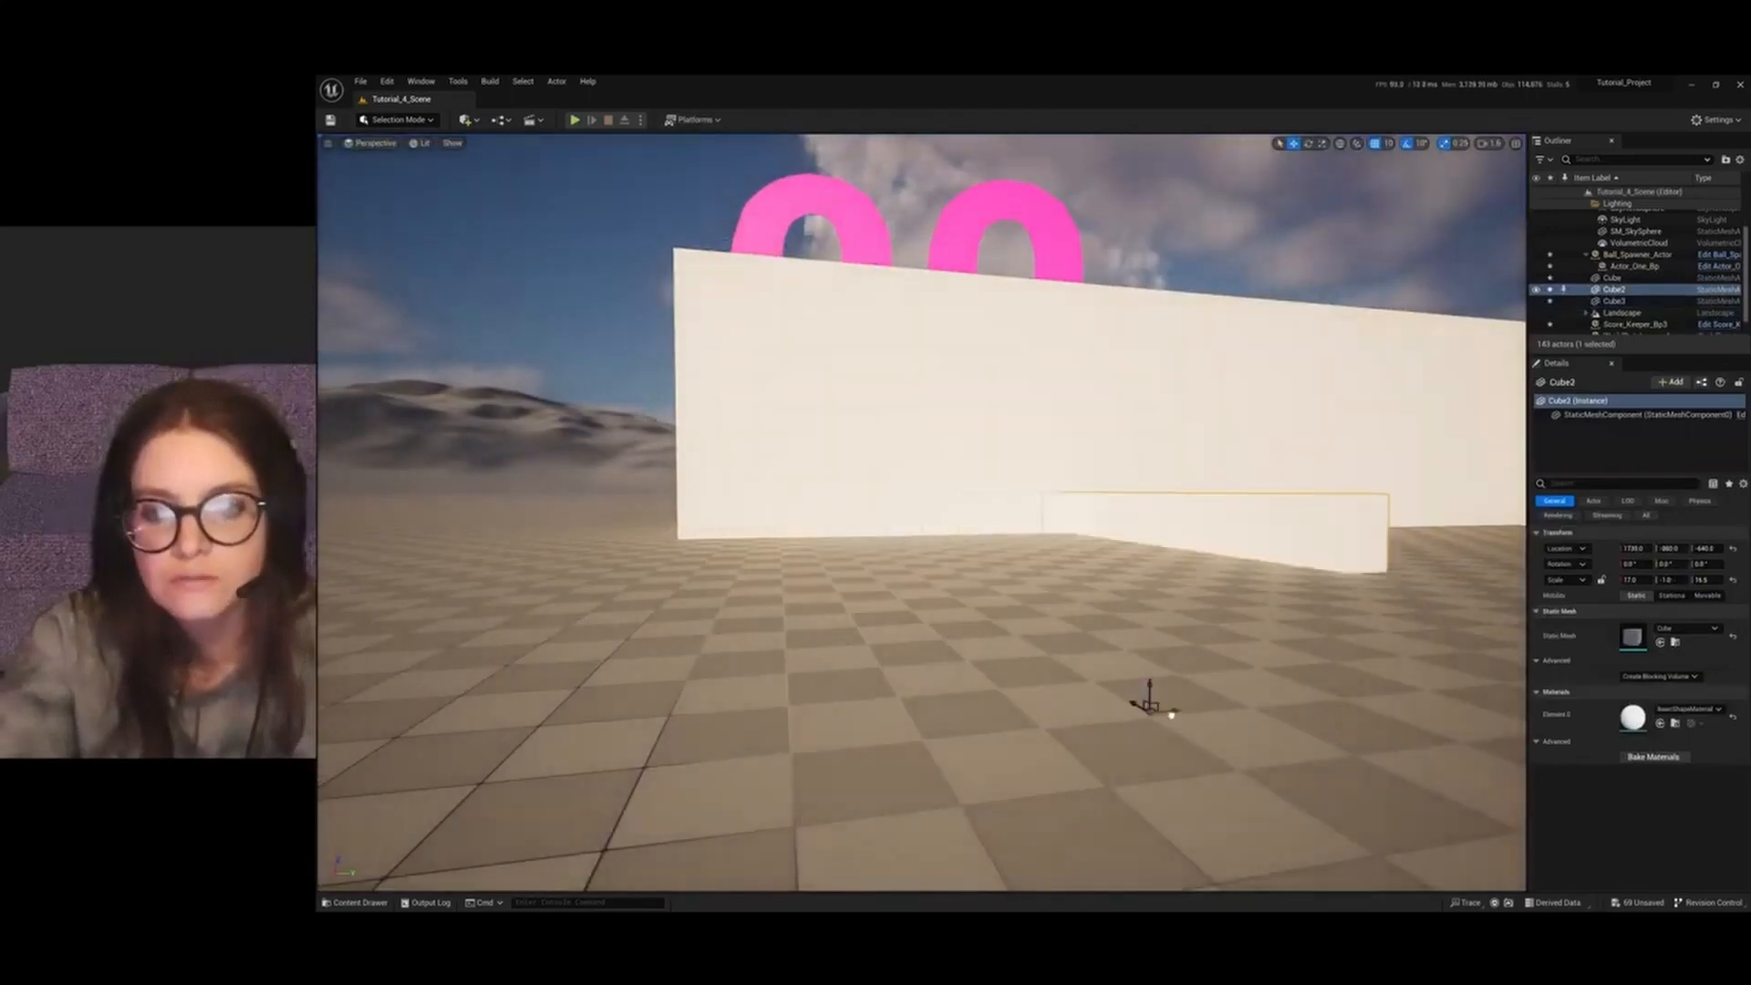
pyautogui.scroll(-3, 1172, 715)
pyautogui.moveTo(1172, 715); pyautogui.dragTo(1195, 638, button='middle')
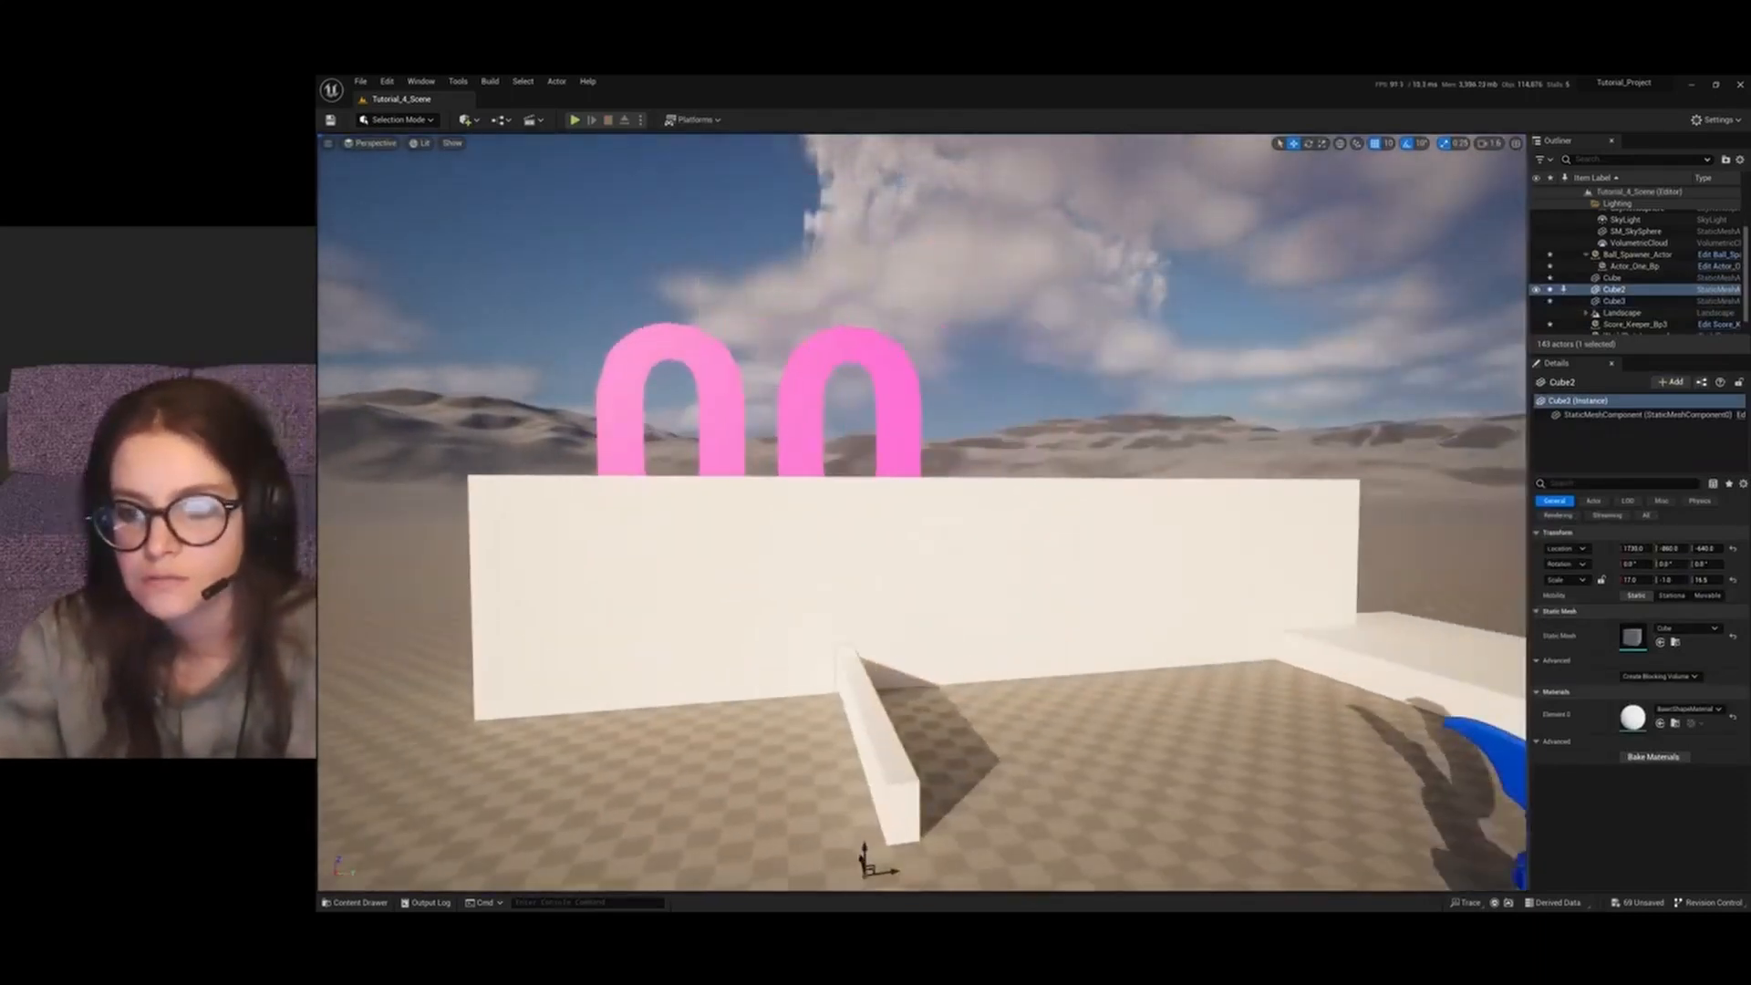
pyautogui.moveTo(1463, 786); pyautogui.dragTo(1198, 775)
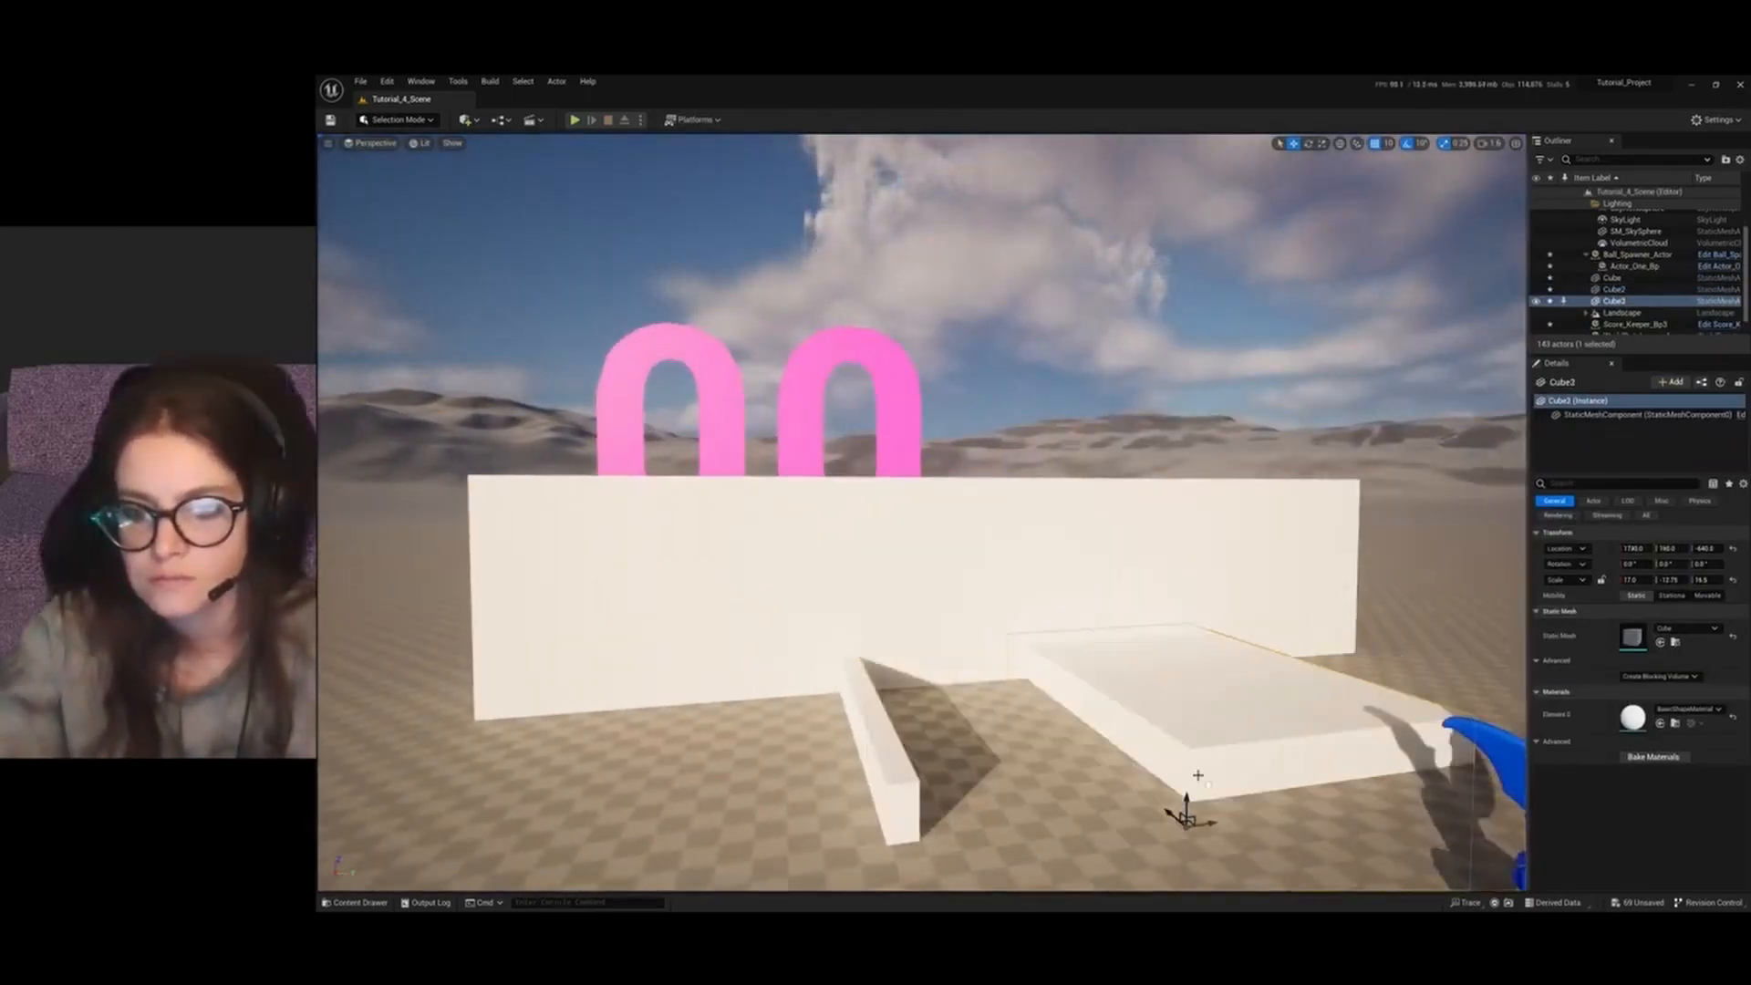
# Play-test the ball flight and move the thin barrier further inward, towards the wide block
pyautogui.click(576, 121)
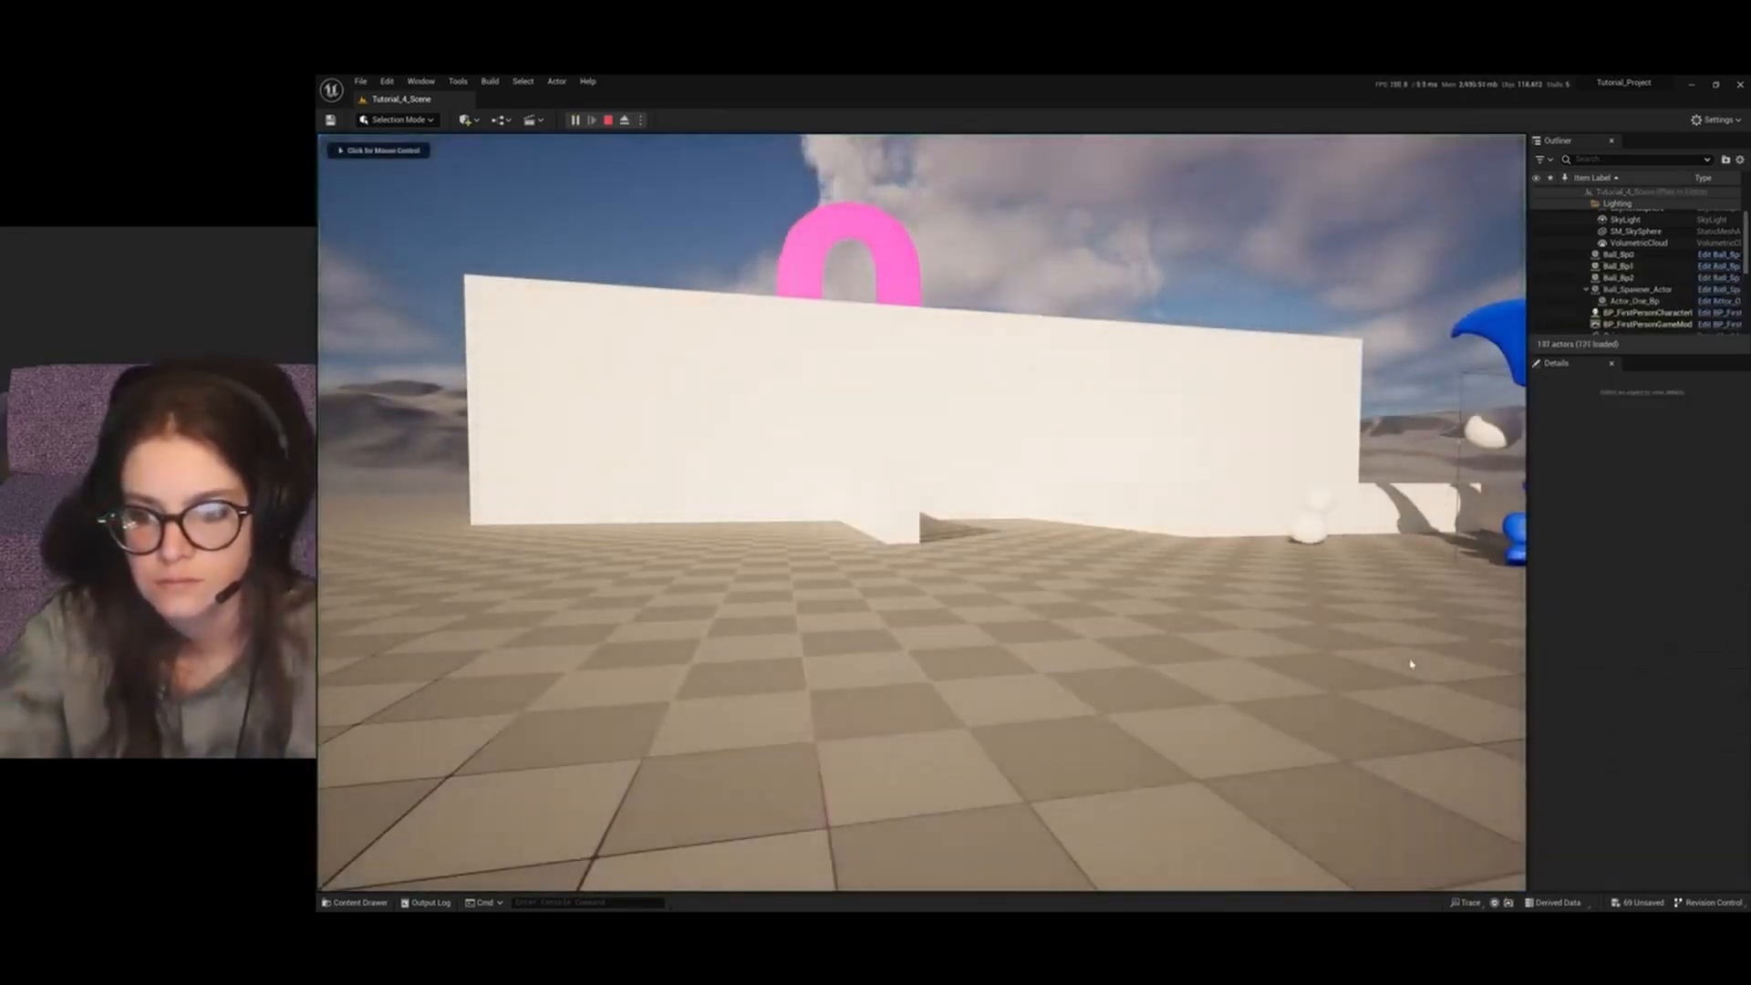
pyautogui.press('Escape')
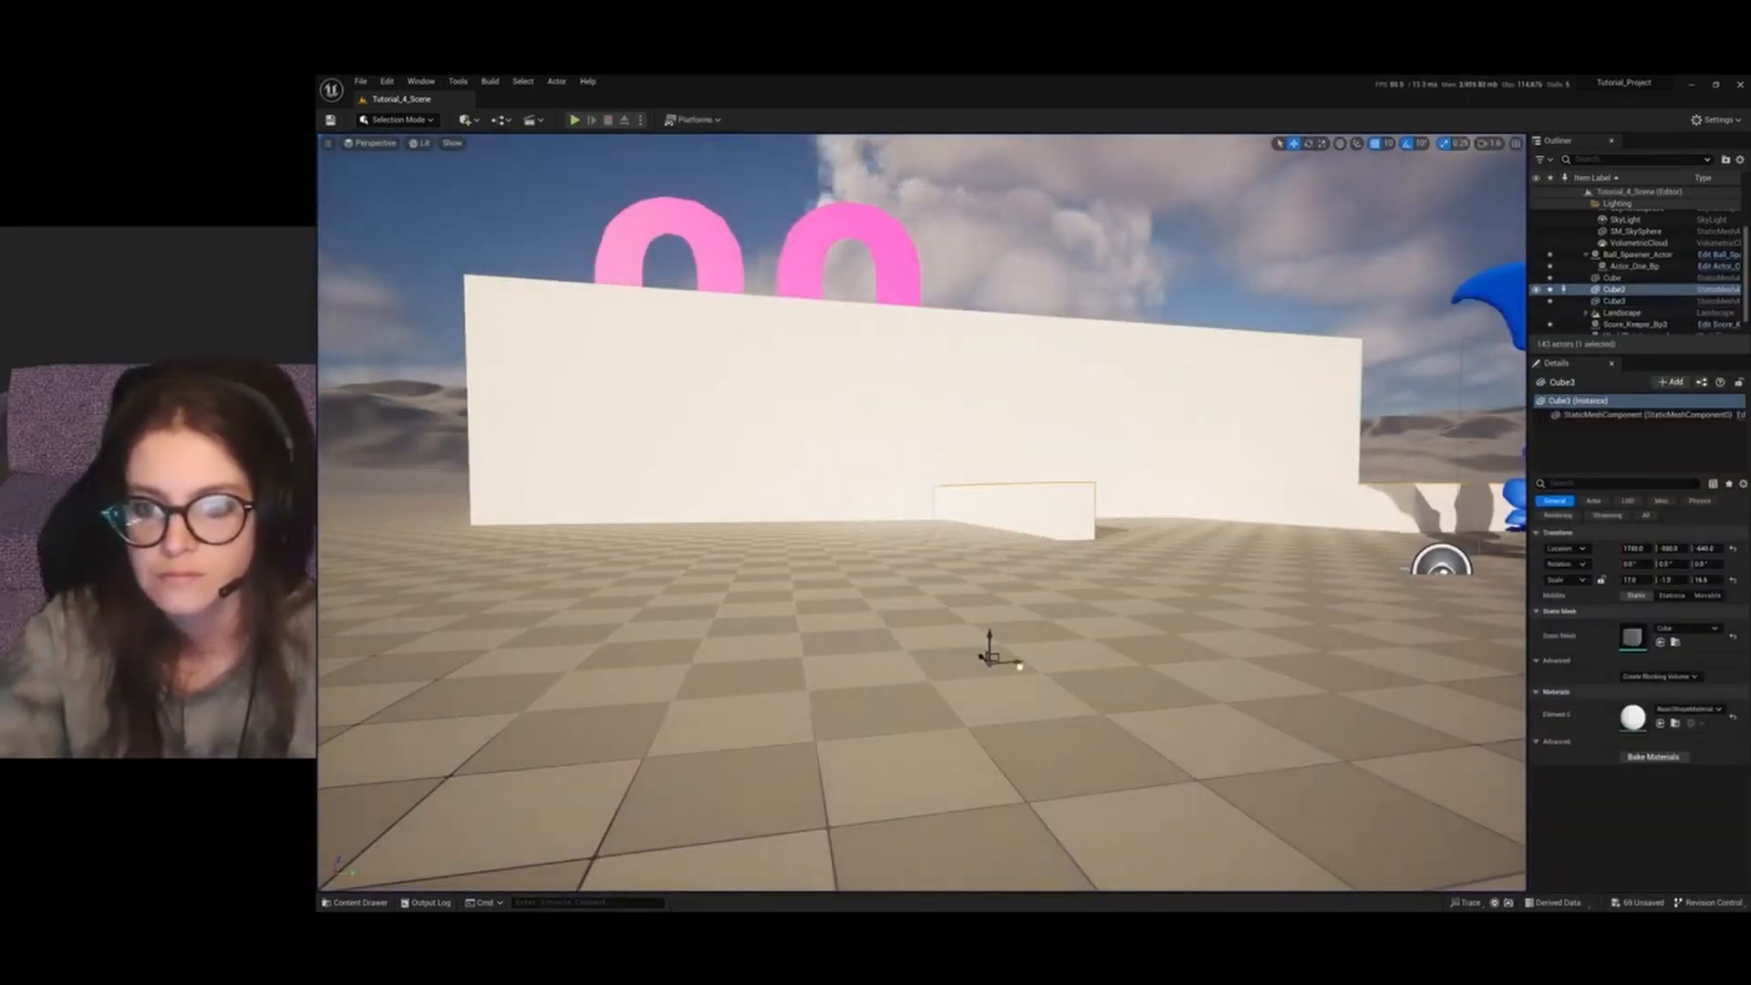
# Play-test the level, walking along the barriers and past the statue to examine how the balls gather by the long wall
pyautogui.hotkey('alt', 'p')
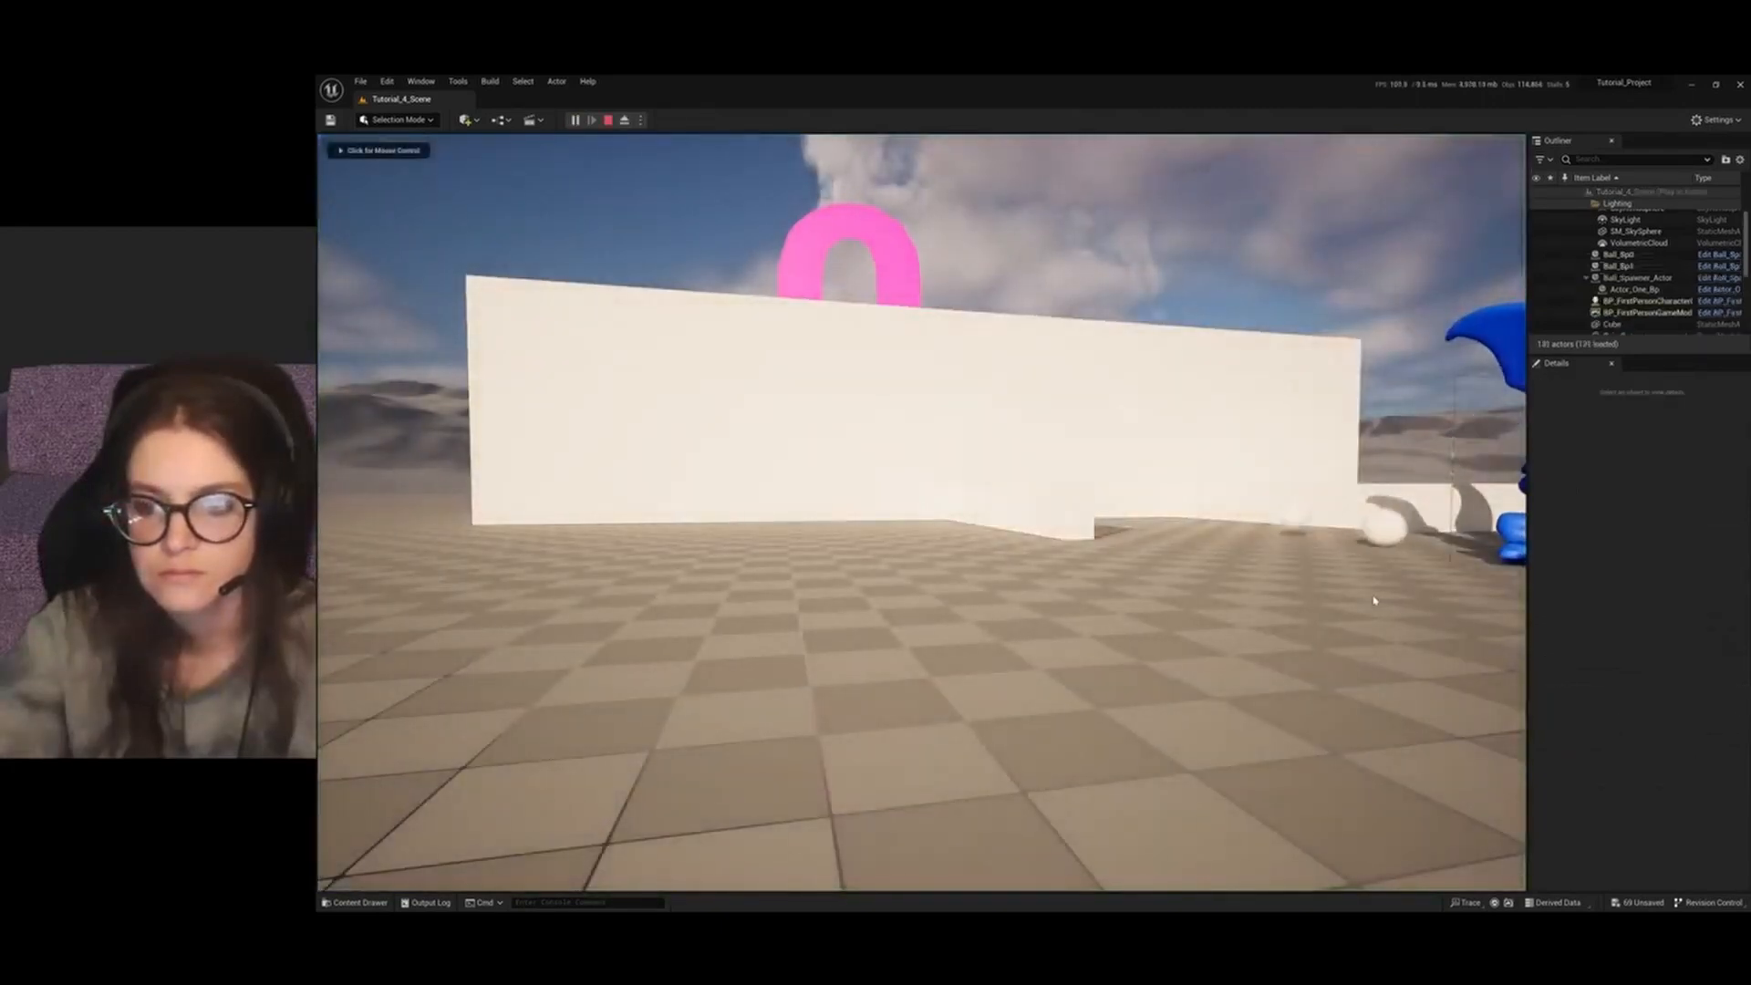
pyautogui.click(1330, 597)
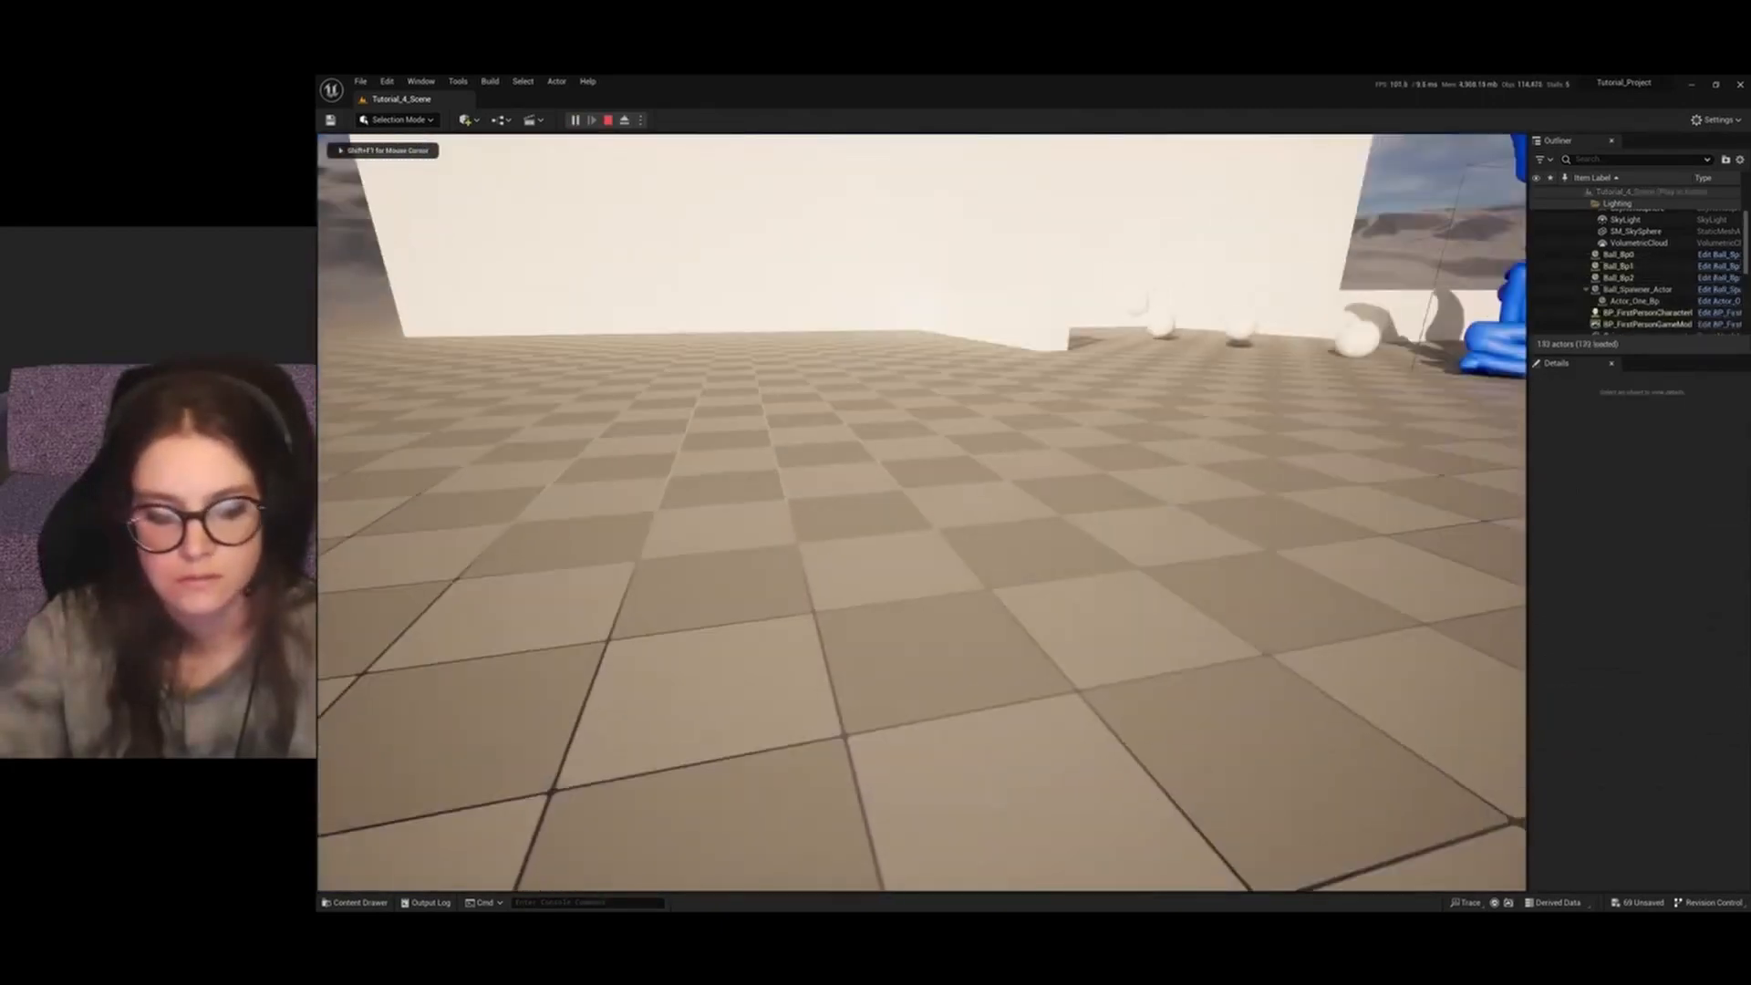
pyautogui.press('w')
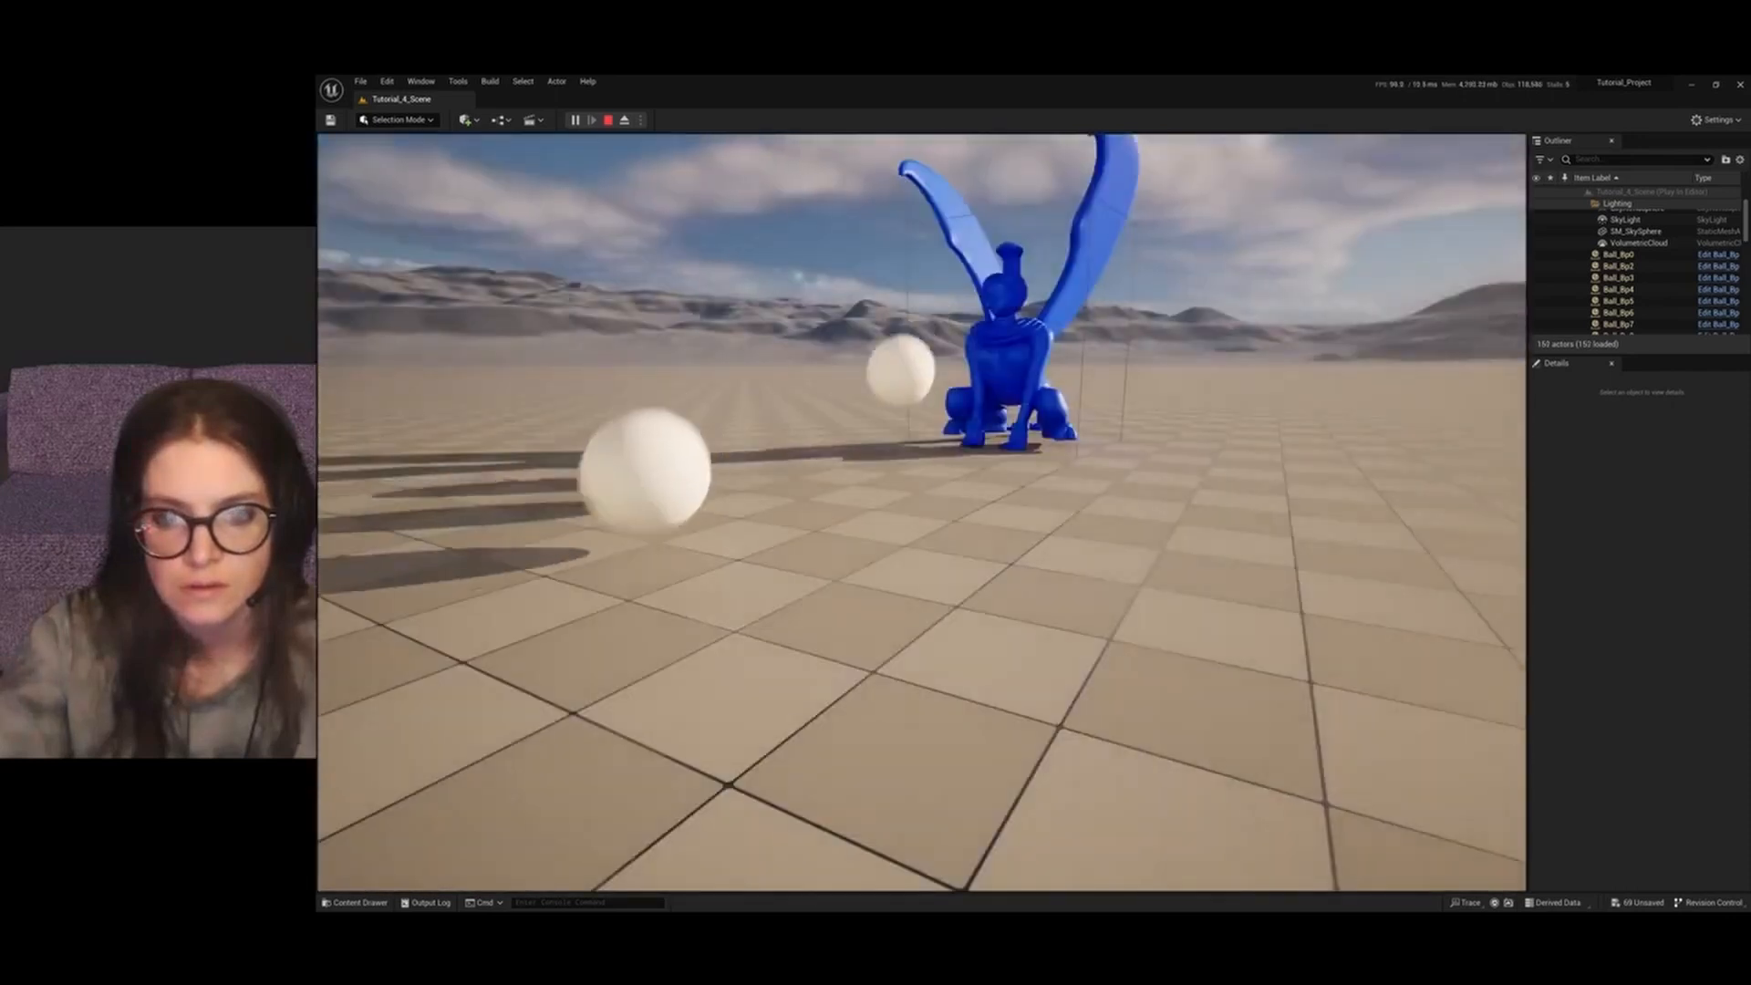
pyautogui.press('w')
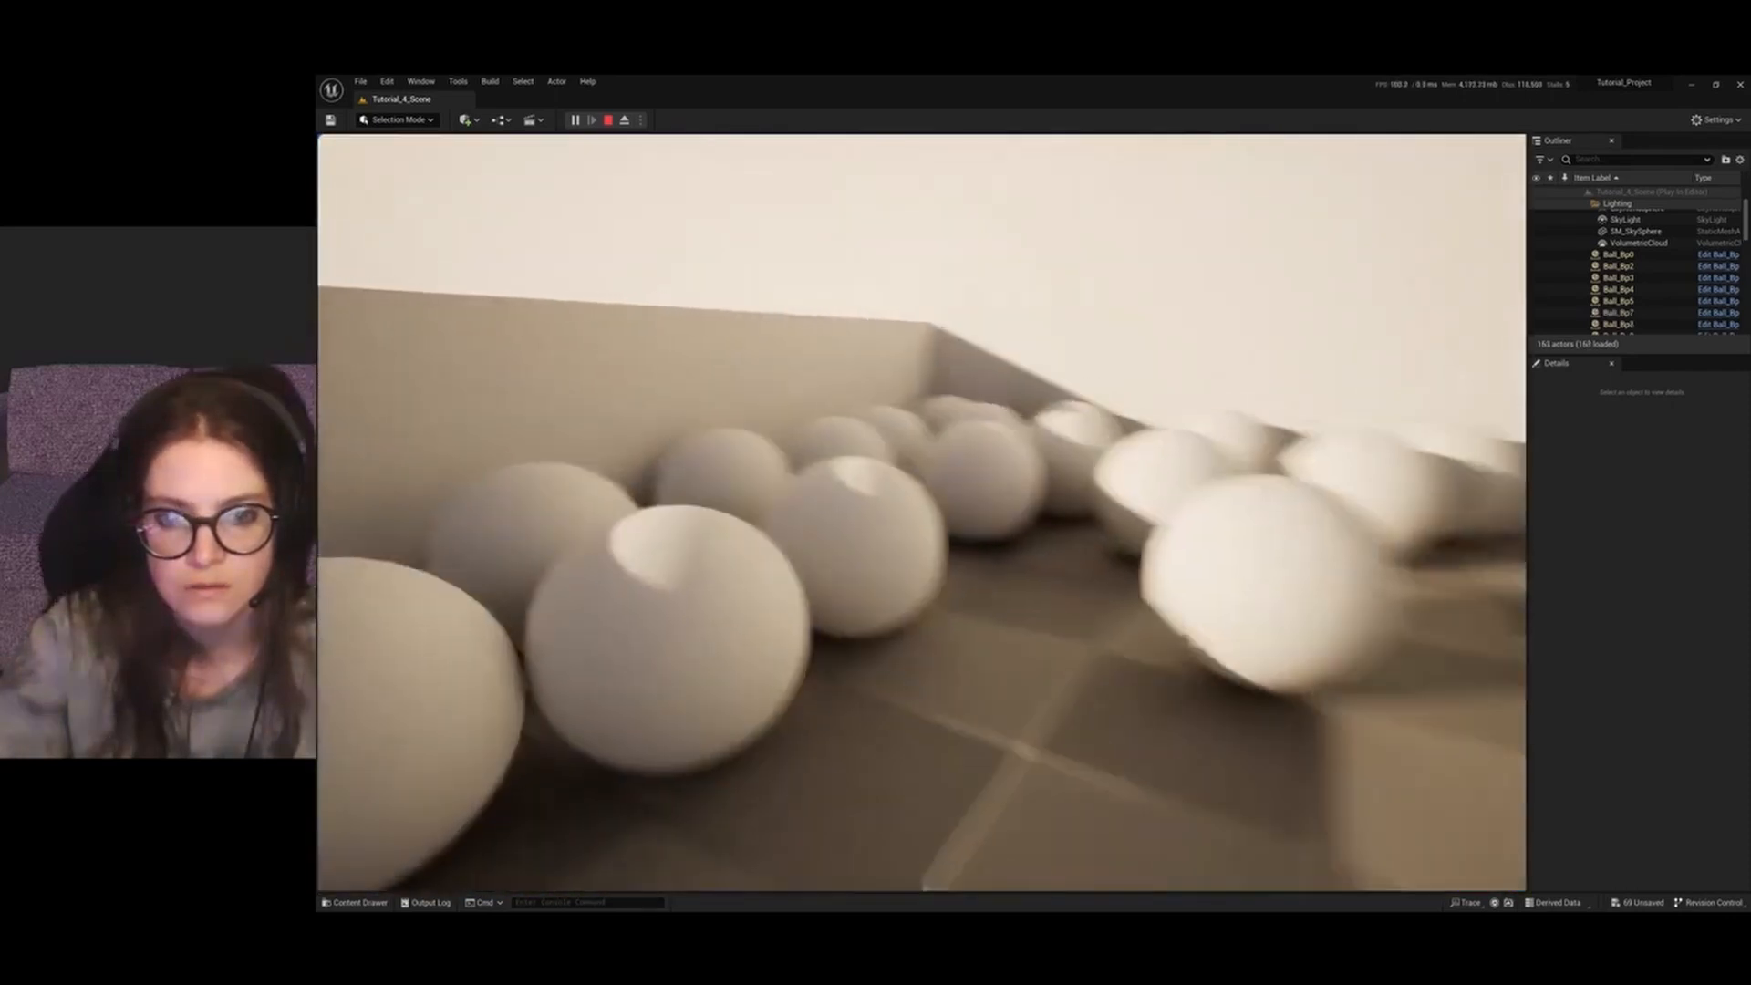
pyautogui.press('w')
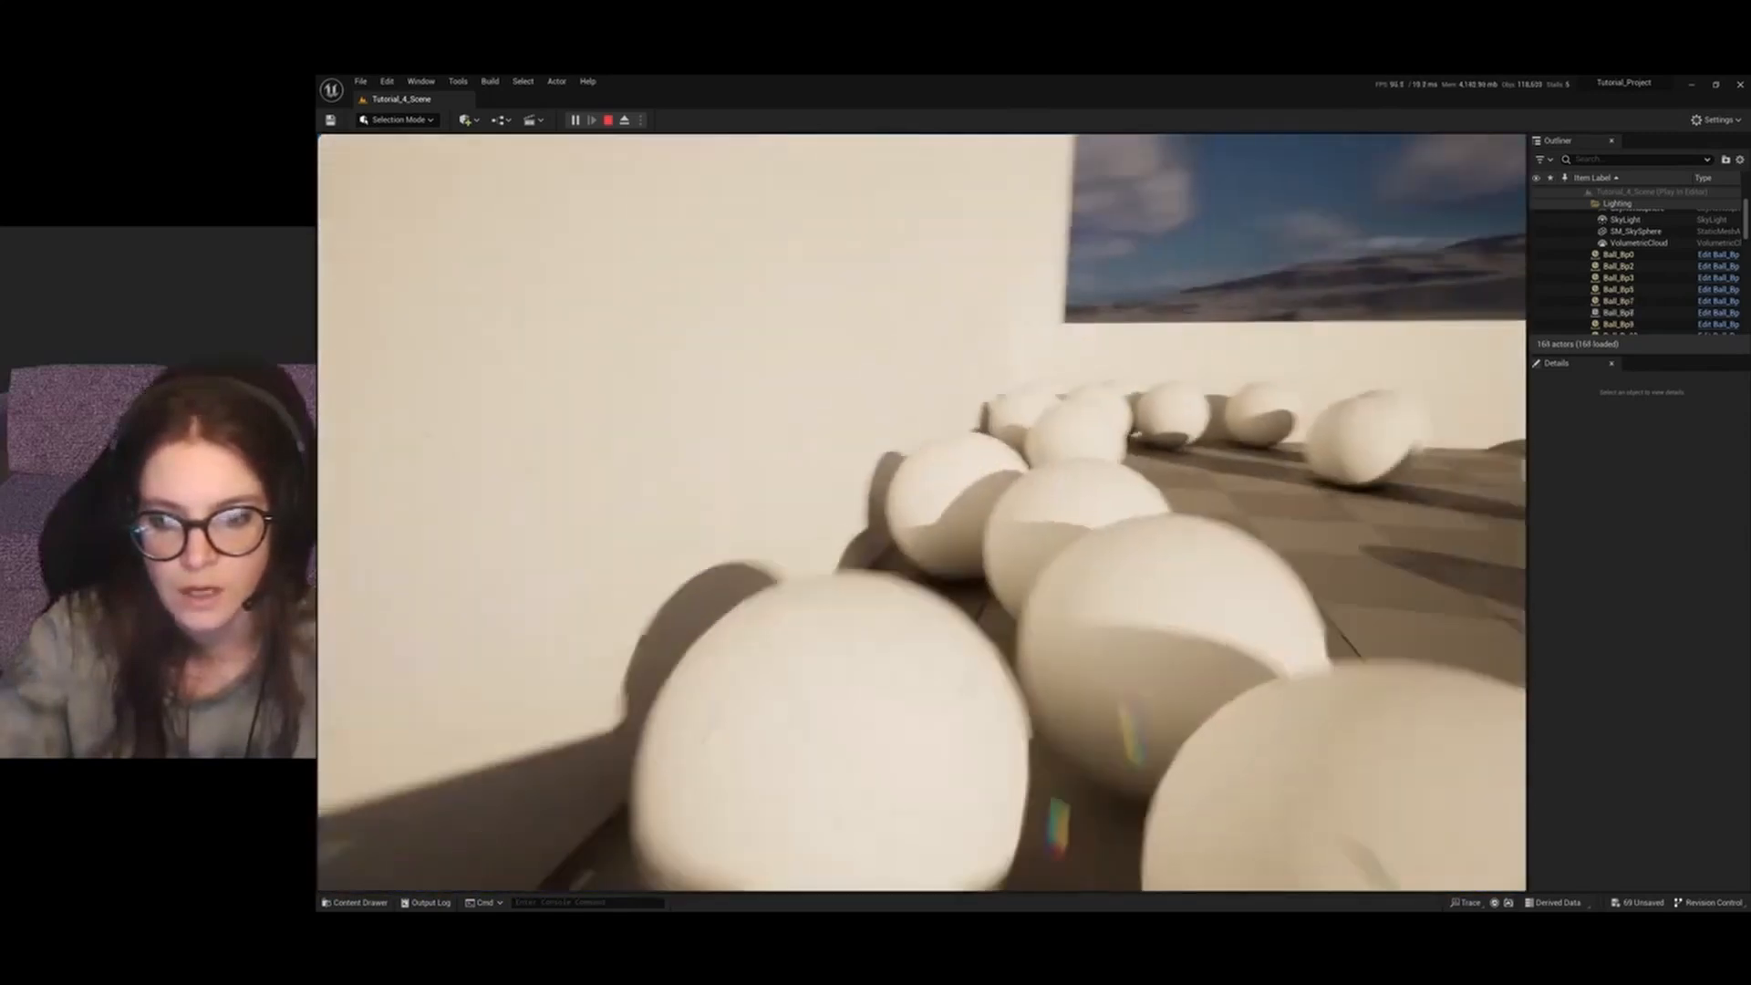
pyautogui.press('w')
pyautogui.press('w')
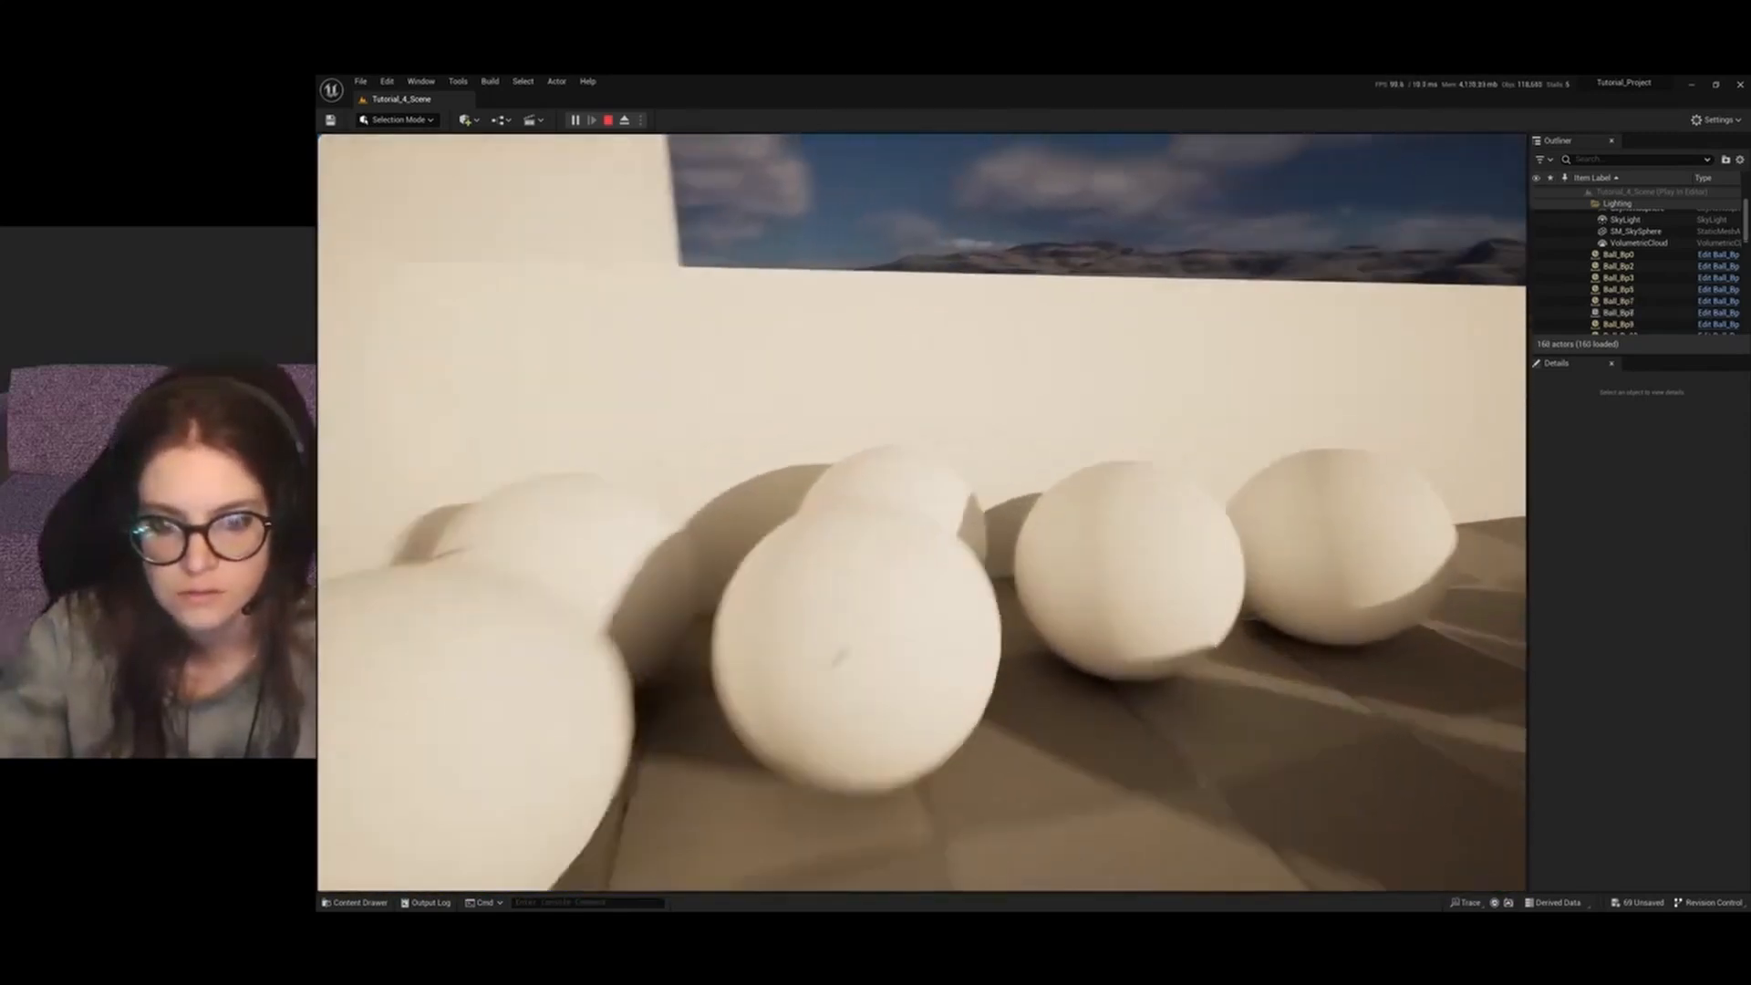
pyautogui.press('w')
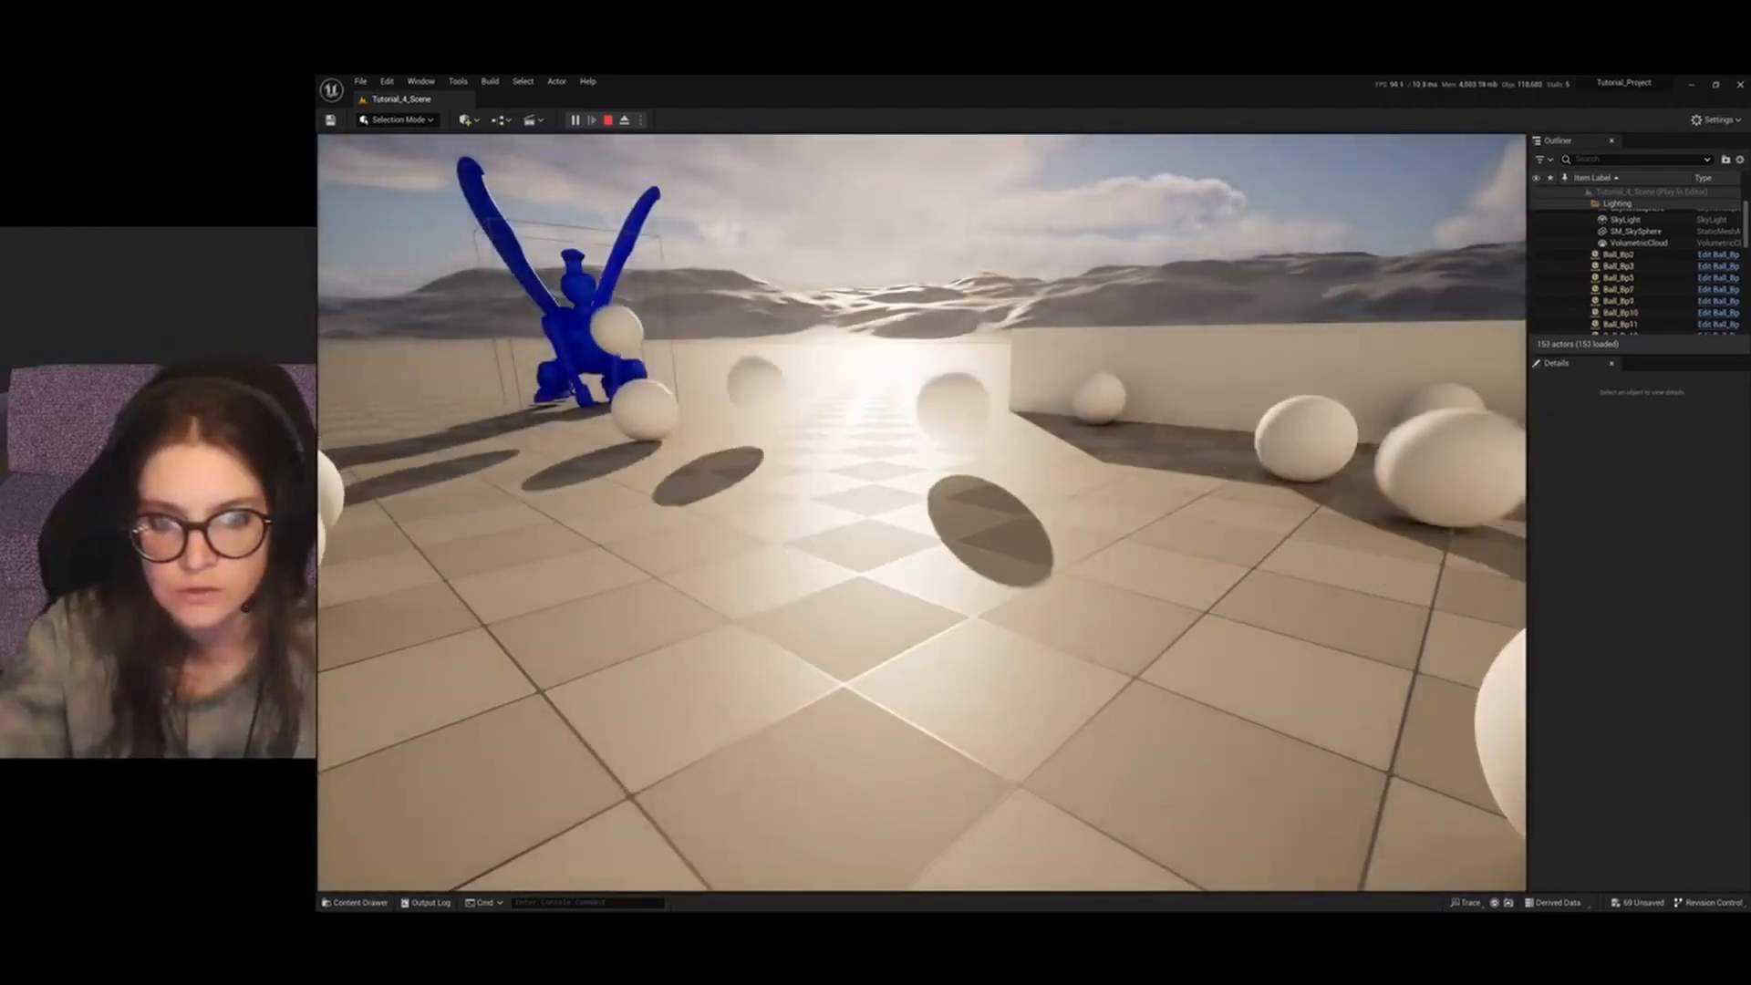
pyautogui.press('w')
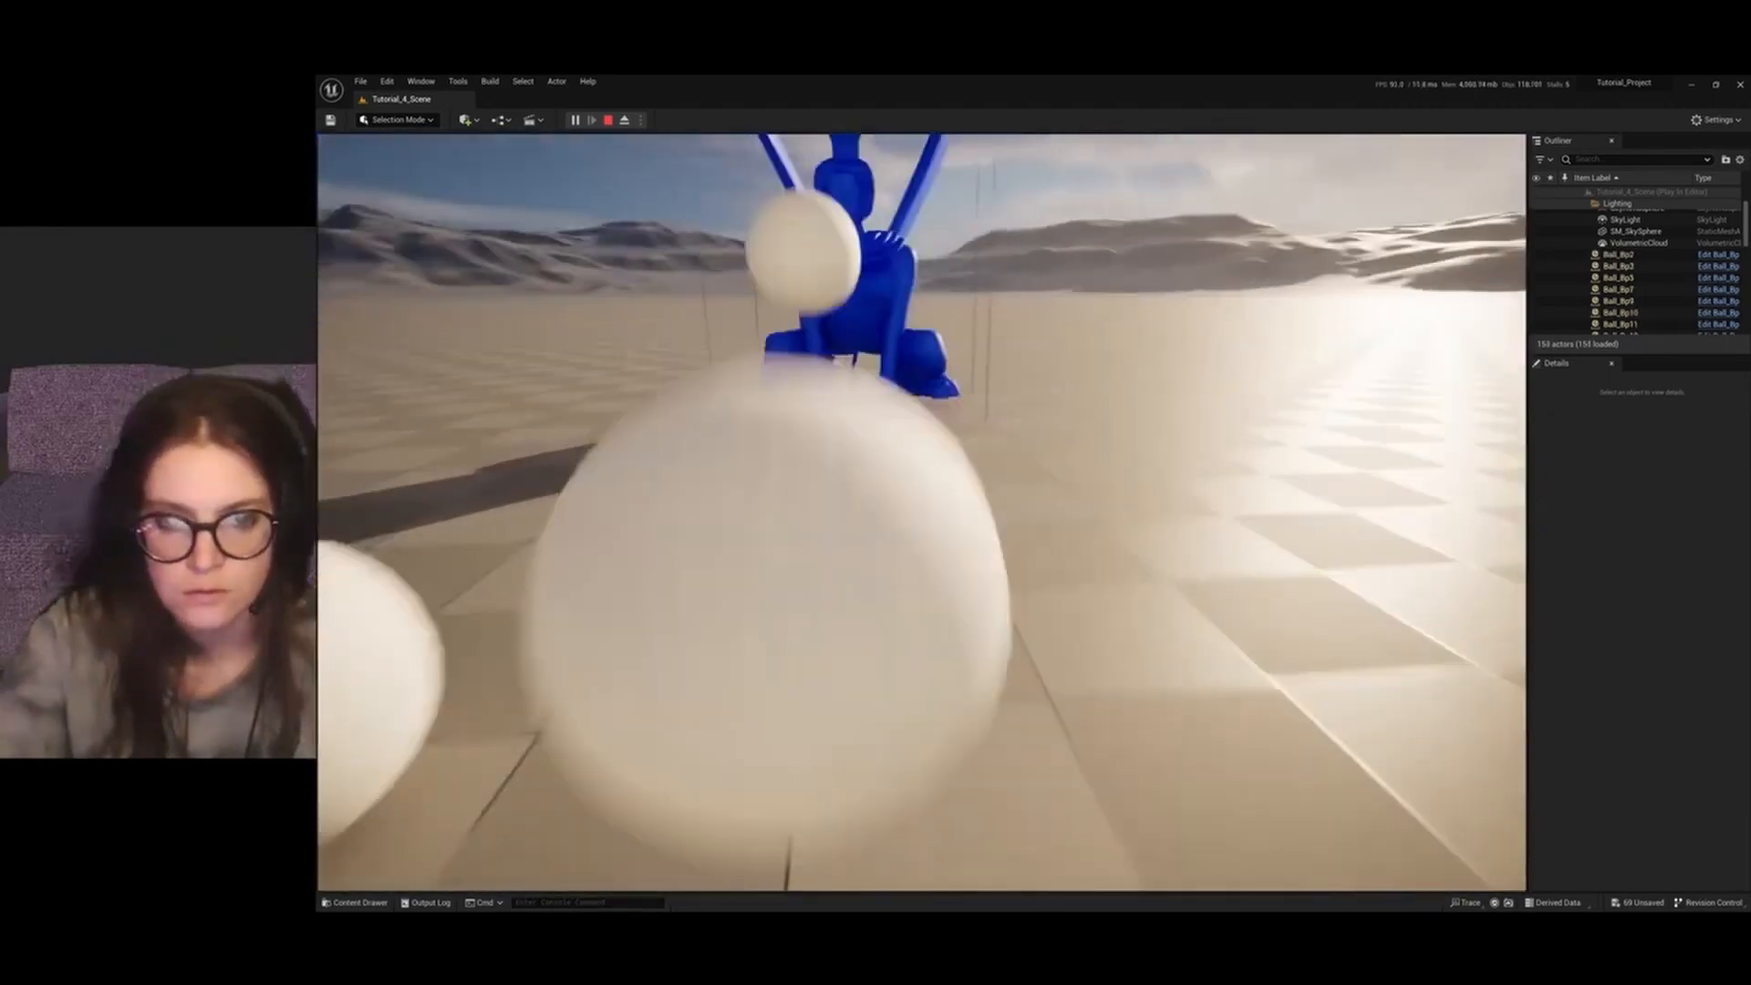
pyautogui.press('w')
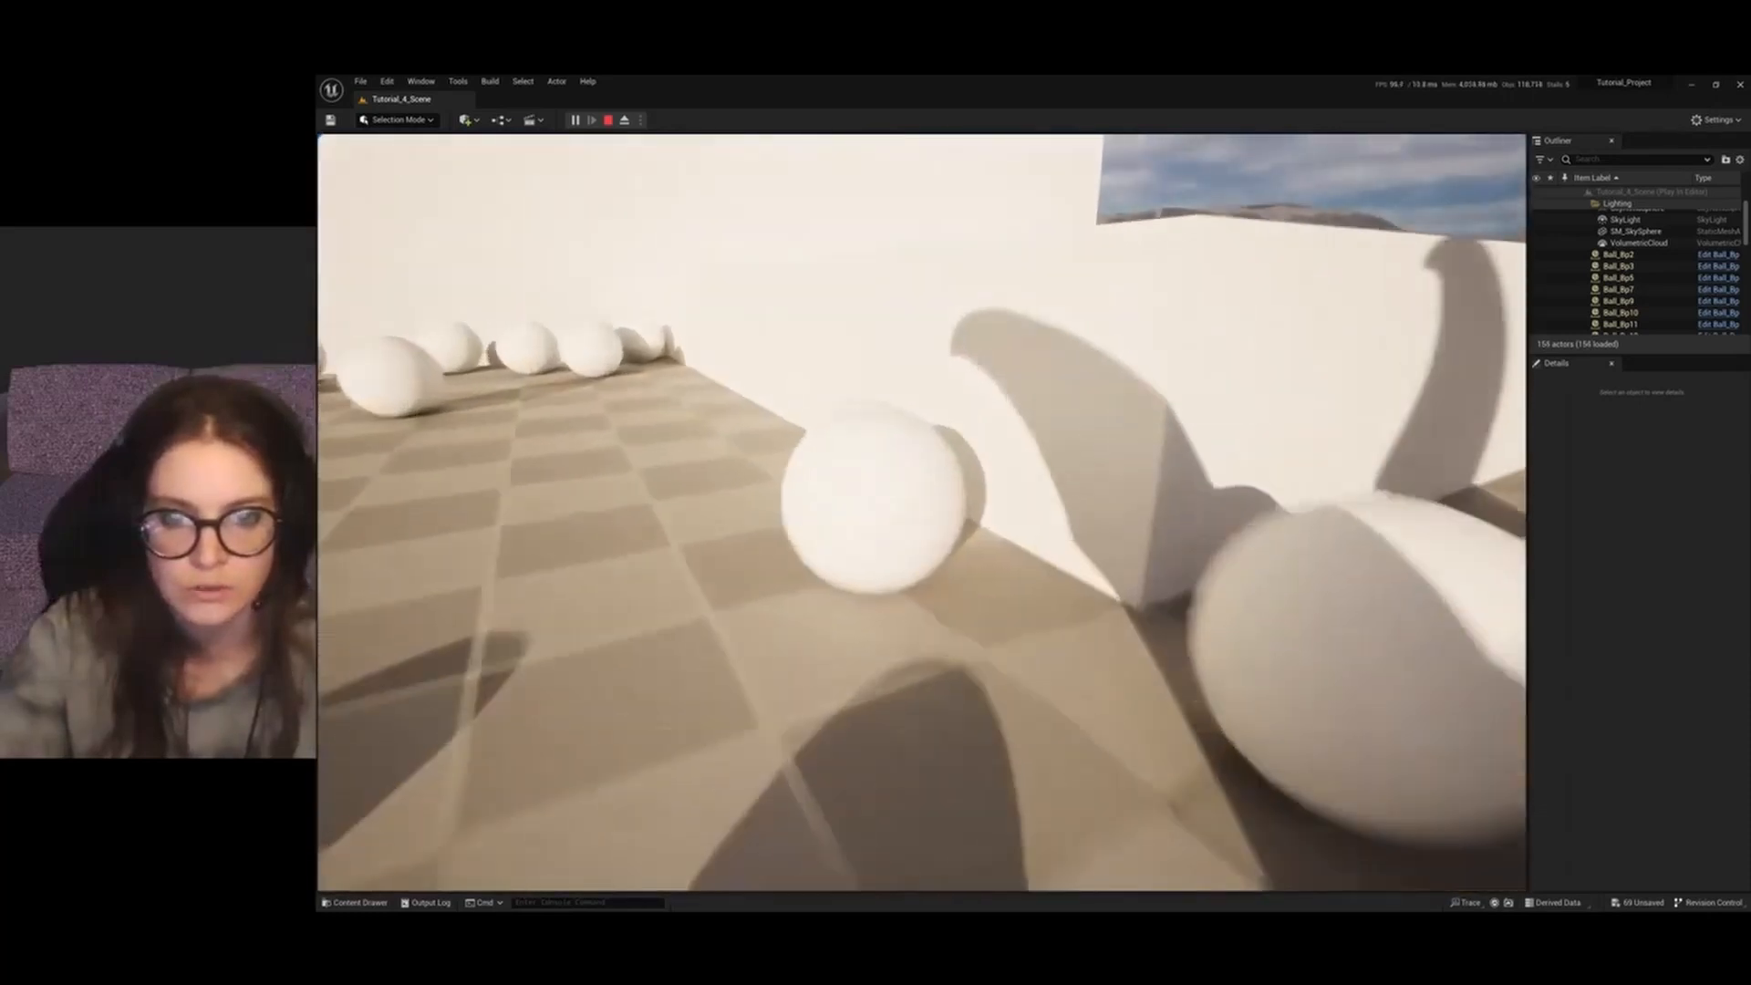
pyautogui.press('w')
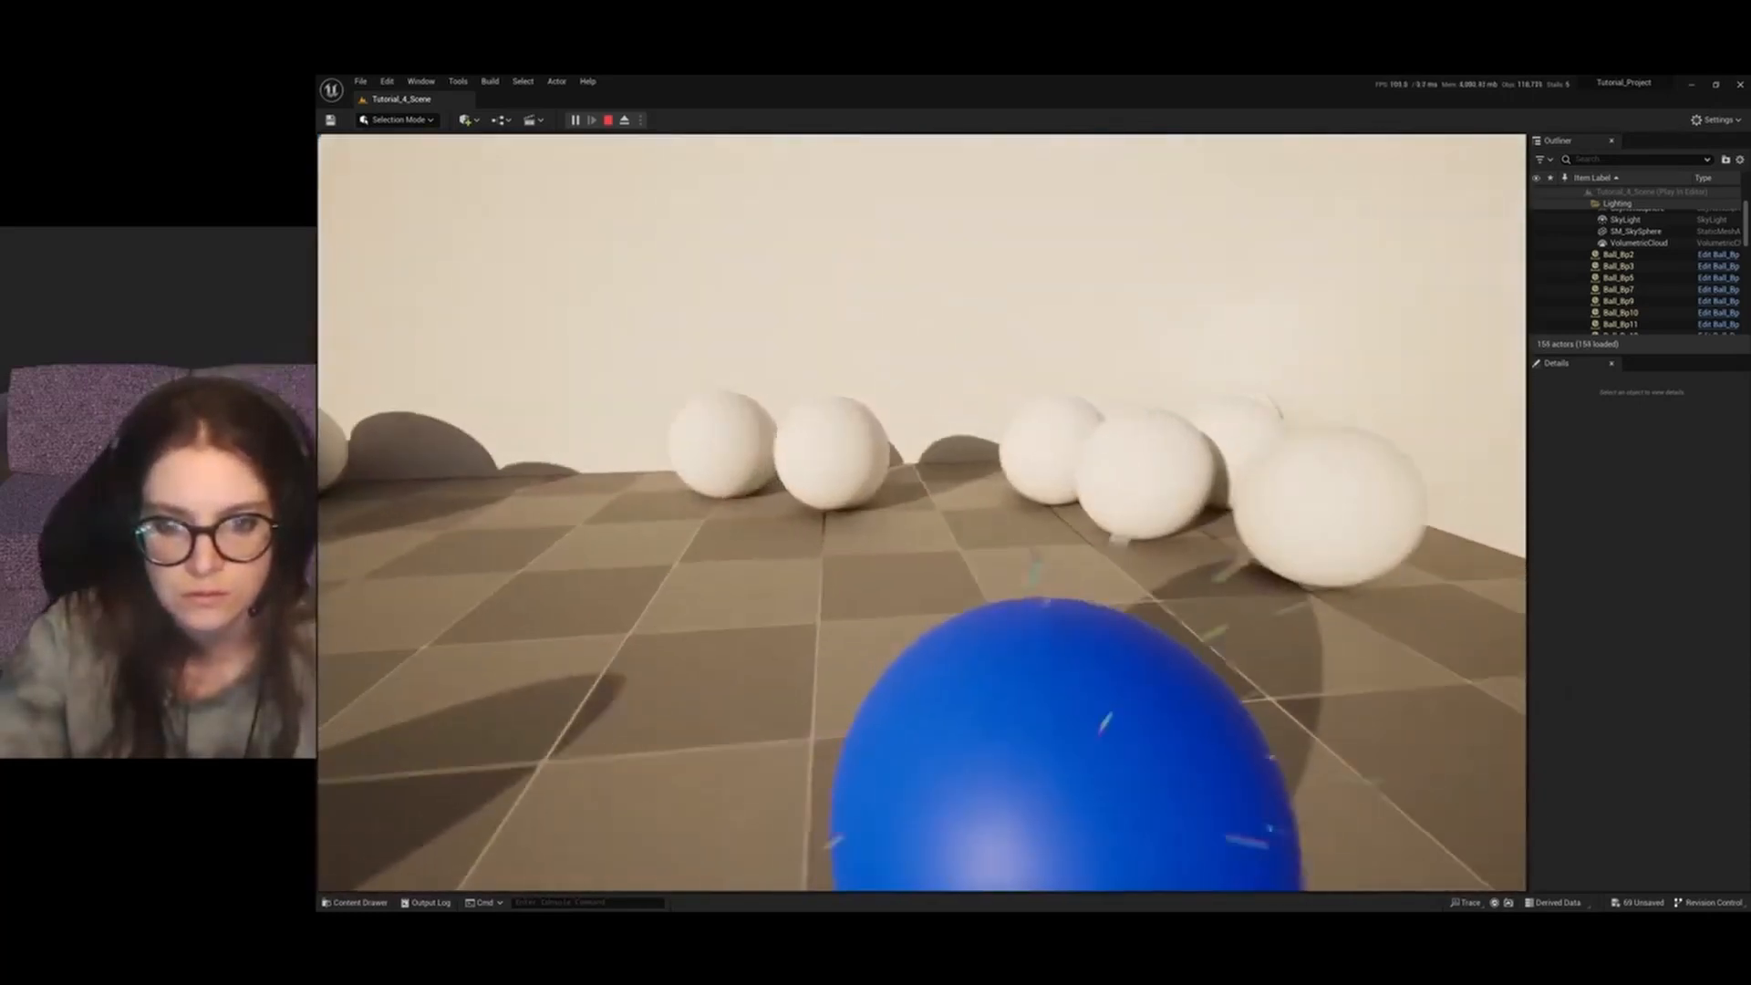
pyautogui.press('w')
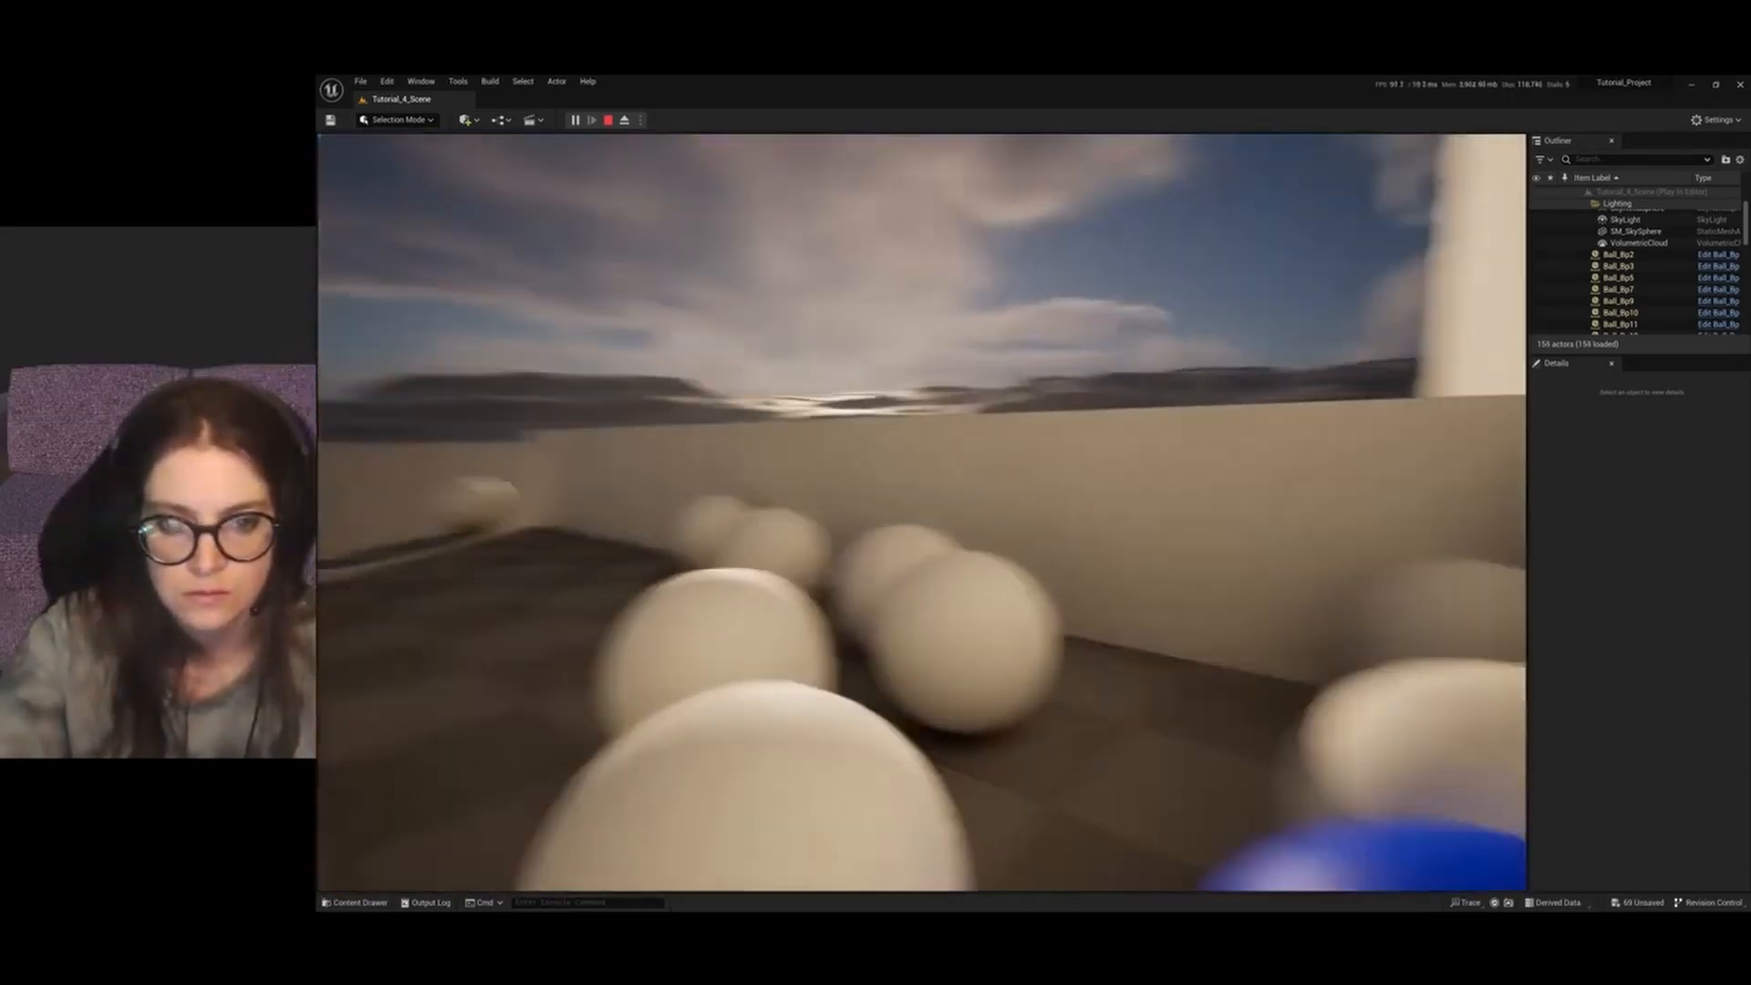
pyautogui.press('w')
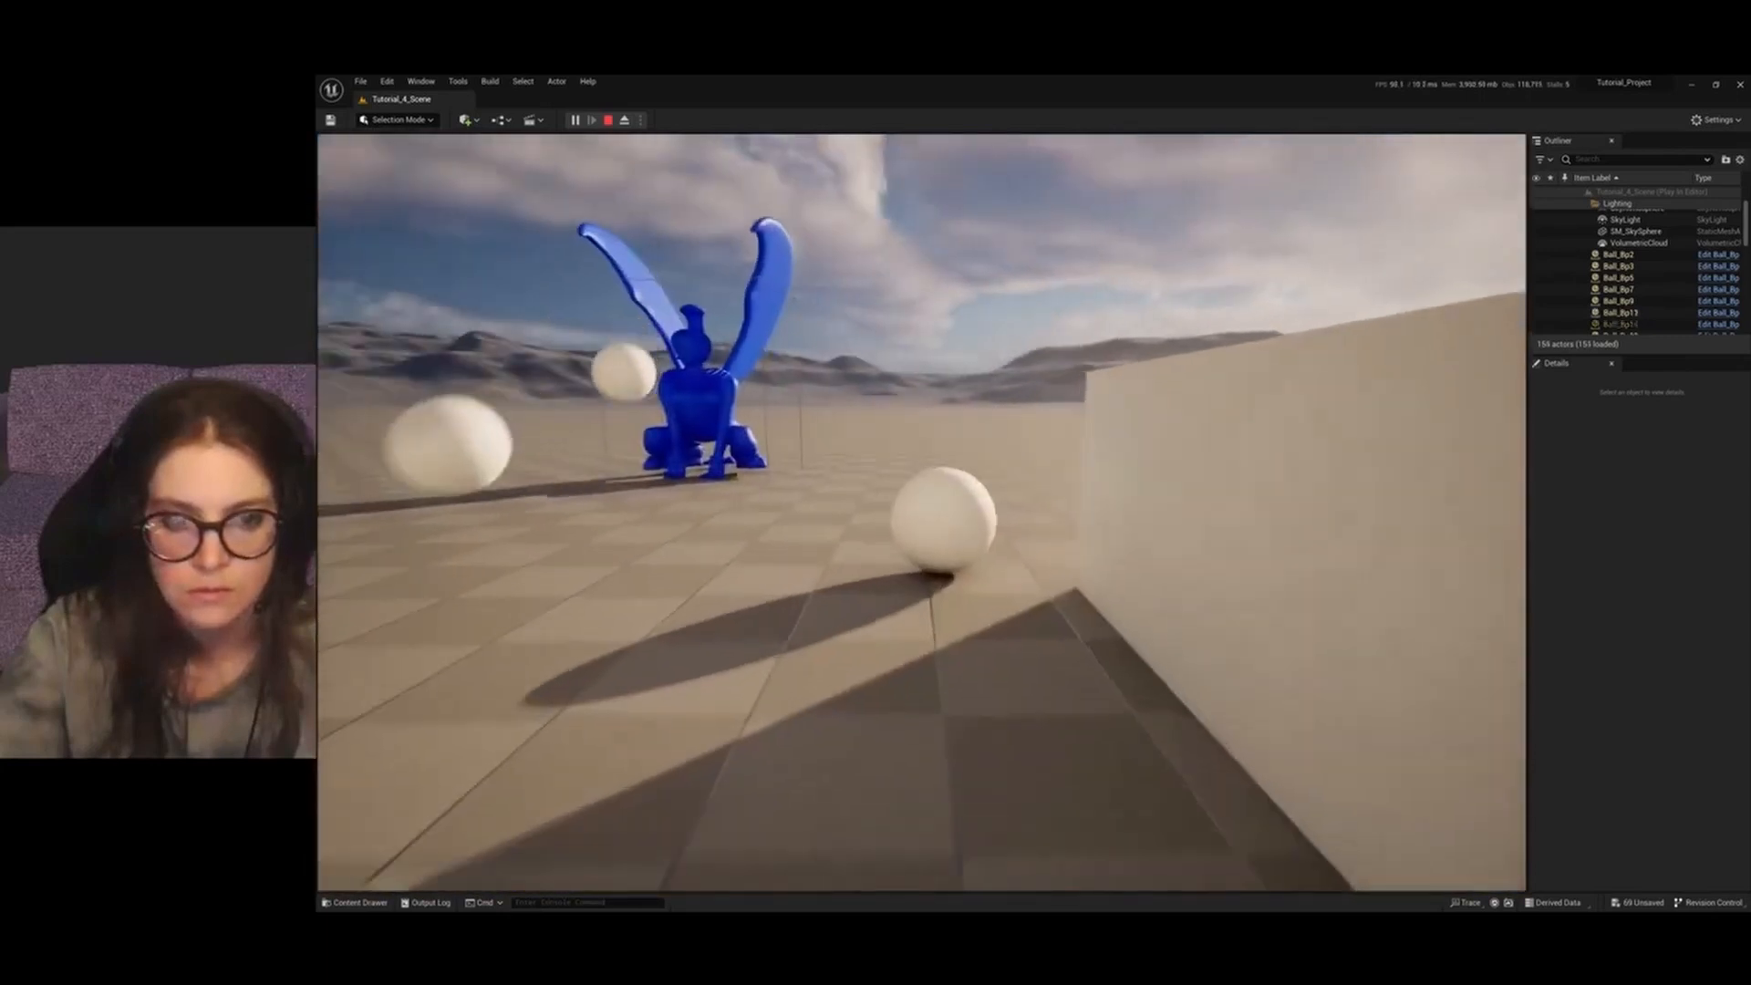
pyautogui.press('Escape')
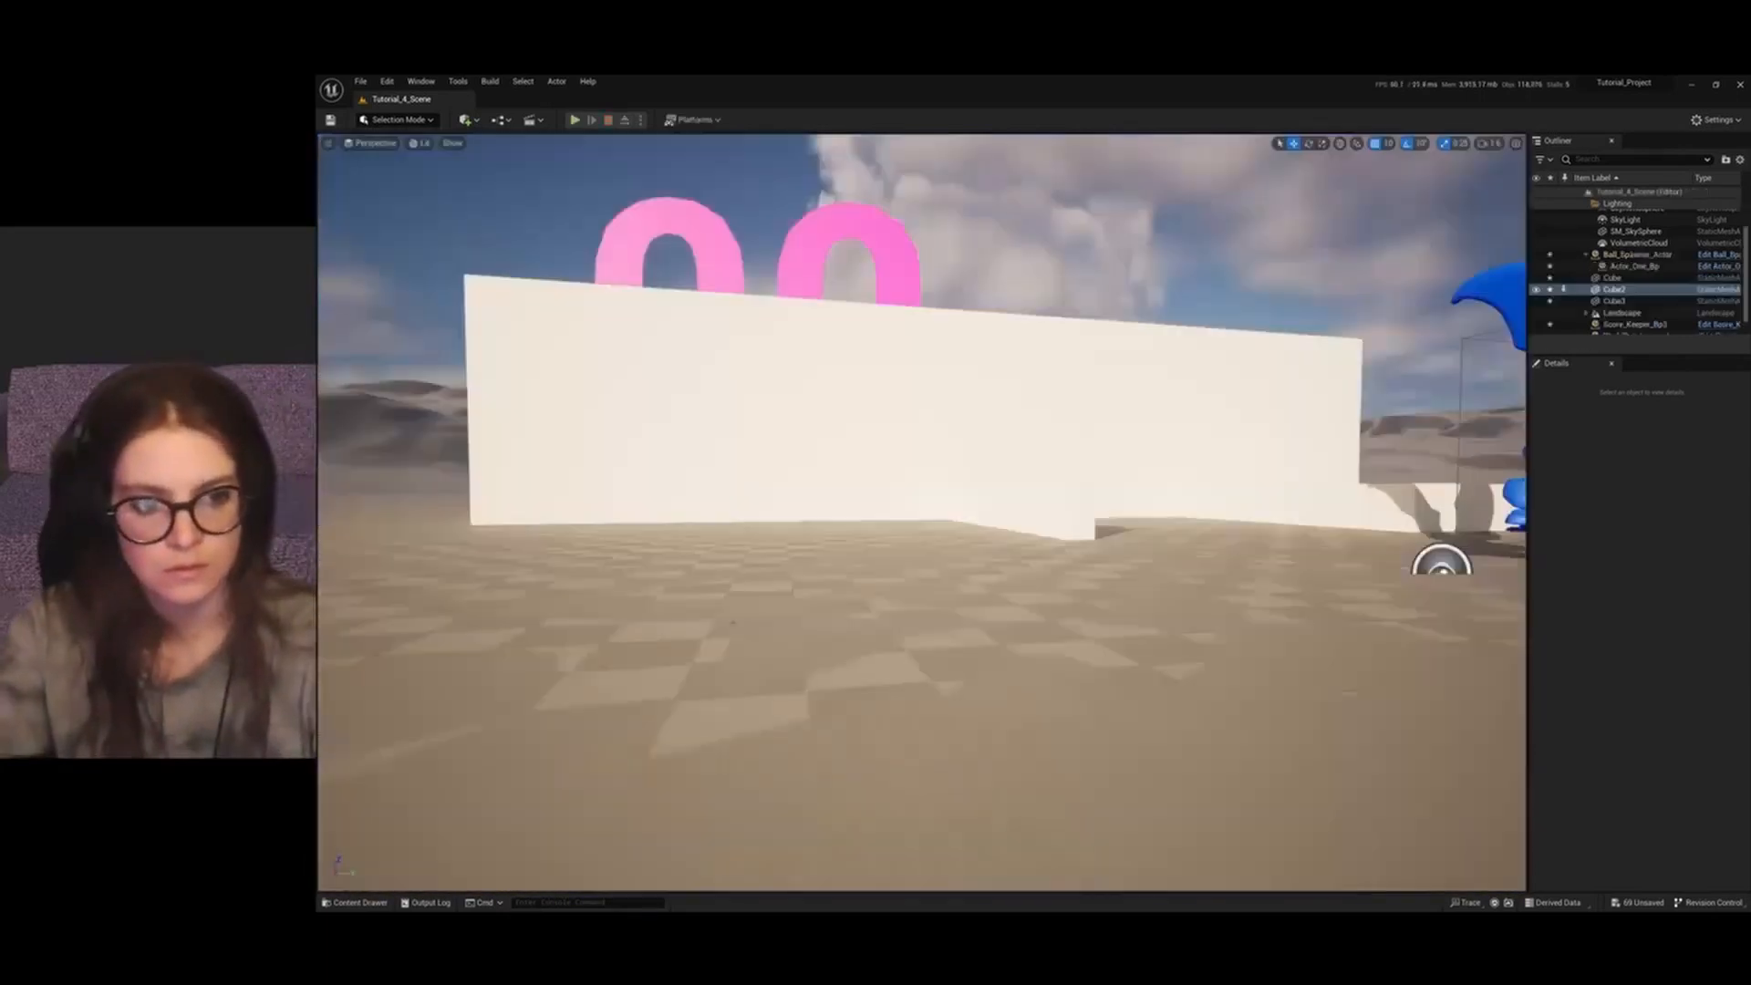
# In the Ball_Bp event graph, set the forward vector's multiplier for Add Force to 5000 on X, Y and Z, and compile
pyautogui.click(674, 403)
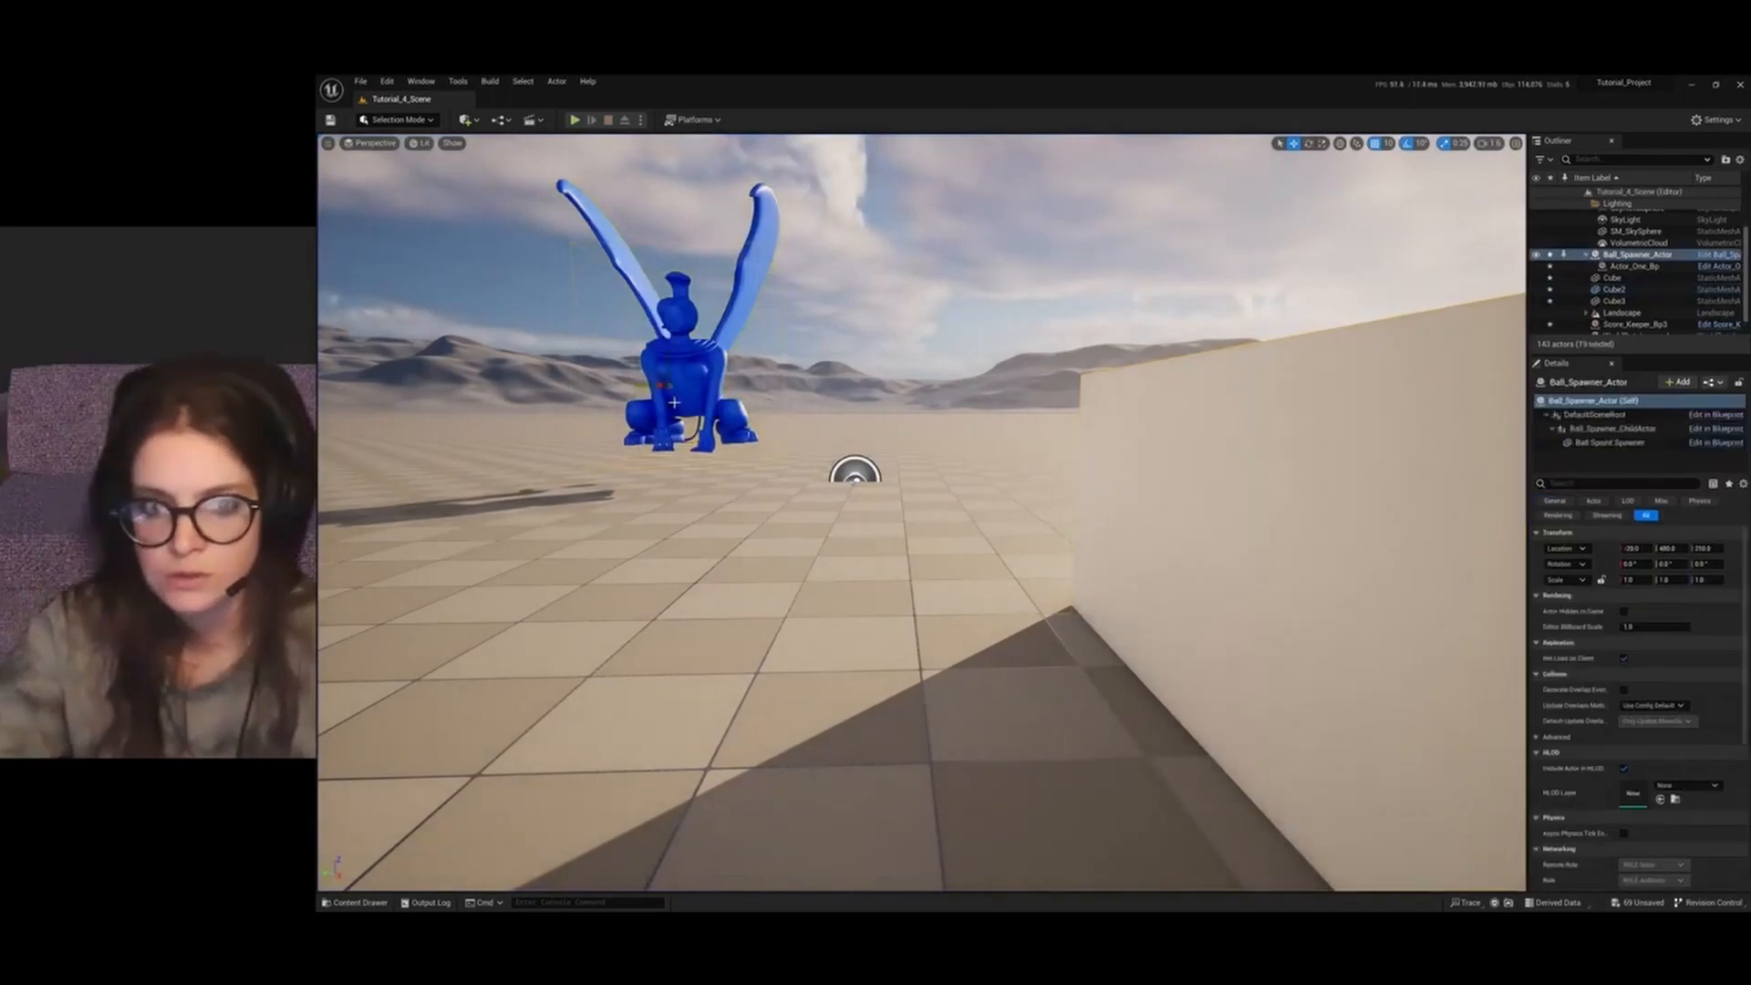
pyautogui.click(1712, 257)
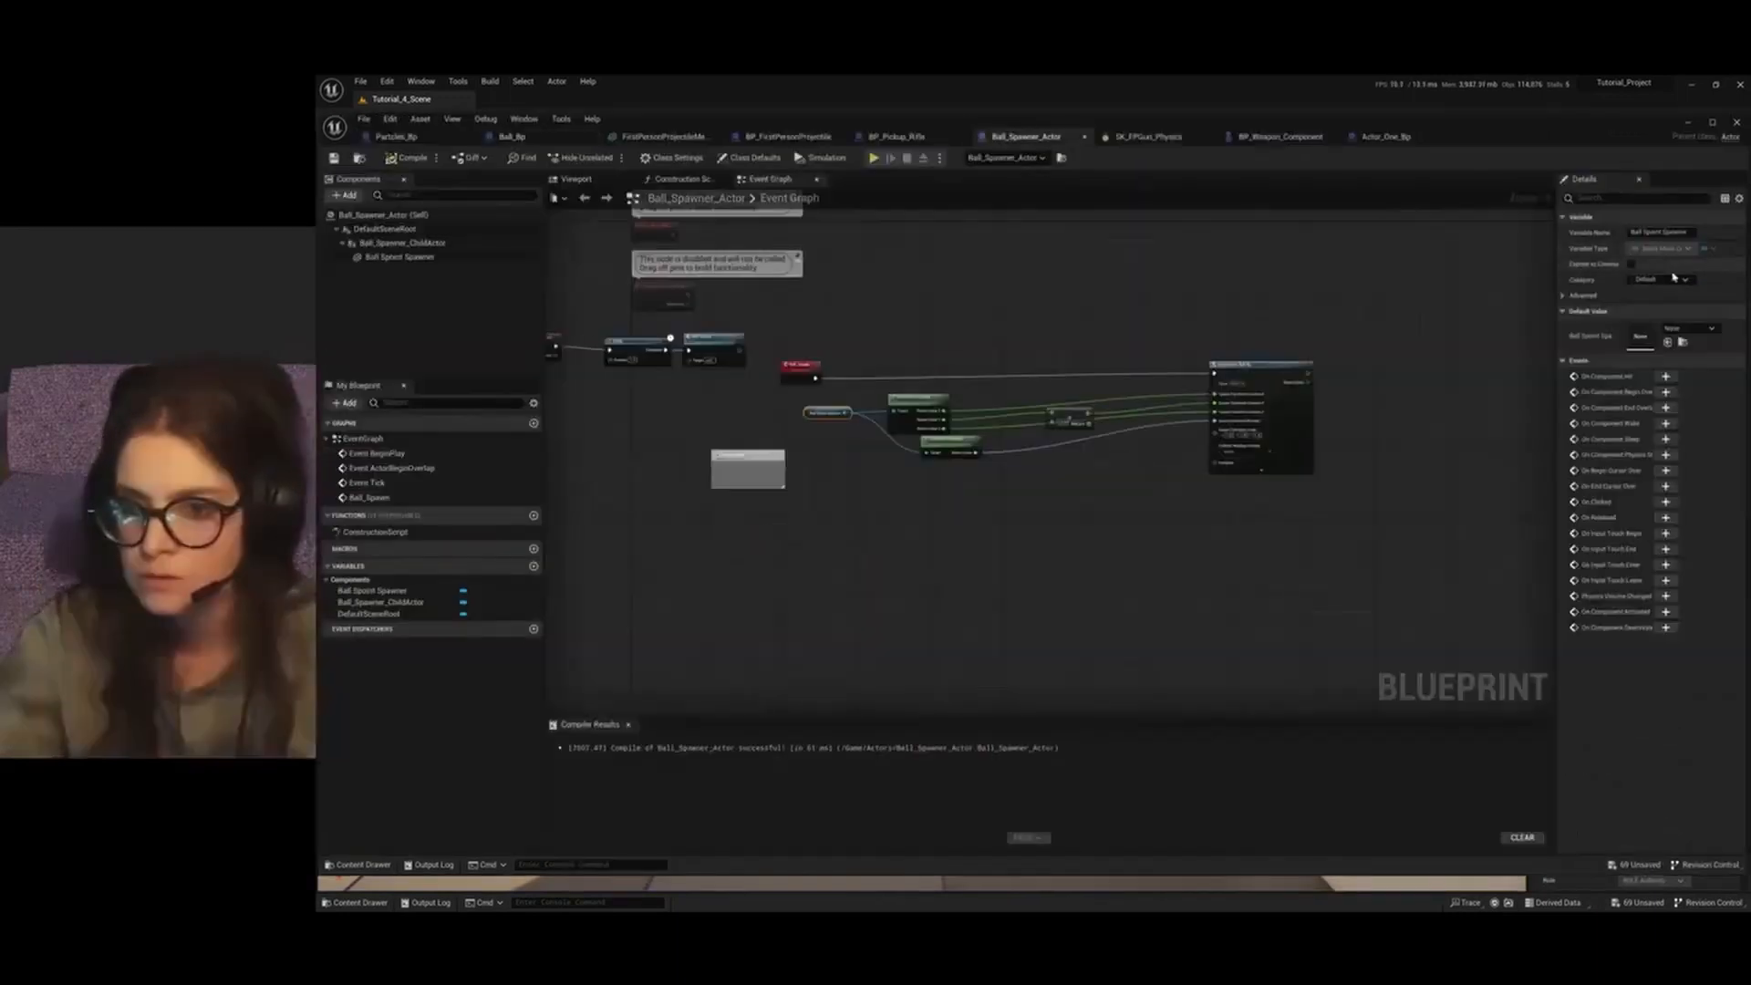
pyautogui.scroll(4, 915, 457)
pyautogui.scroll(-3, 1014, 453)
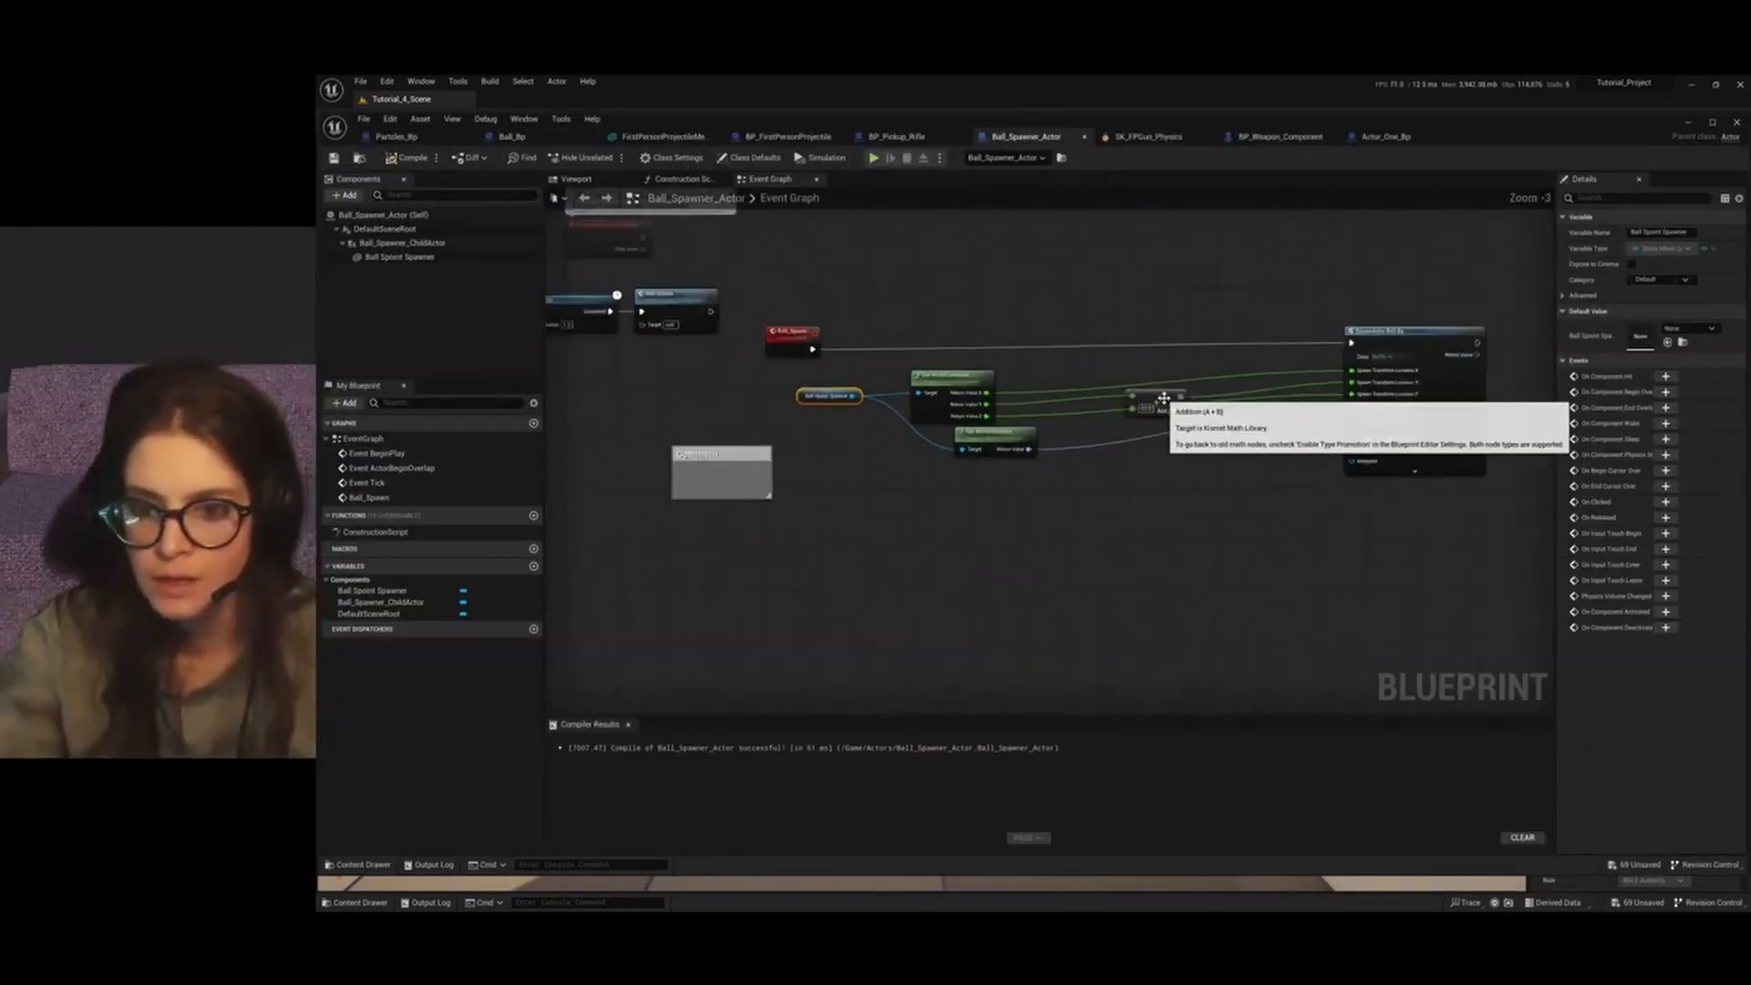
pyautogui.scroll(-2, 1149, 470)
pyautogui.click(537, 137)
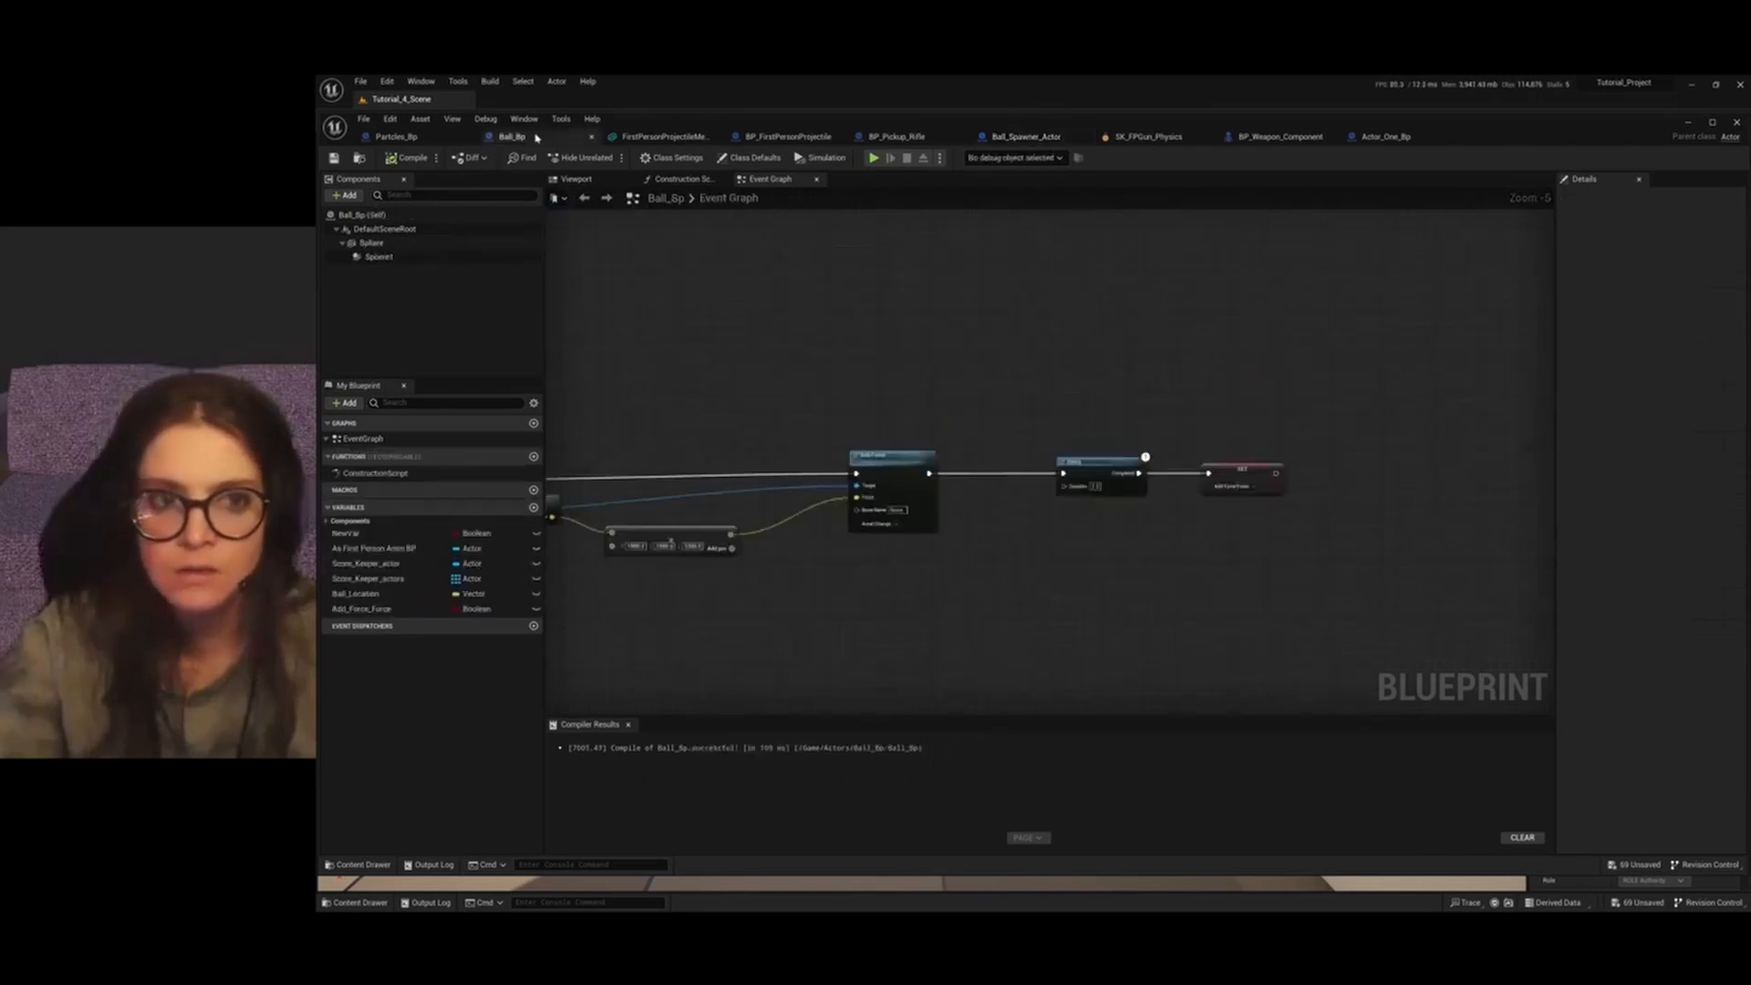
pyautogui.scroll(5, 824, 505)
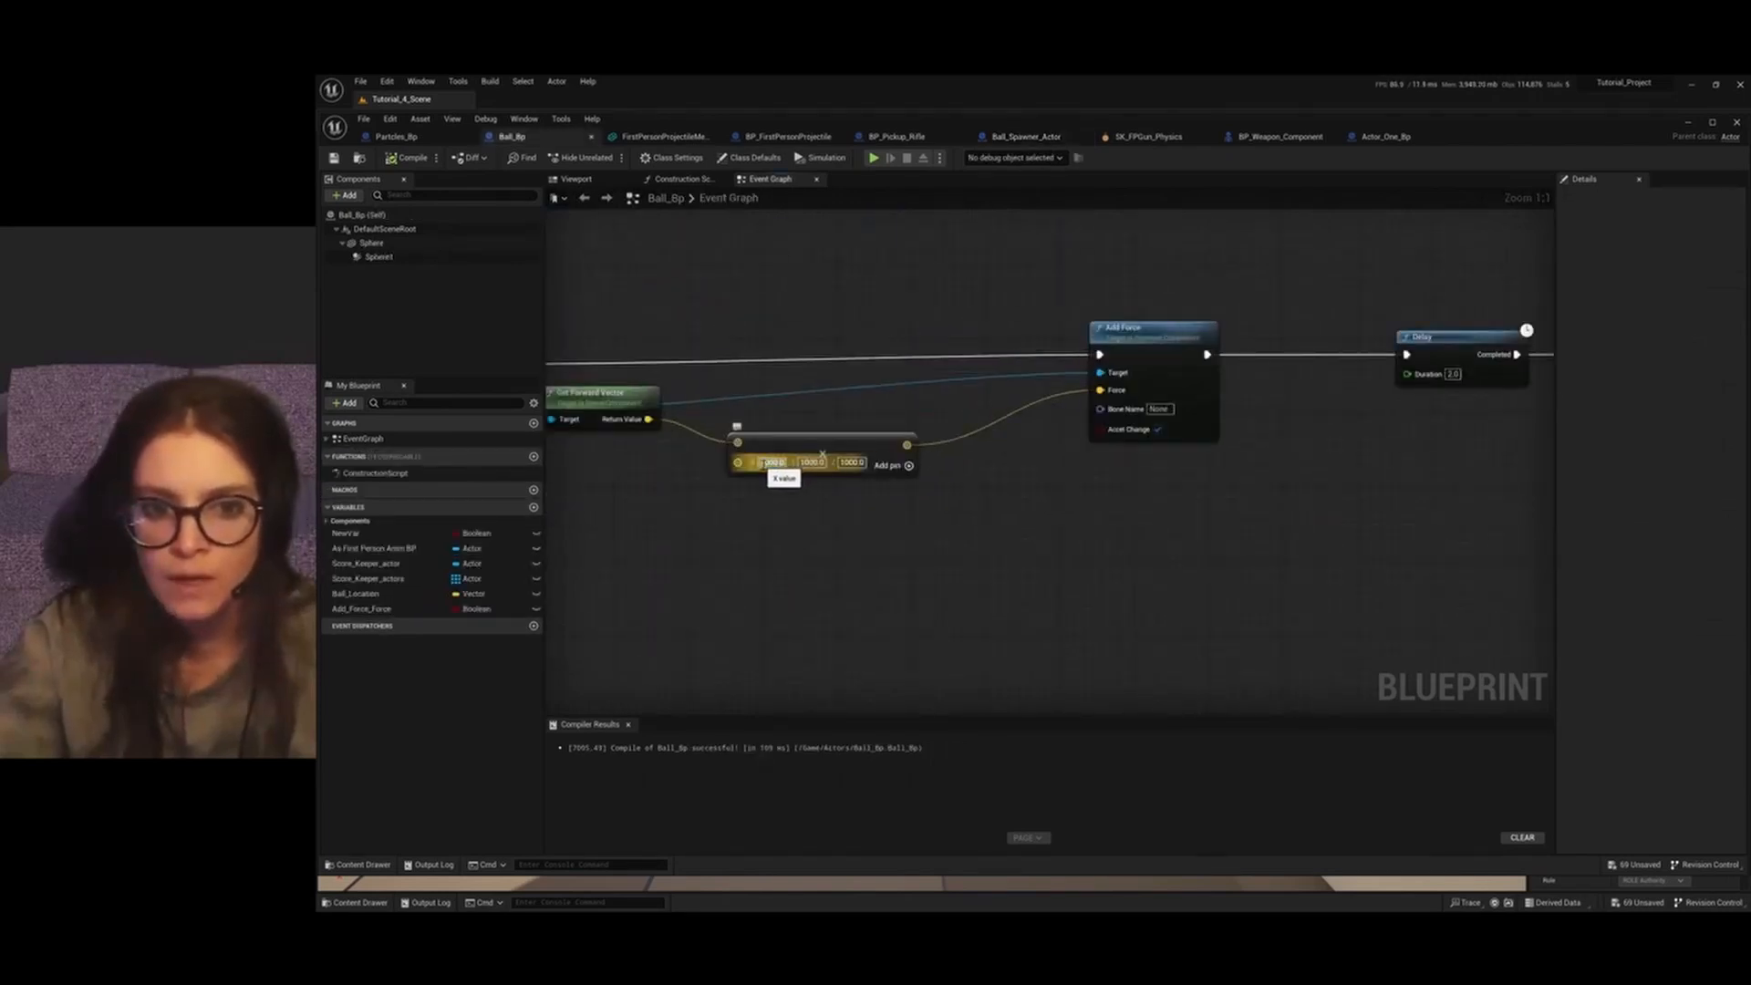
pyautogui.doubleClick(774, 462)
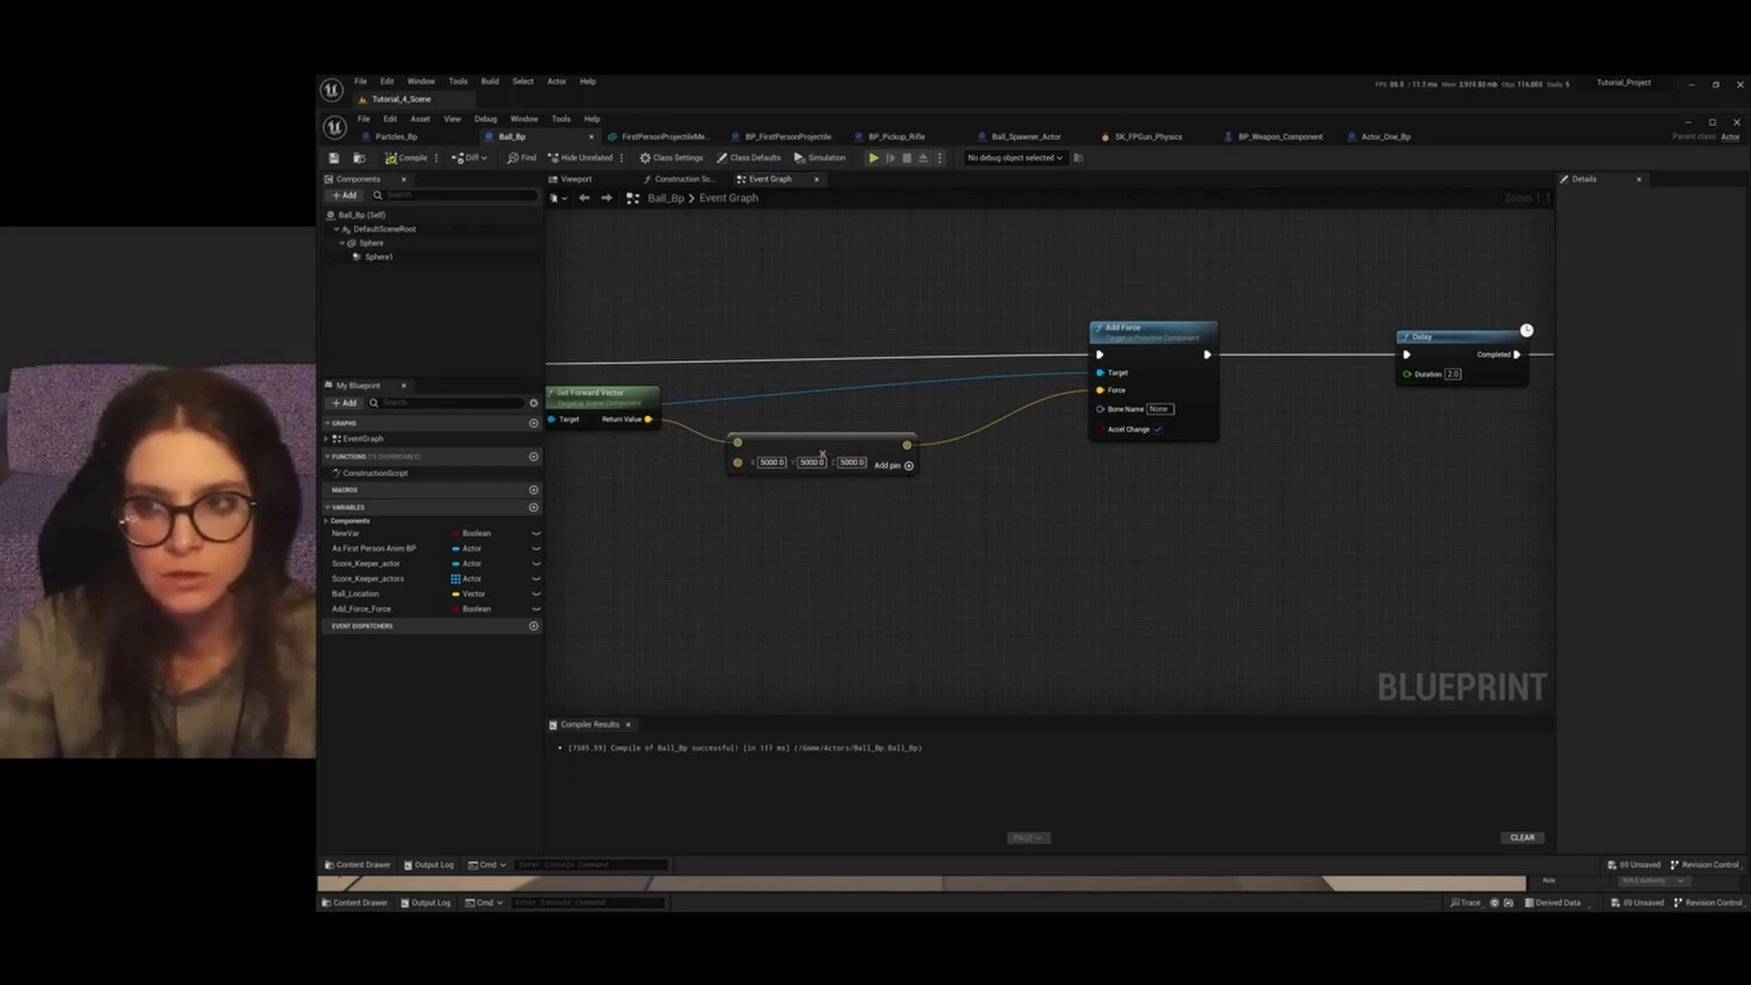
# Play-test the level with the stronger force and watch the balls fly from the statue towards the long wall
pyautogui.click(1687, 123)
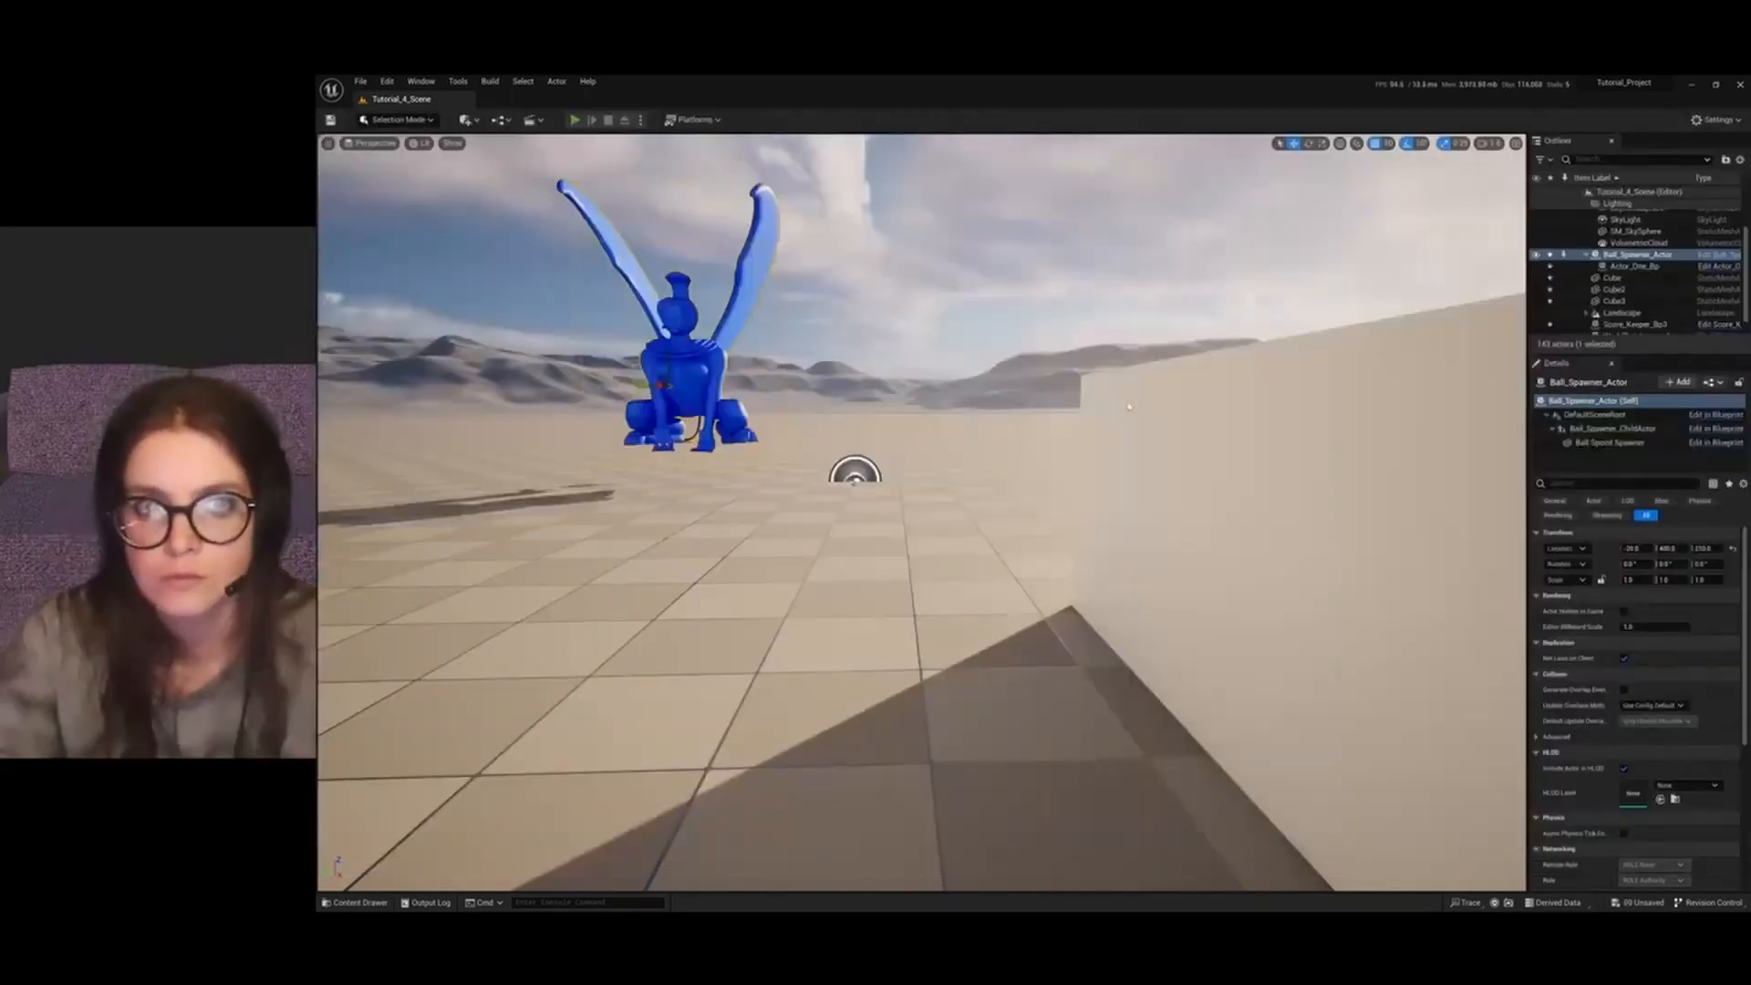
pyautogui.hotkey('alt', 'p')
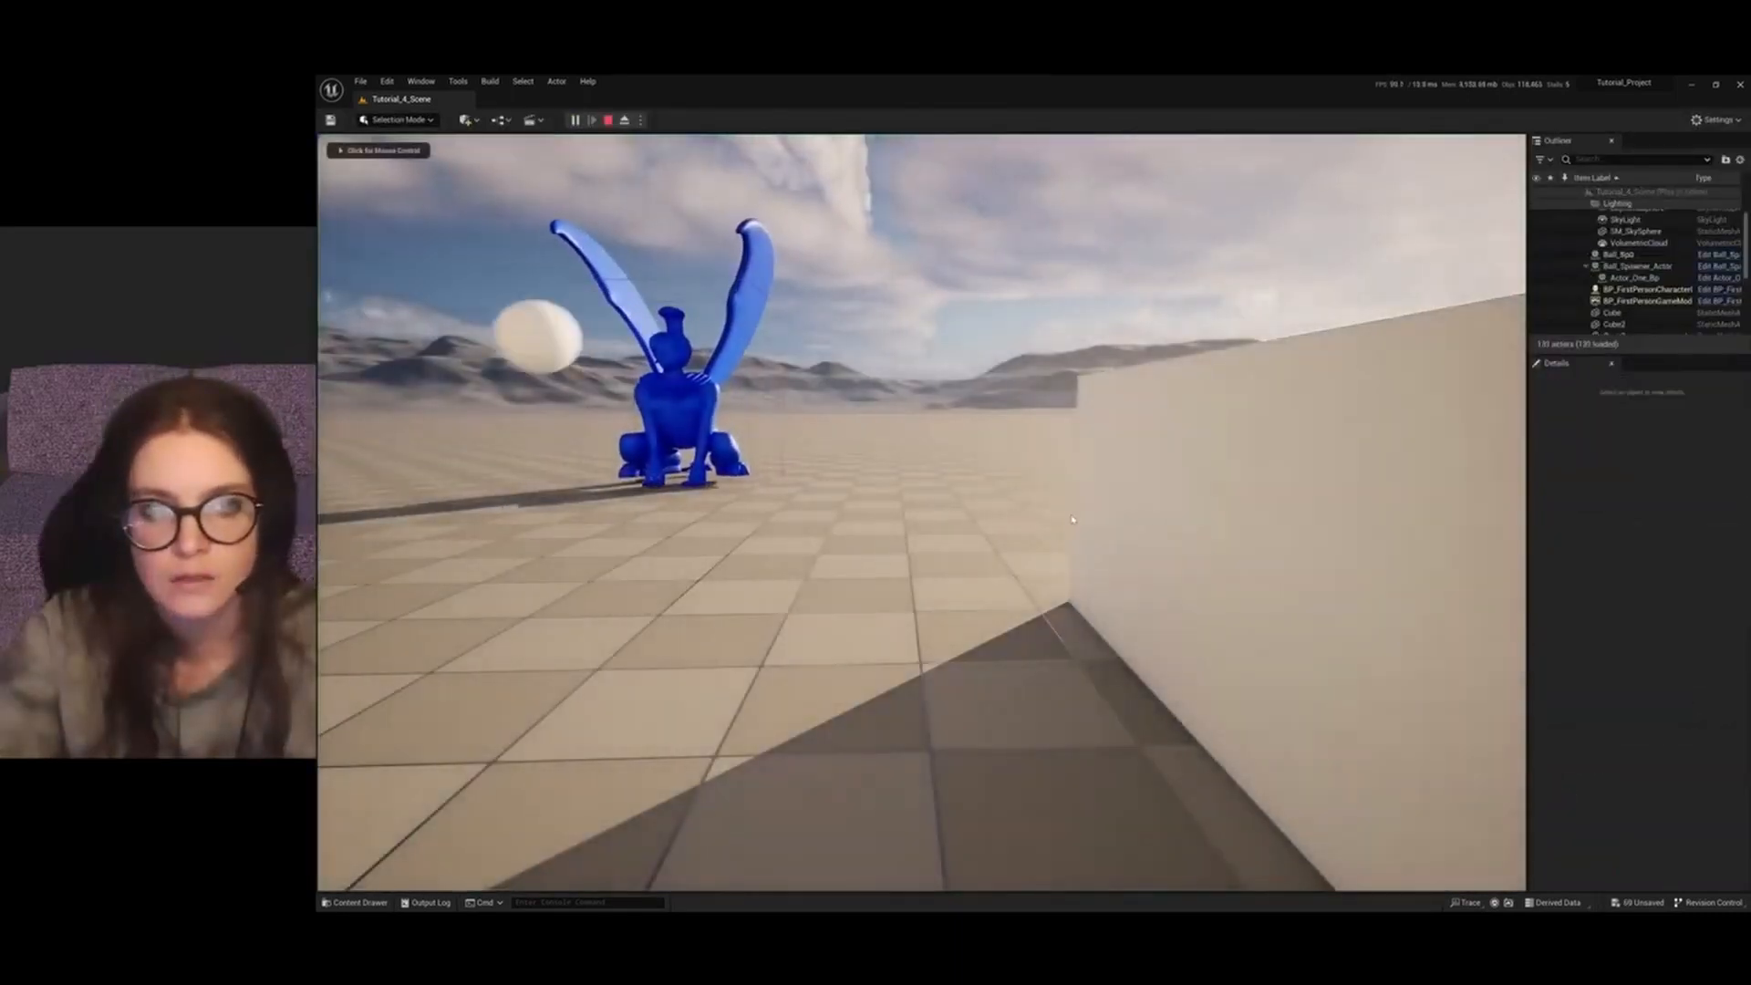
pyautogui.click(1073, 520)
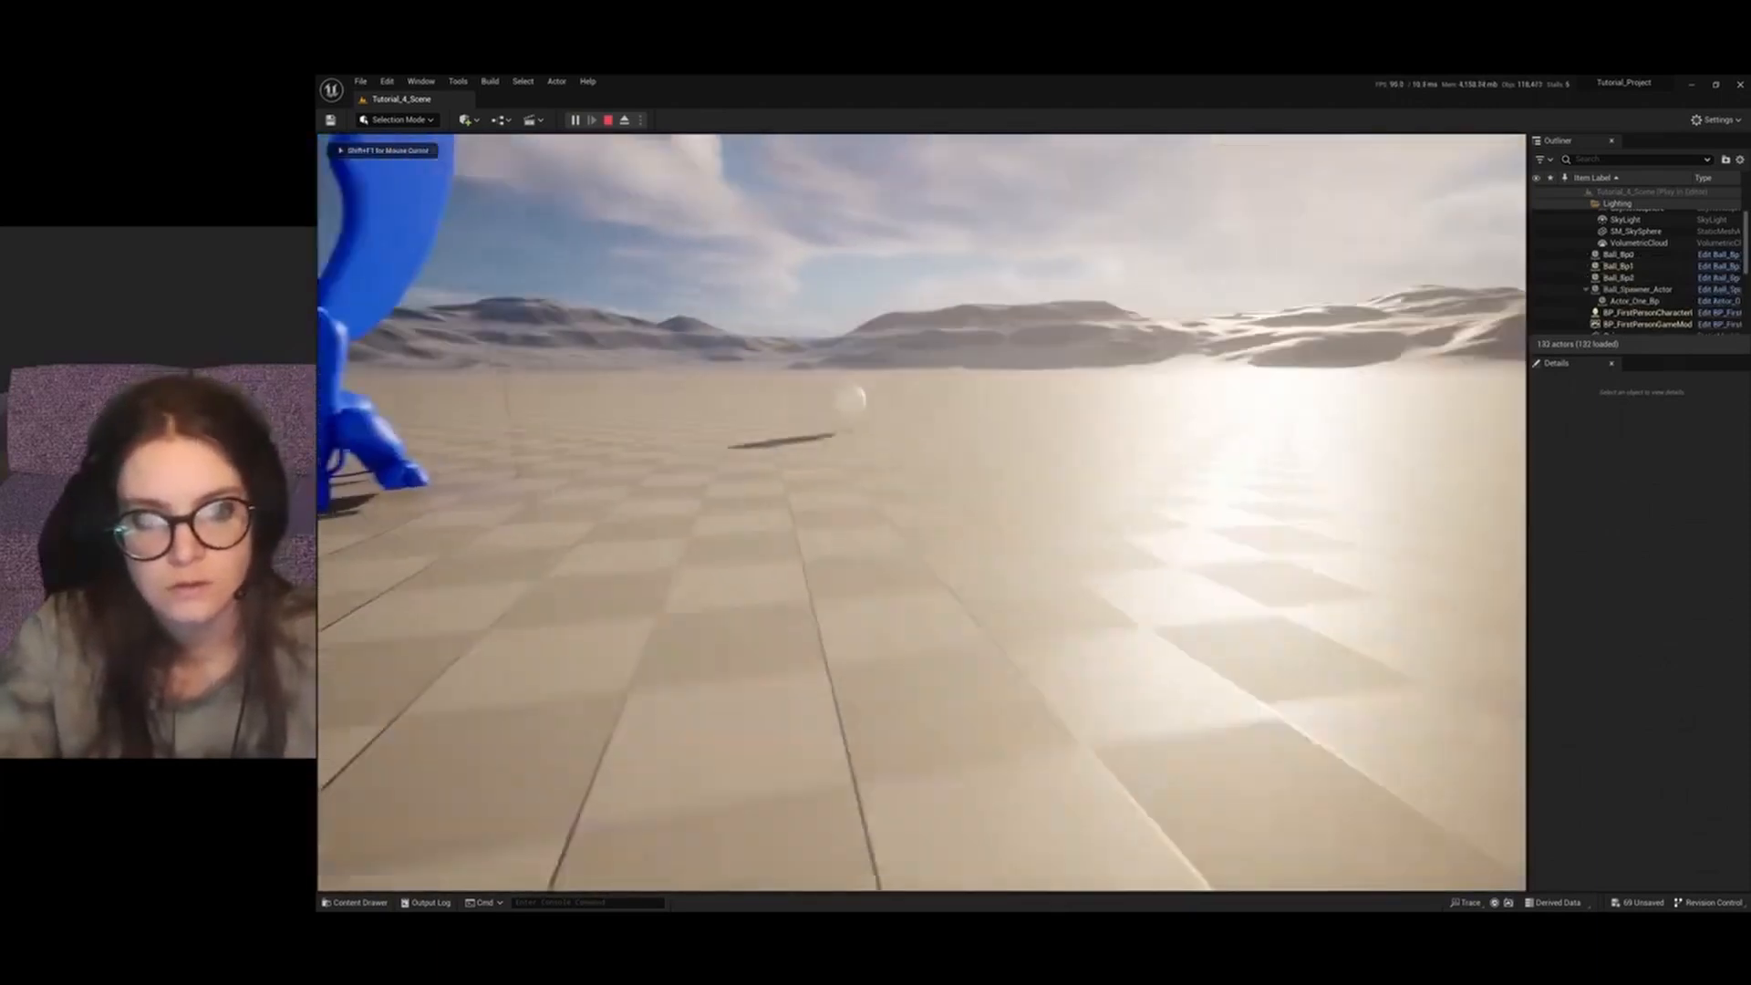
pyautogui.press('w')
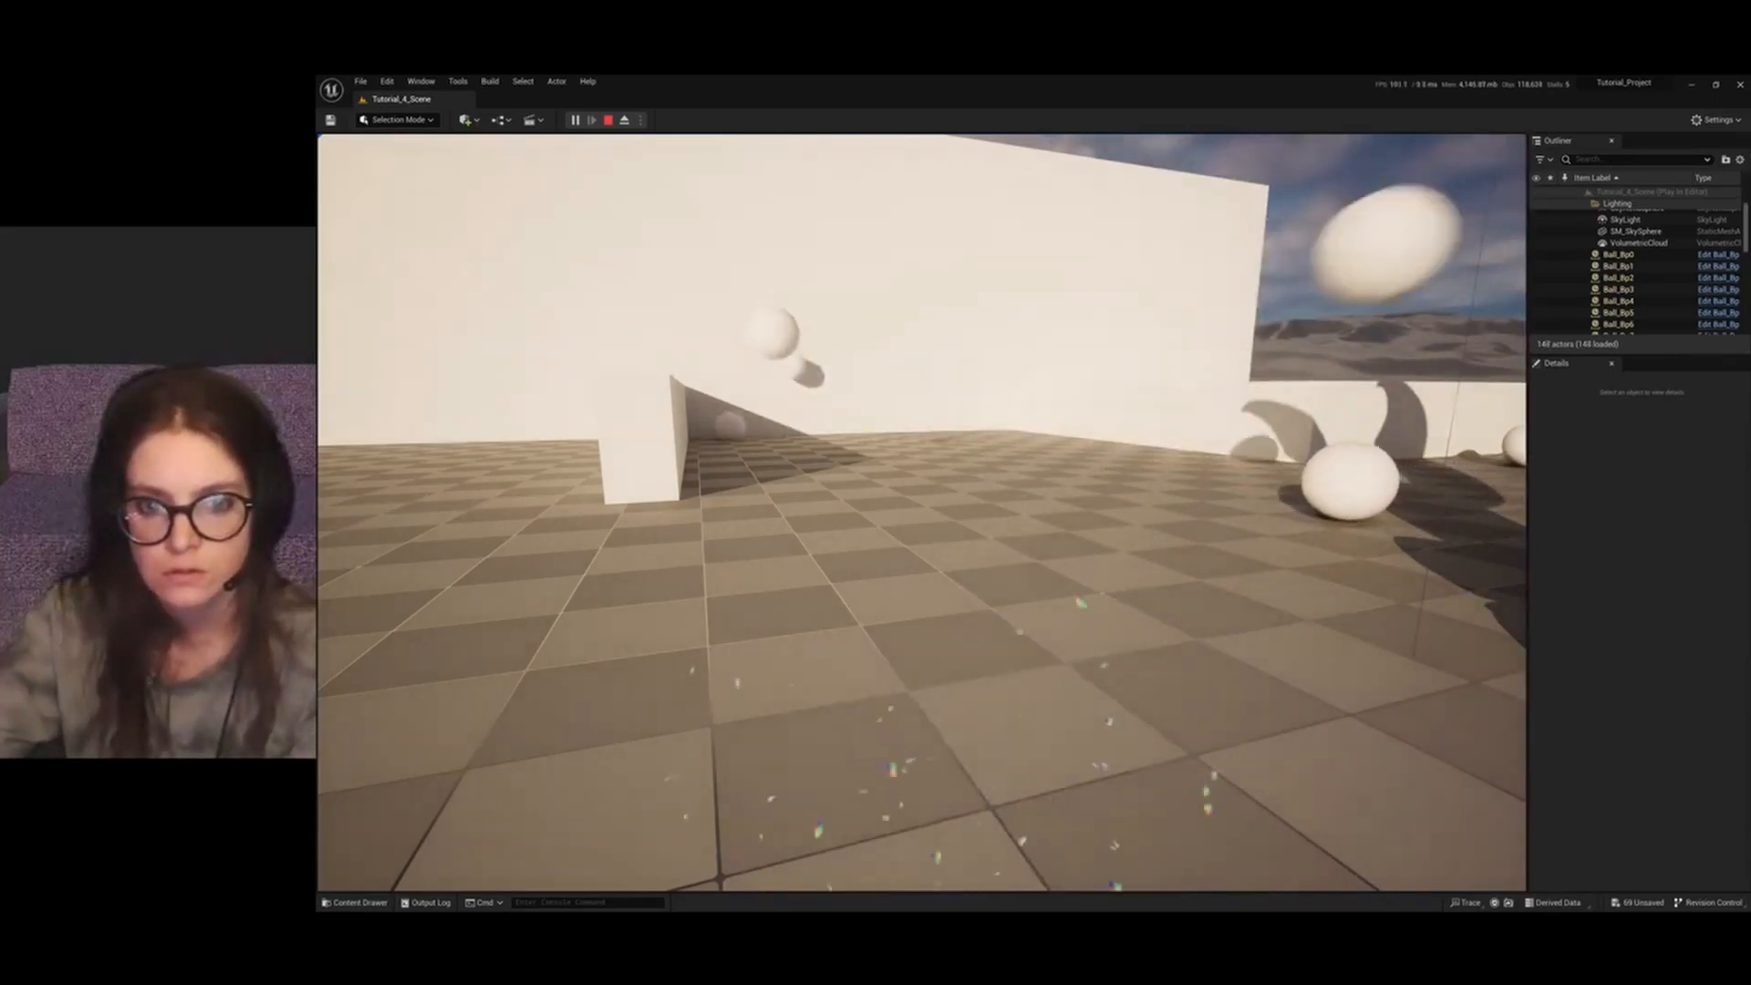
pyautogui.press('Escape')
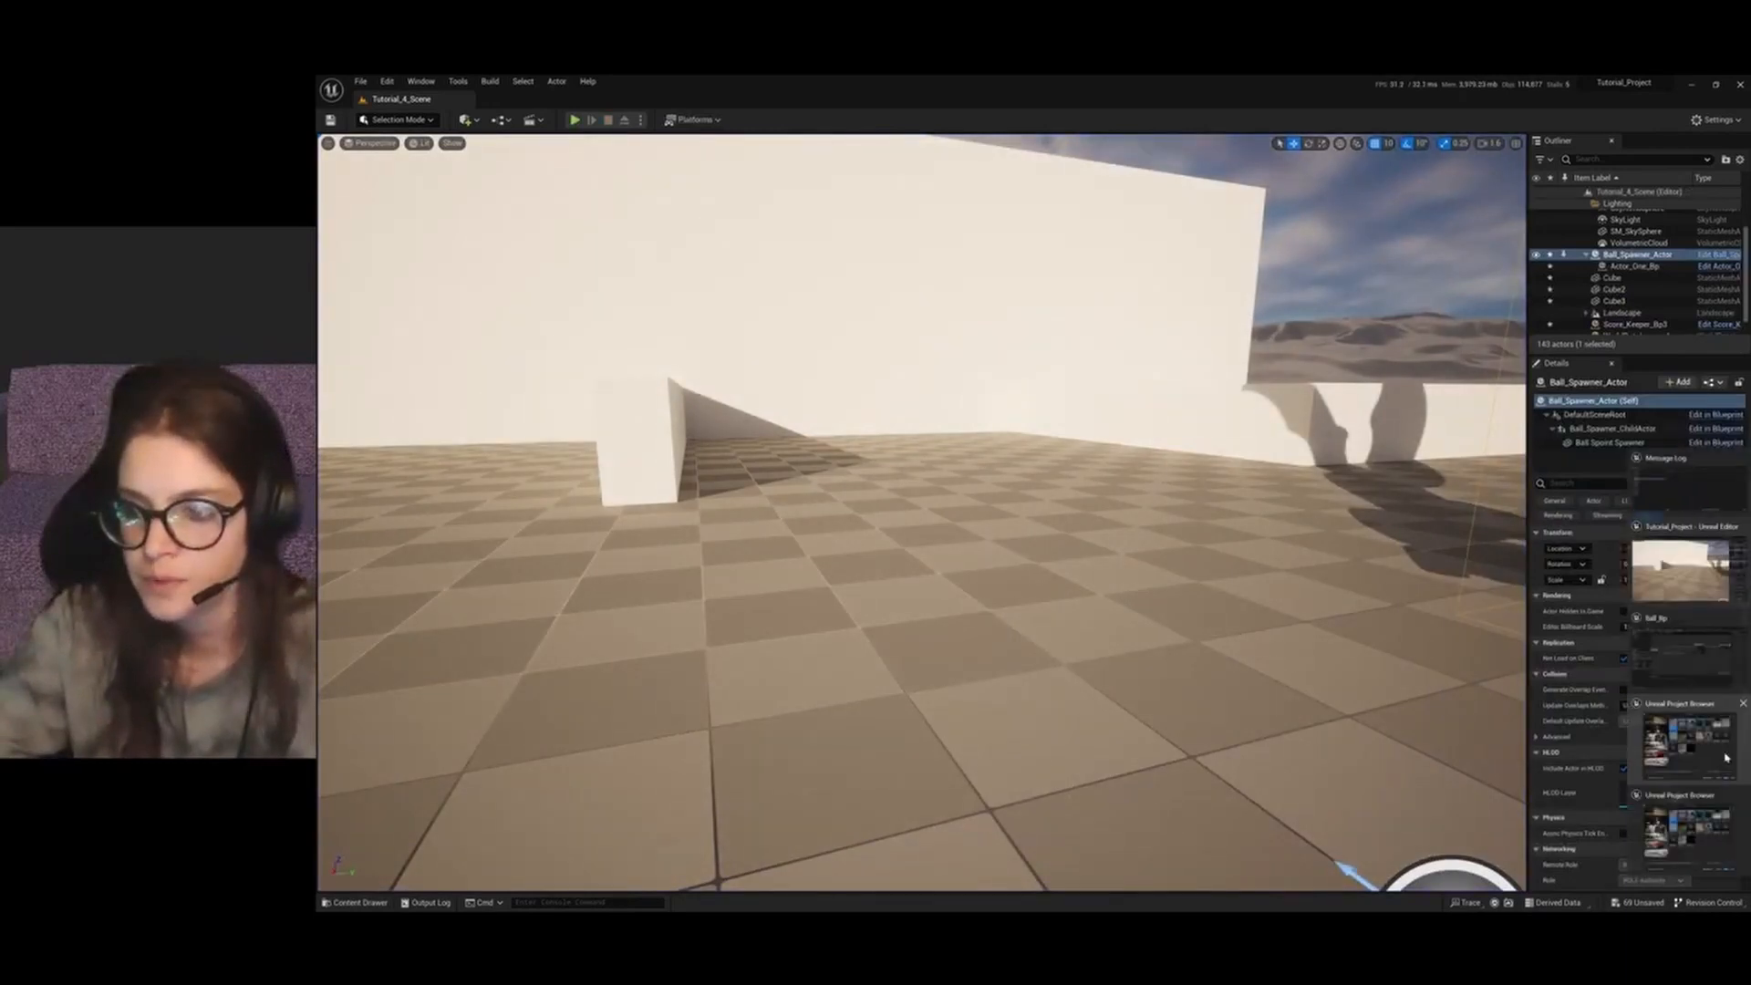
# Change the duration of the Delay that follows Add Force in Ball_Bp and compile the blueprint
pyautogui.click(1710, 664)
pyautogui.scroll(-3, 1080, 508)
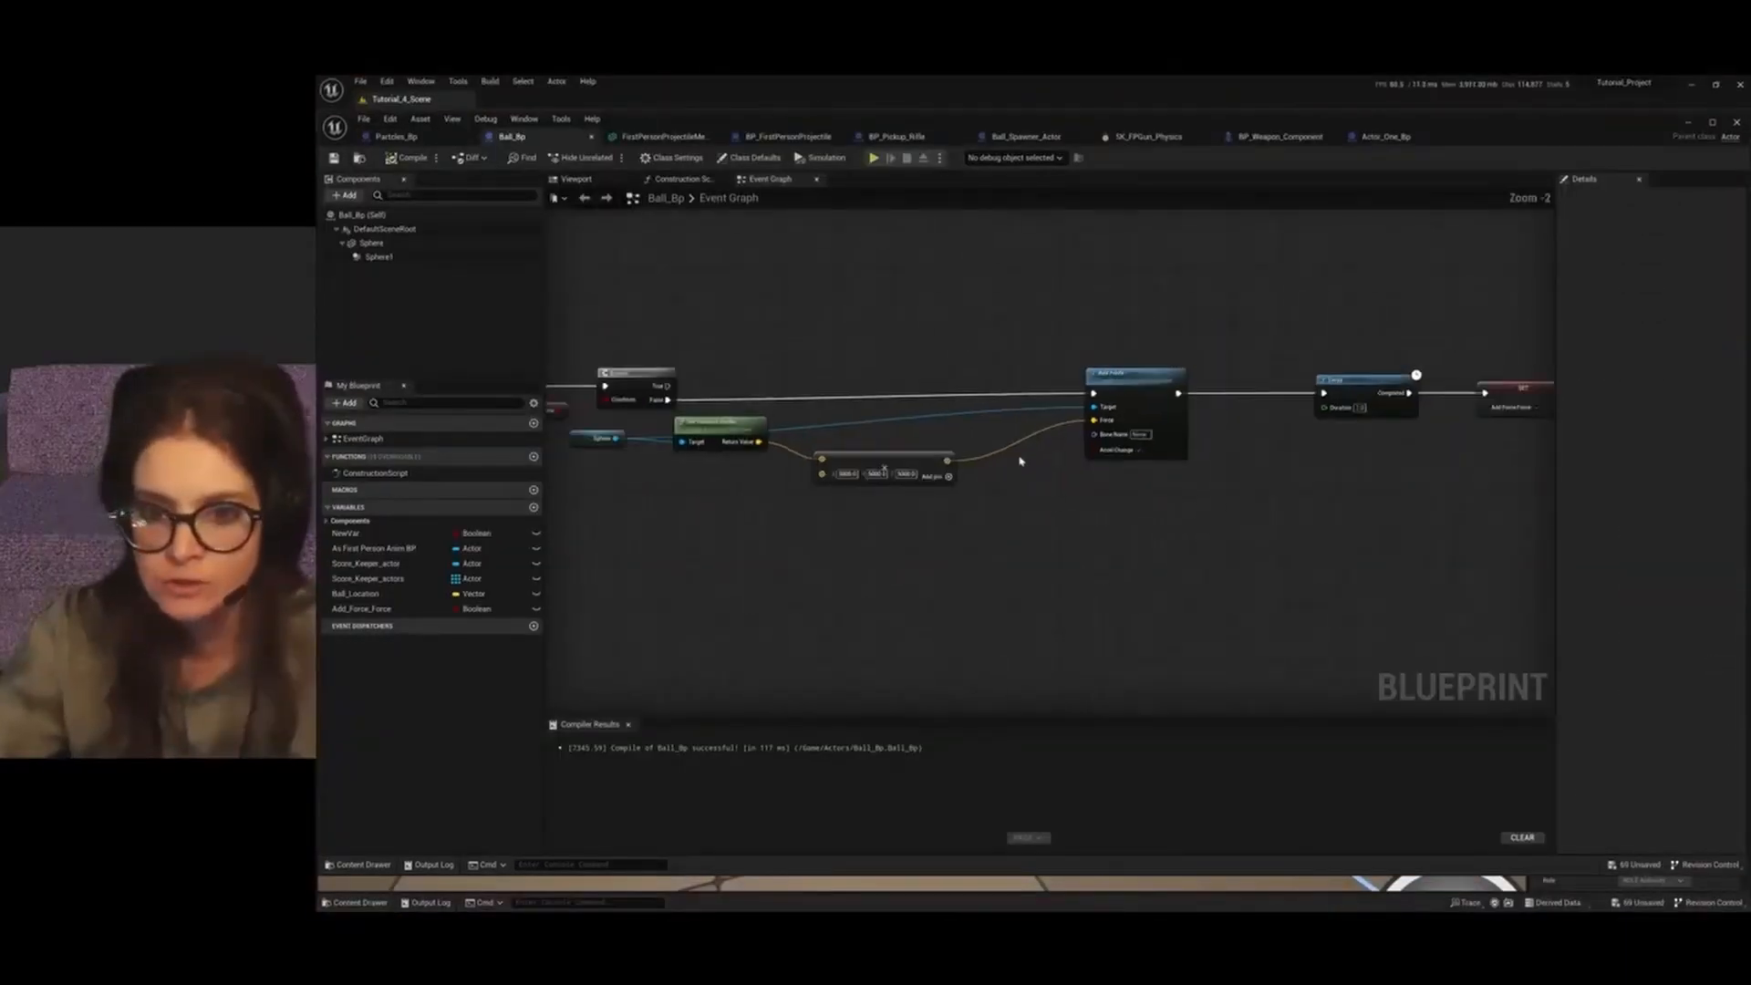
pyautogui.scroll(4, 1275, 428)
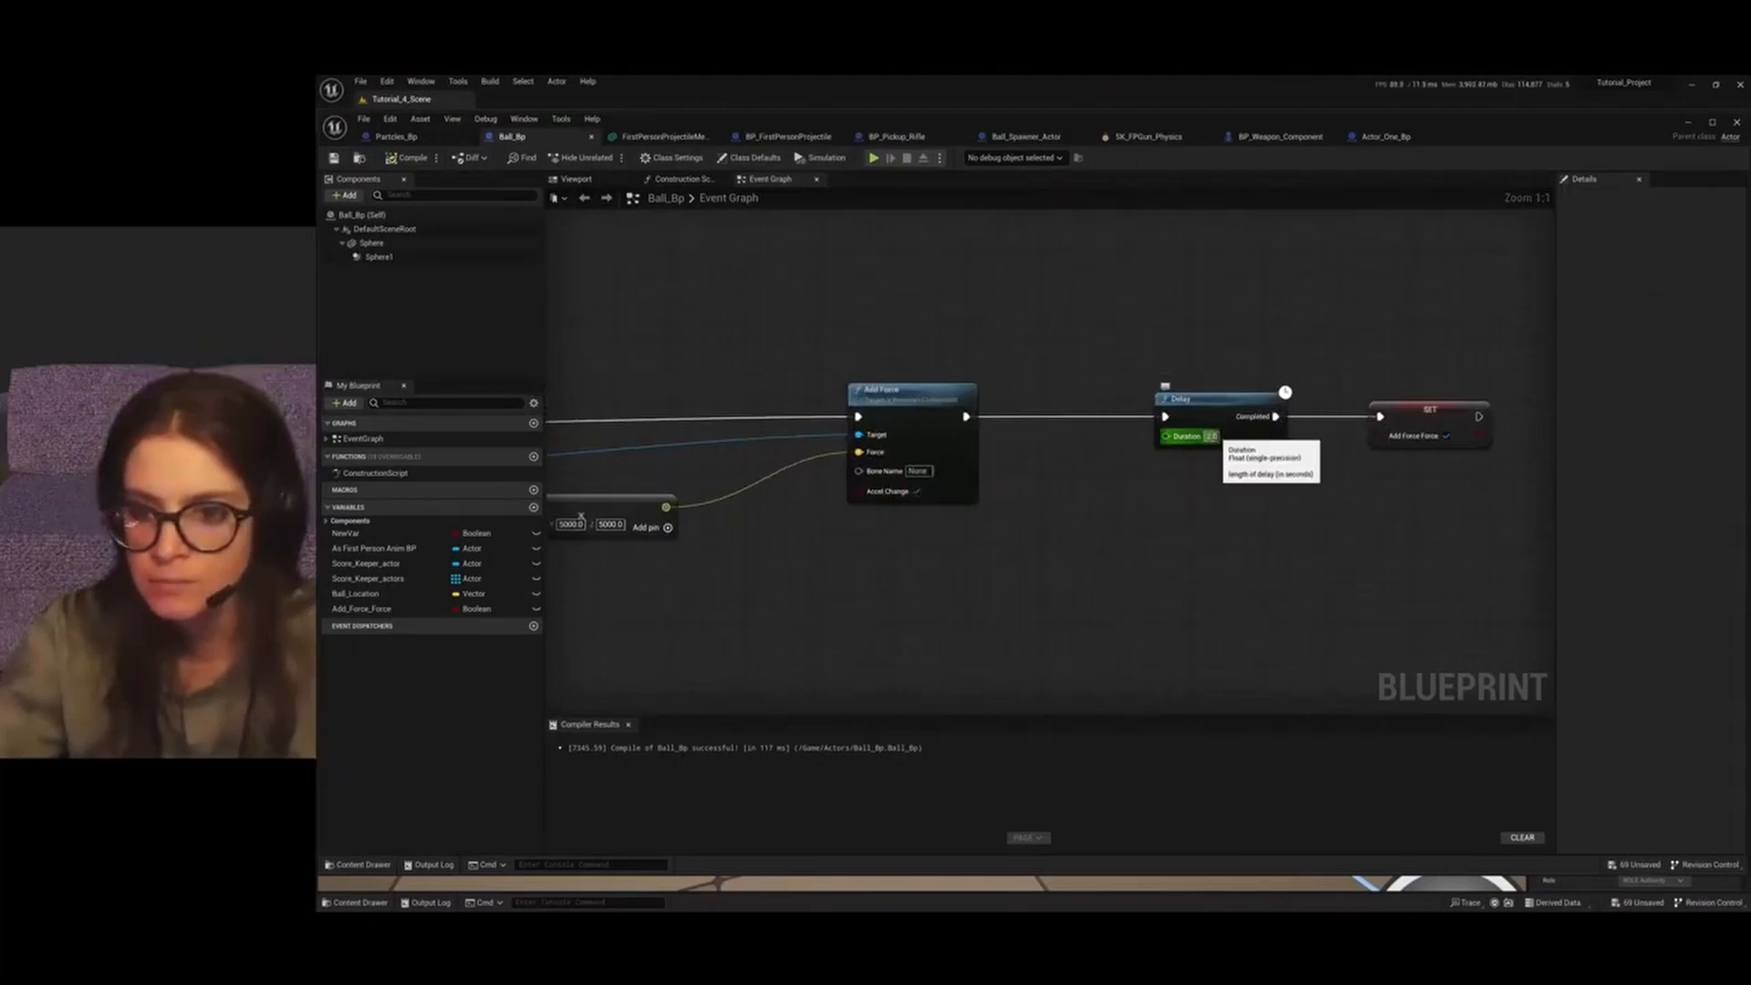
pyautogui.click(1254, 540)
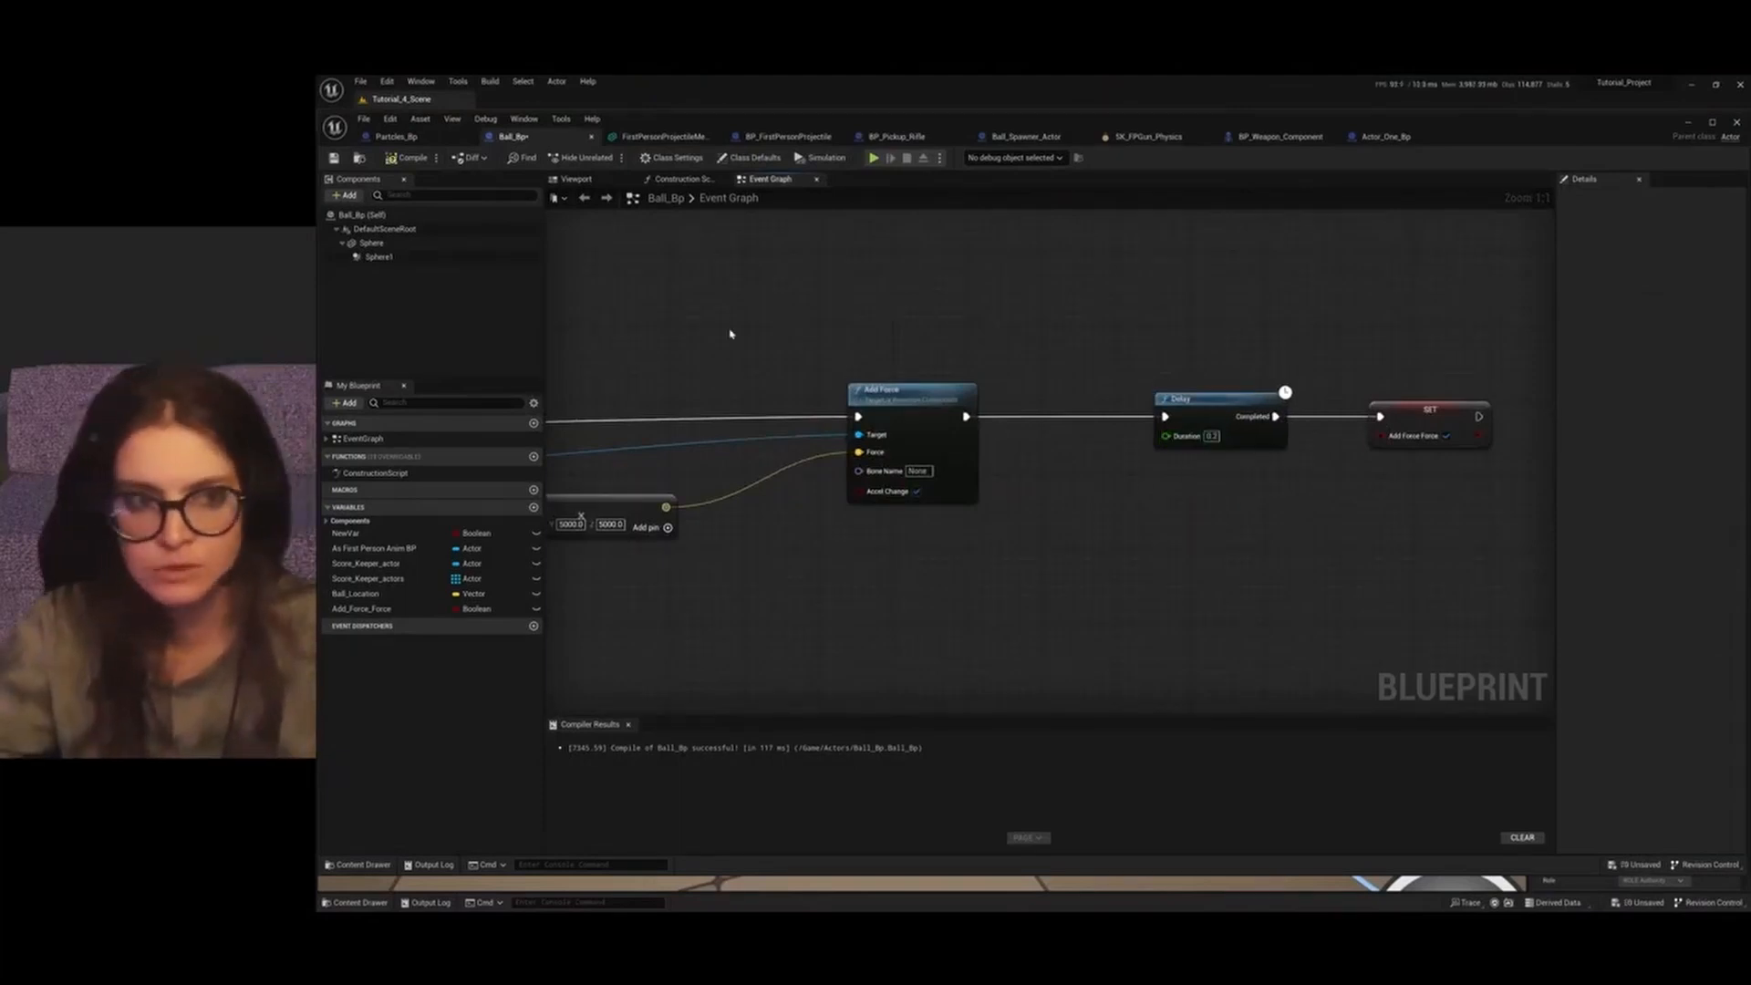
# Play-test the level to check how the changed Delay duration affects the balls' flight
pyautogui.click(1688, 123)
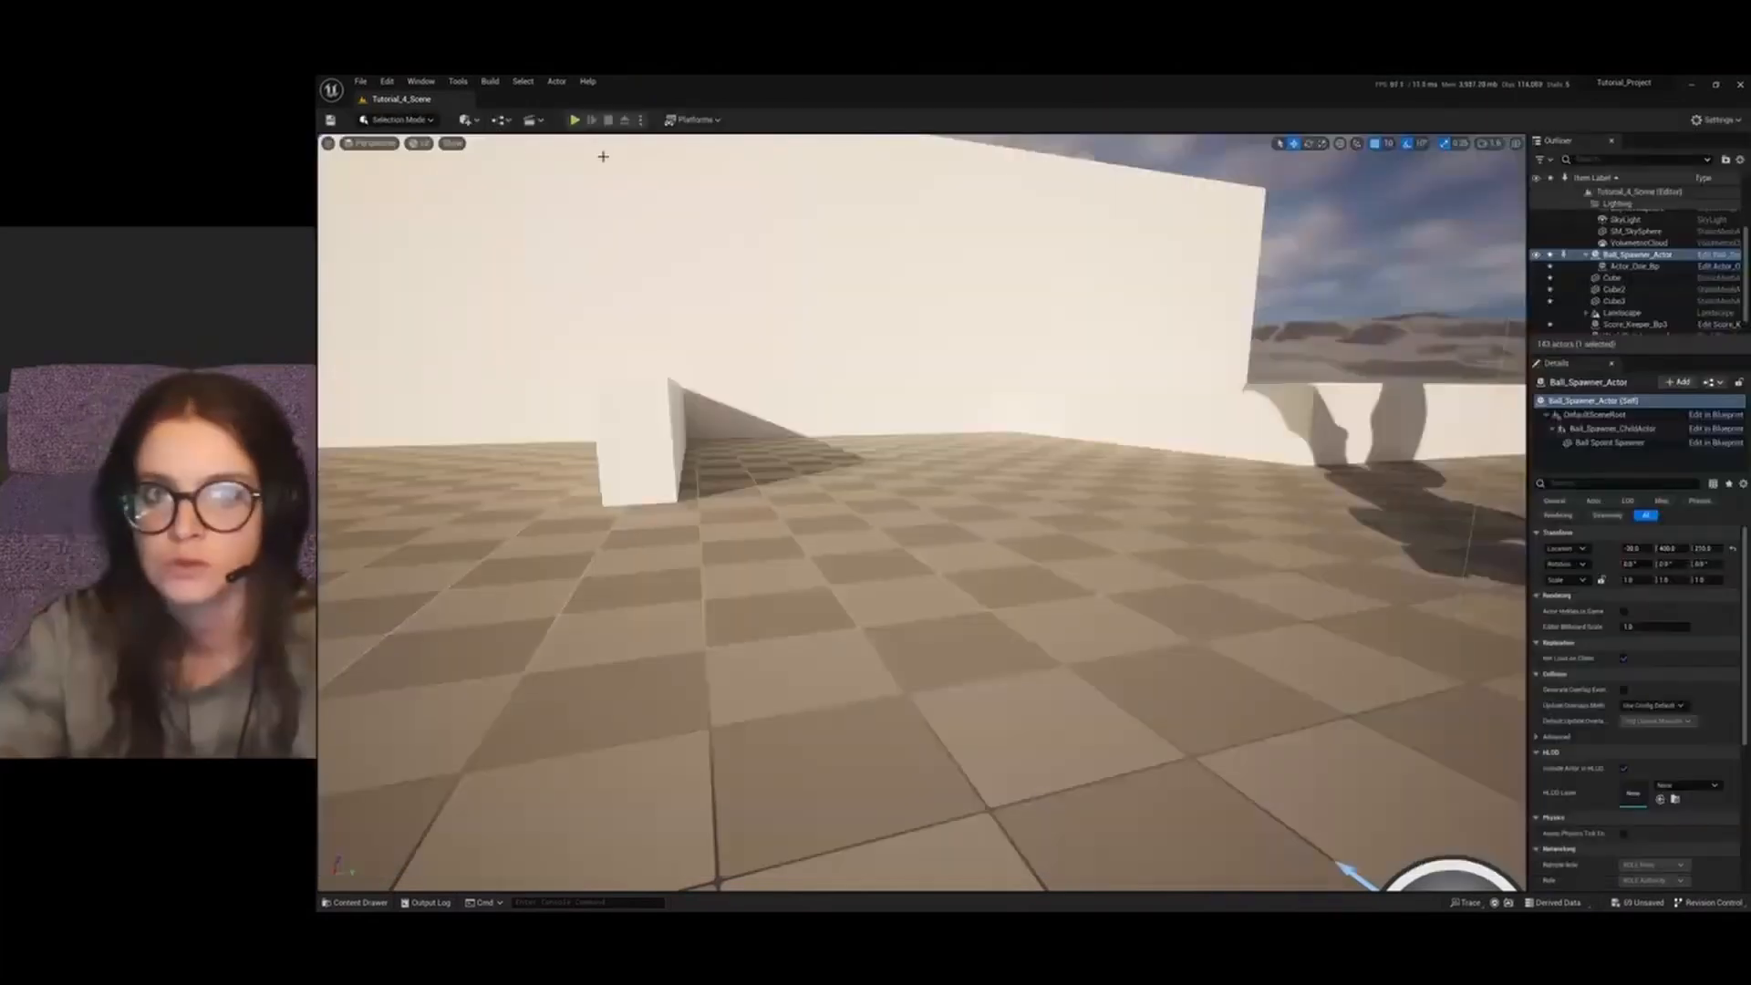
pyautogui.hotkey('alt', 'p')
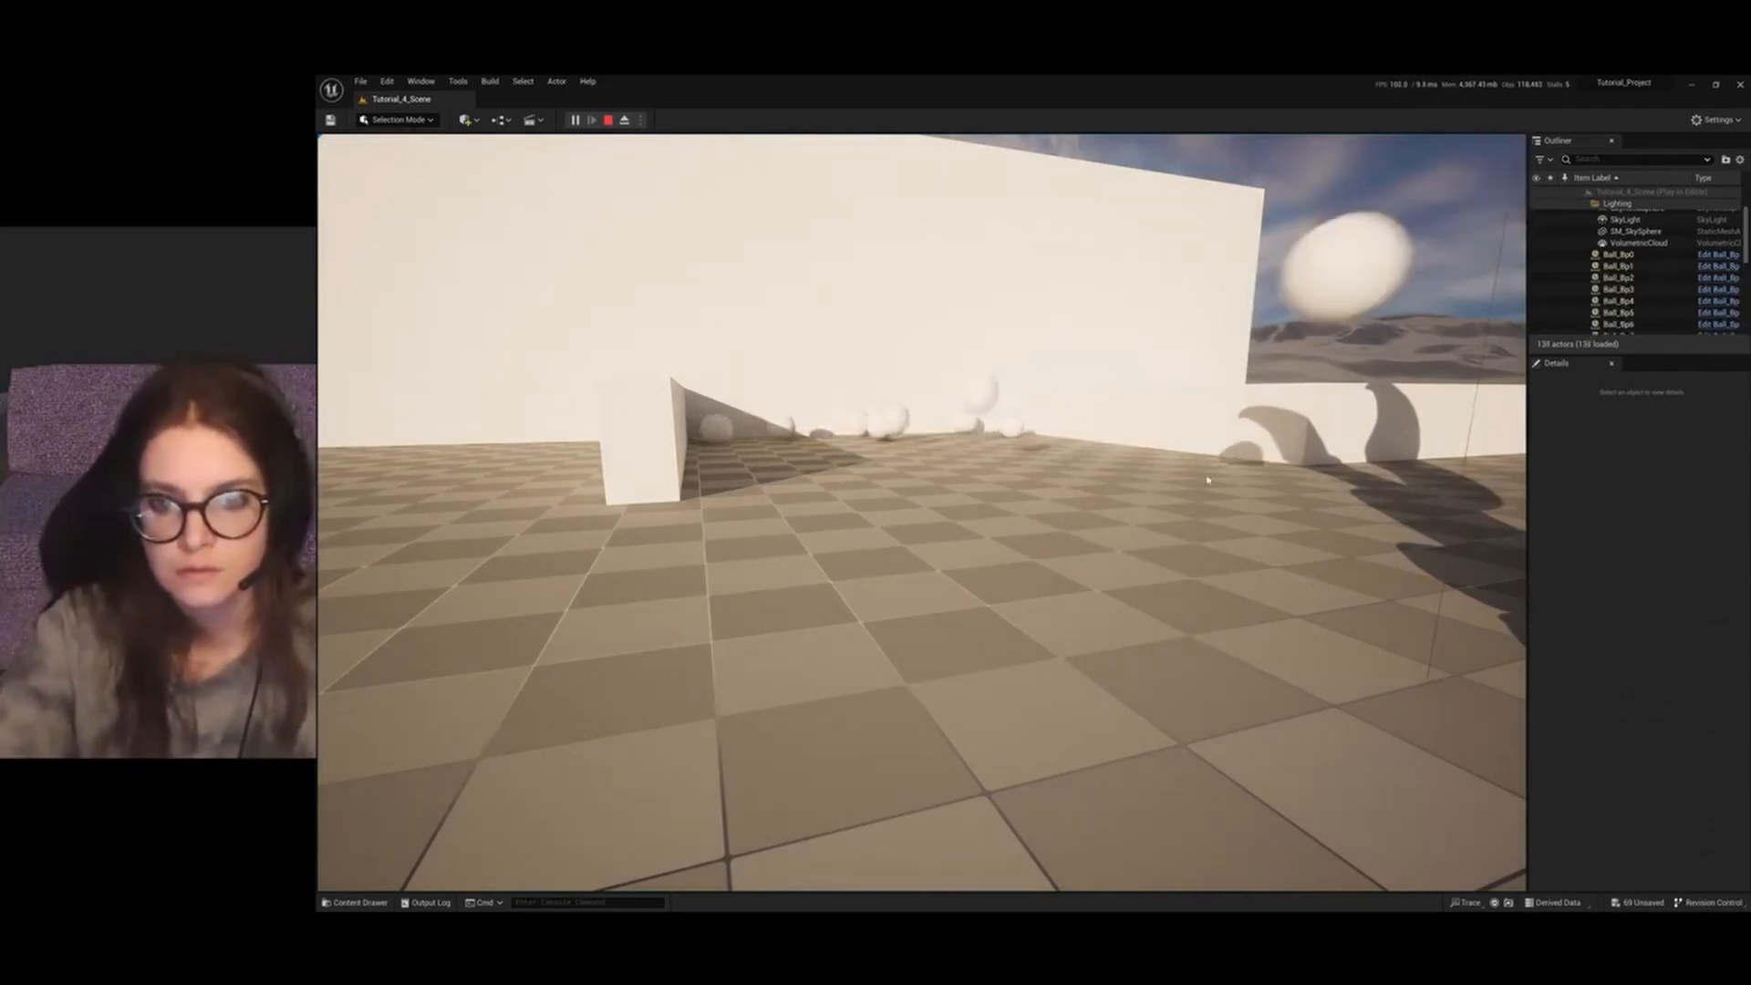
pyautogui.click(608, 119)
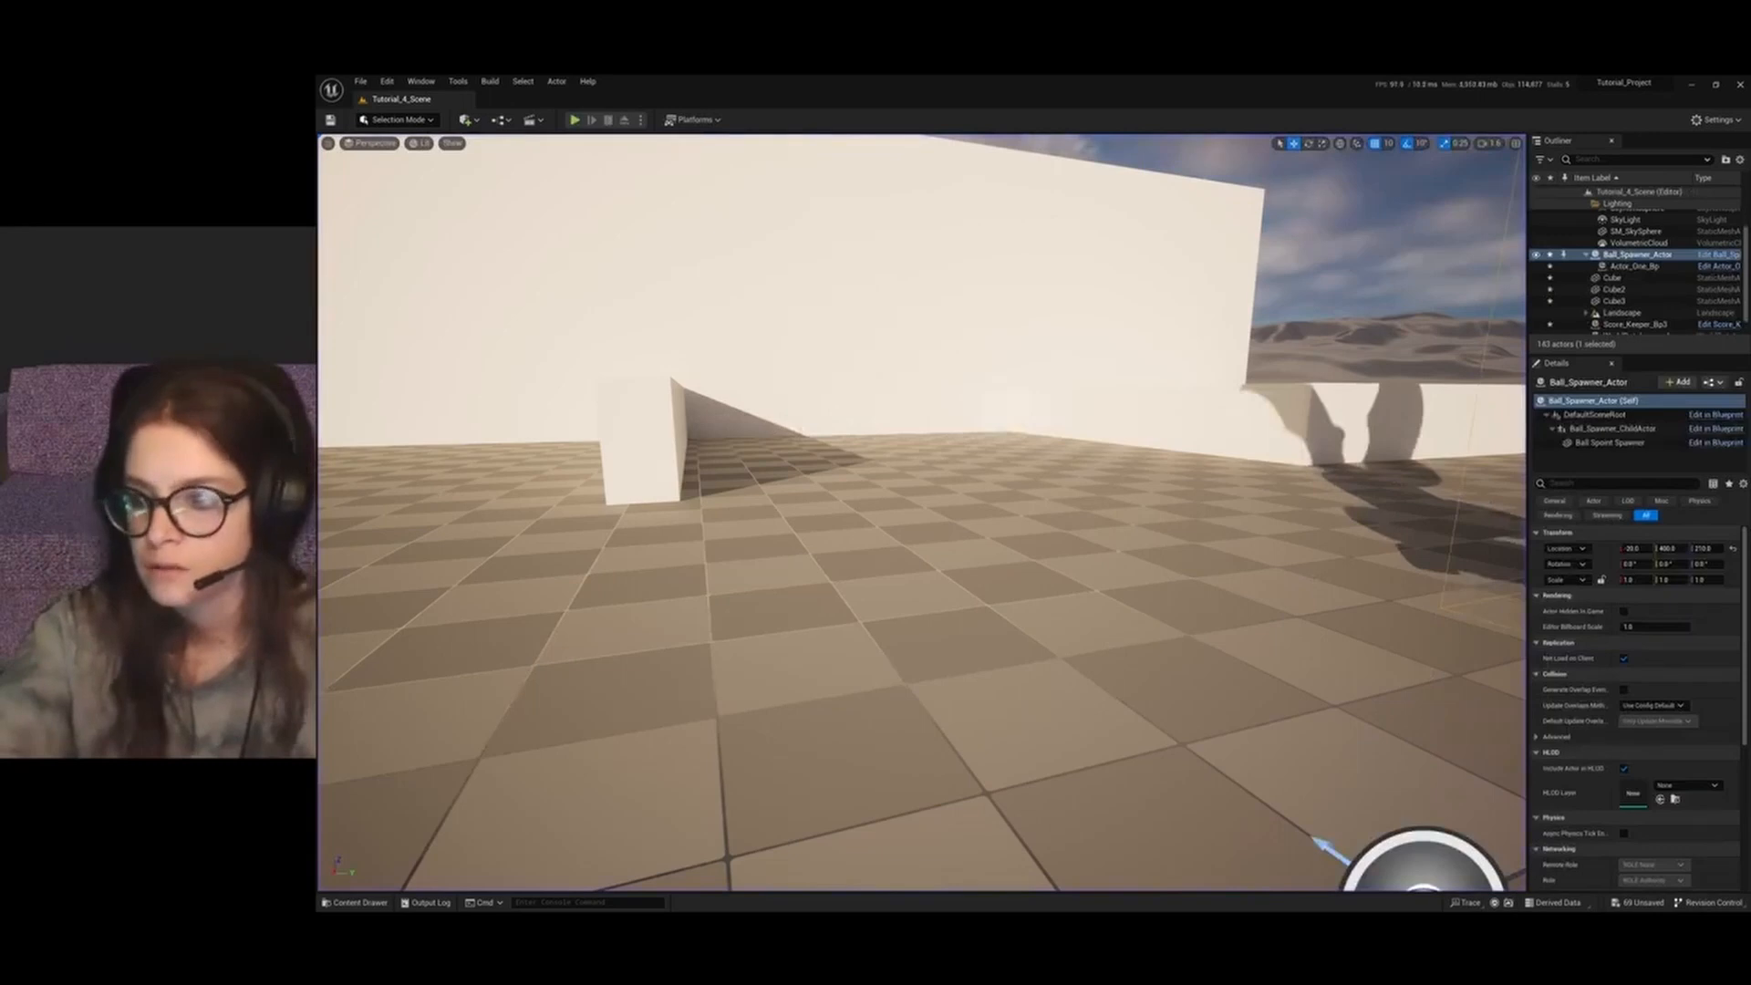
# Set the duration of the Delay after Add Force in Ball_Bp to 0.7 and compile the blueprint
pyautogui.moveTo(1750, 666)
pyautogui.click(1681, 643)
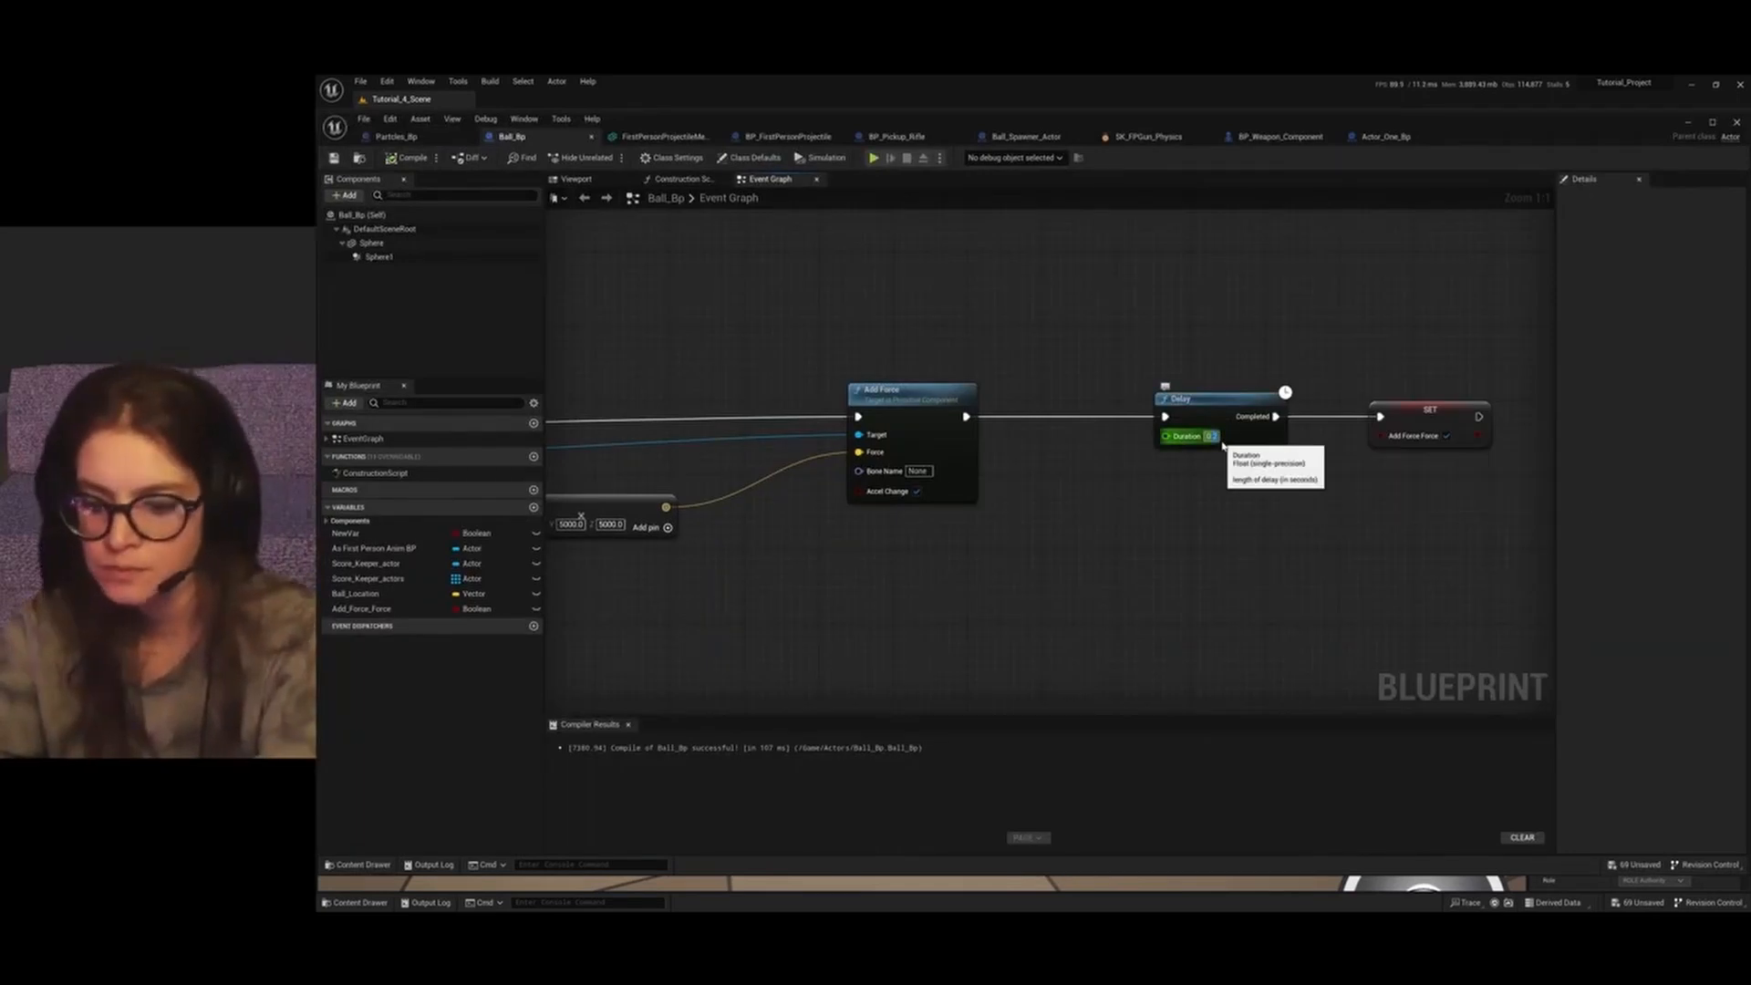
pyautogui.write('0.7')
pyautogui.click(1244, 528)
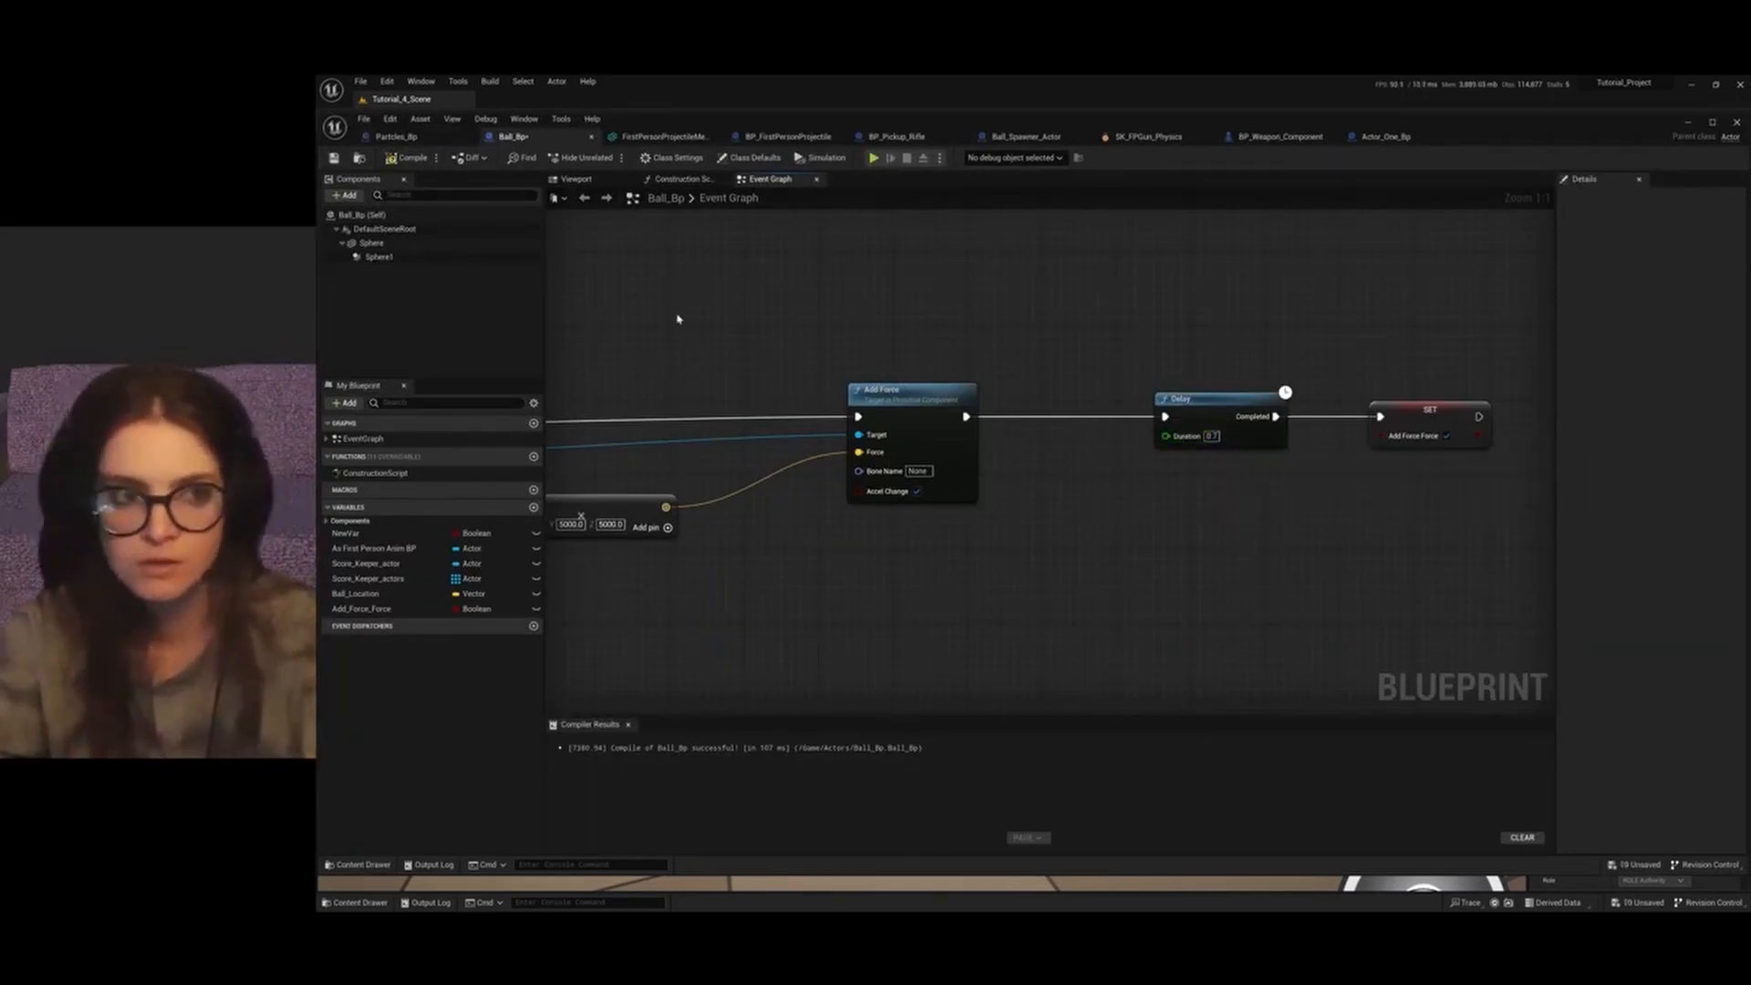
# Play-test the level with the 0.7 Delay, walking between the statue and the large wall to check how the wall and low barriers catch the balls
pyautogui.click(1691, 125)
pyautogui.click(574, 119)
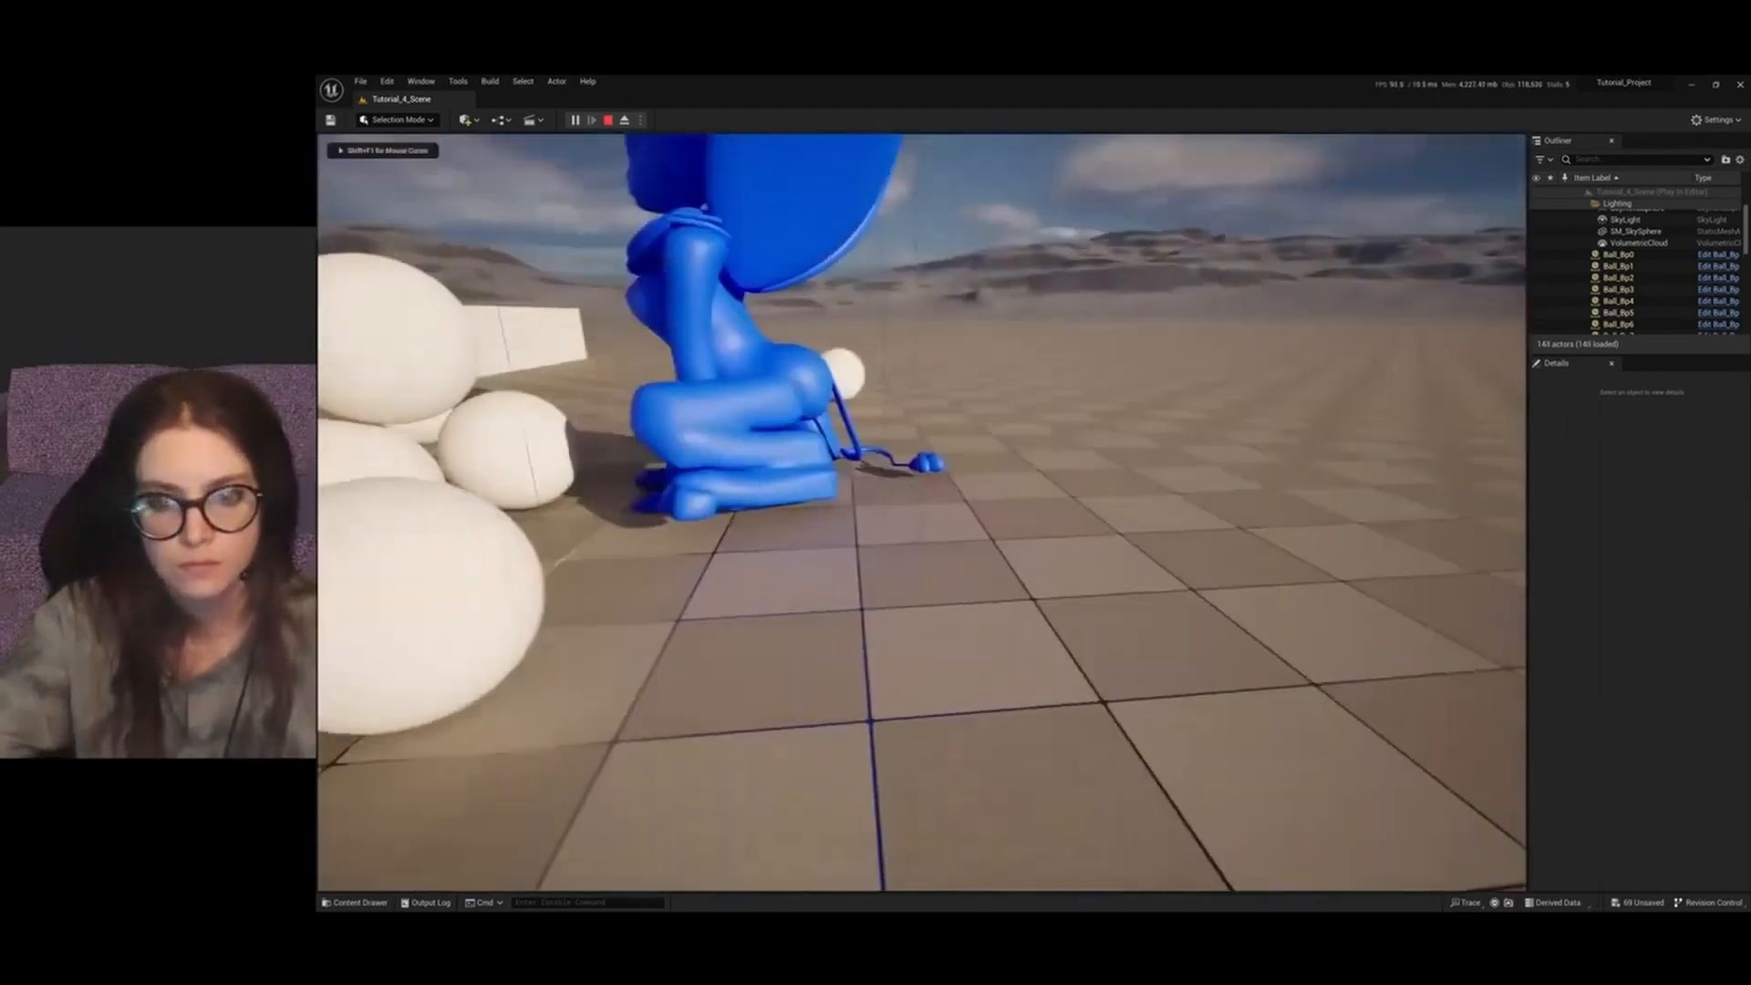
pyautogui.press('w')
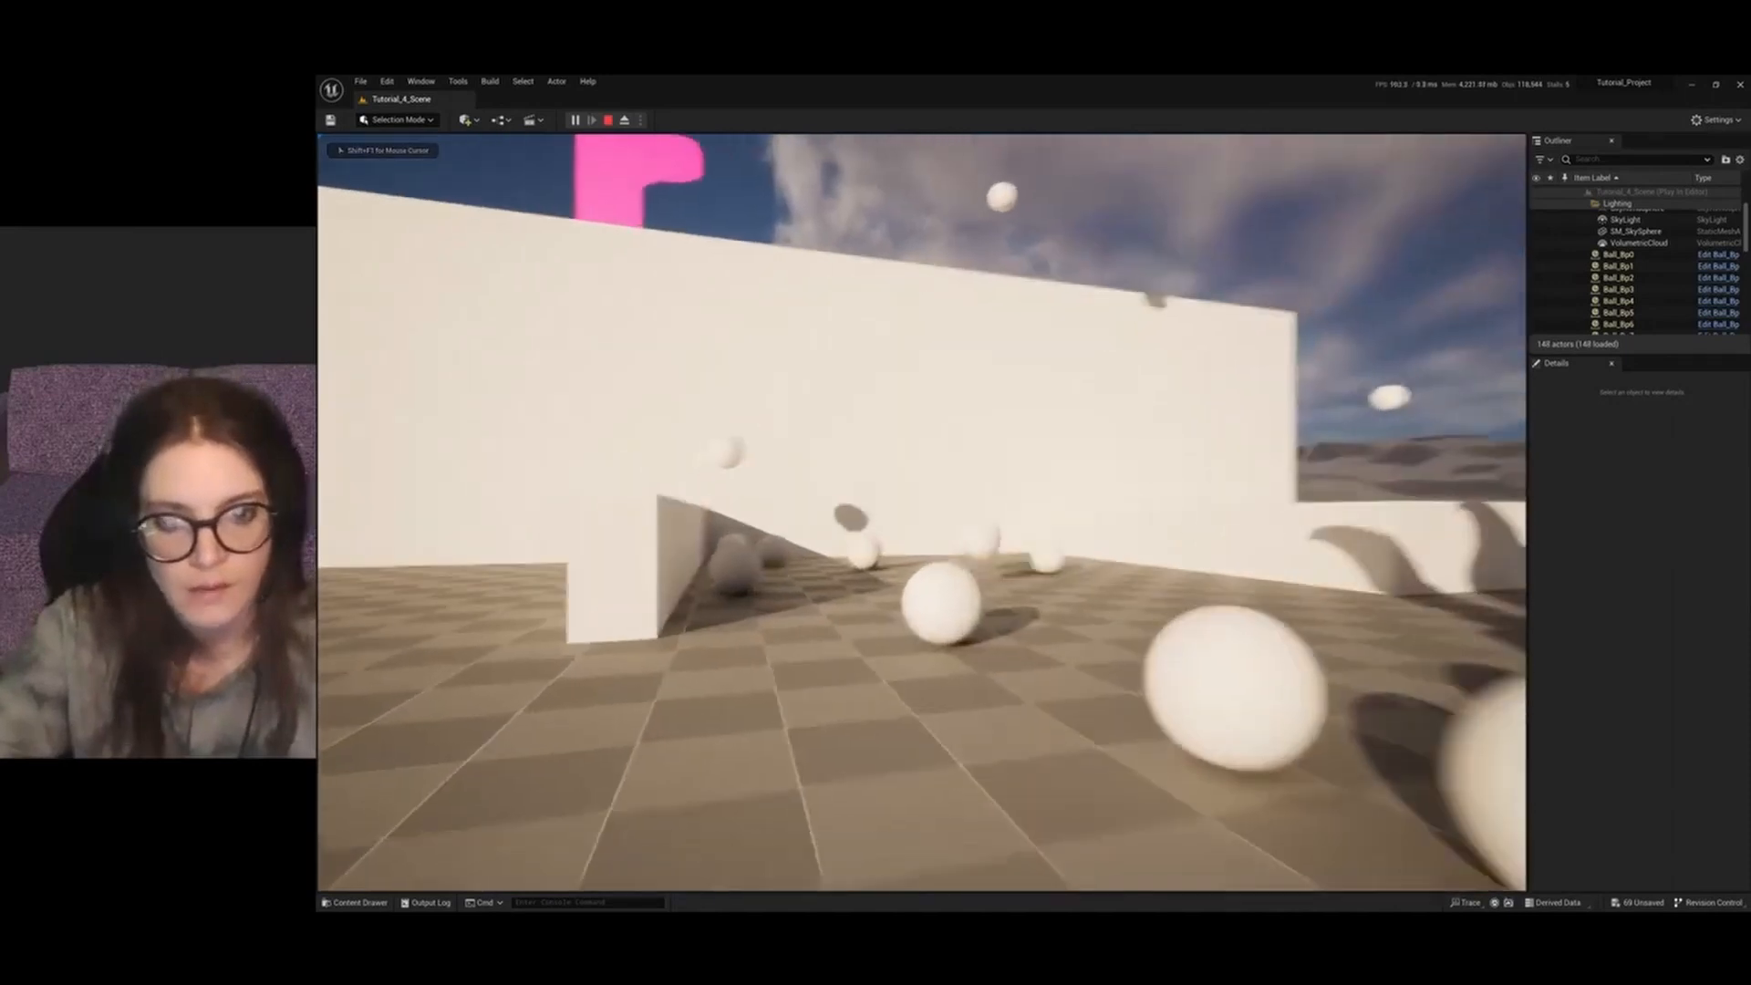
pyautogui.press('w')
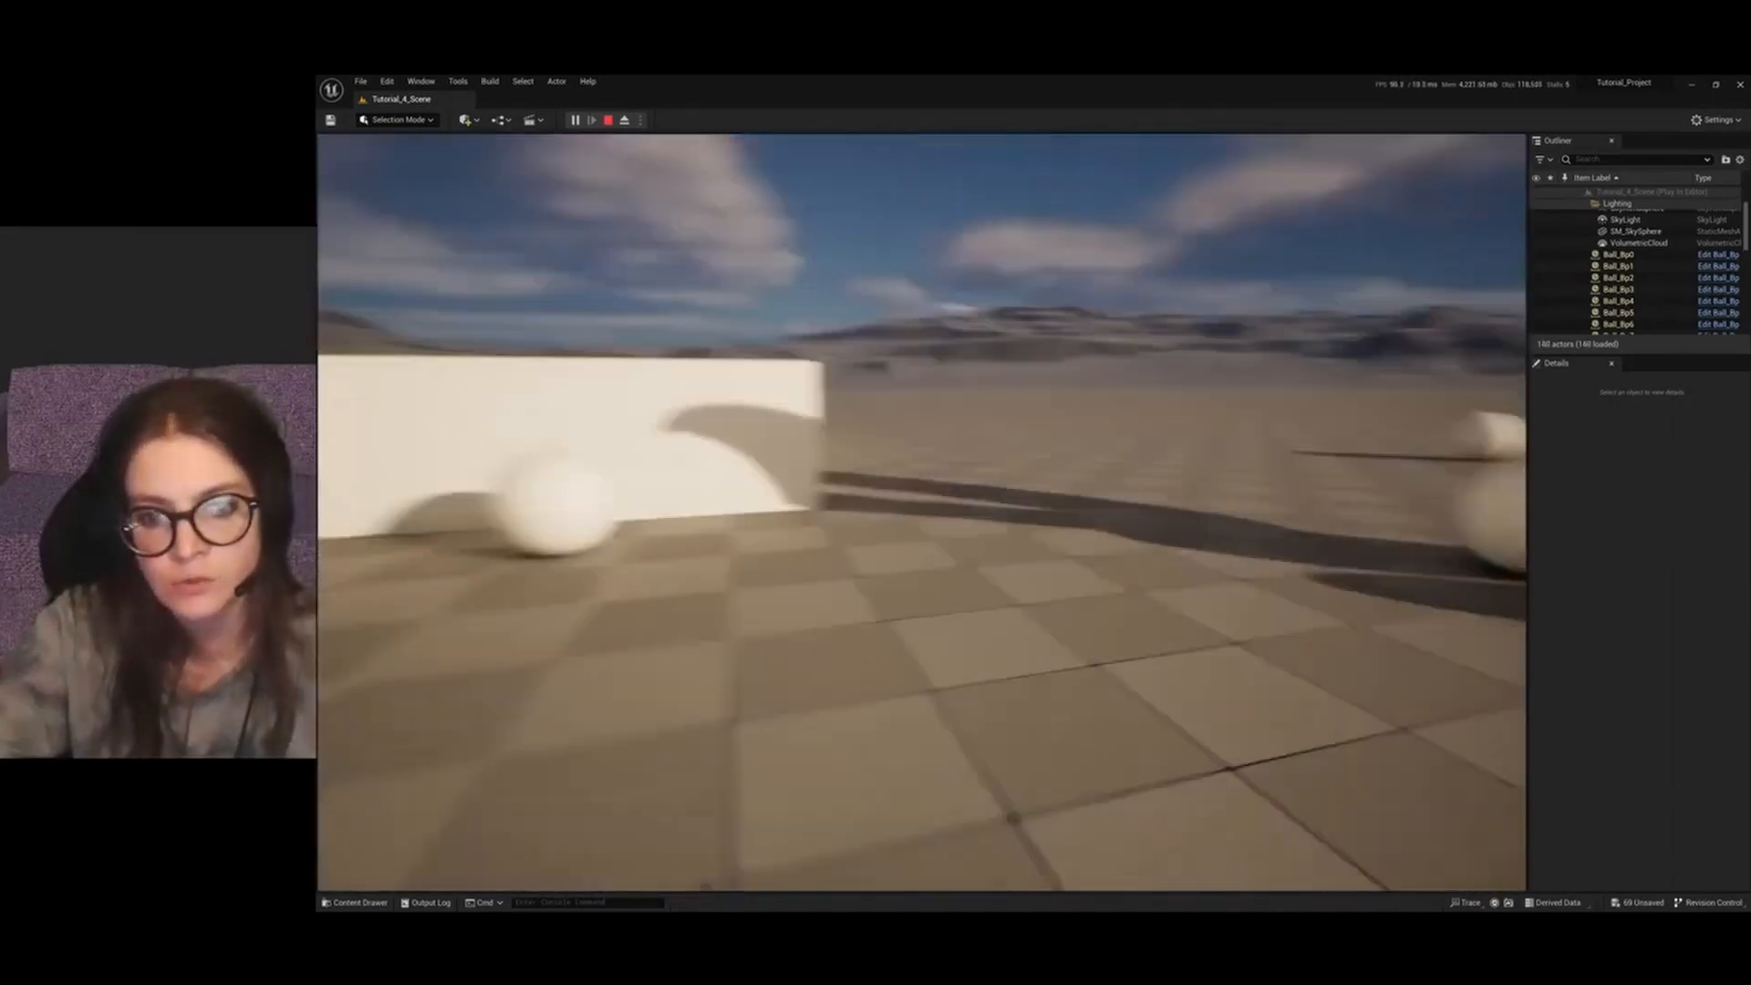
pyautogui.press('w')
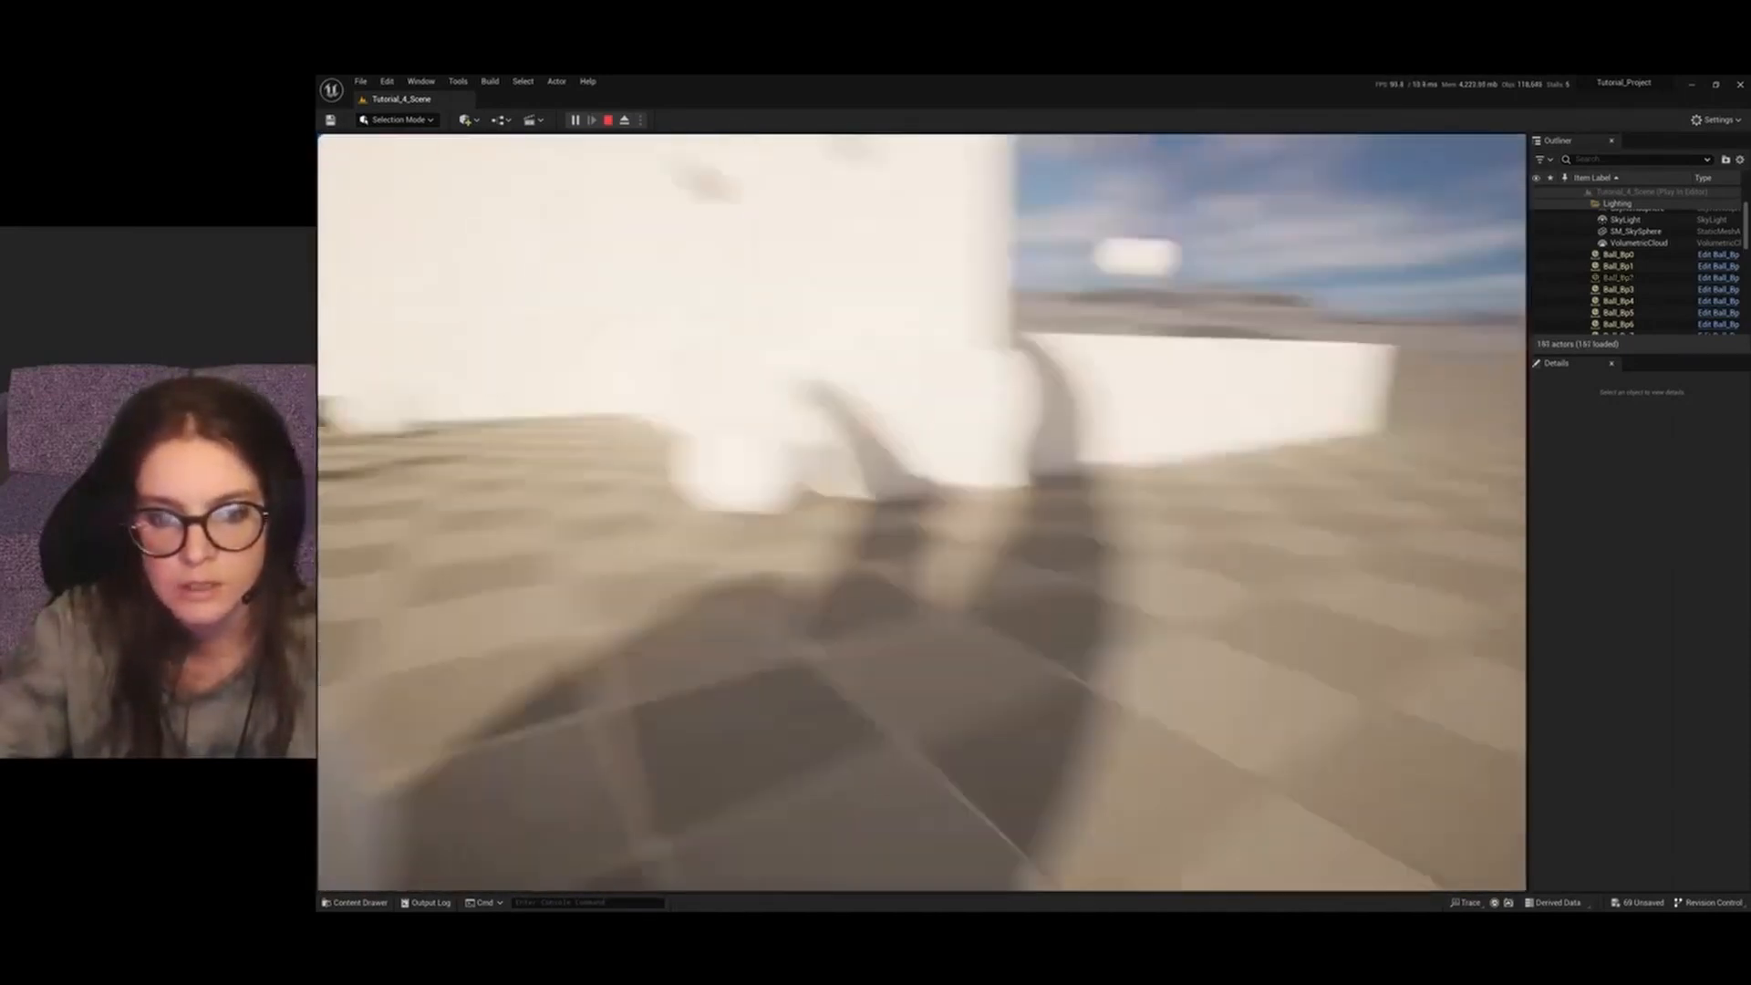
pyautogui.press('w')
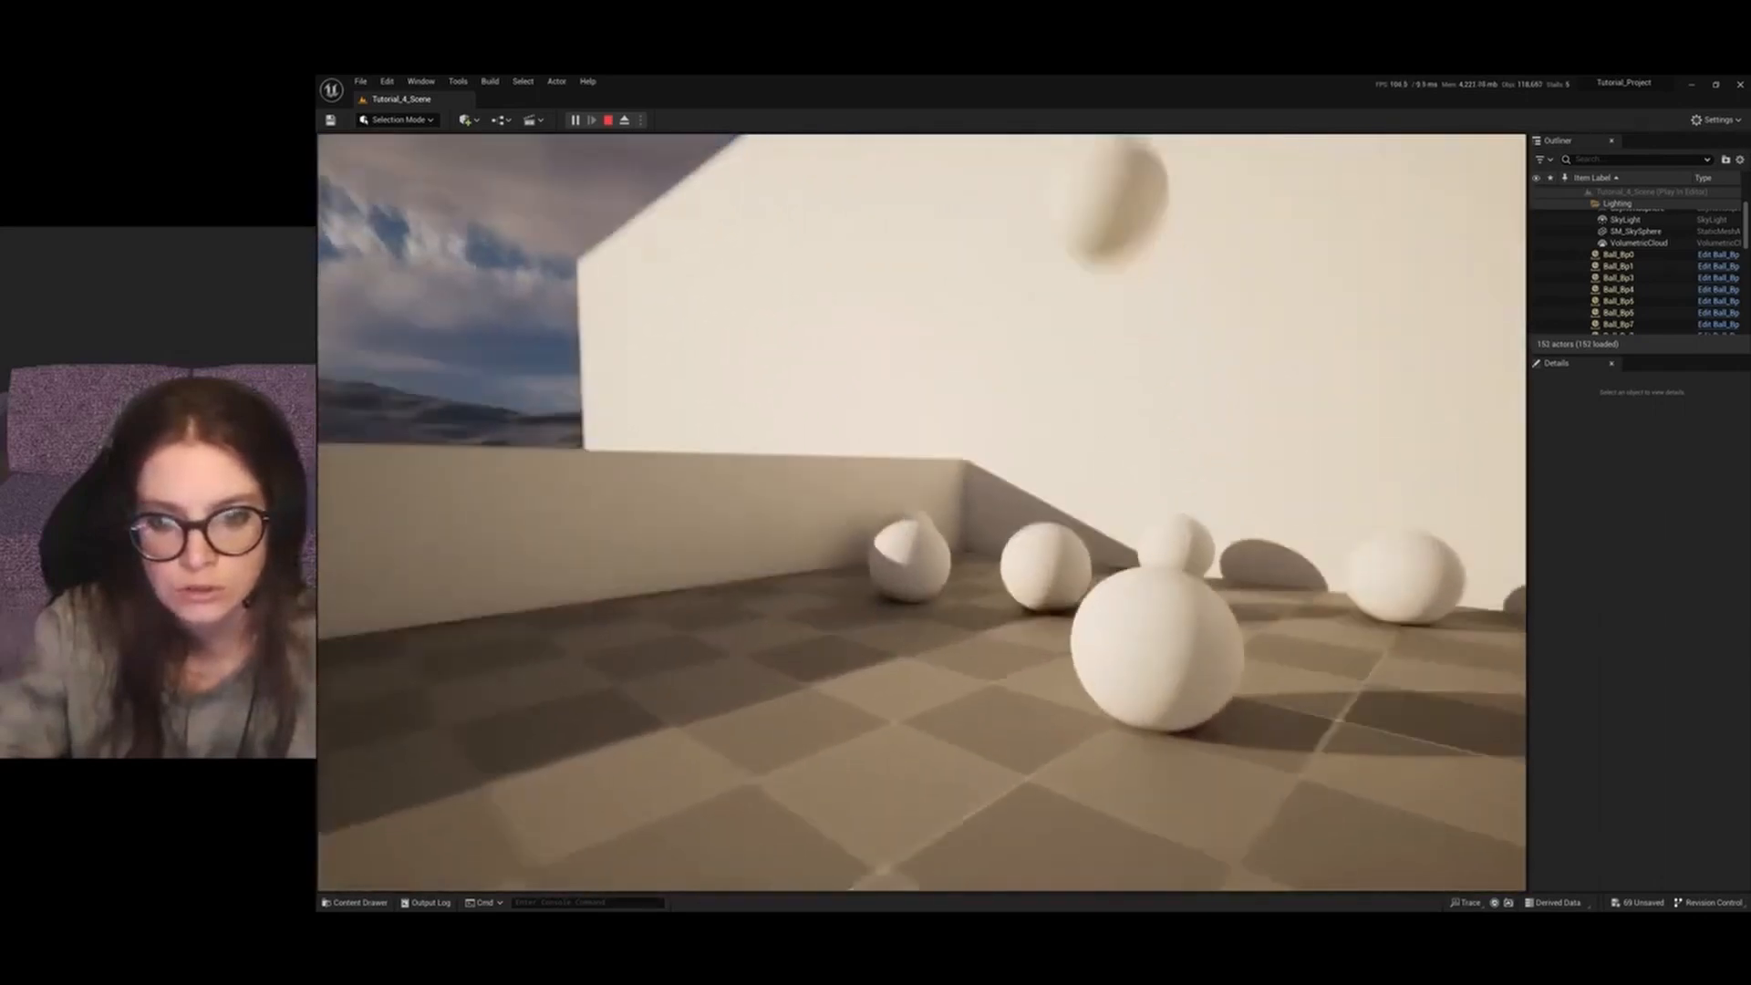
pyautogui.press('w')
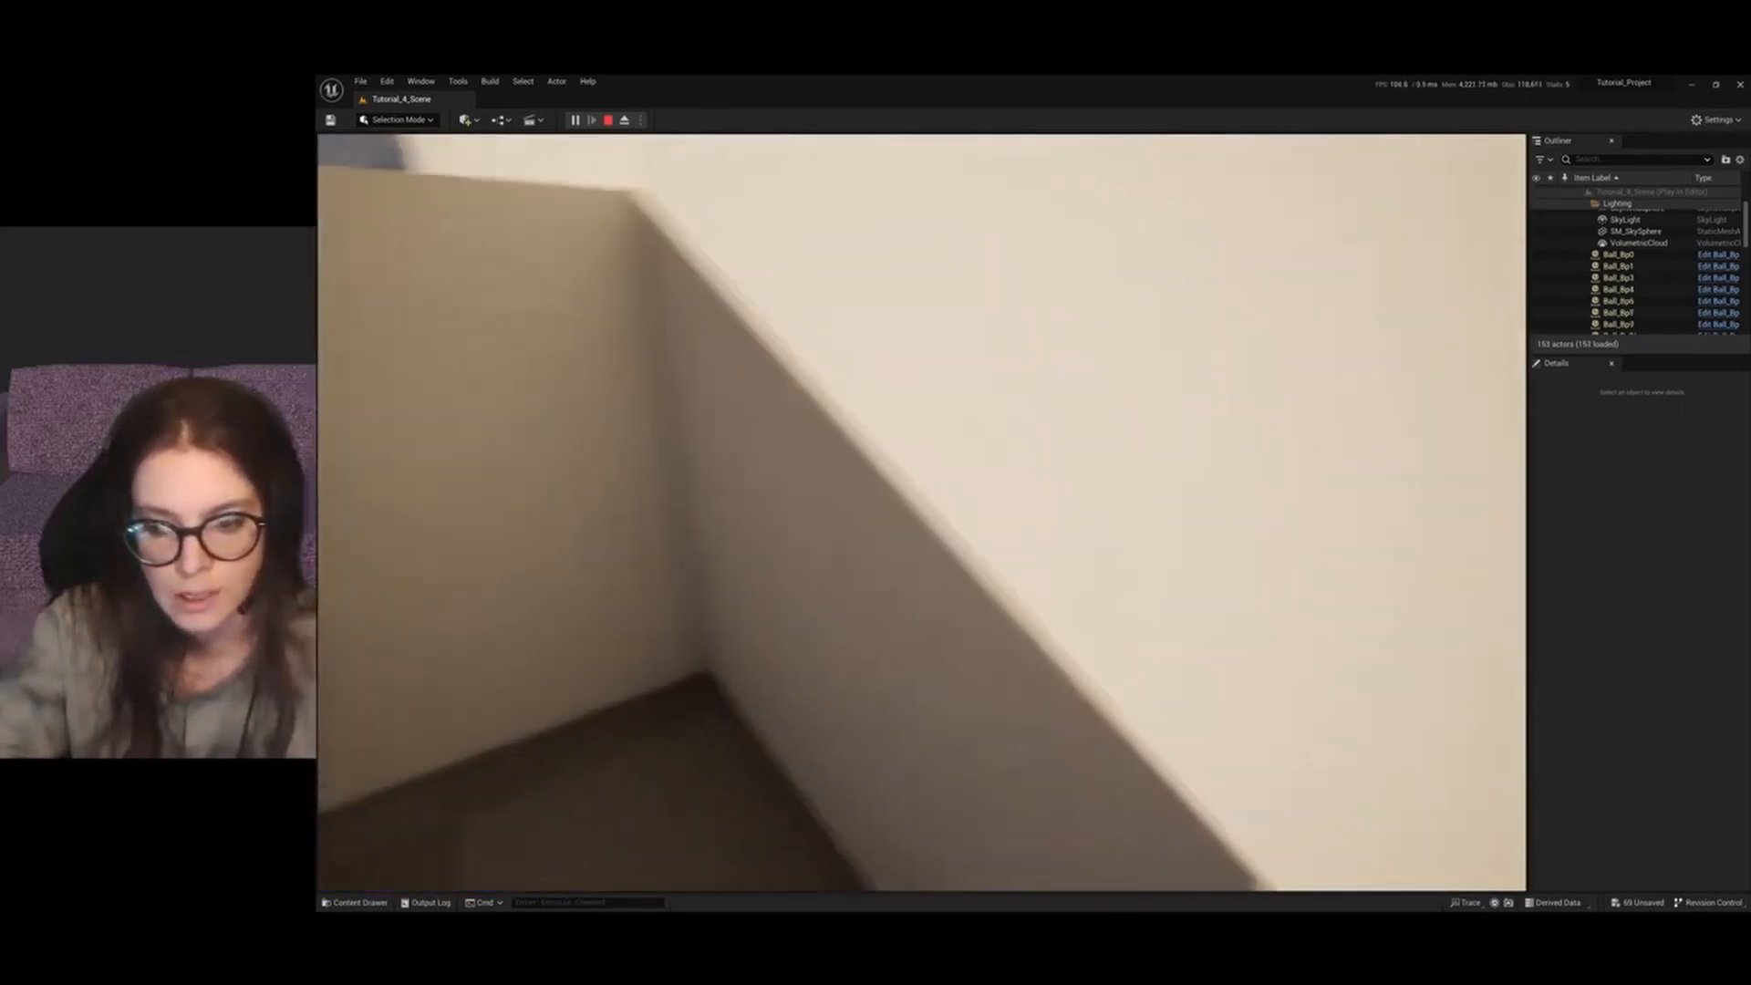
pyautogui.press('w')
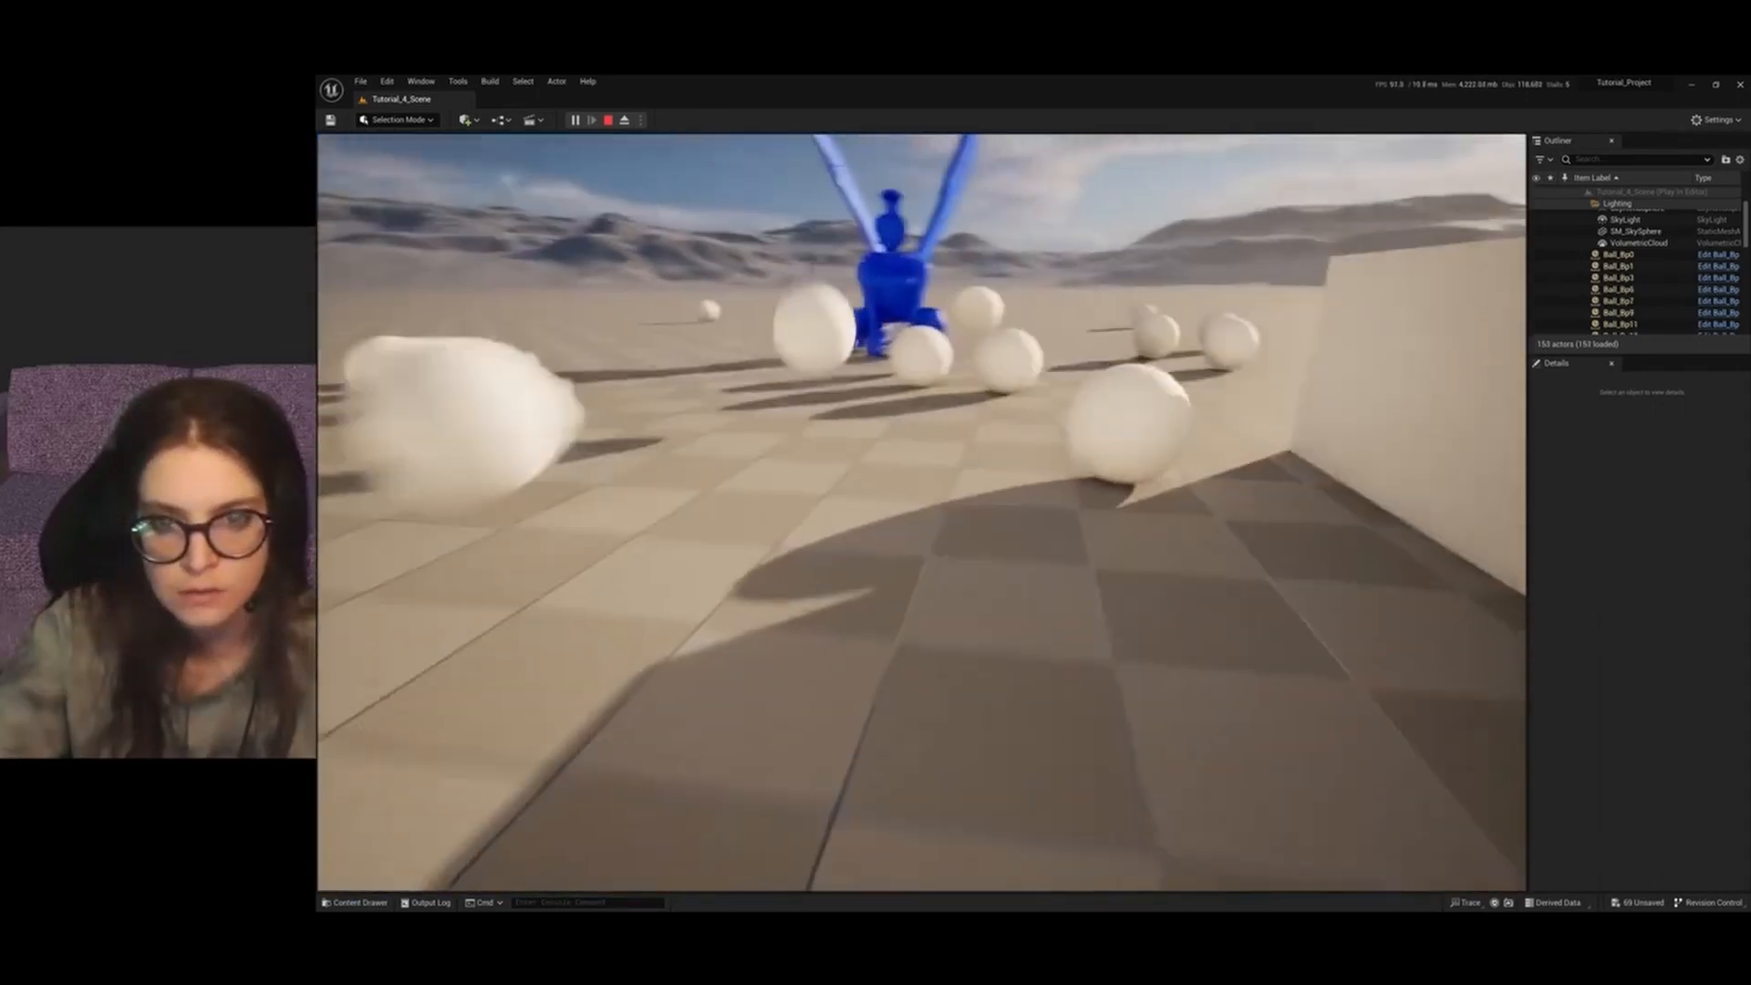
pyautogui.press('w')
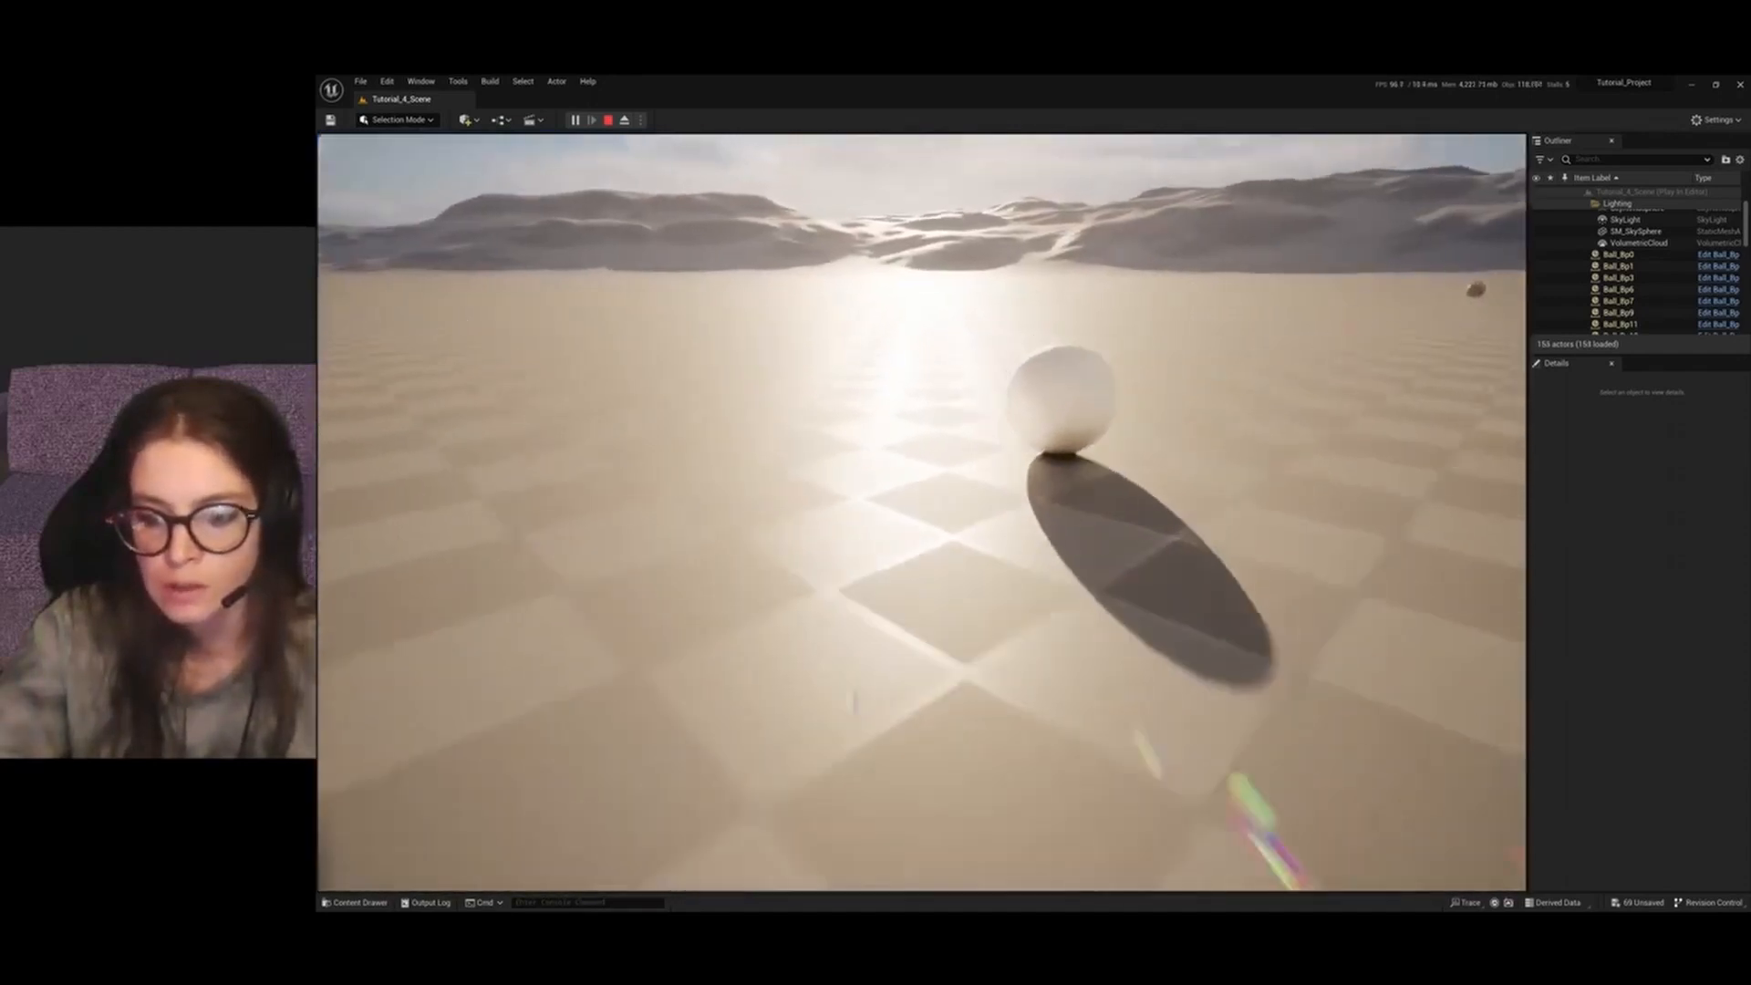
pyautogui.press('w')
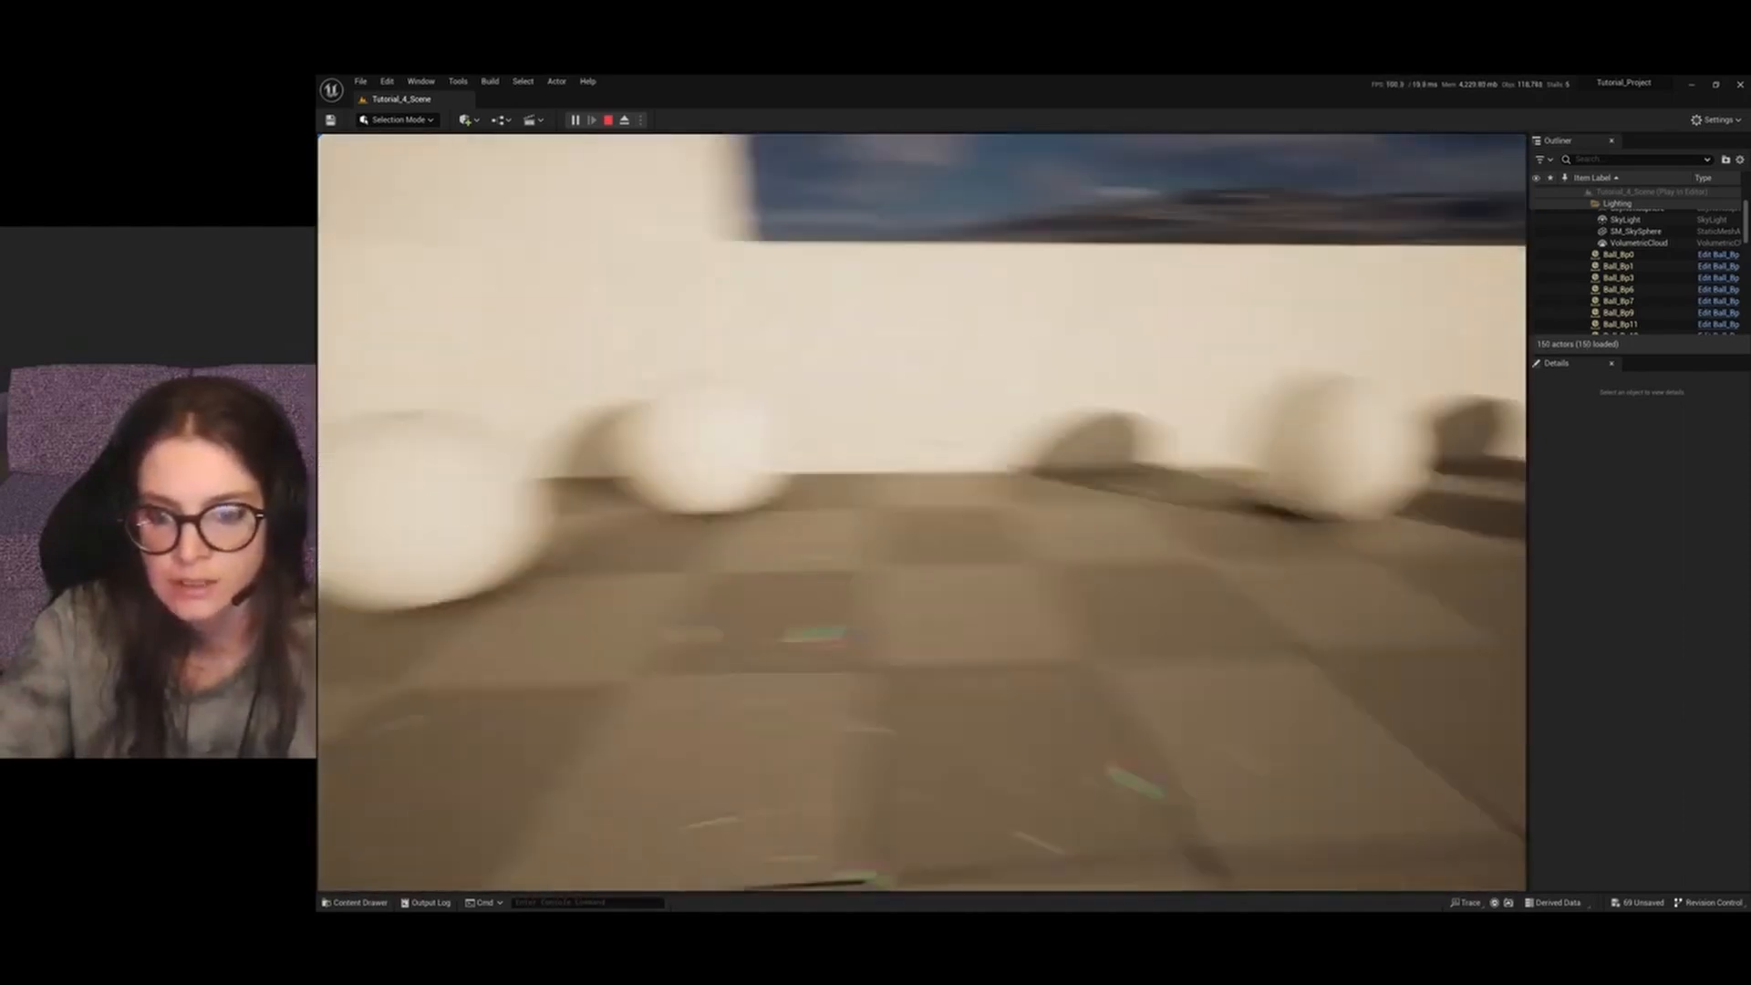
pyautogui.press('w')
pyautogui.press('w')
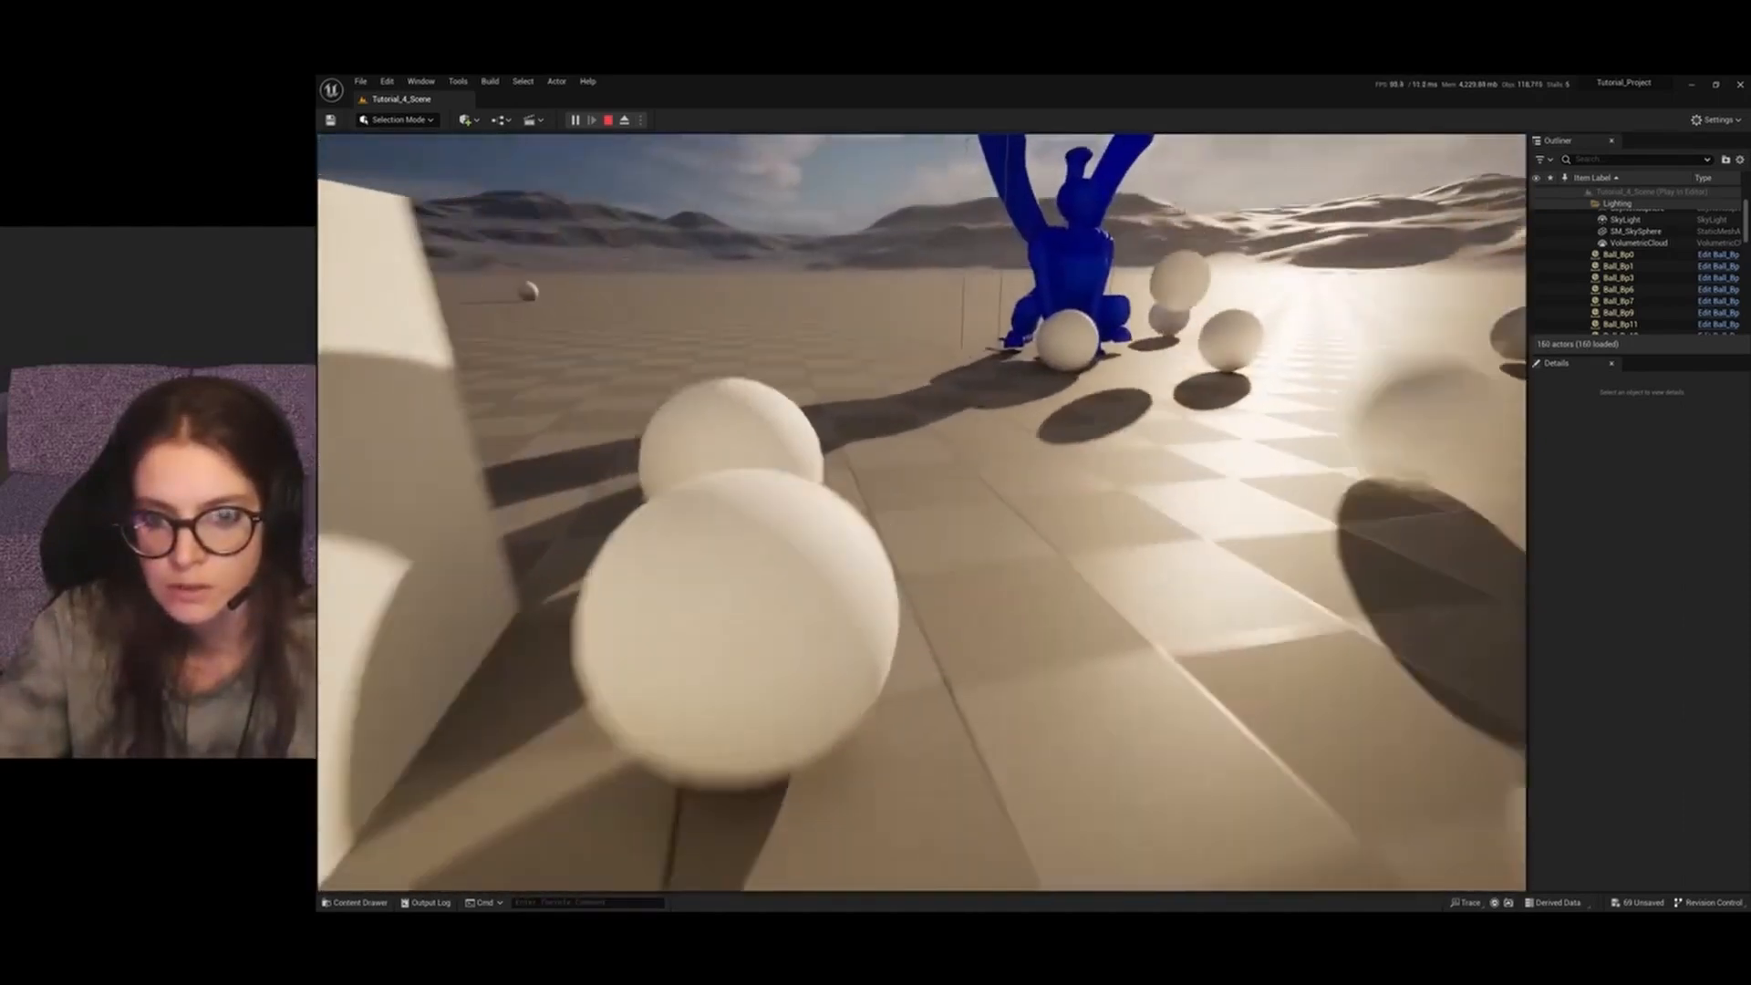
pyautogui.press('w')
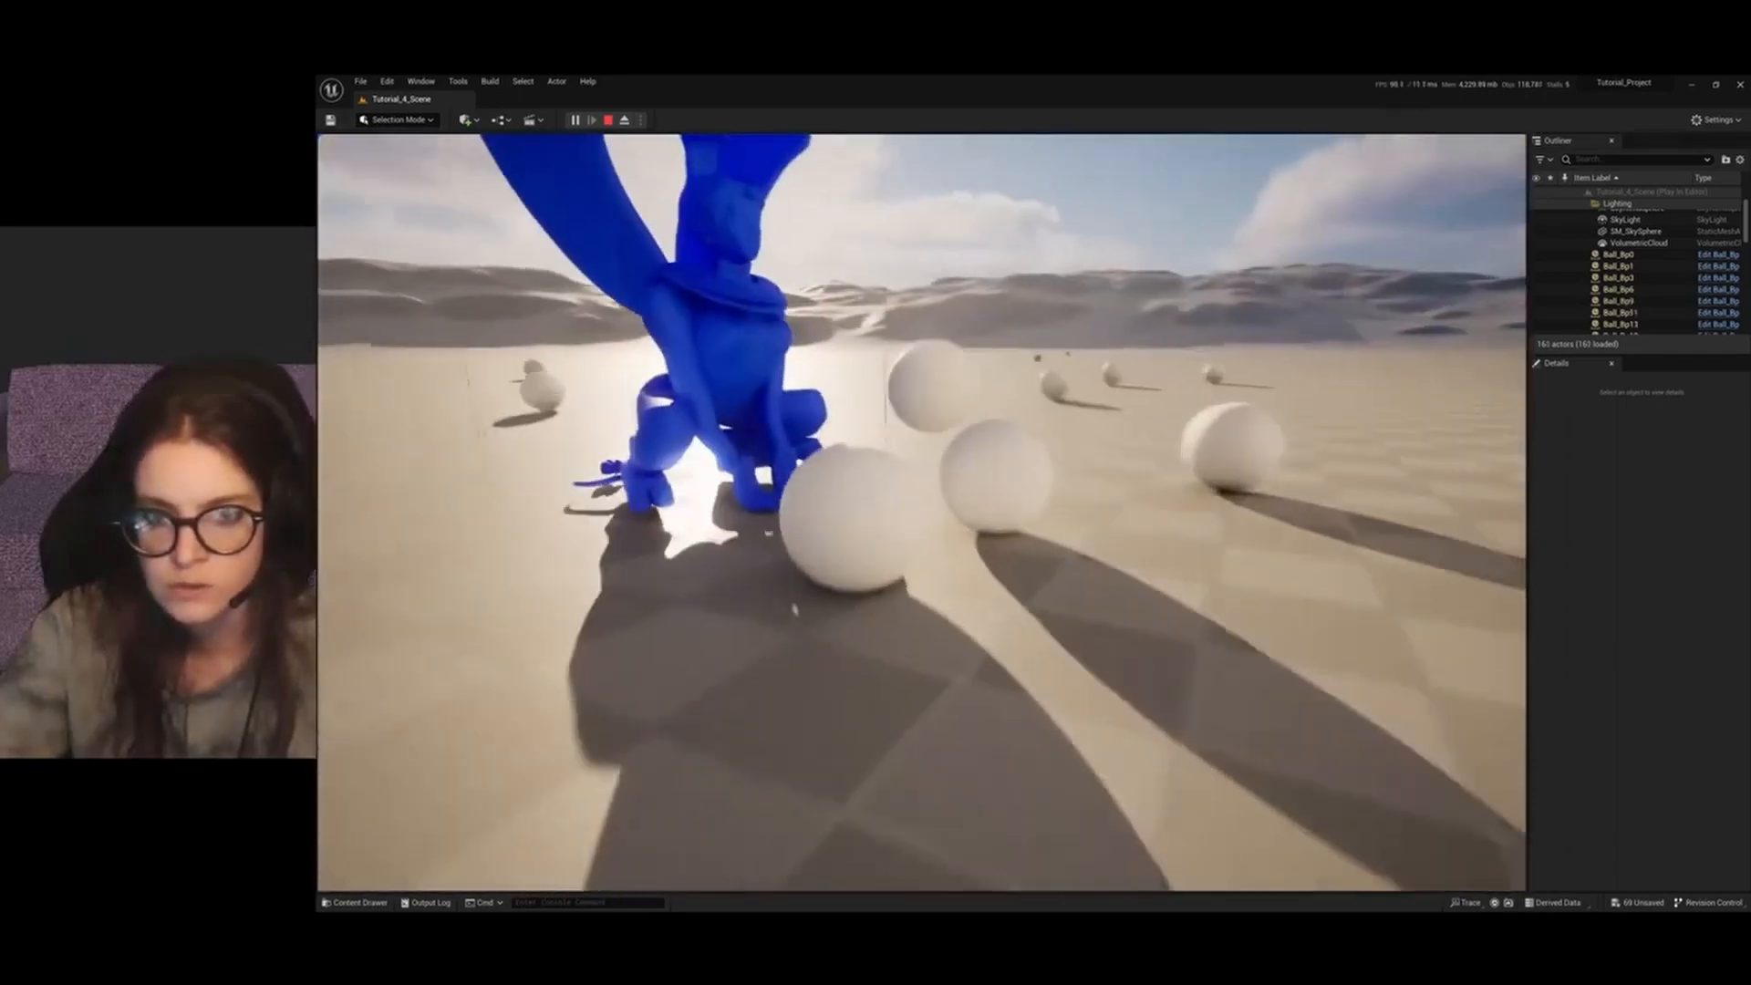
pyautogui.press('w')
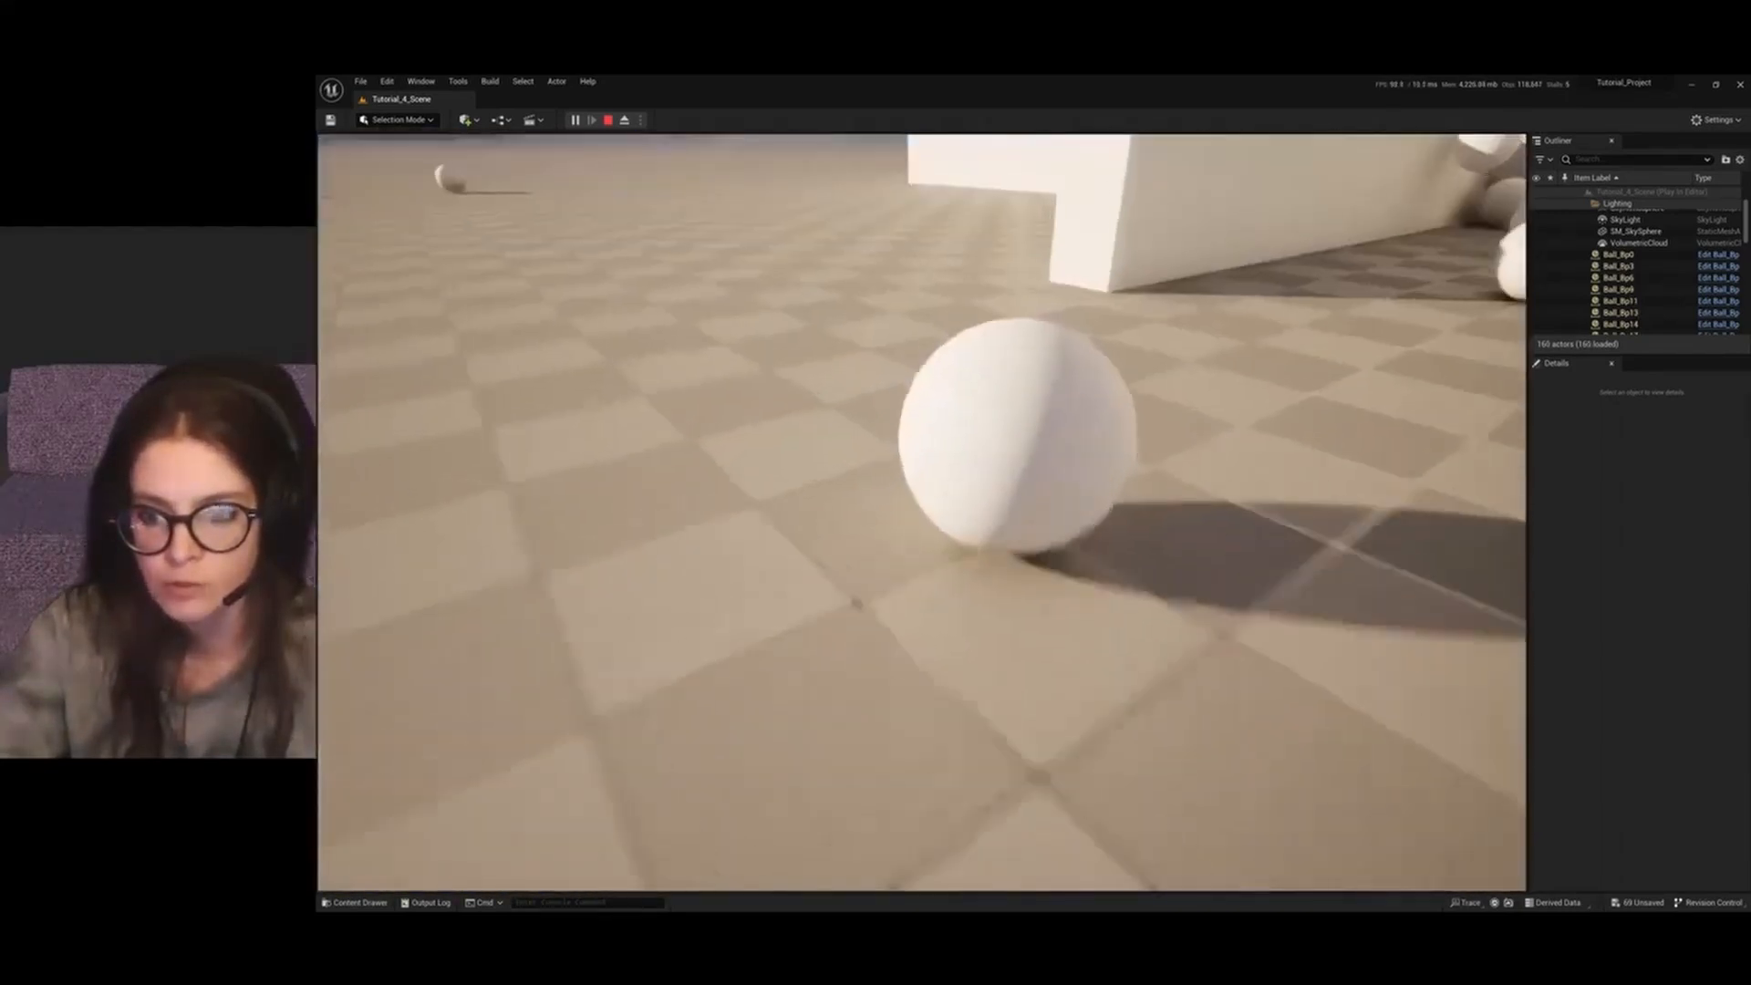
pyautogui.press('w')
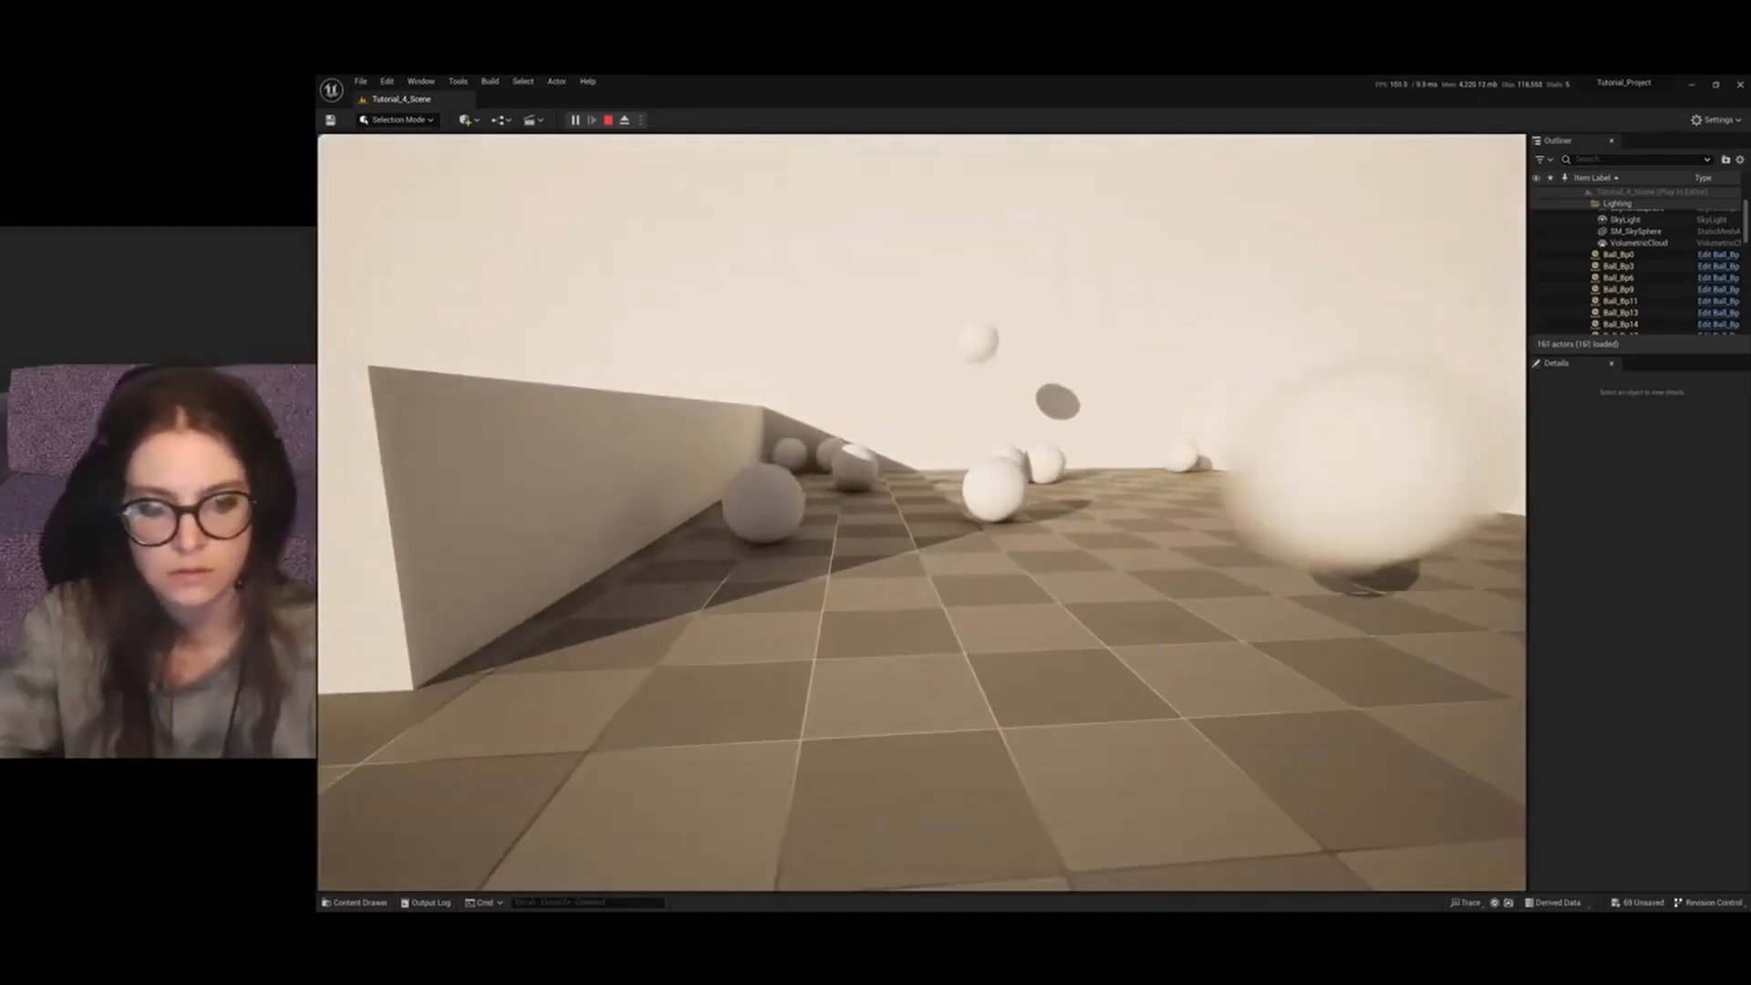